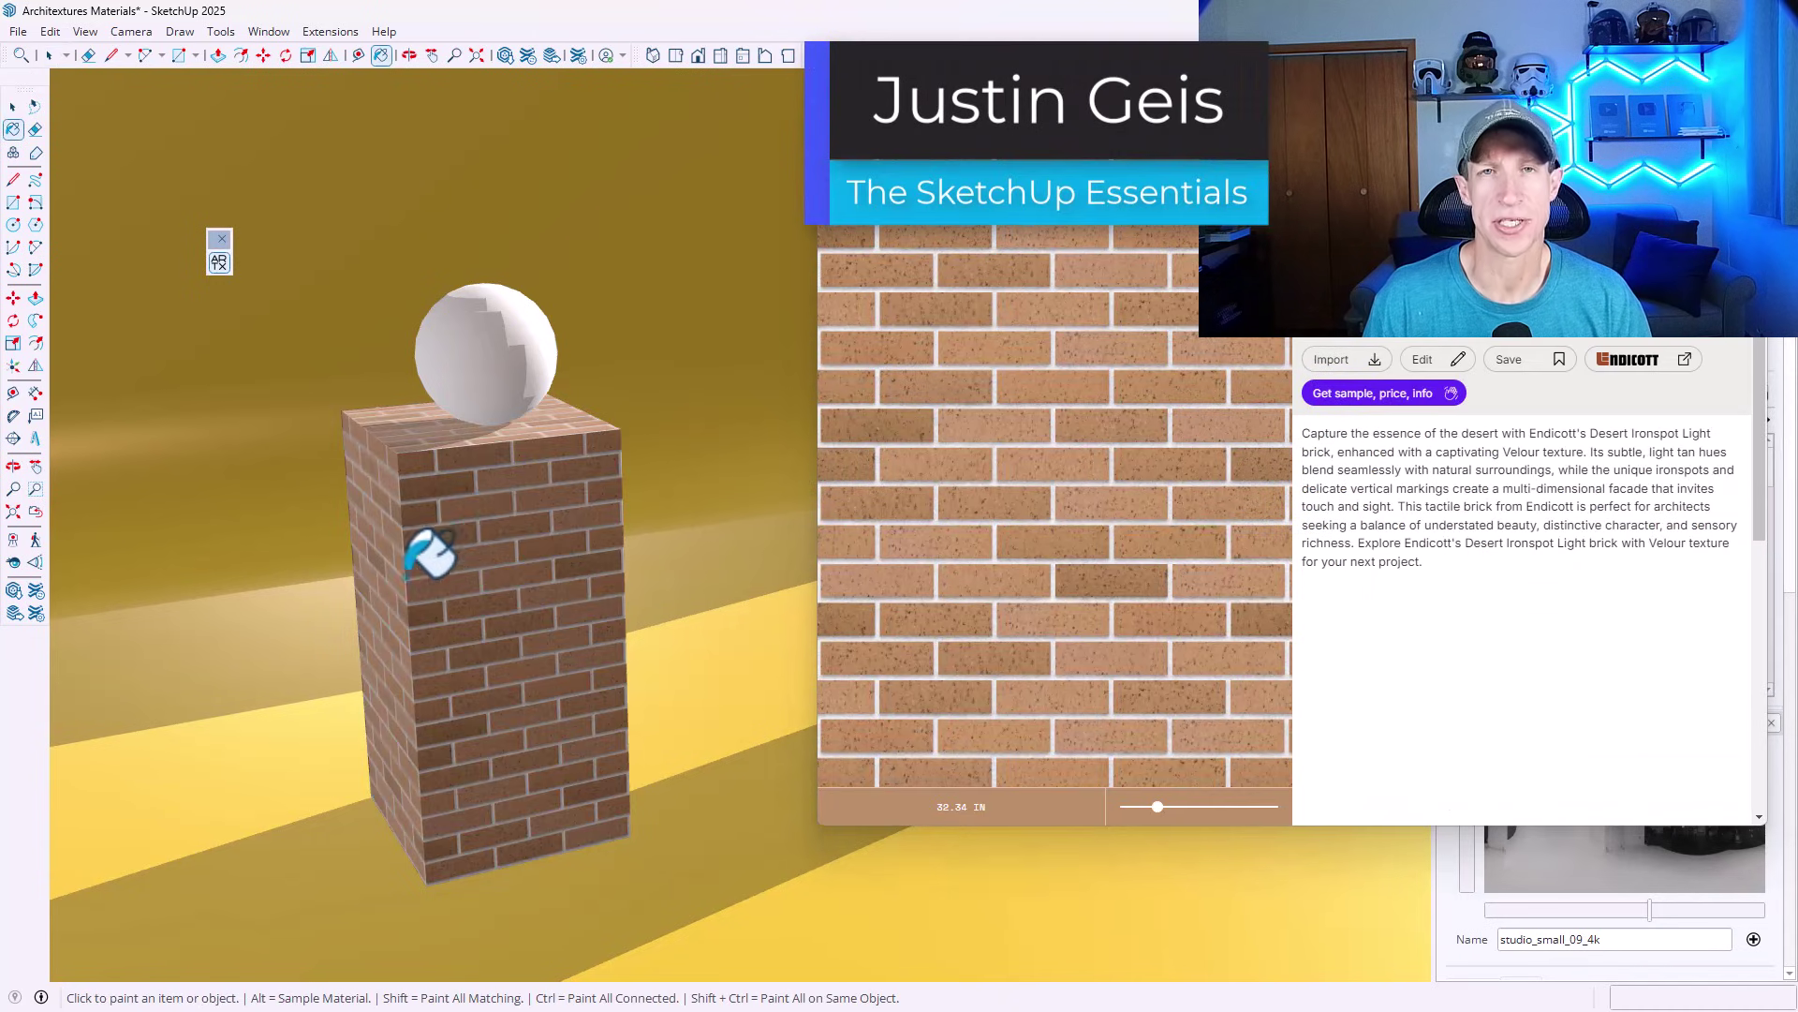
Change the Architextures brick on the pedestal to grey granite
scroll(430, 554, "up", 4)
left_click(1421, 358)
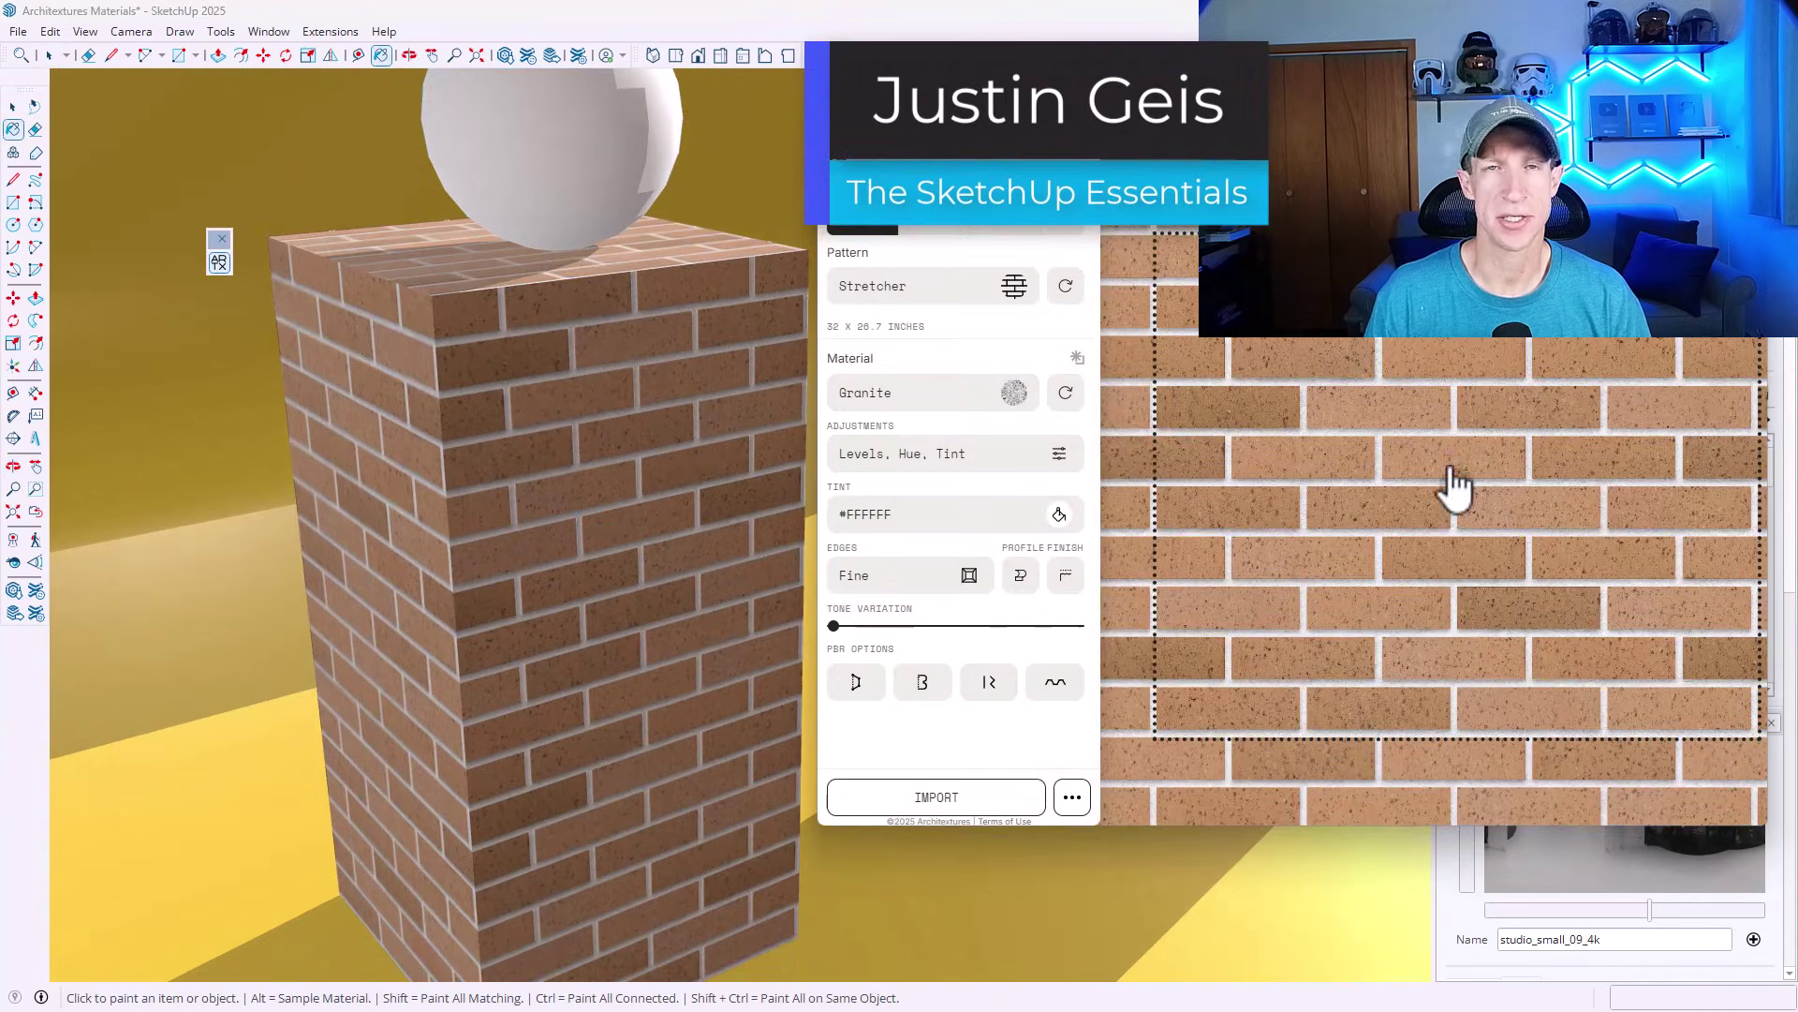
left_click(947, 795)
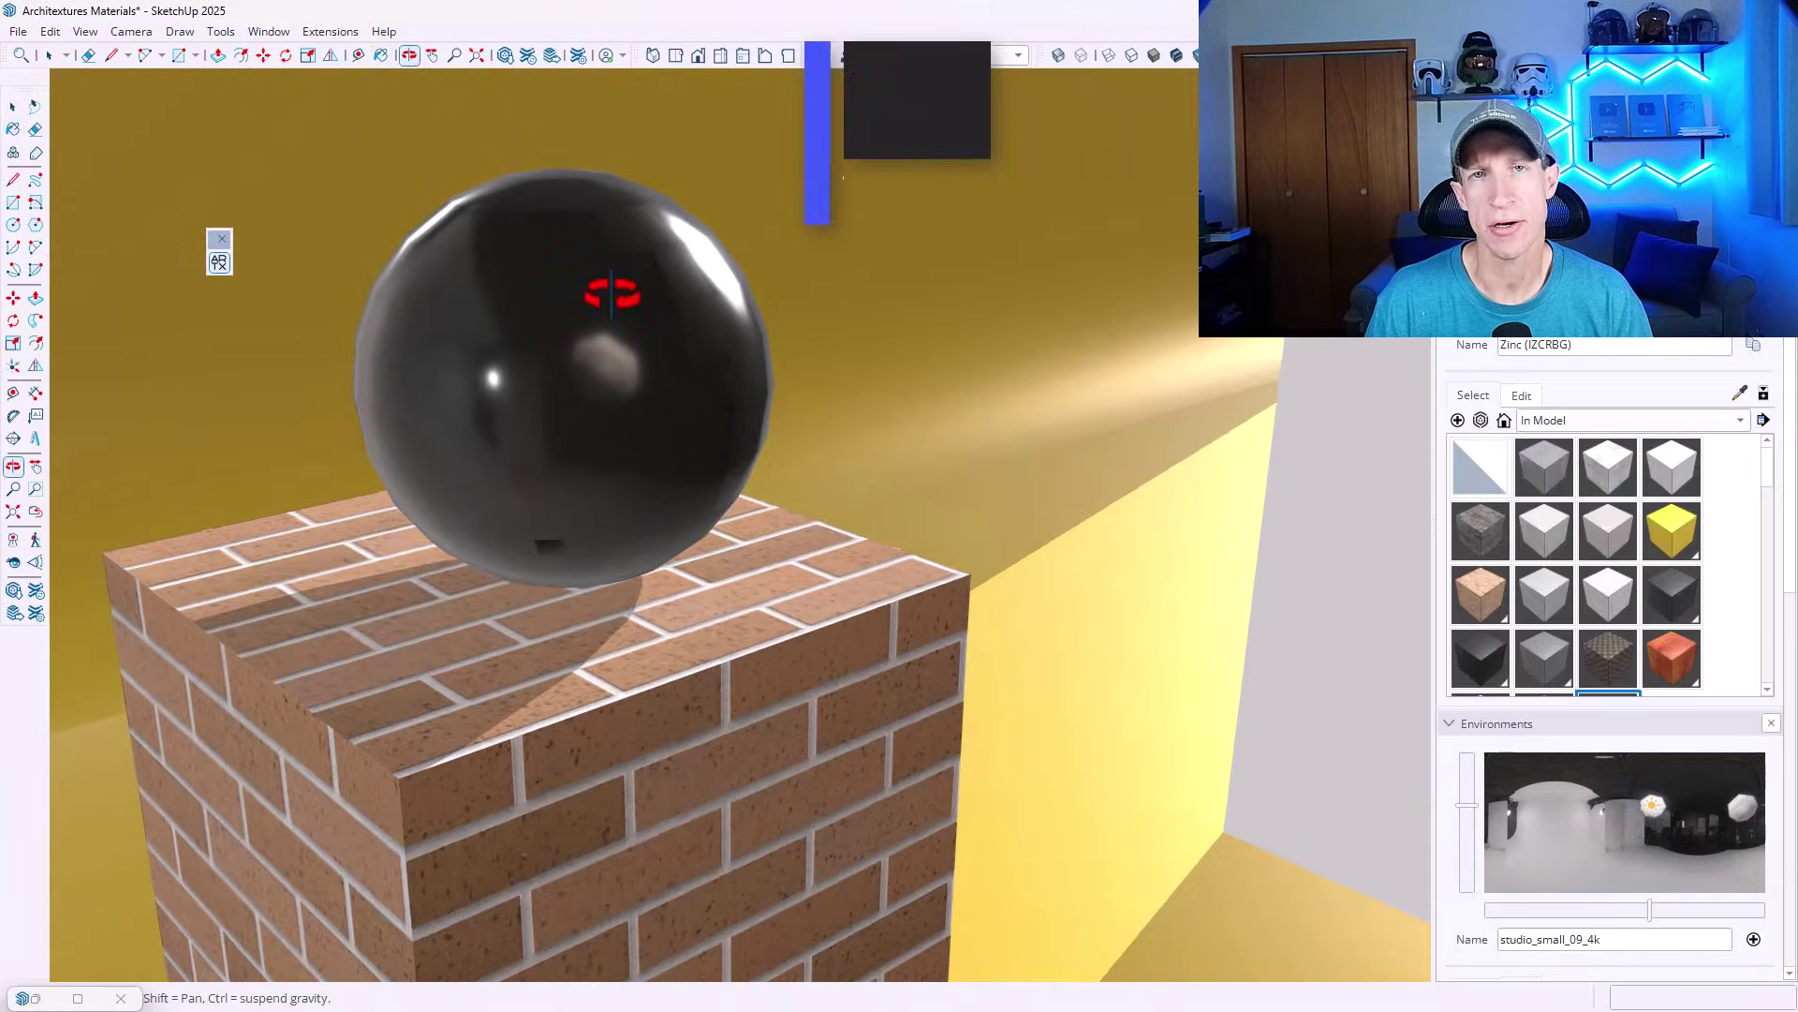
Raise the black sphere material's roughness so it looks less glossy
left_click(1521, 394)
scroll(1537, 562, "down", 3)
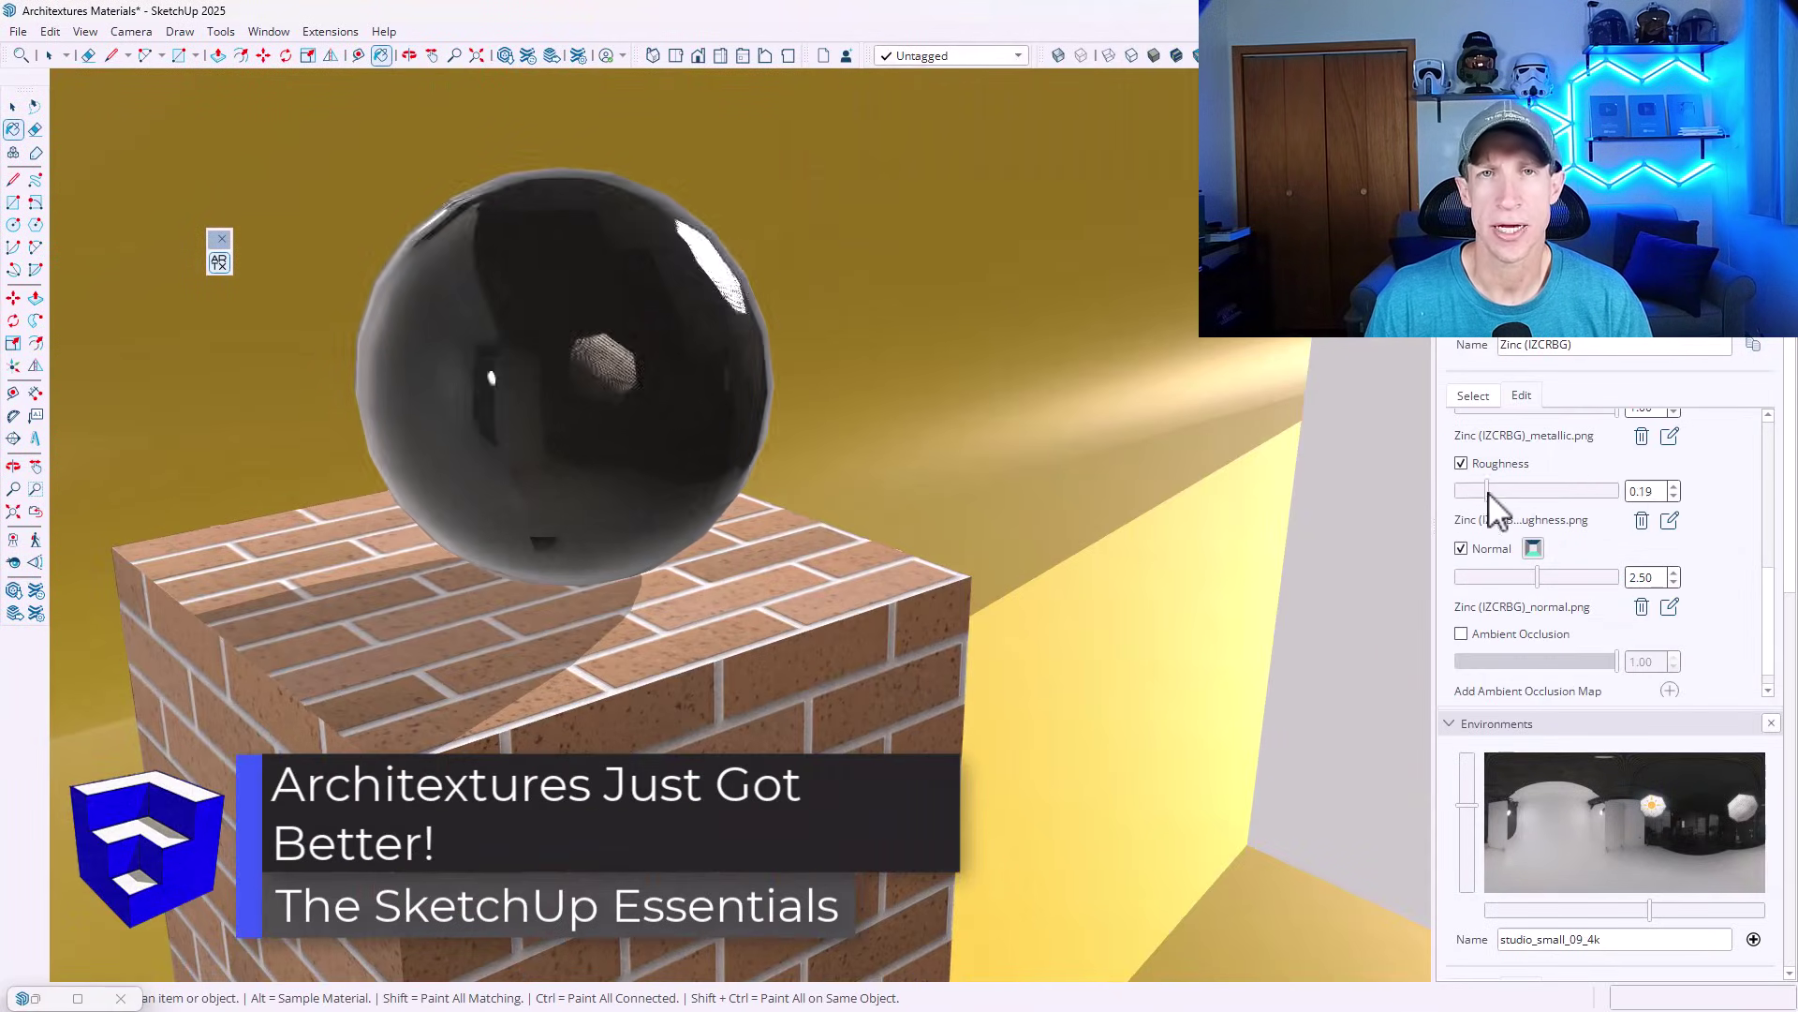
left_click_drag(1488, 491, 1509, 522)
scroll(1465, 534, "down", 1)
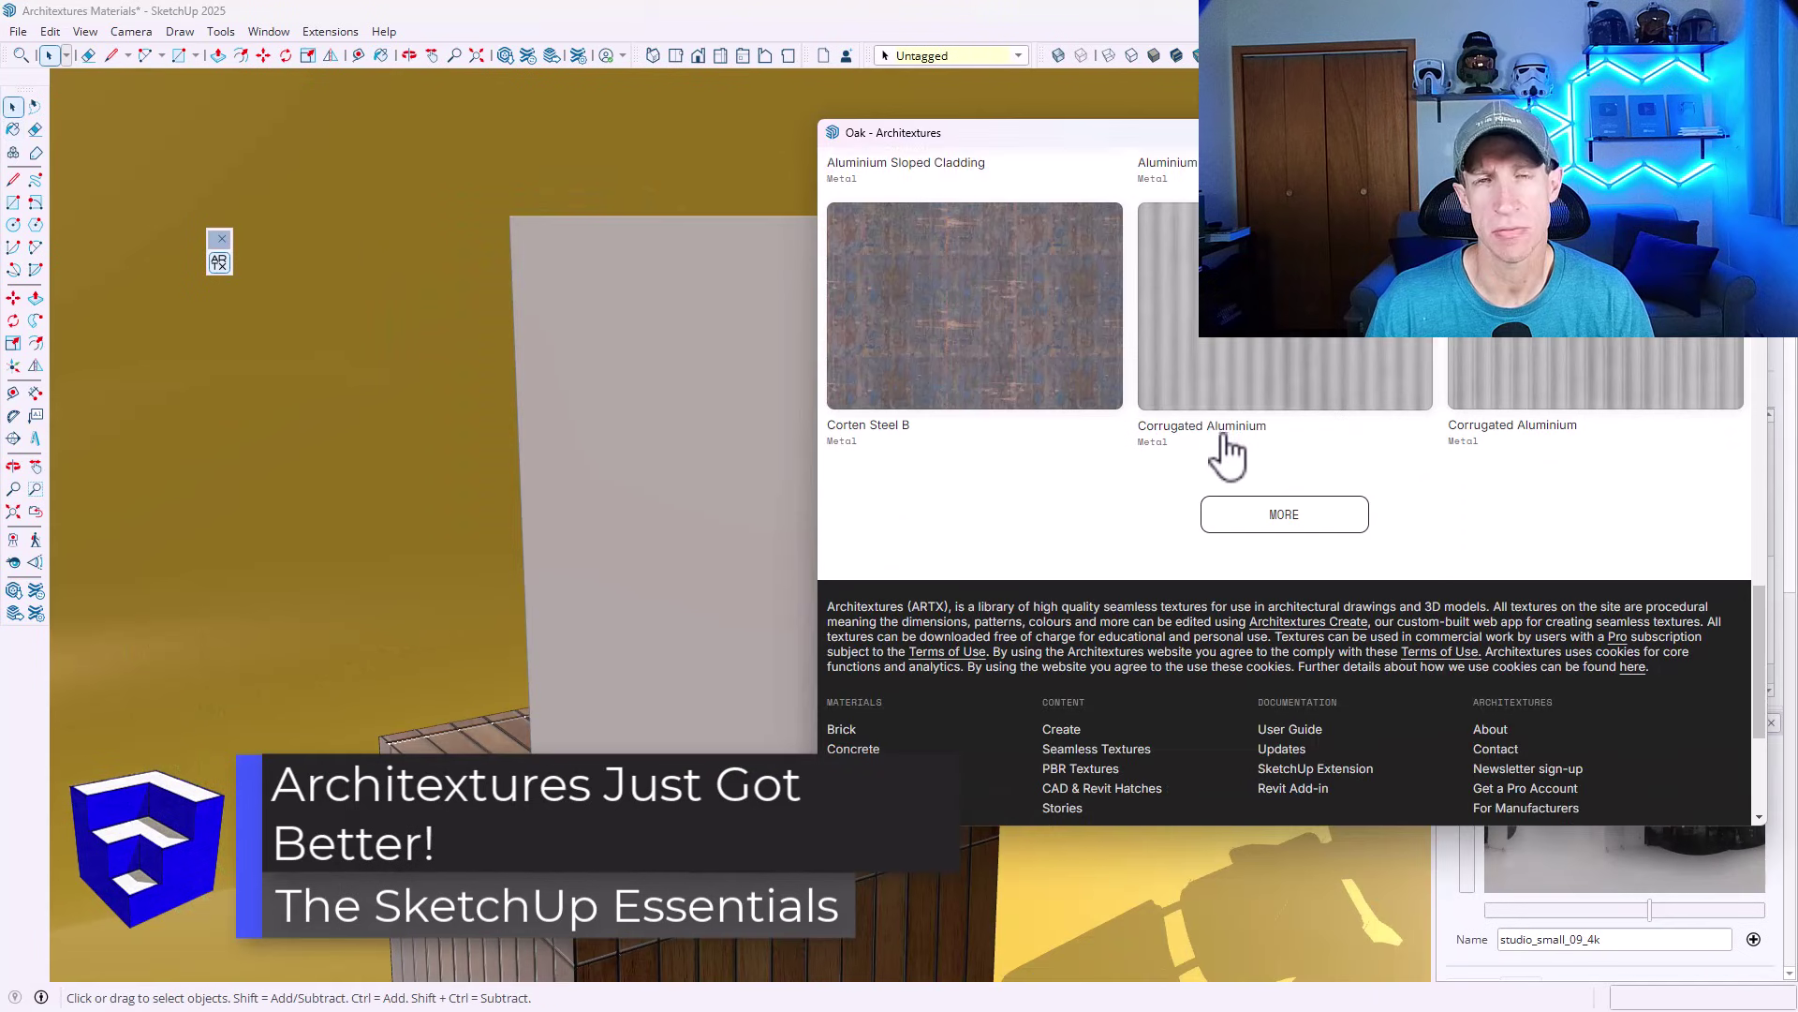
Paint the panel with Corten Steel and set its texture width to 6'
left_click(1224, 449)
left_click(802, 486)
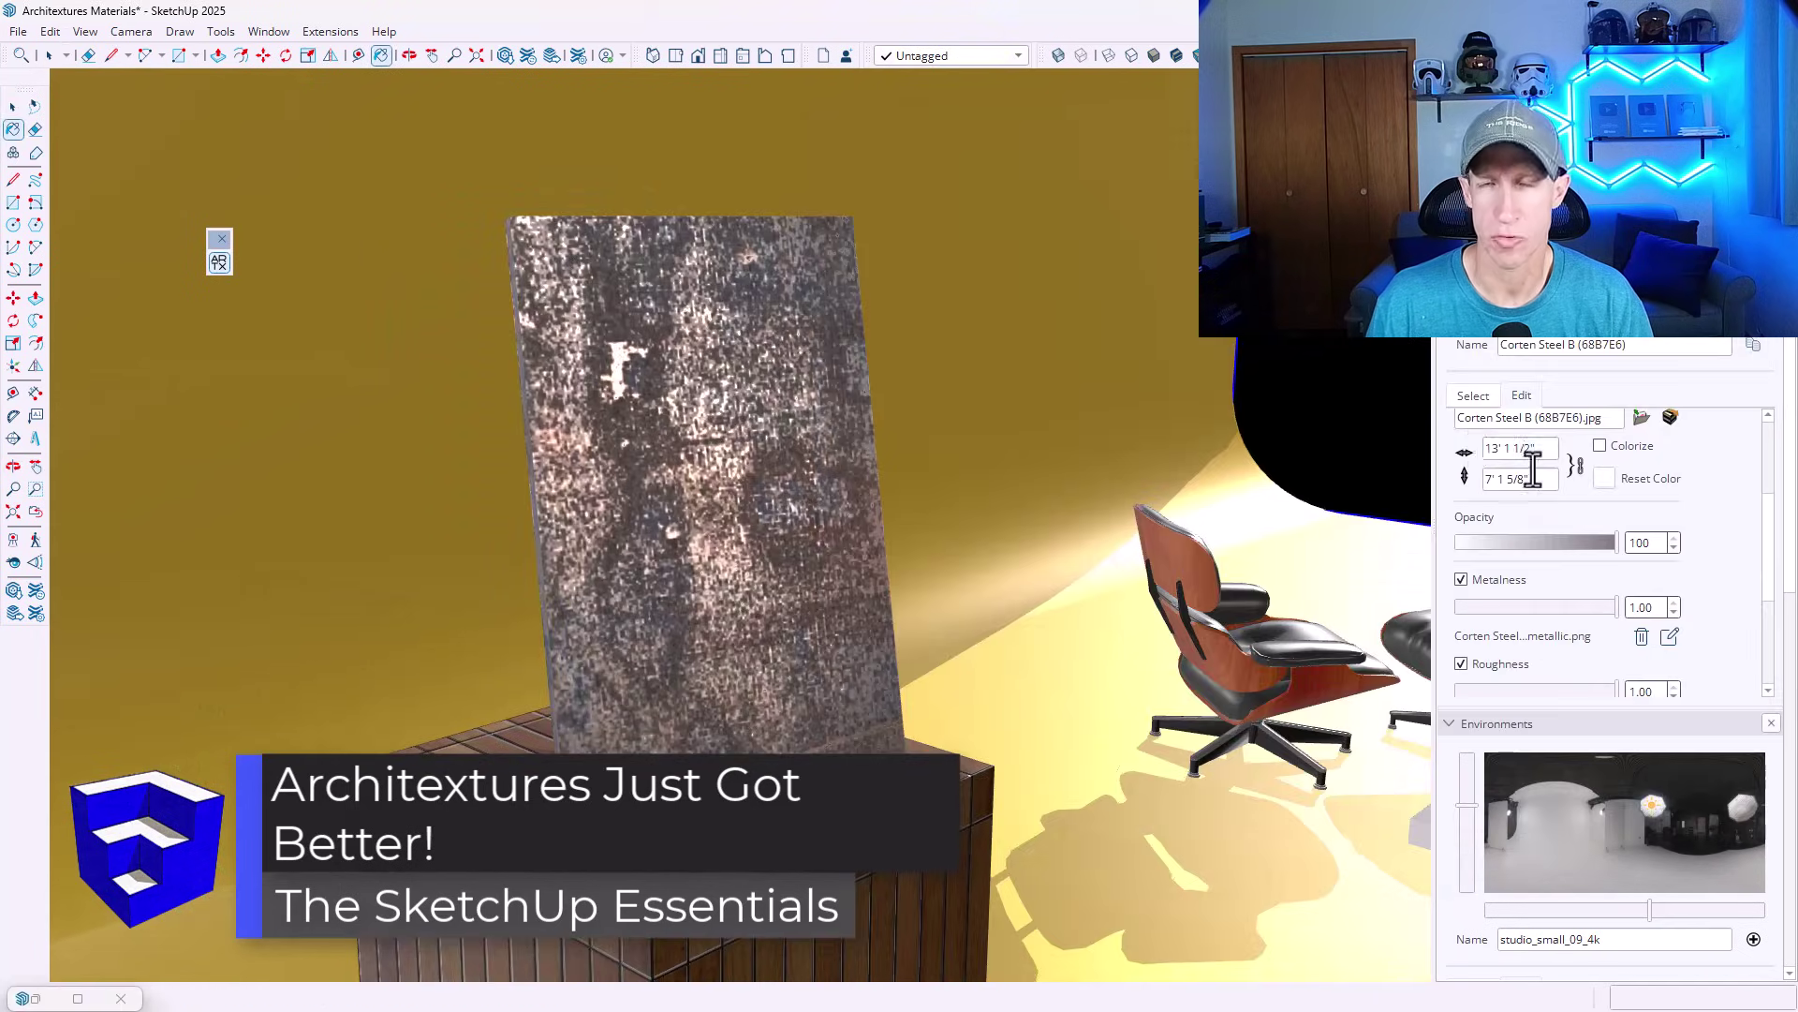
triple_click(1520, 447)
type("6")
key("Return")
left_click(409, 55)
left_click_drag(600, 487, 639, 522)
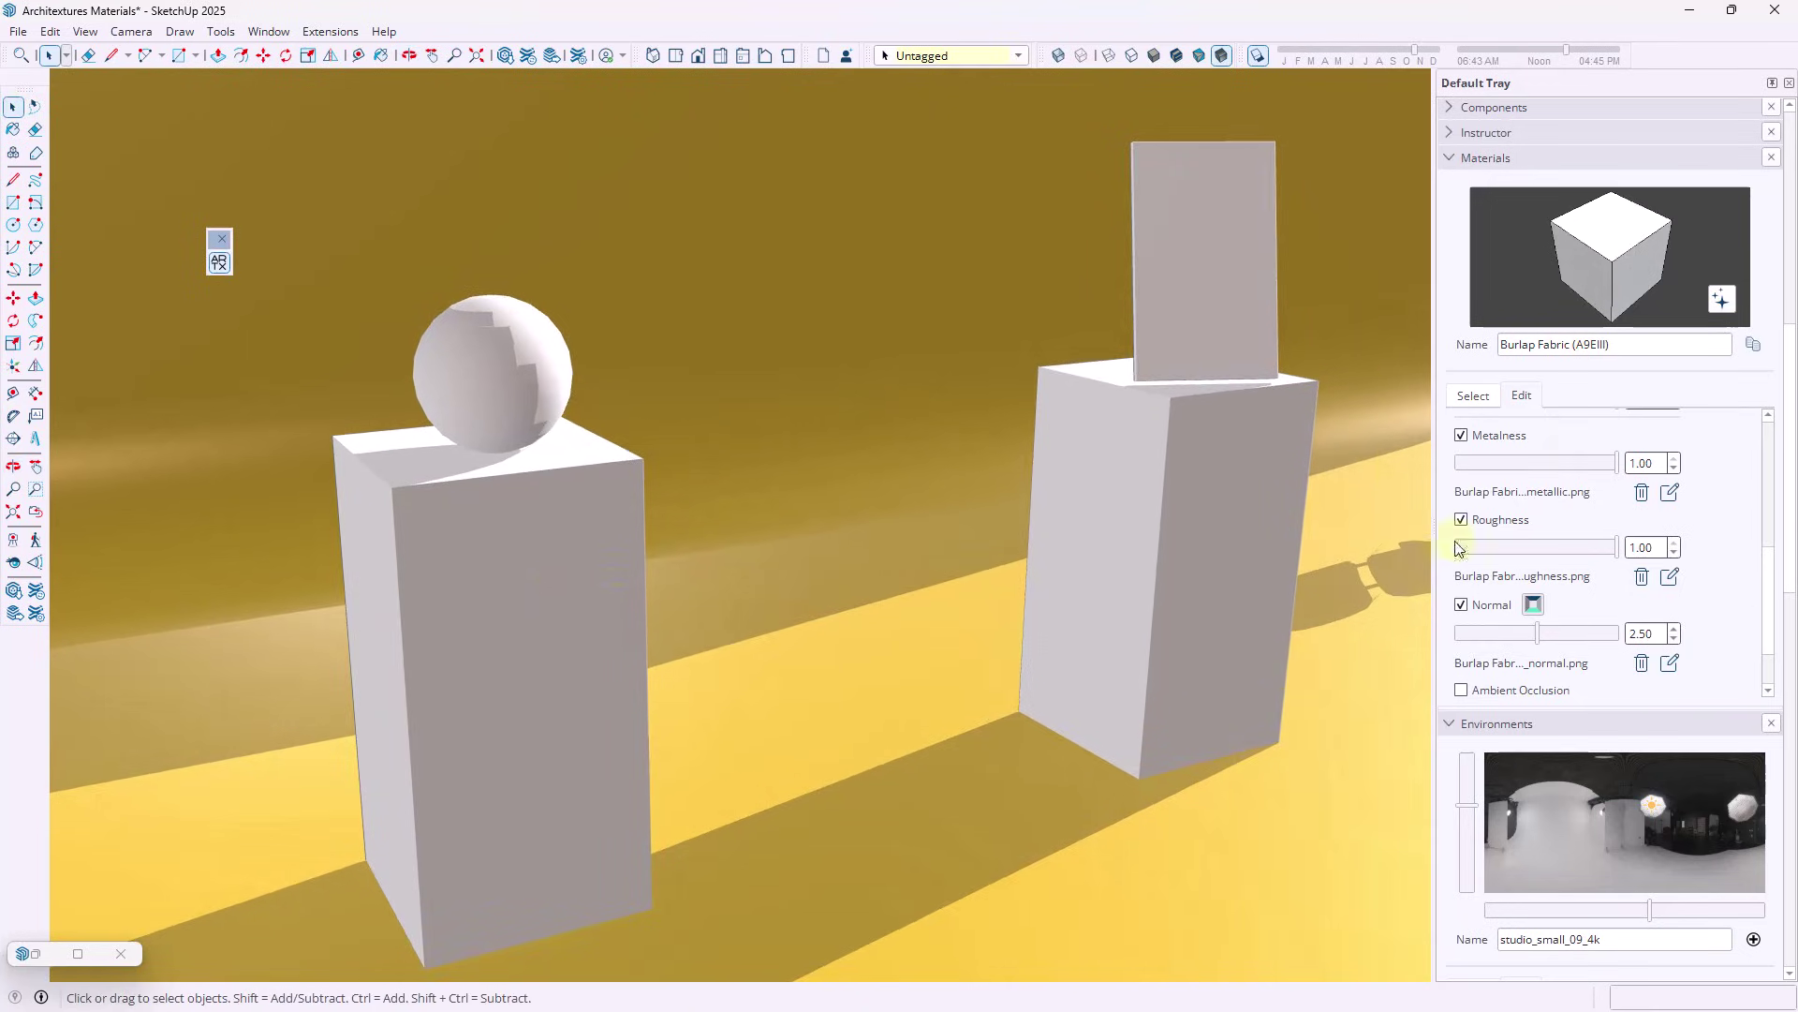
Replace the Burlap Fabric settings in the Materials tray with the Solid Colors swatch library
middle_click_drag(915, 474, 848, 478)
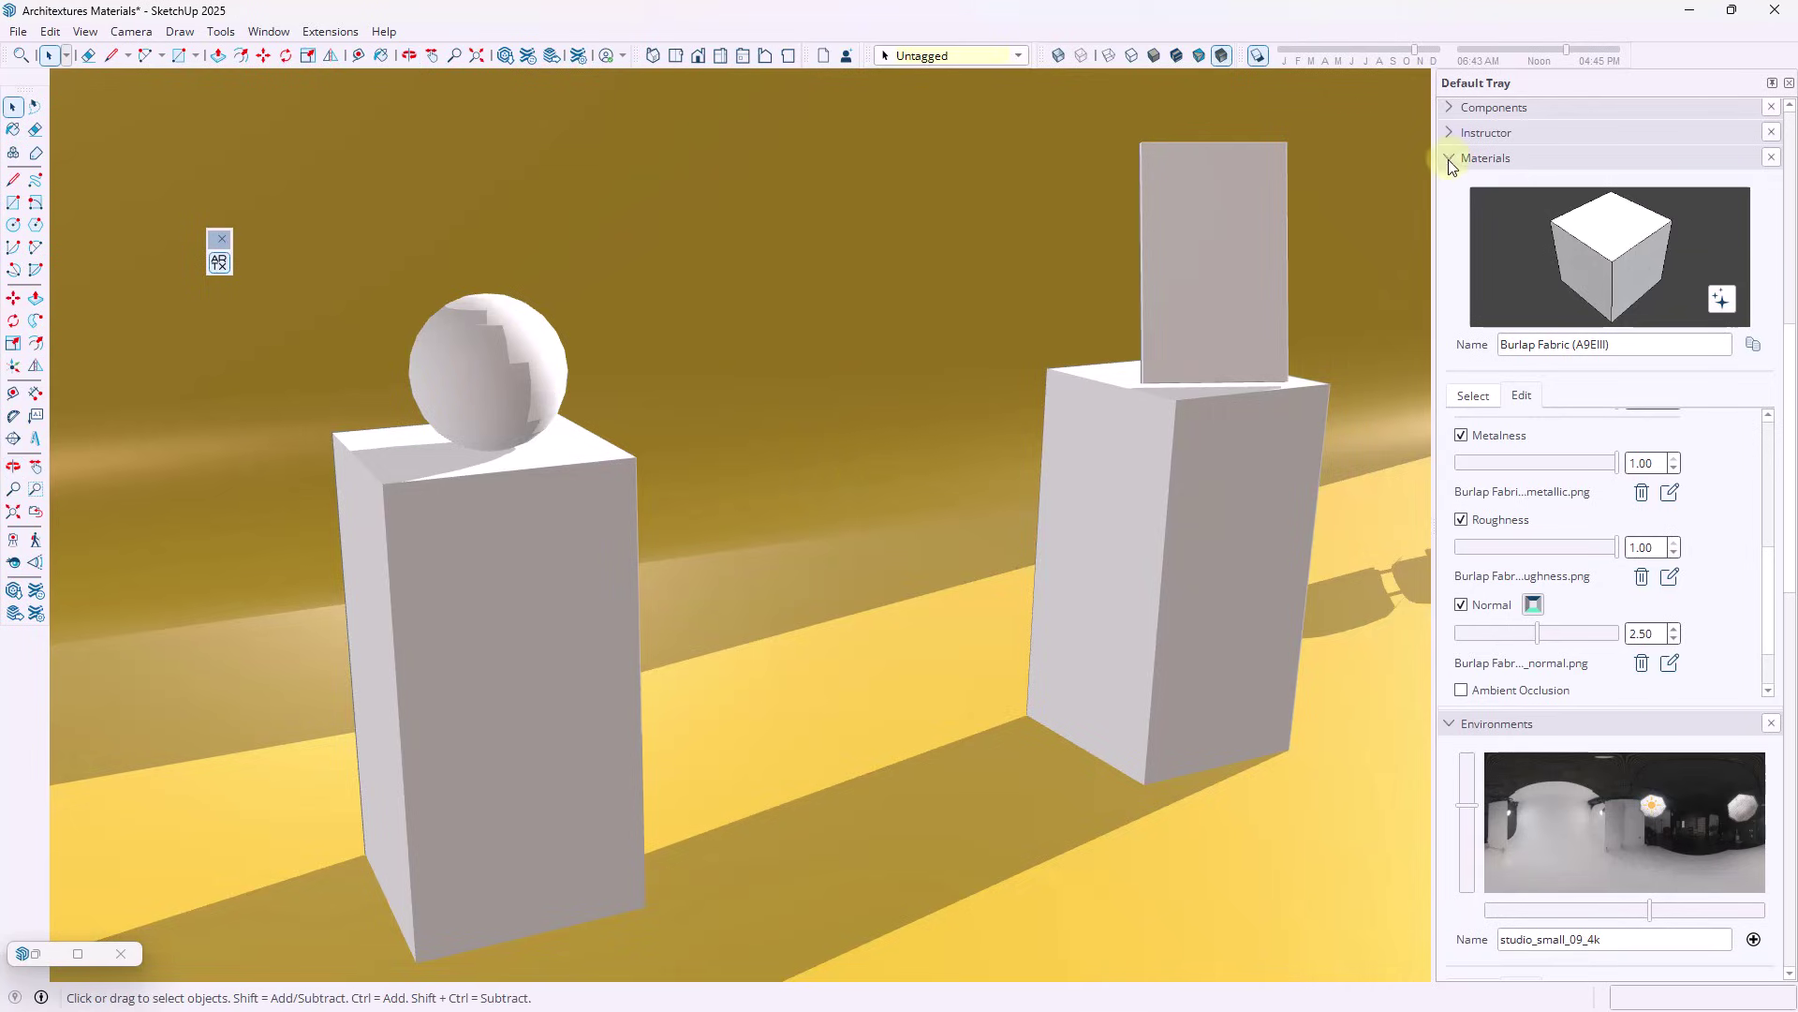
left_click(1474, 399)
left_click(1522, 395)
scroll(1503, 640, "down", 1)
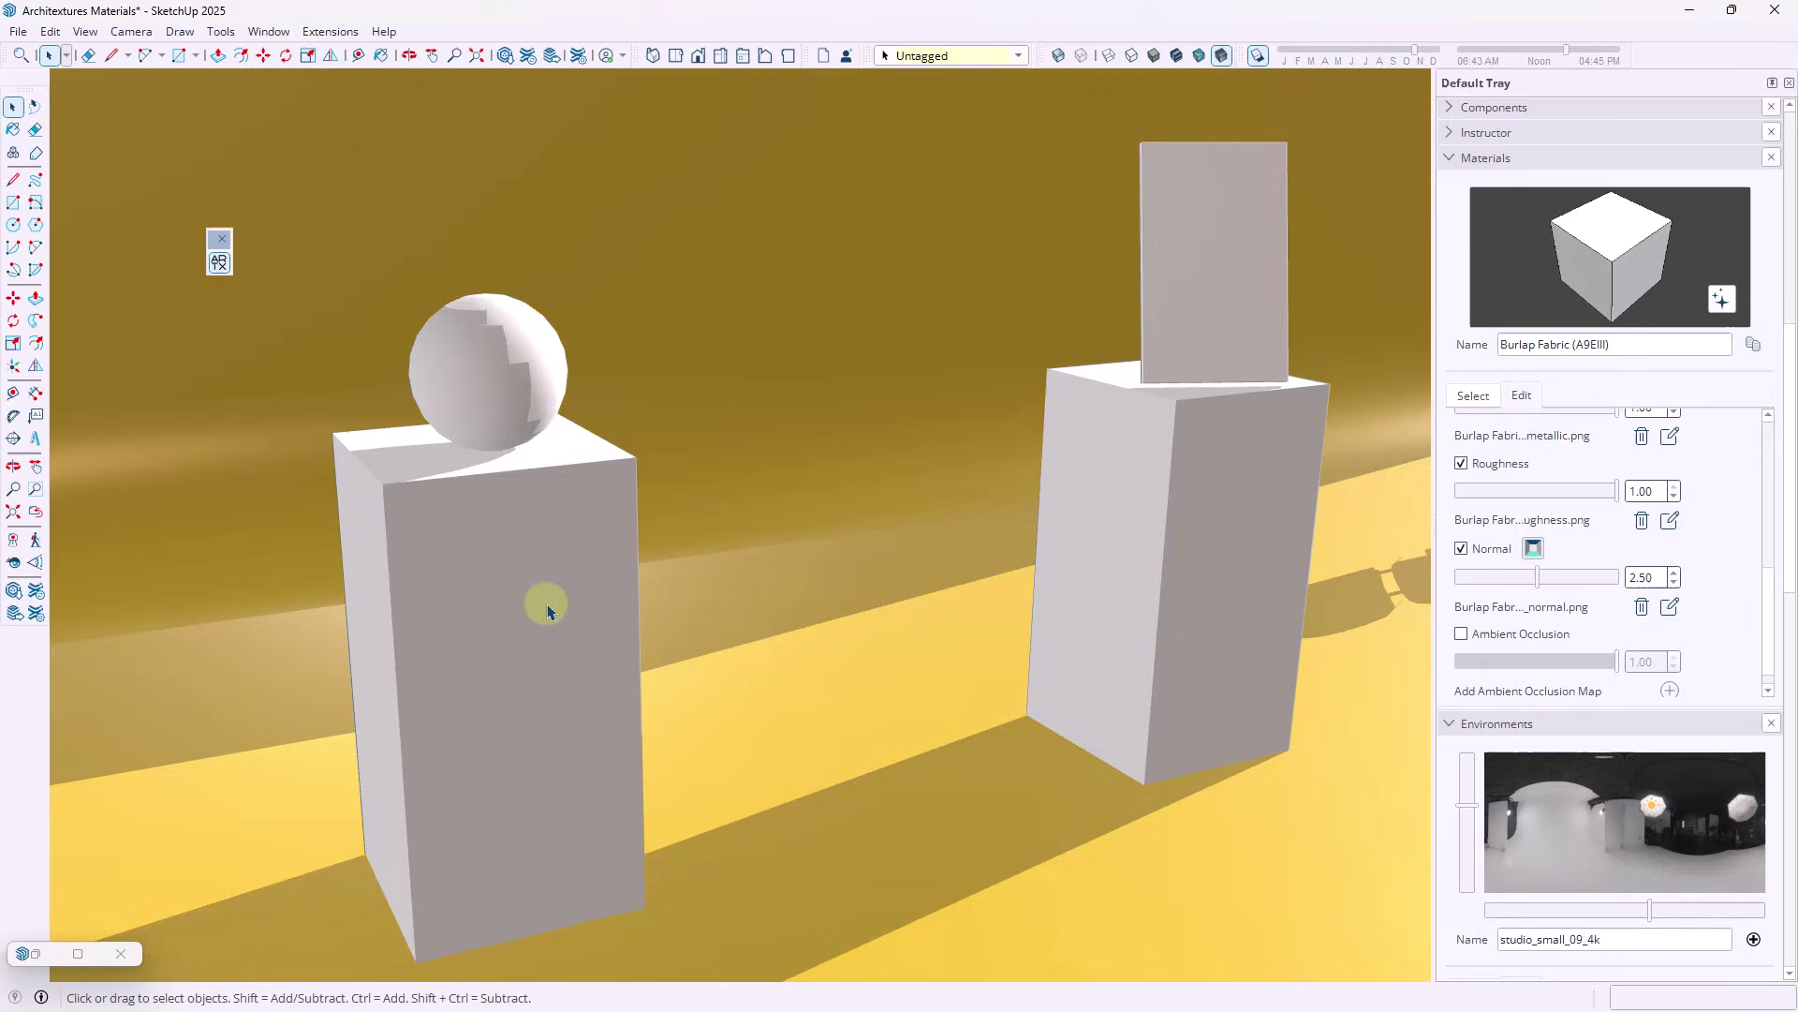
middle_click_drag(539, 584, 567, 583)
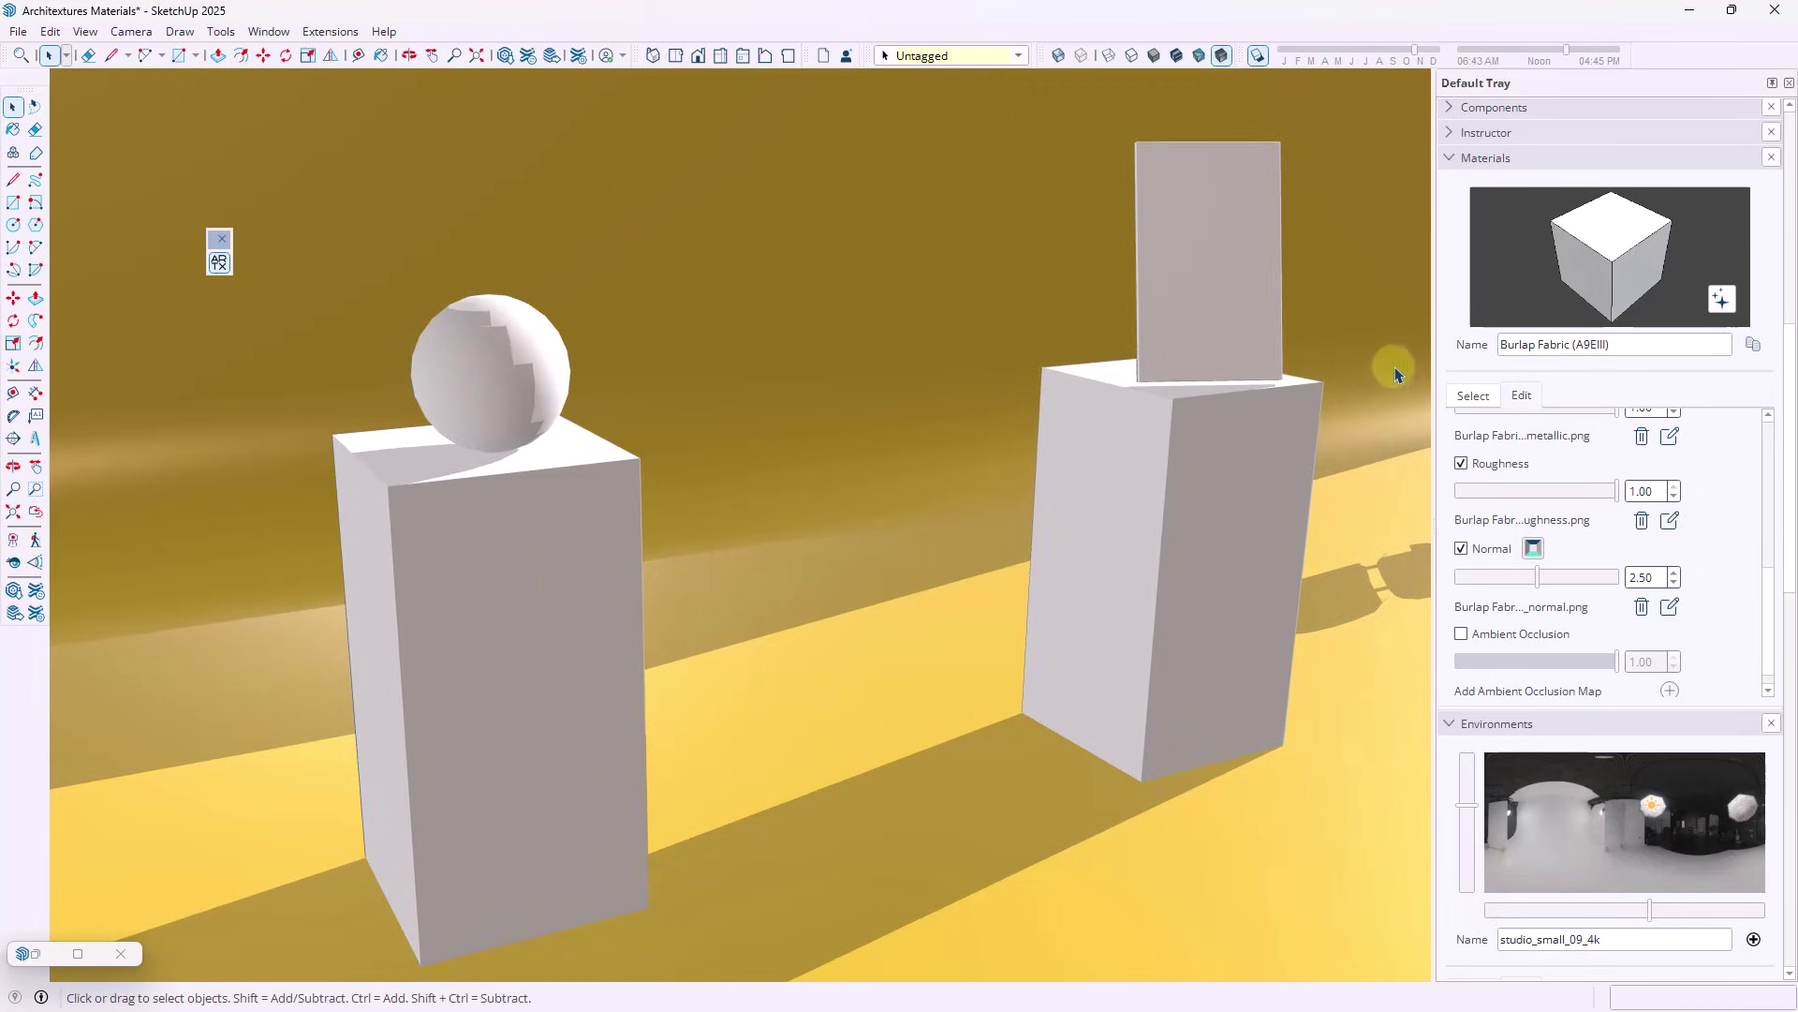
left_click(1473, 407)
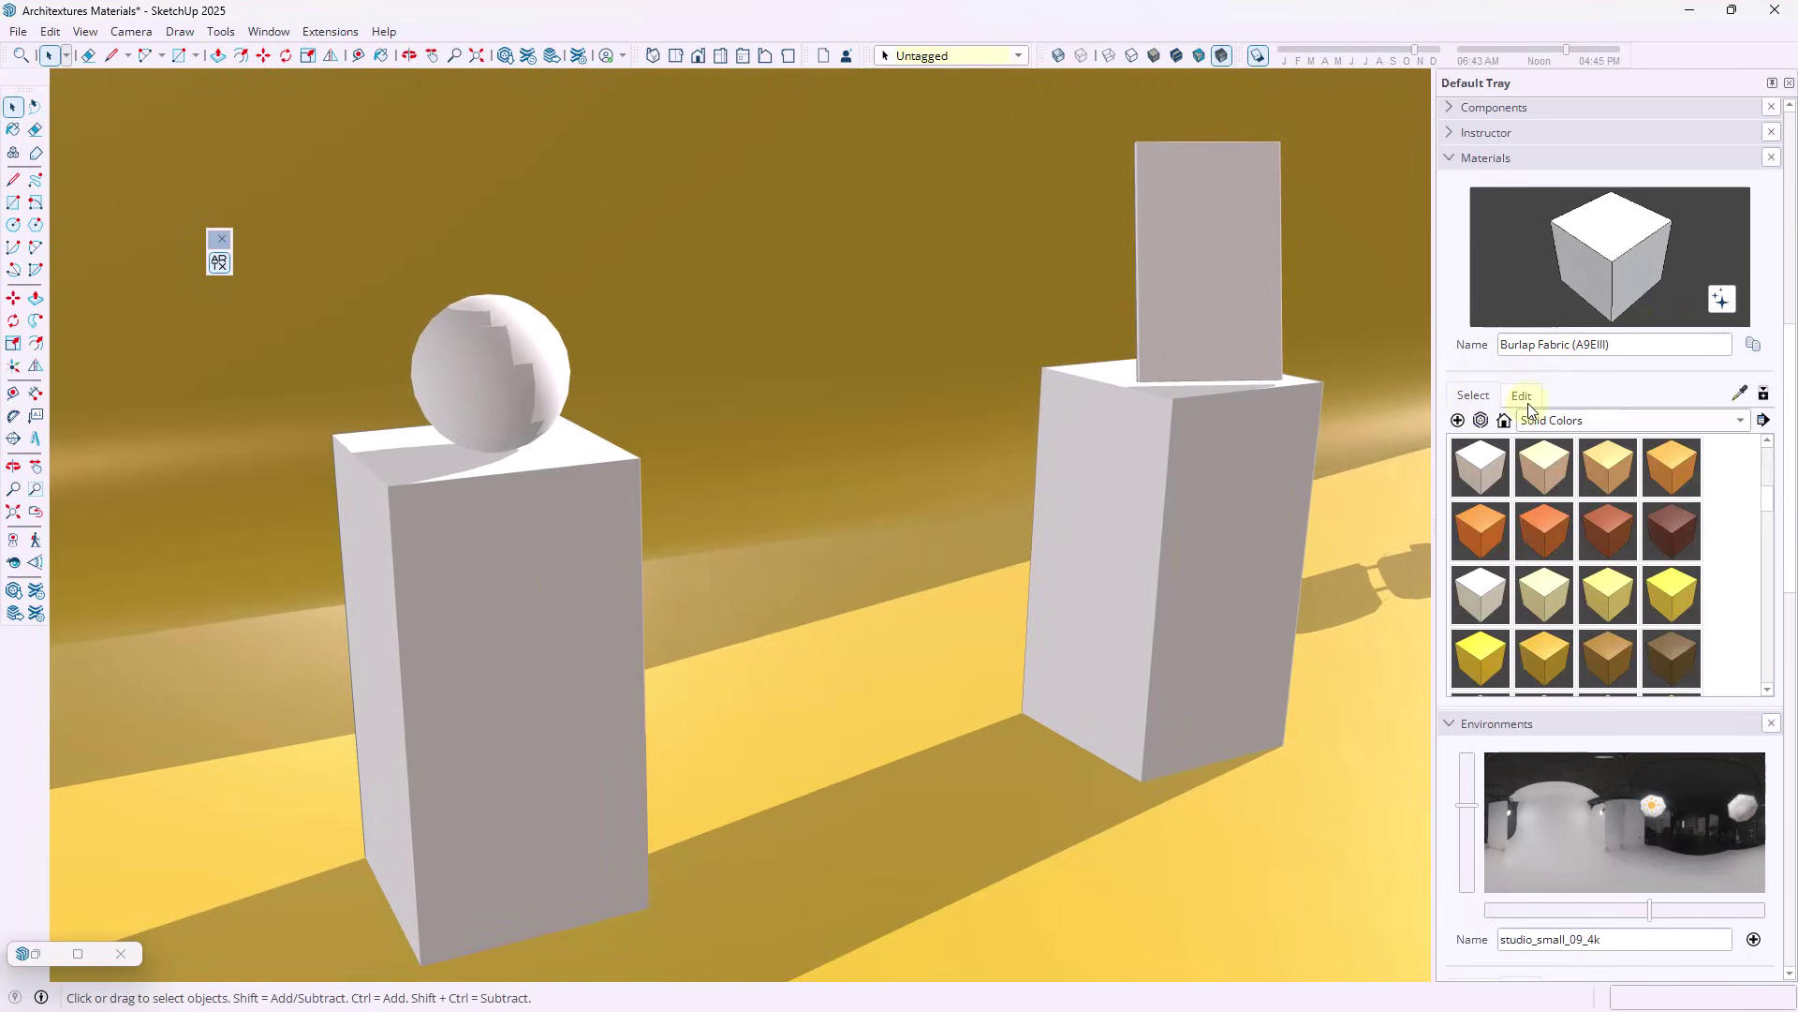
Start a new material textured with the checkered_pavement_tiles_diff_4k image
left_click(1457, 422)
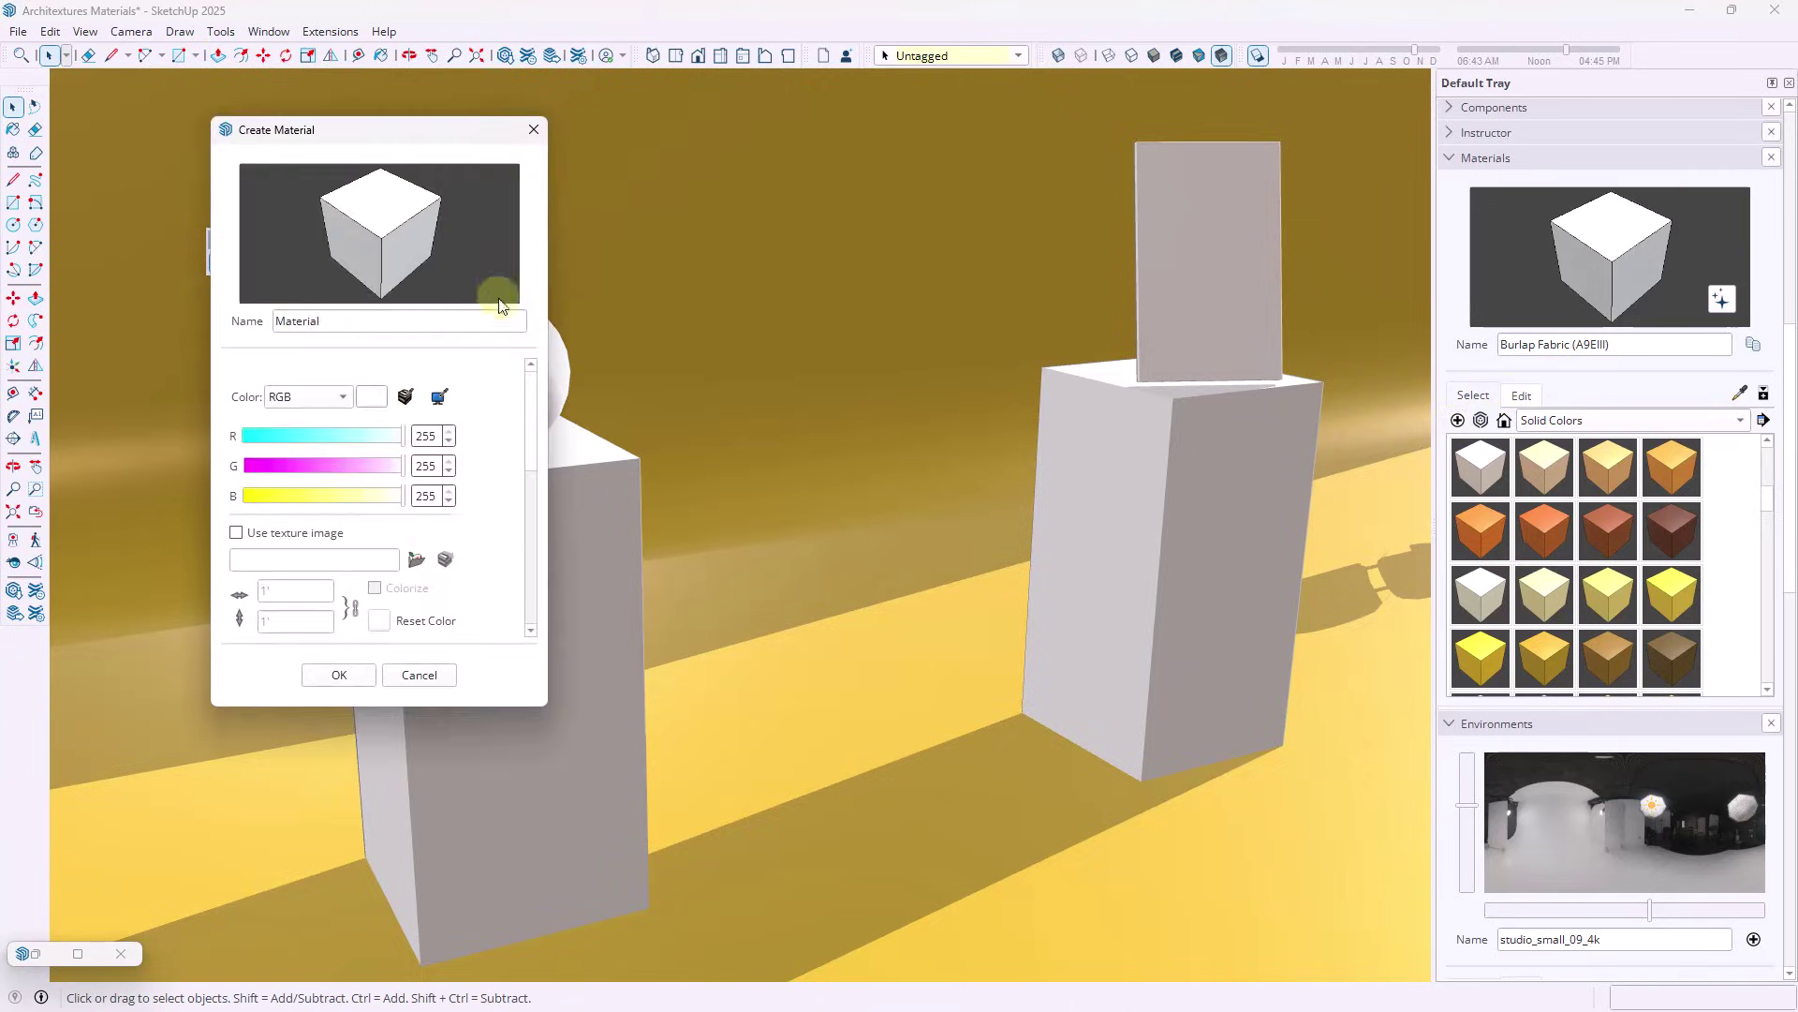
left_click(416, 560)
left_click(272, 202)
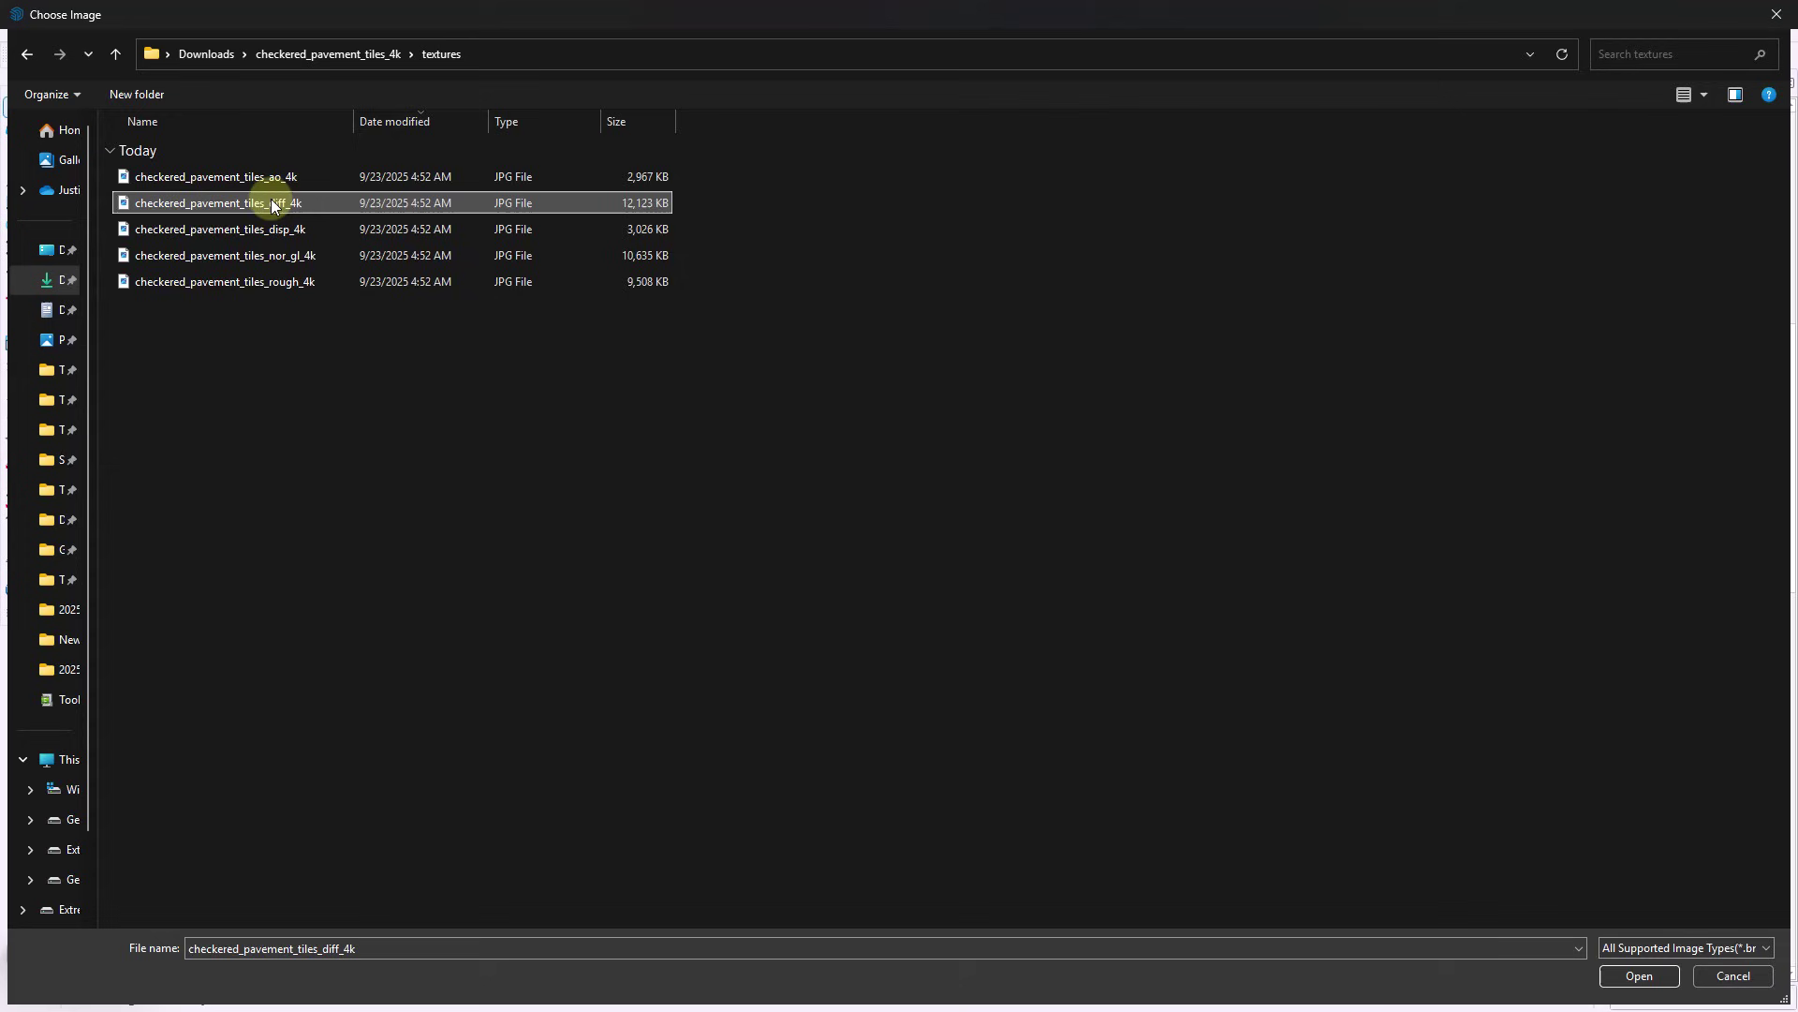
double_click(272, 203)
scroll(465, 557, "down", 4)
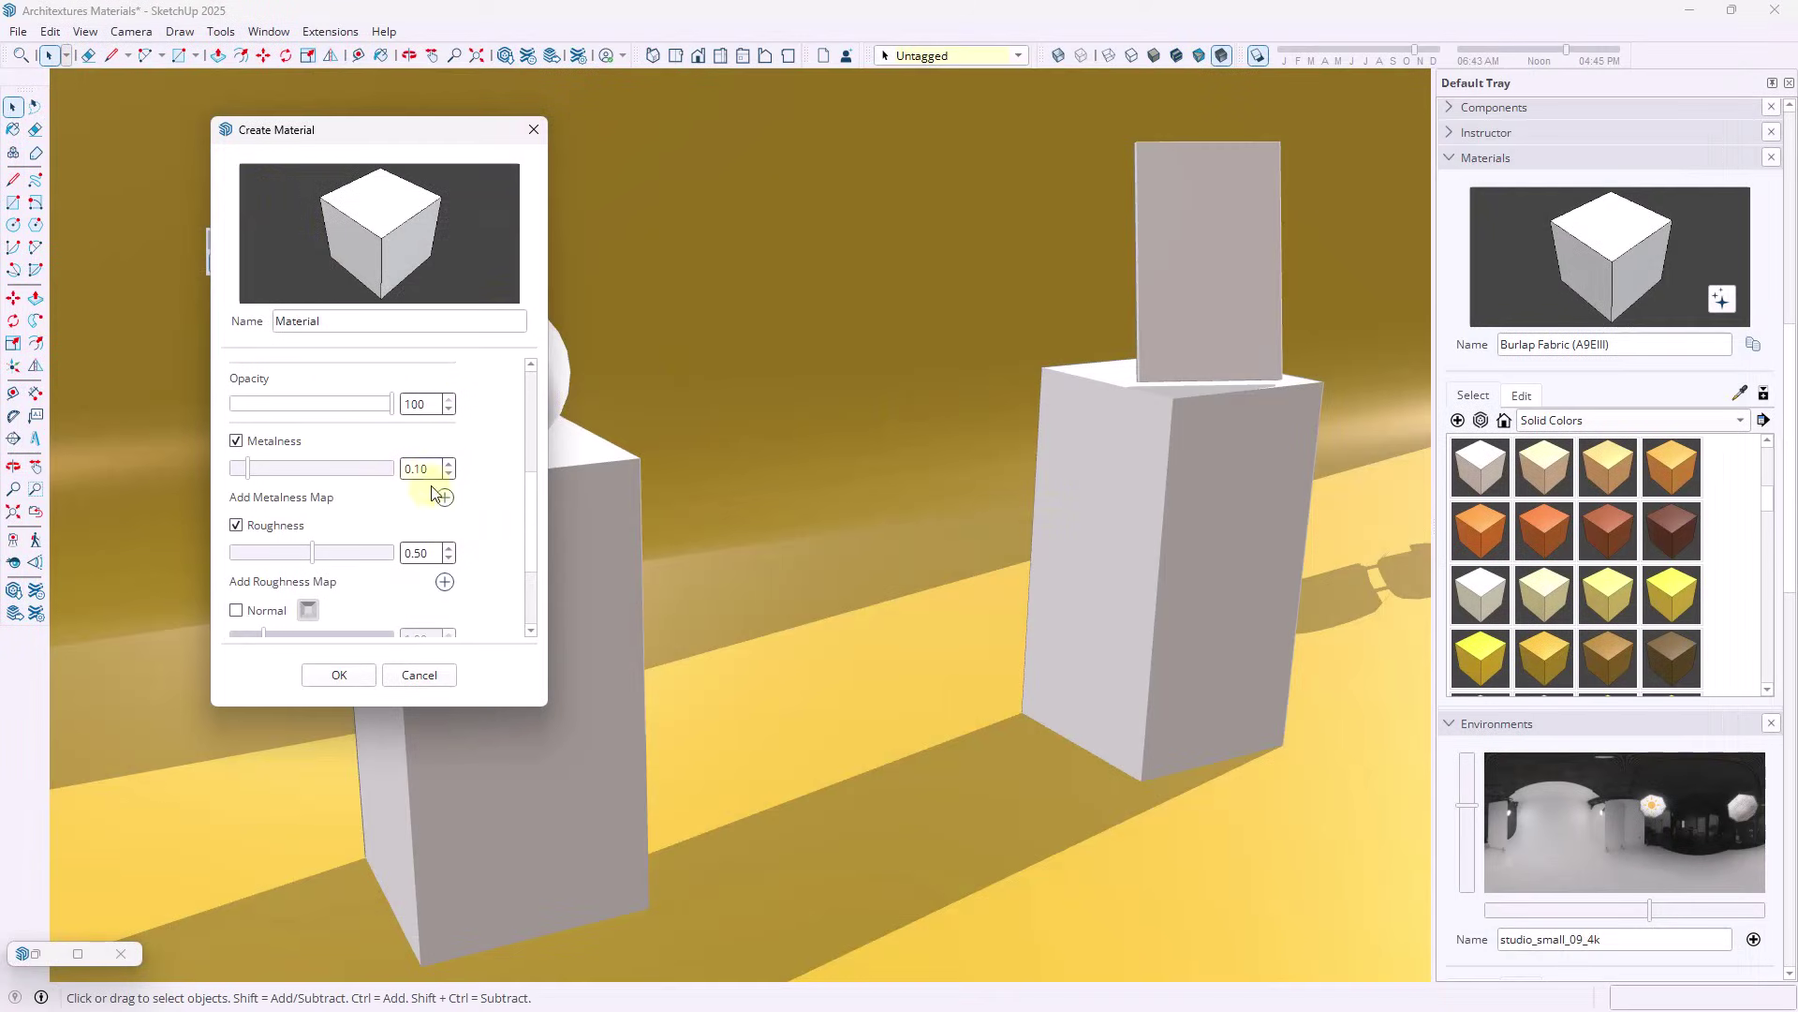
Add the rough_4k, nor_gl_4k and ao_4k maps for roughness, normal and occlusion, then confirm
left_click(445, 499)
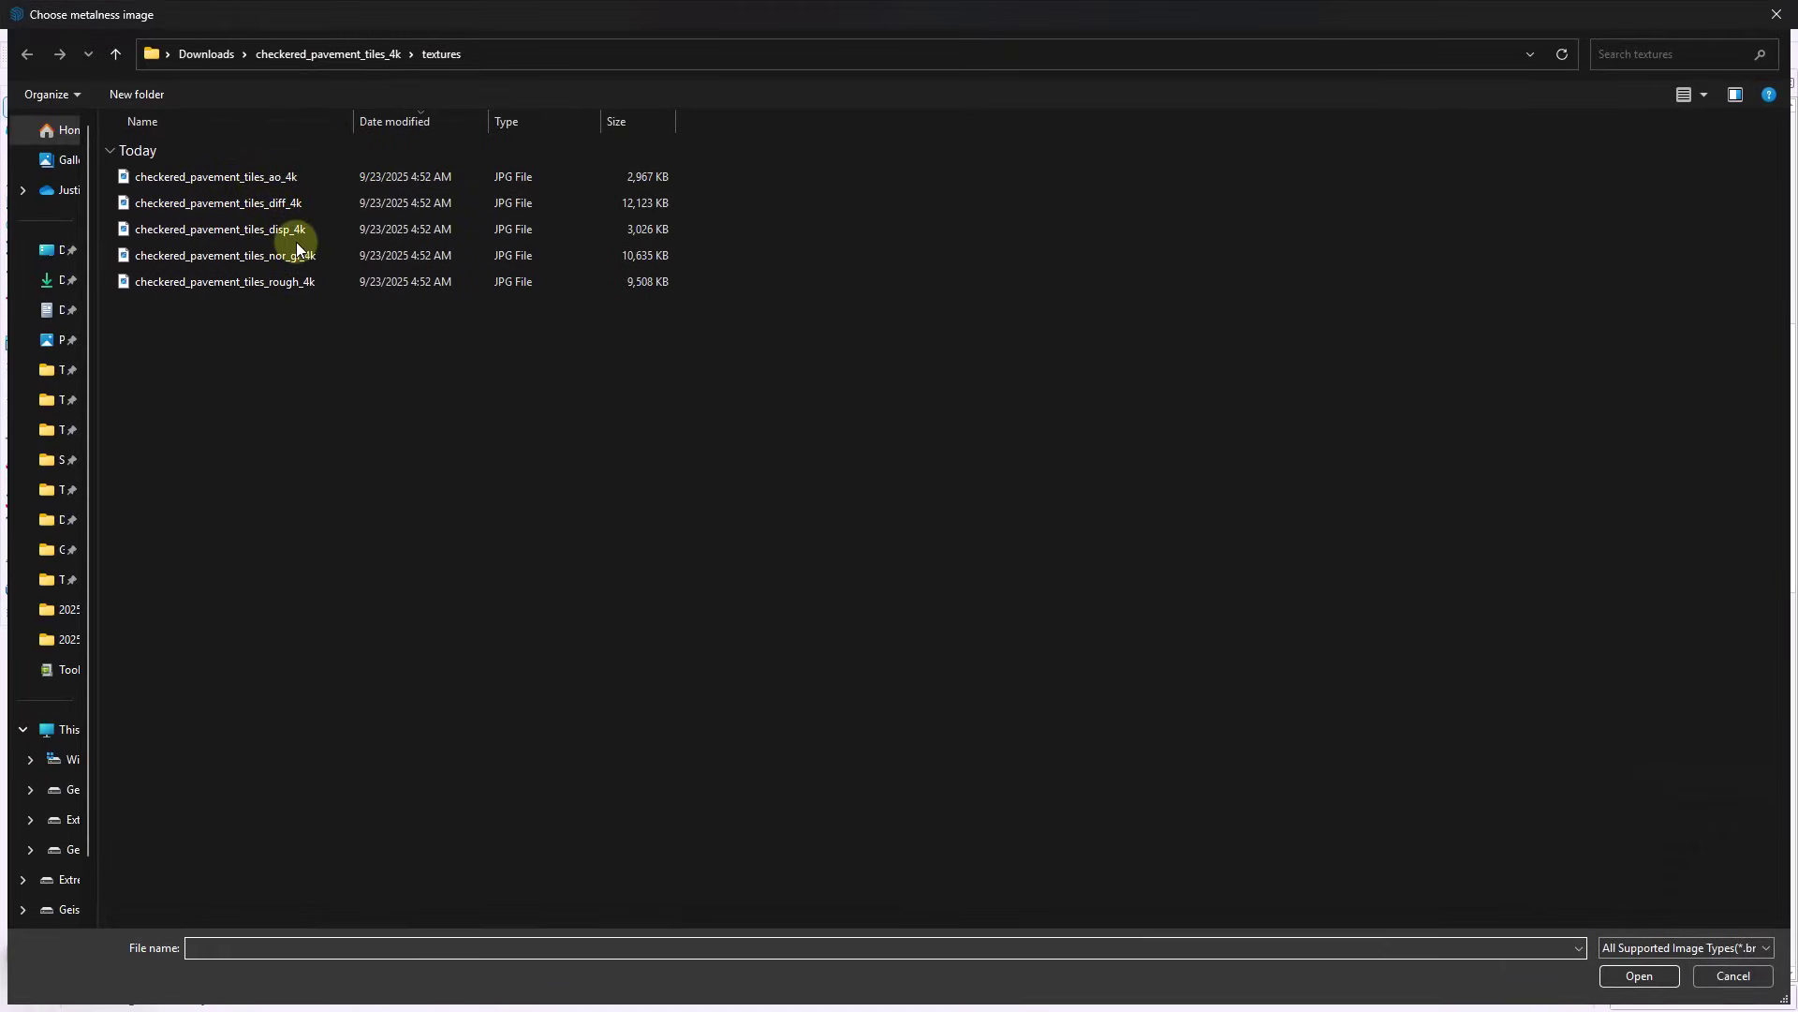
double_click(262, 279)
left_click(445, 582)
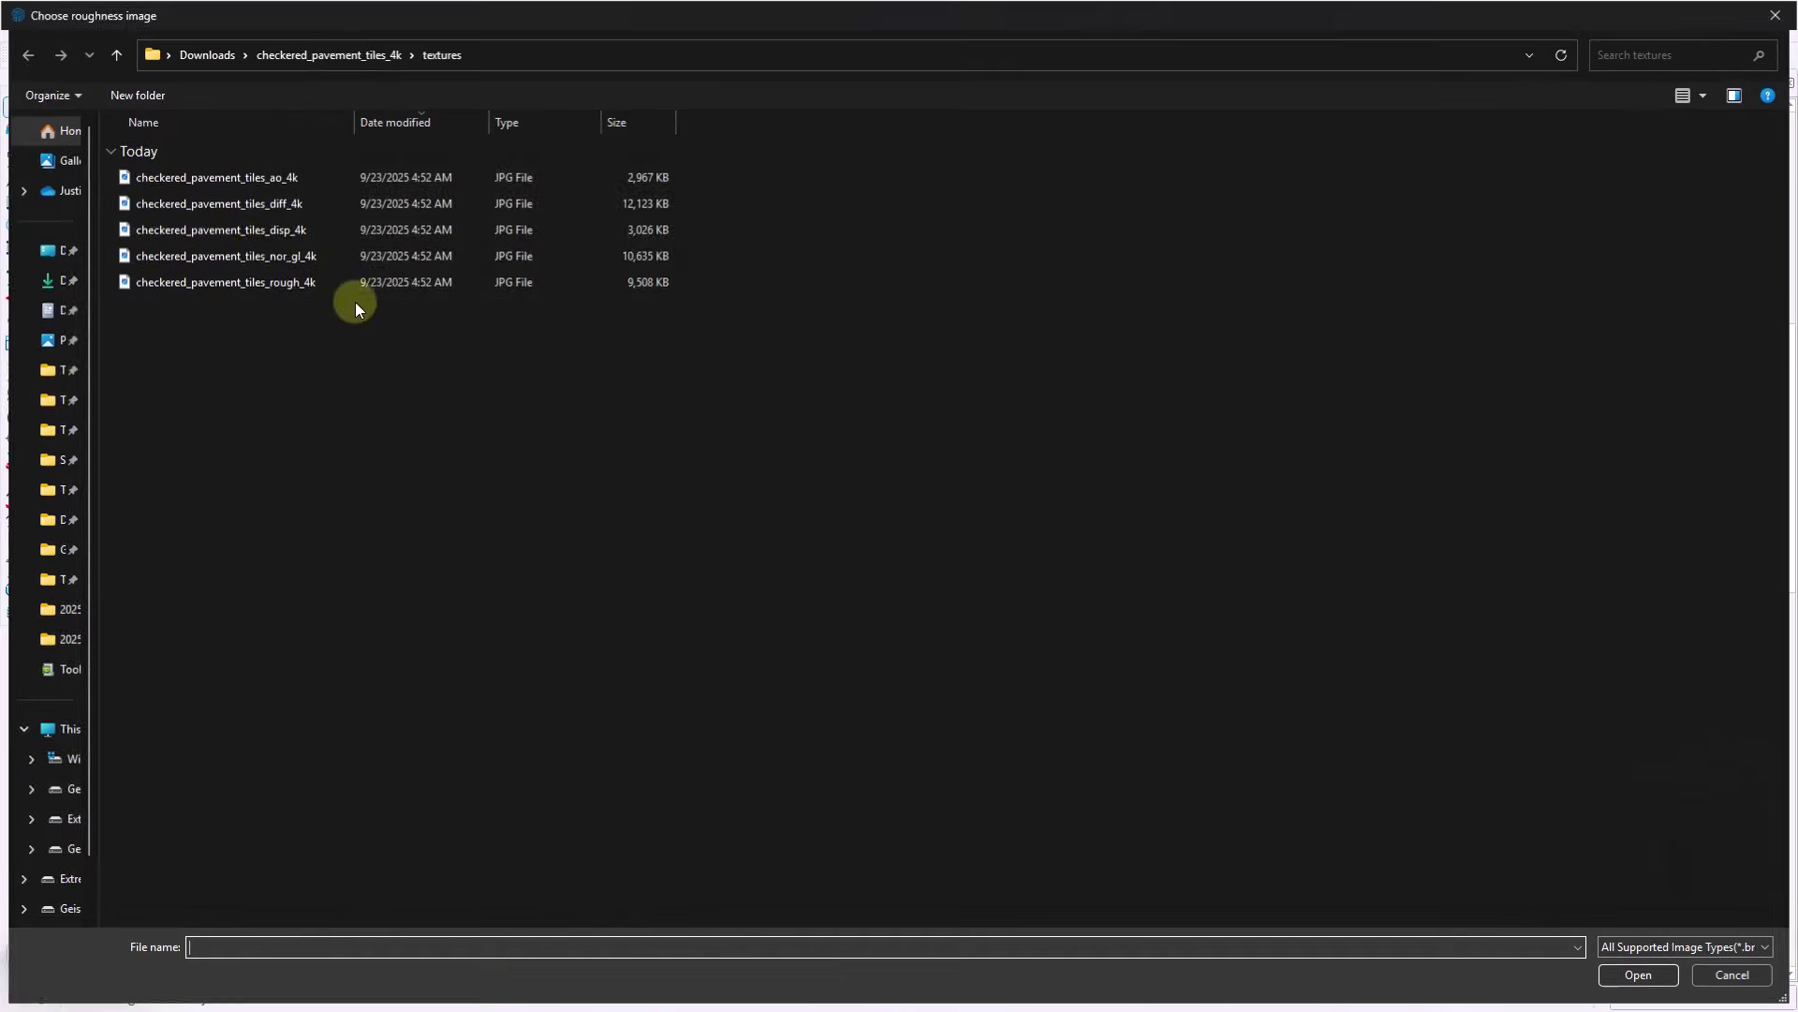
double_click(257, 278)
scroll(249, 469, "down", 3)
left_click(249, 465)
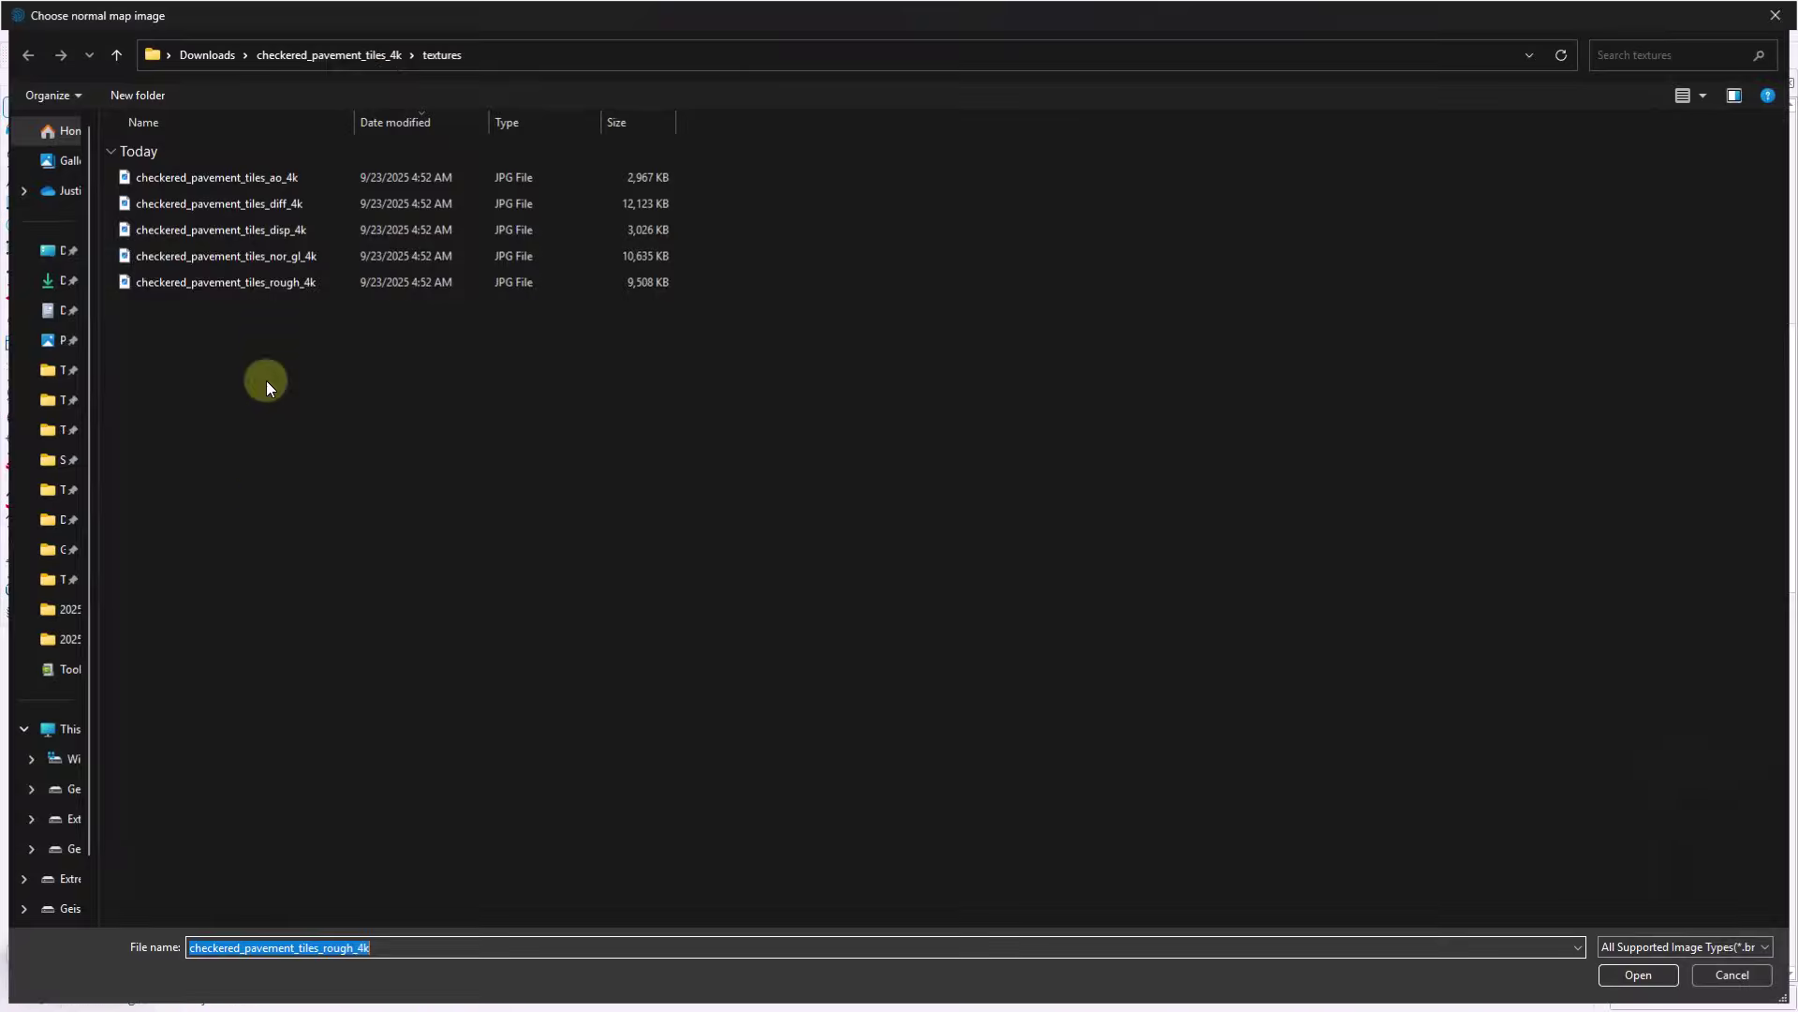
double_click(249, 259)
left_click(267, 555)
double_click(261, 248)
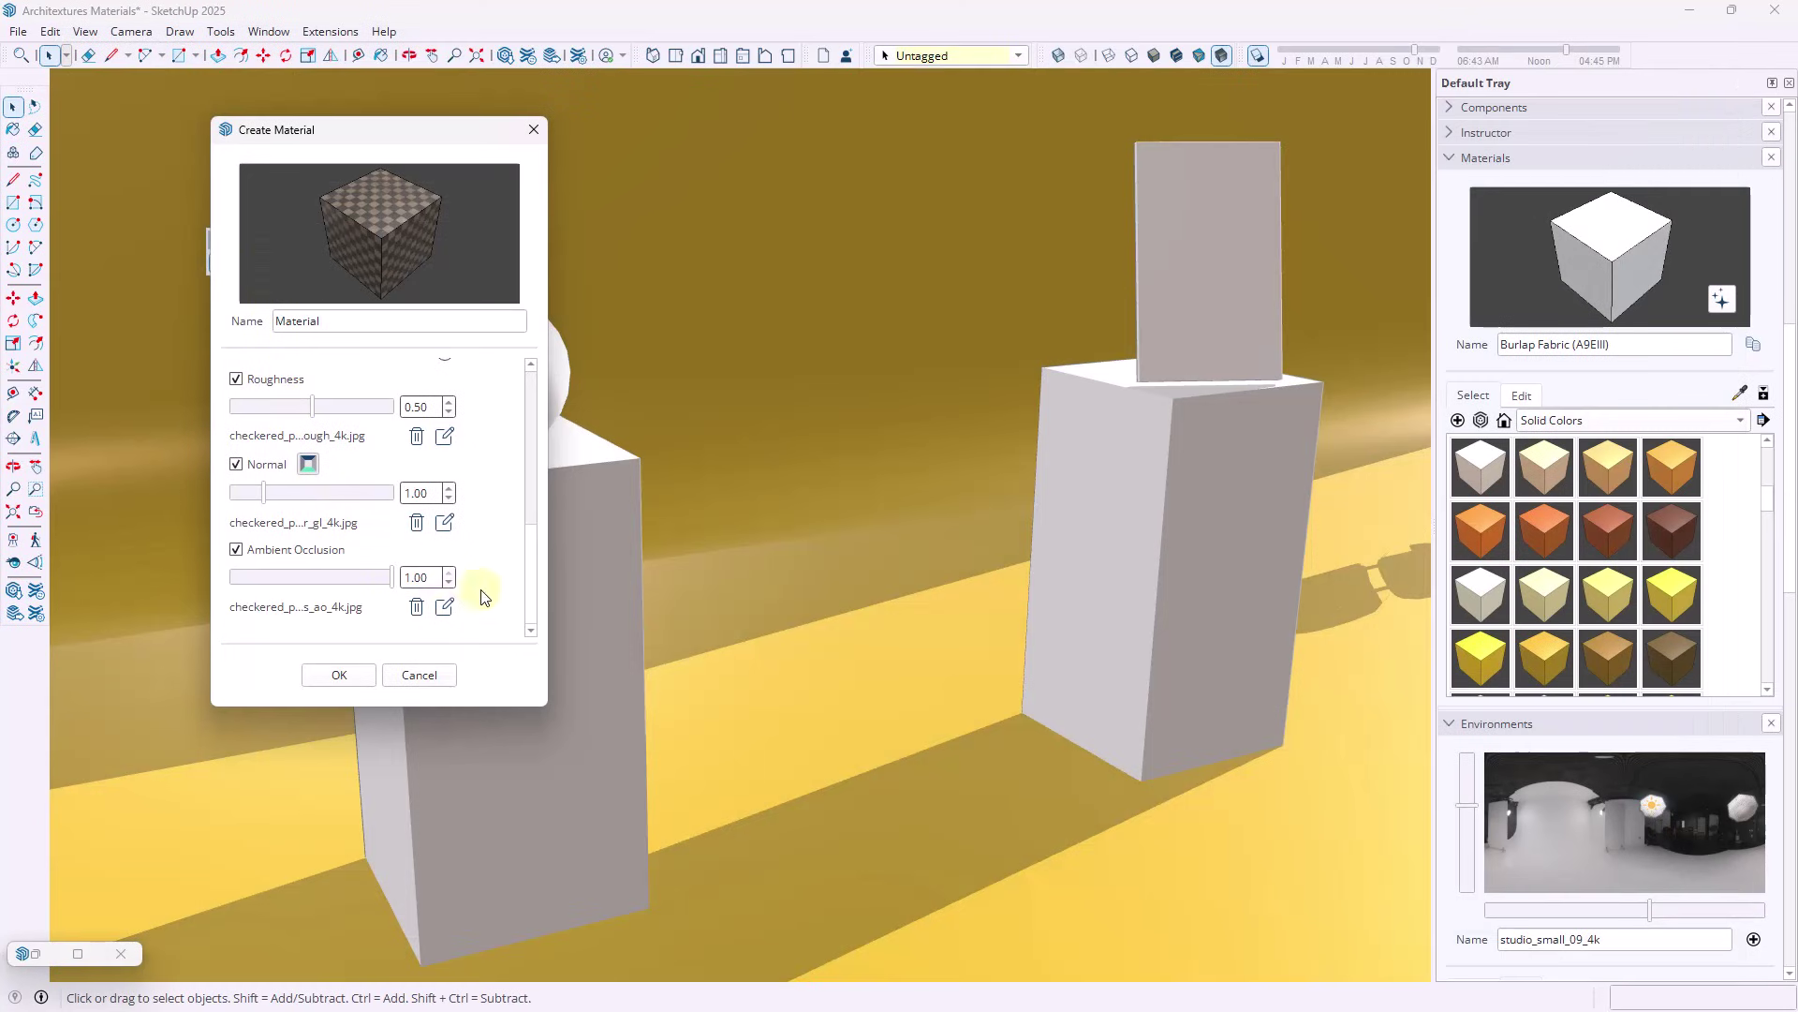
left_click(352, 678)
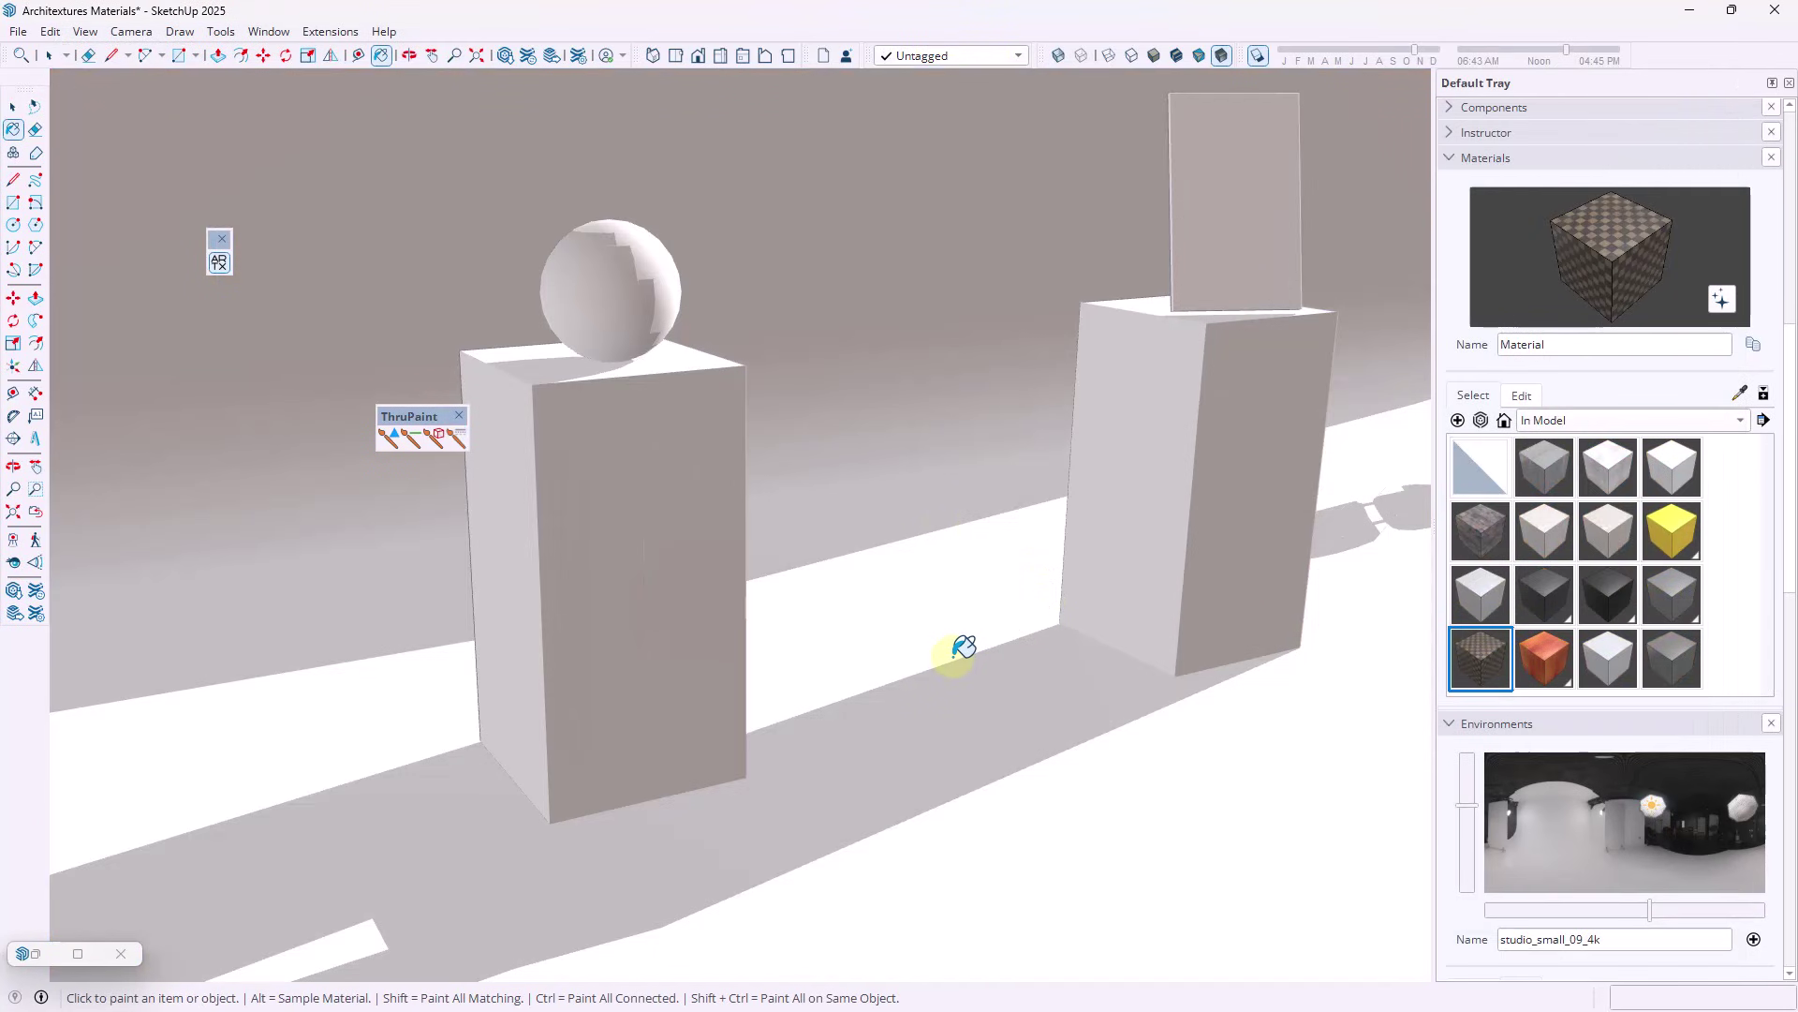
Paint the floor with the checkered material and set its texture width to 48 inches
left_click(957, 653)
key("space")
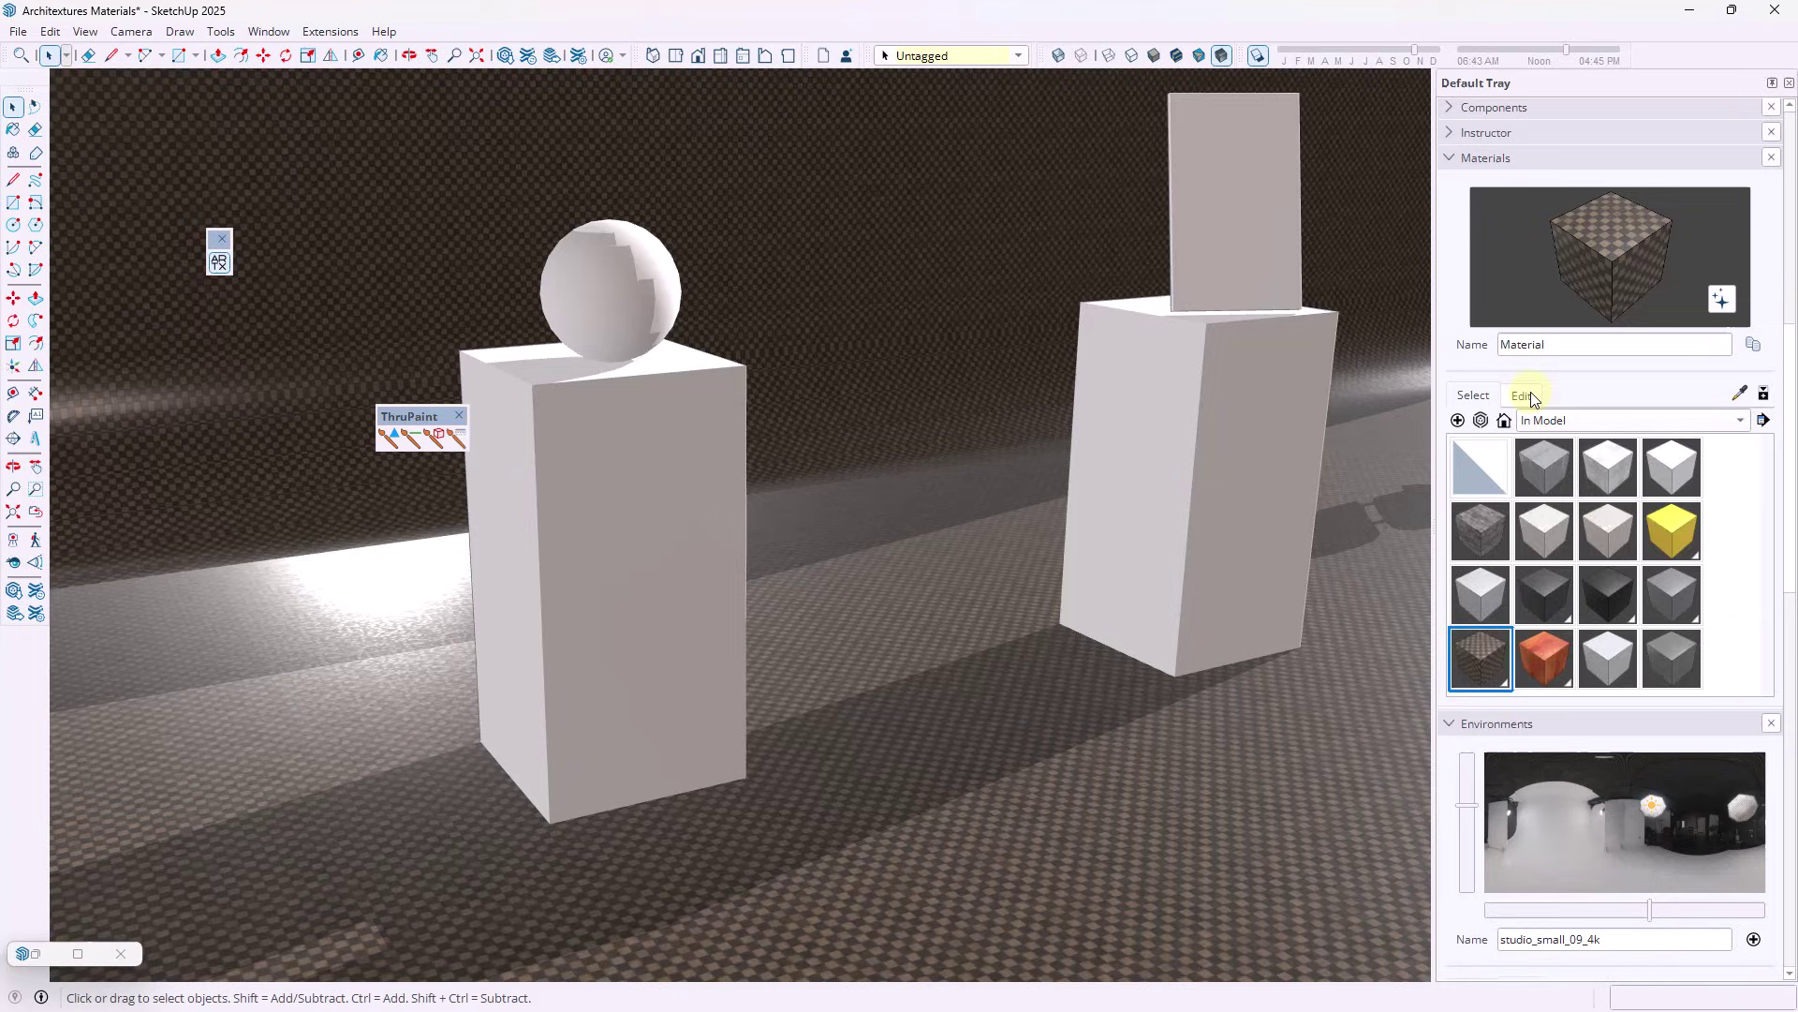
left_click(1524, 396)
left_click(1519, 526)
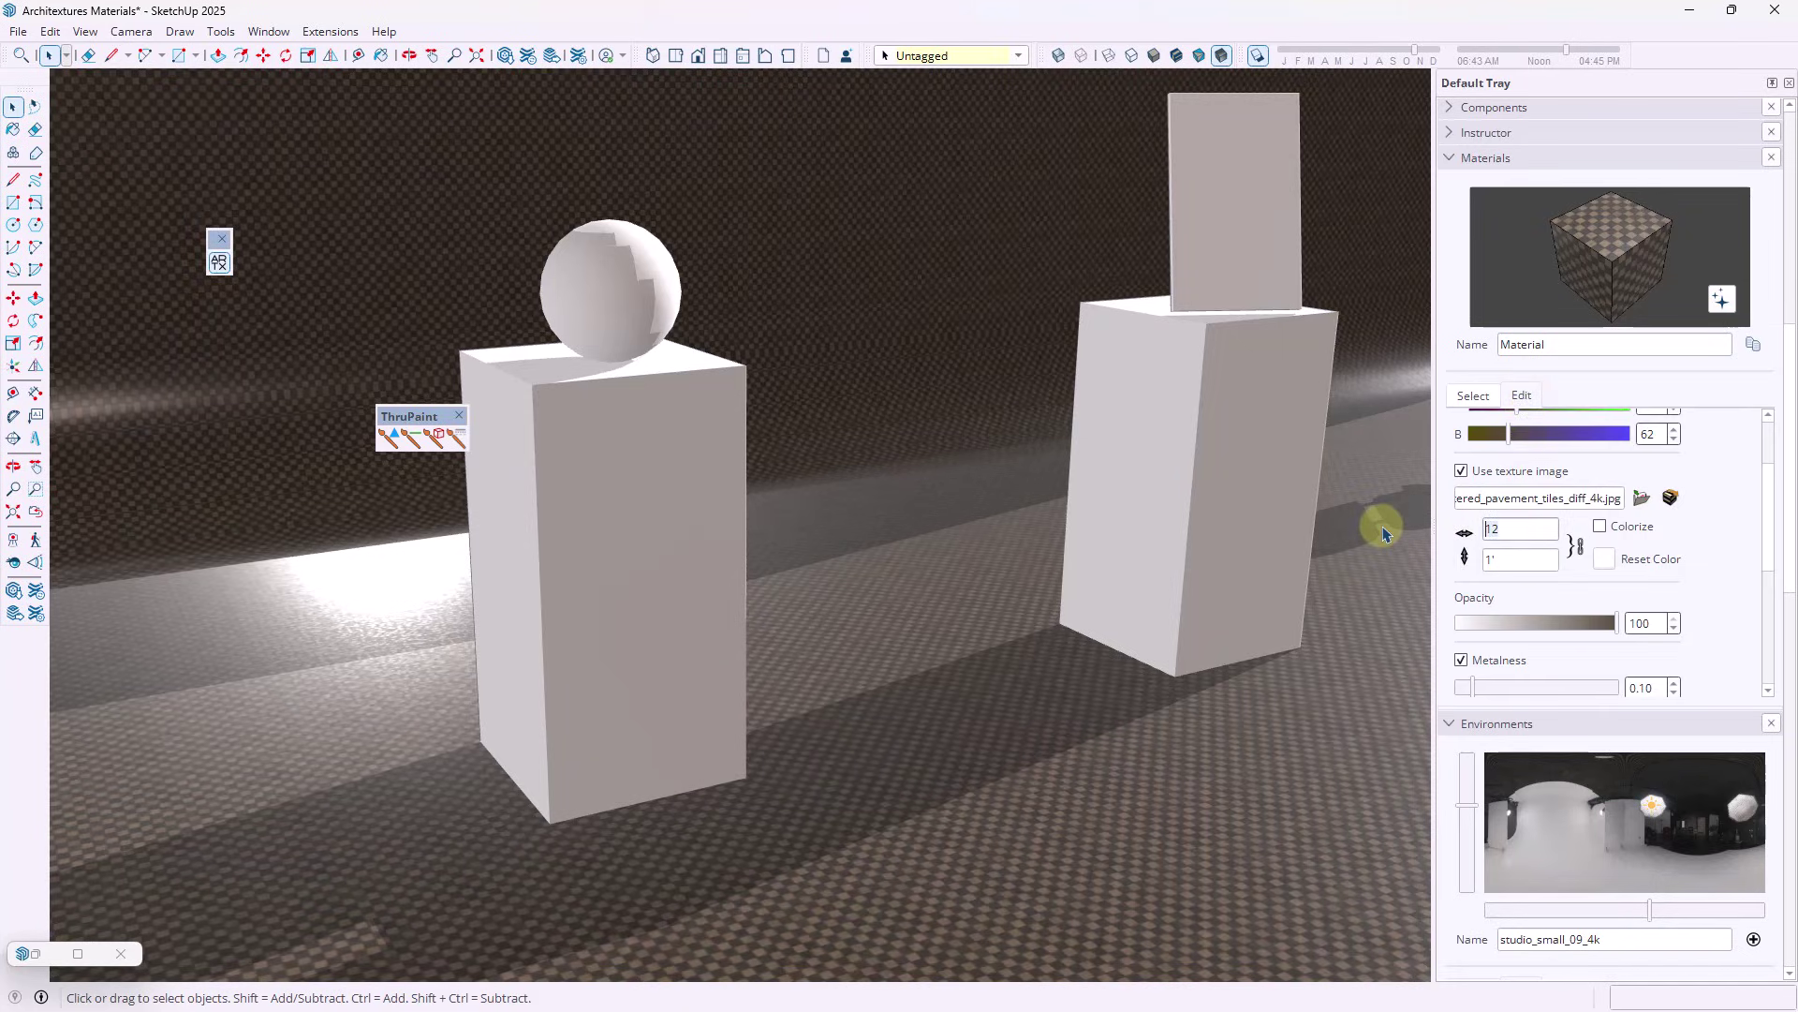
key("Delete")
key("Return")
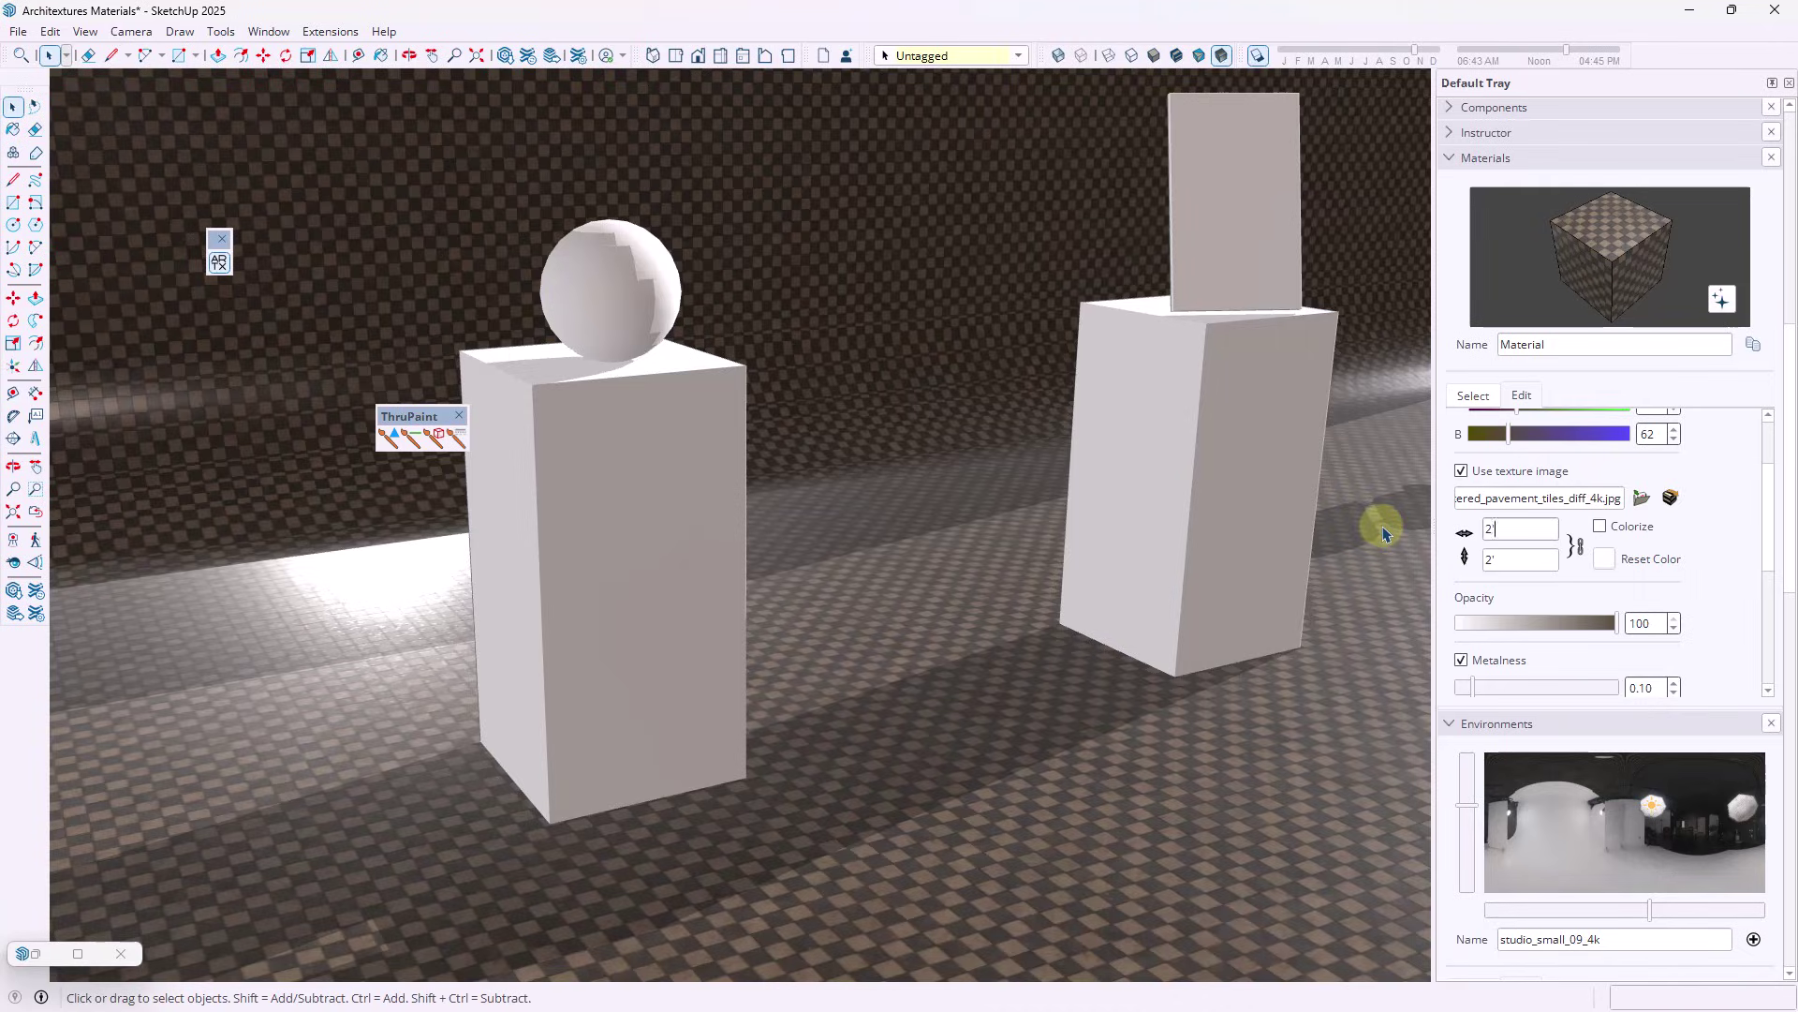
type("48")
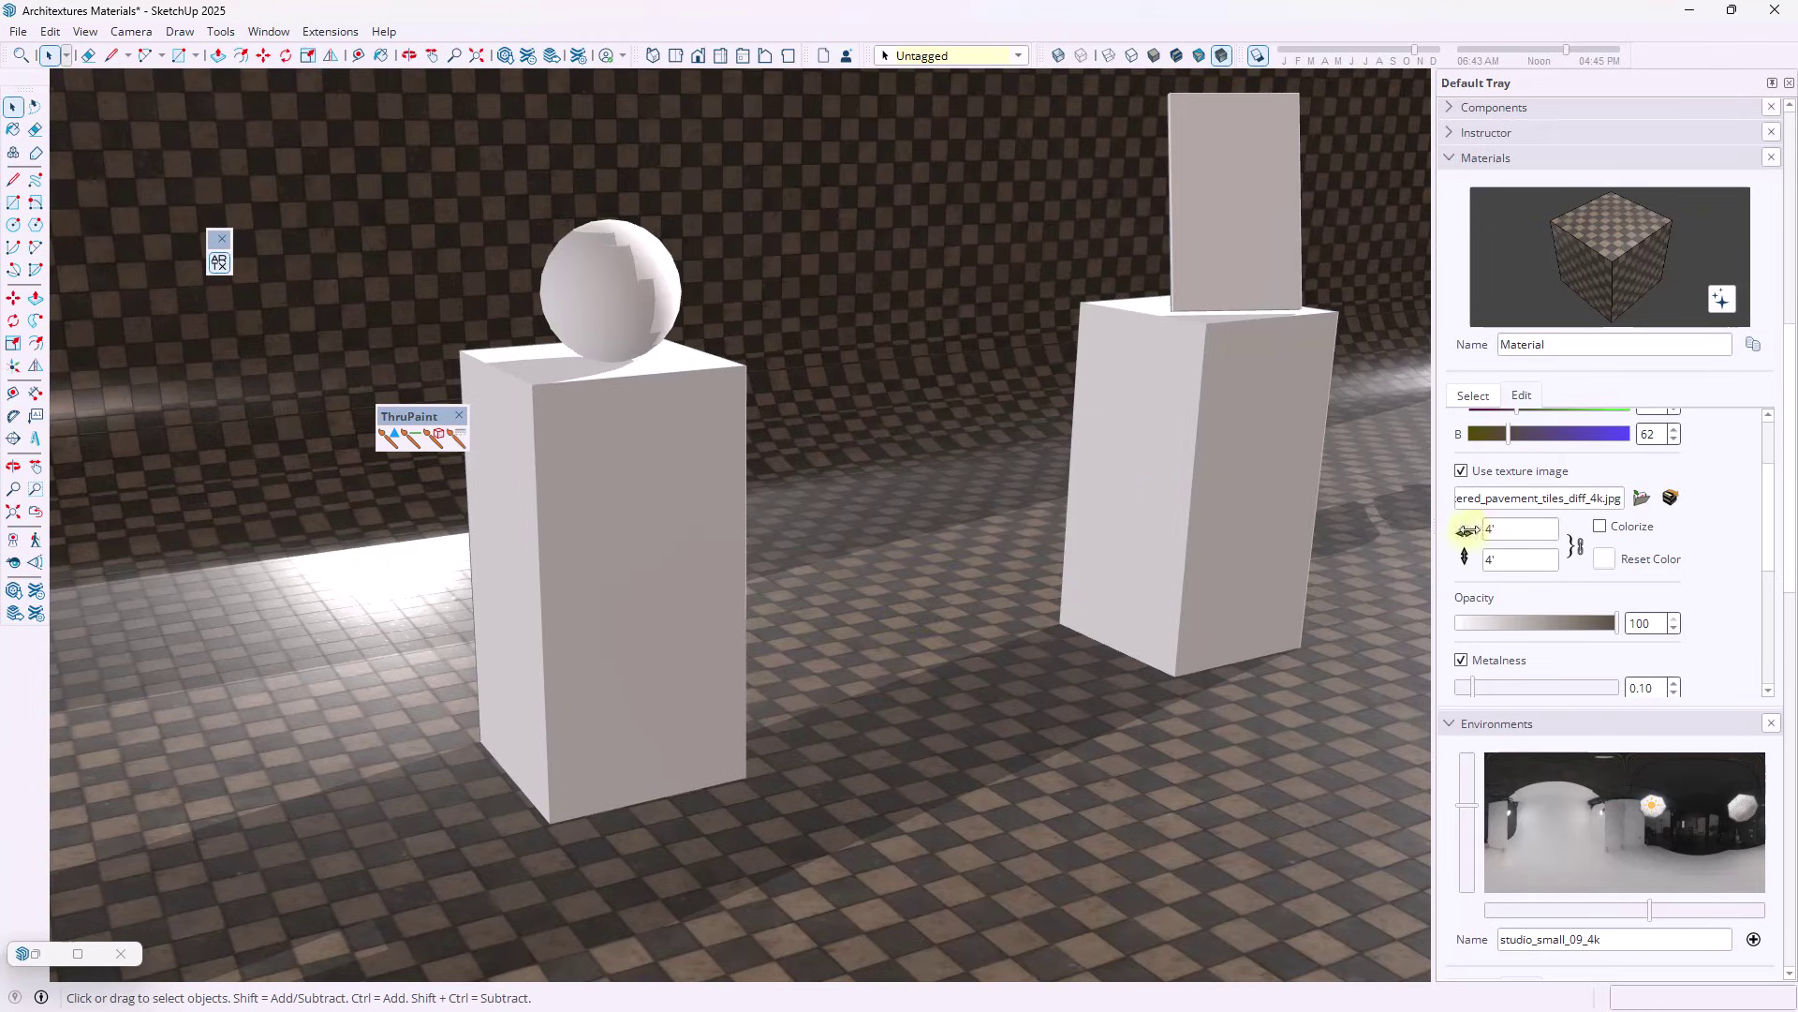
Repaint the floor with yellow D04_Dandelion_Burst and close the ThruPaint toolbar
left_click(1472, 397)
left_click(1670, 530)
left_click(937, 651)
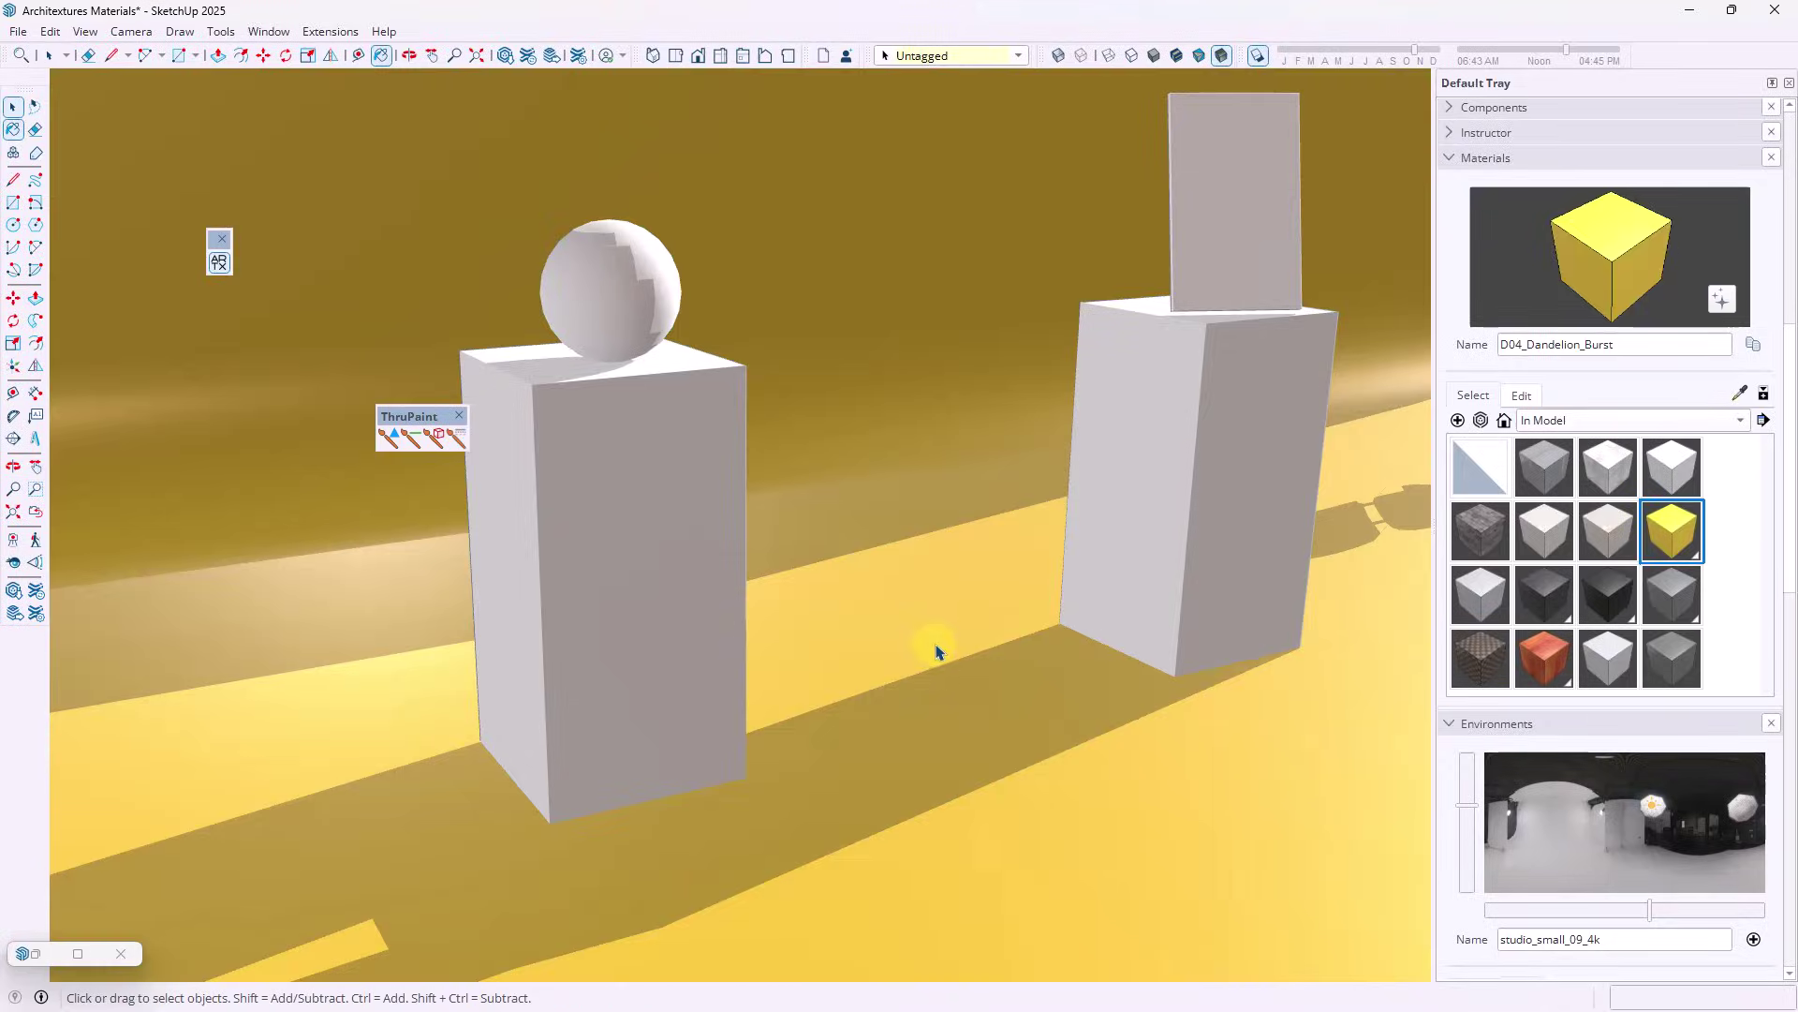
key("space")
middle_click_drag(999, 354, 958, 379)
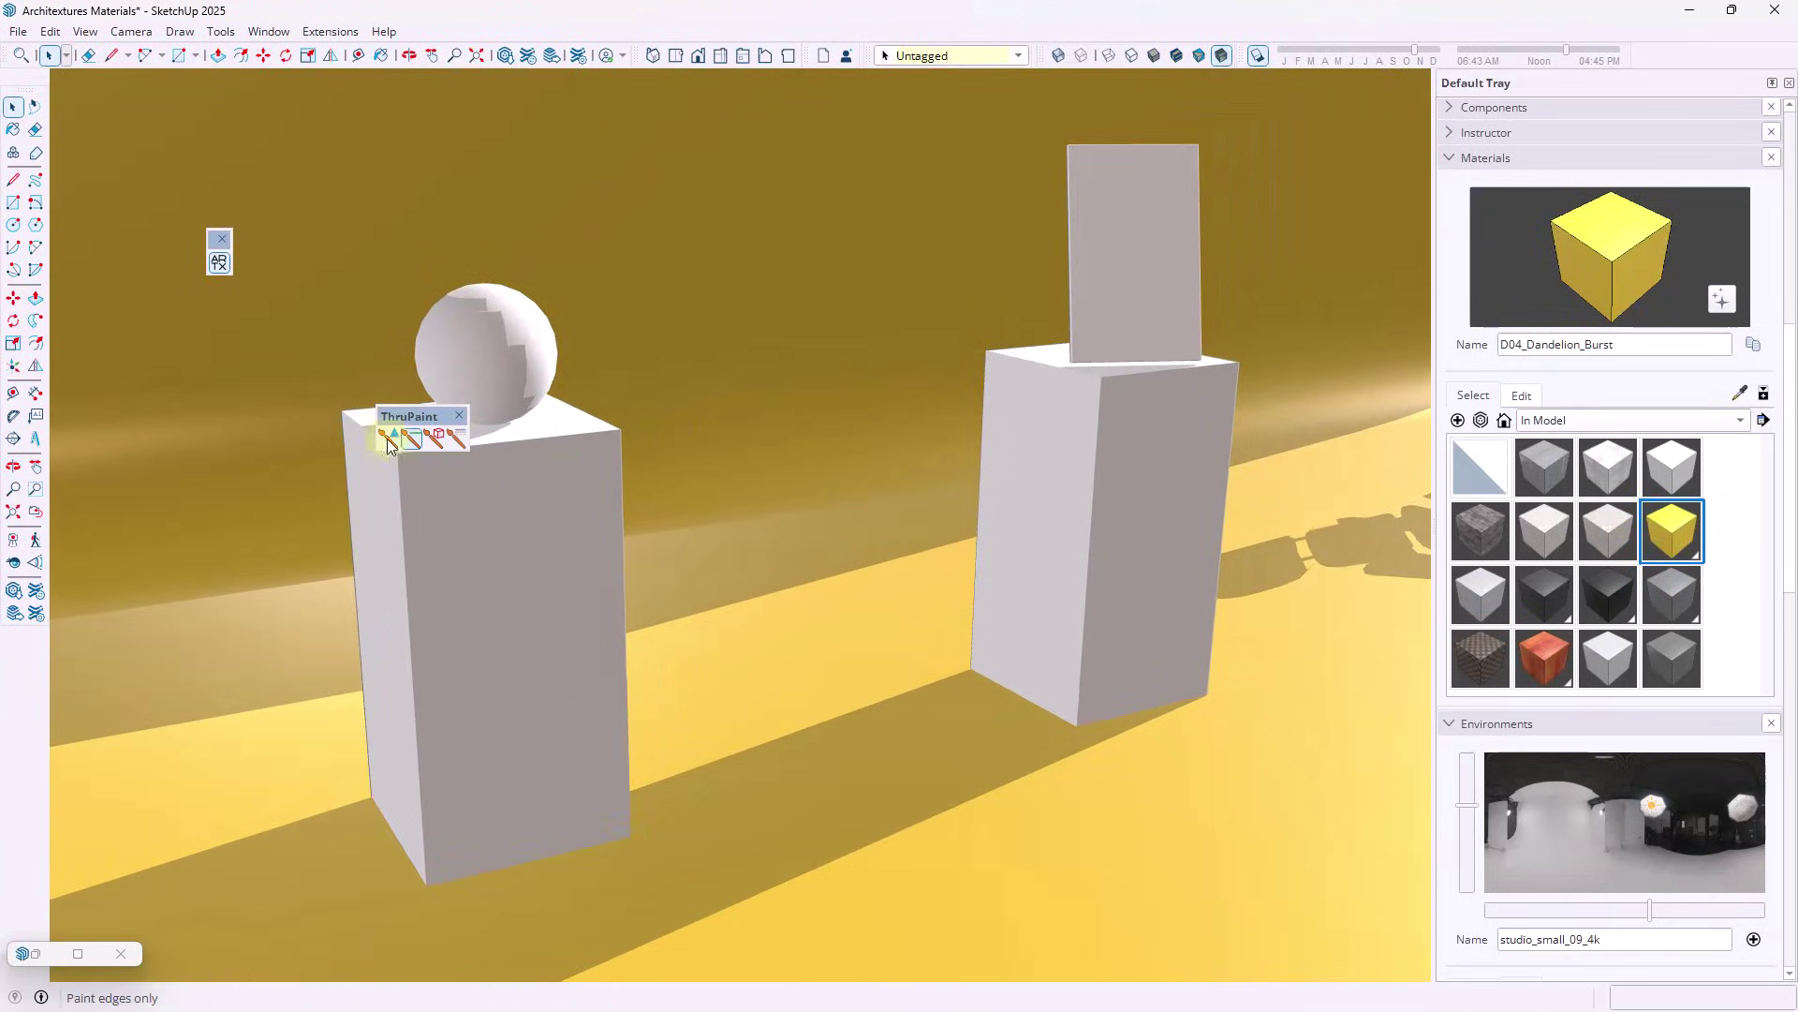
left_click(458, 418)
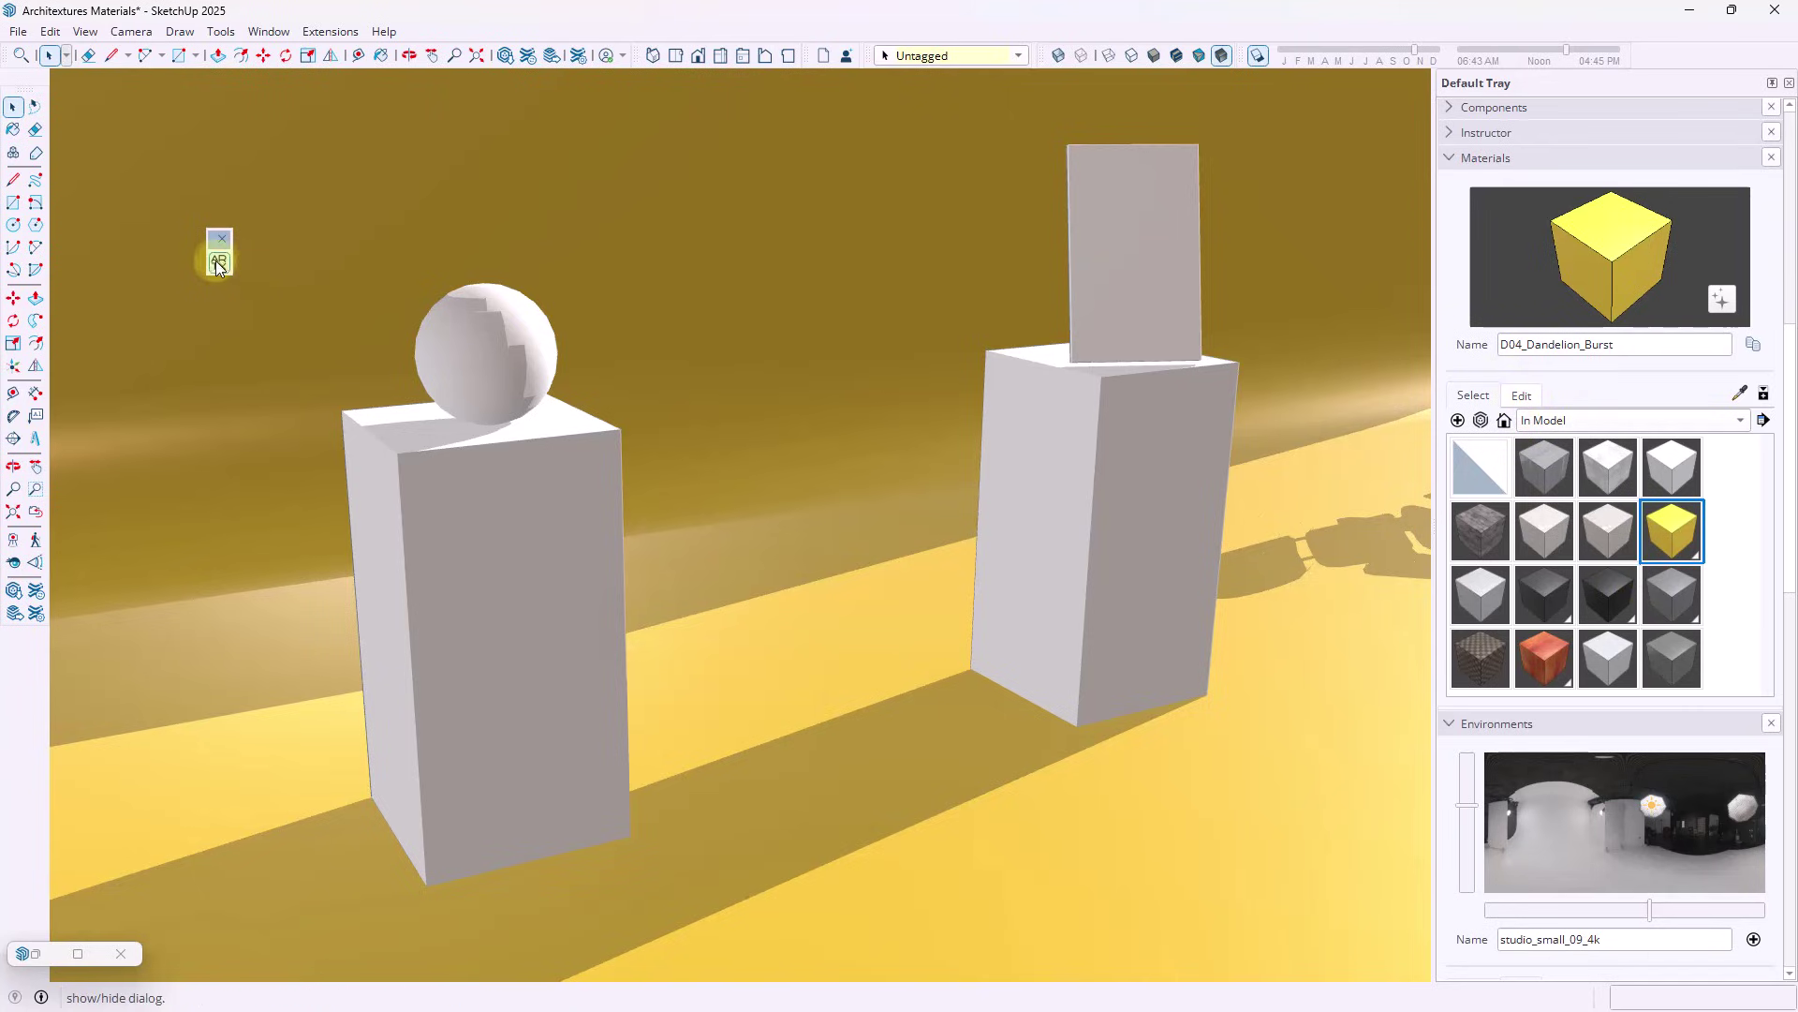
Browse the top extensions listed in the Extension Warehouse
left_click(528, 58)
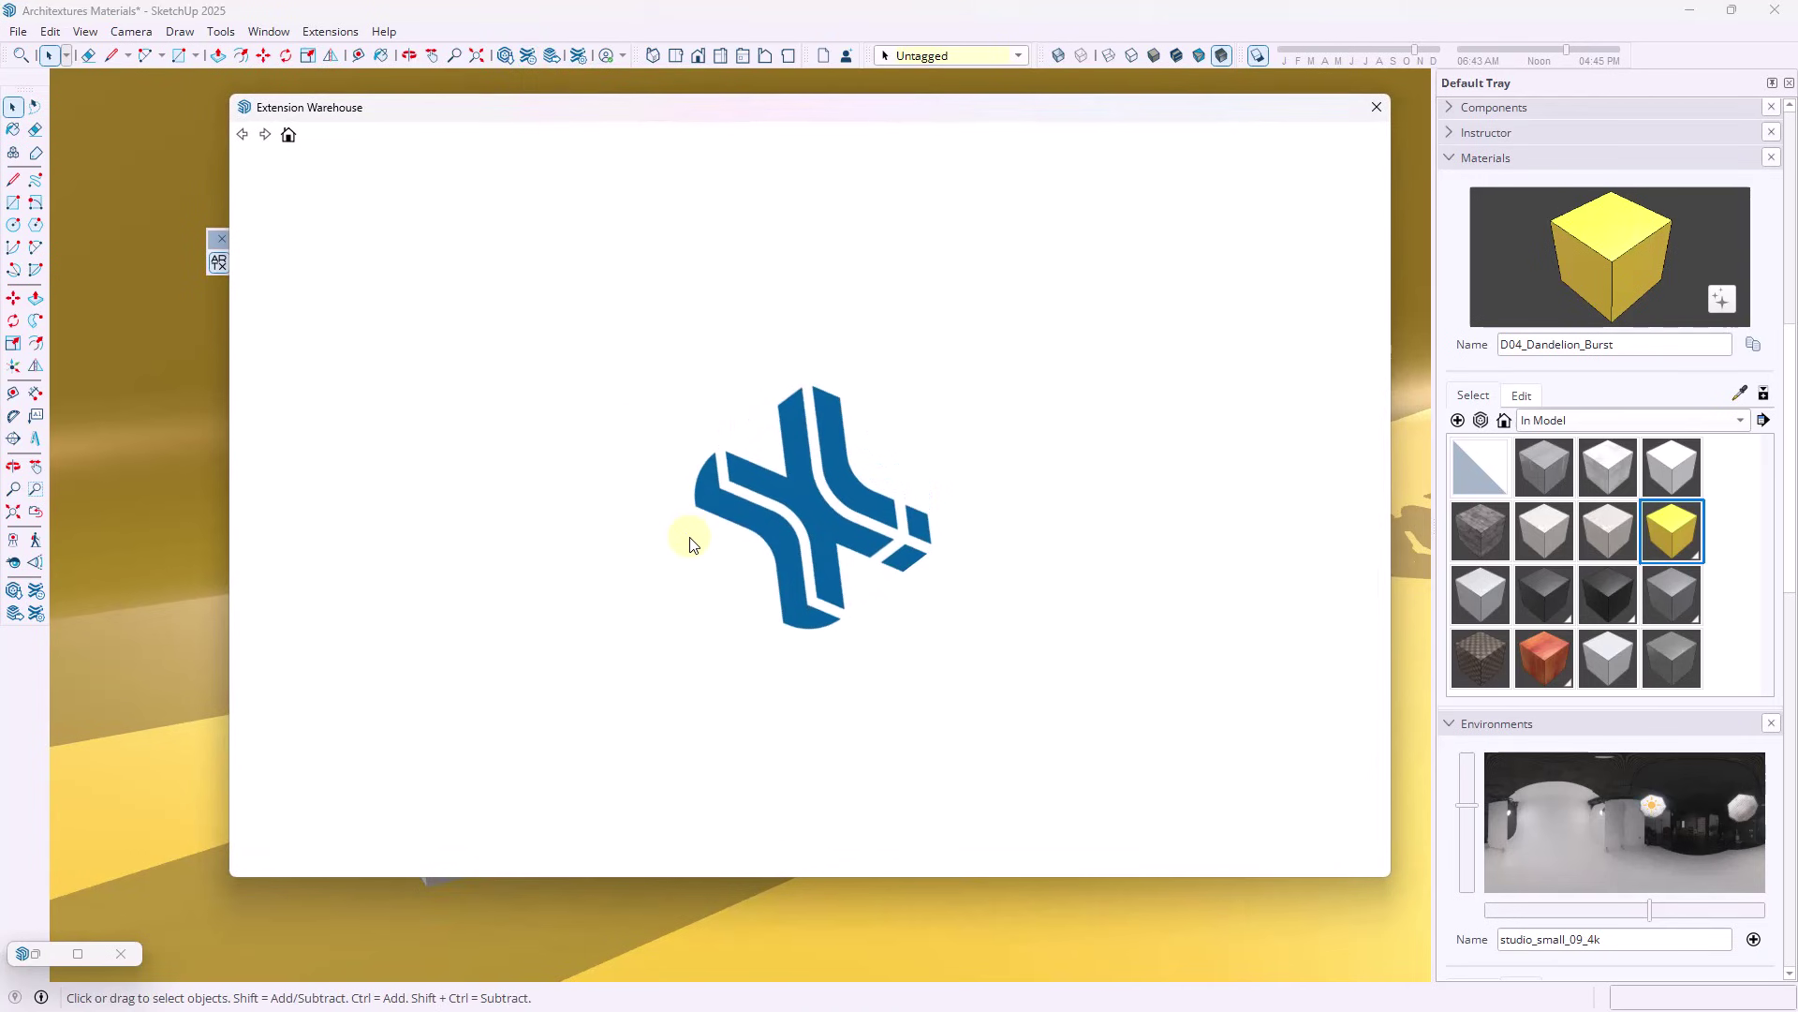
scroll(785, 540, "down", 10)
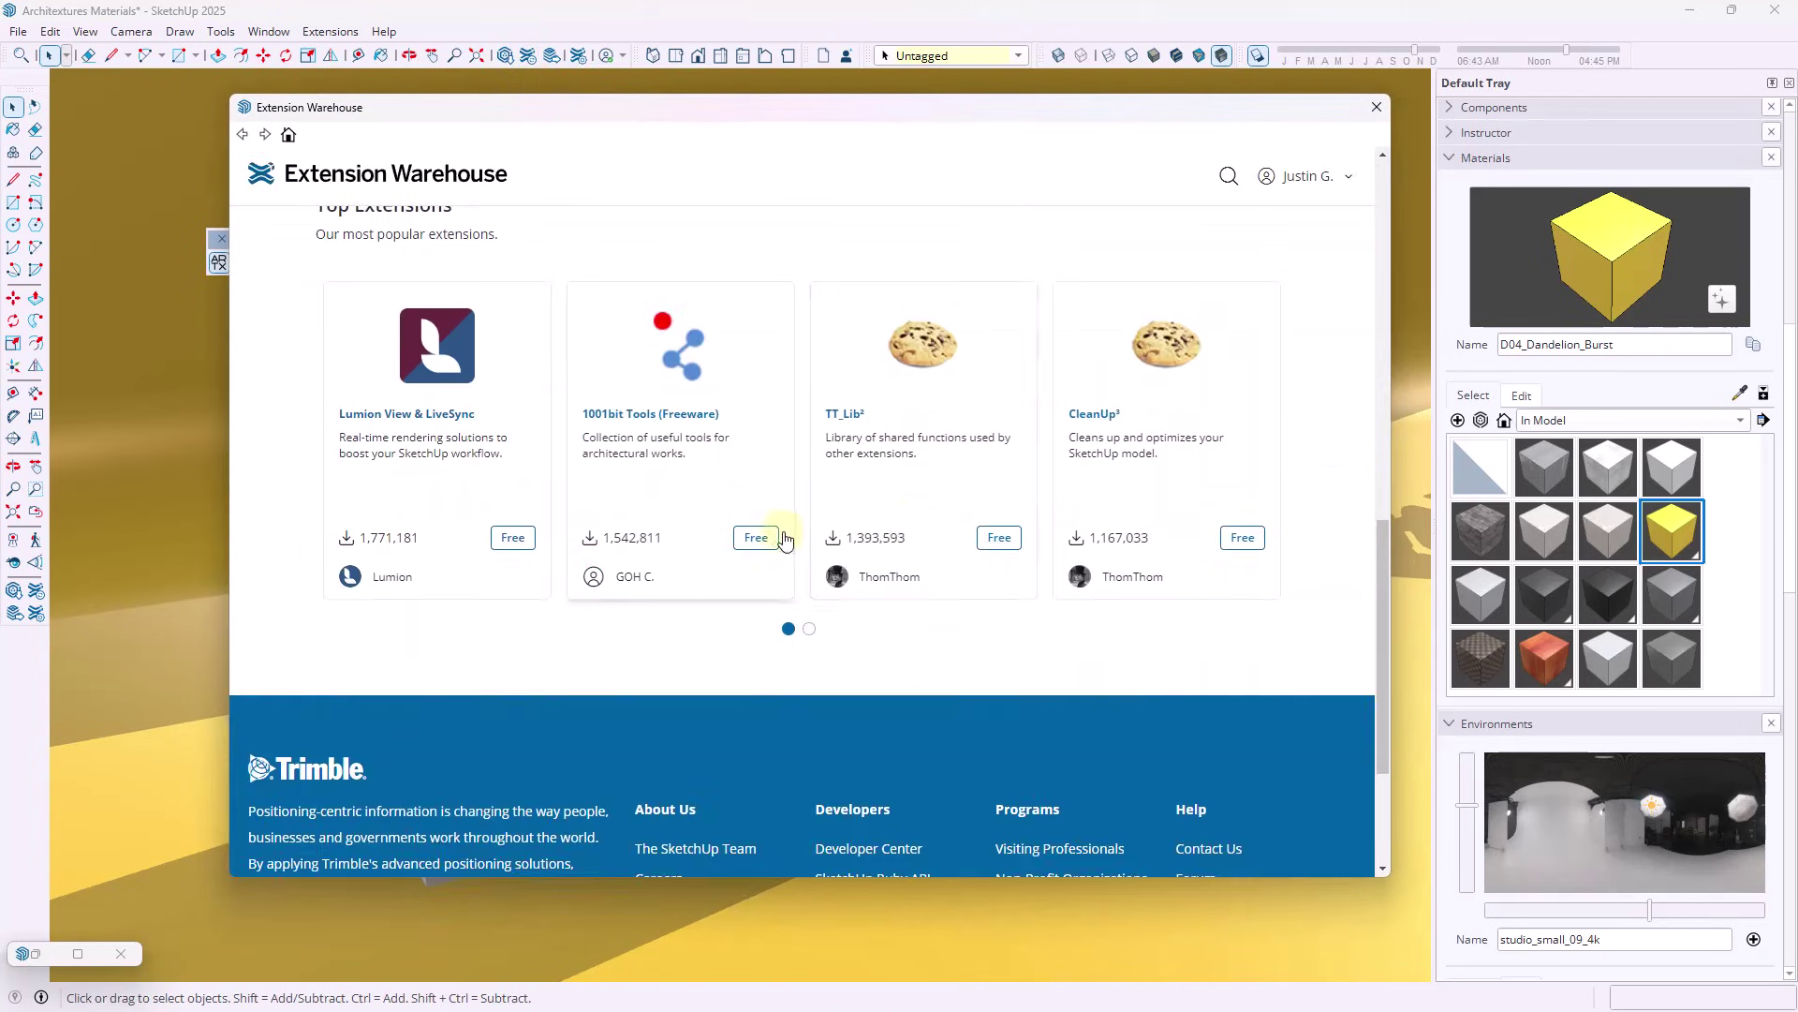
scroll(749, 502, "up", 3)
scroll(788, 537, "down", 4)
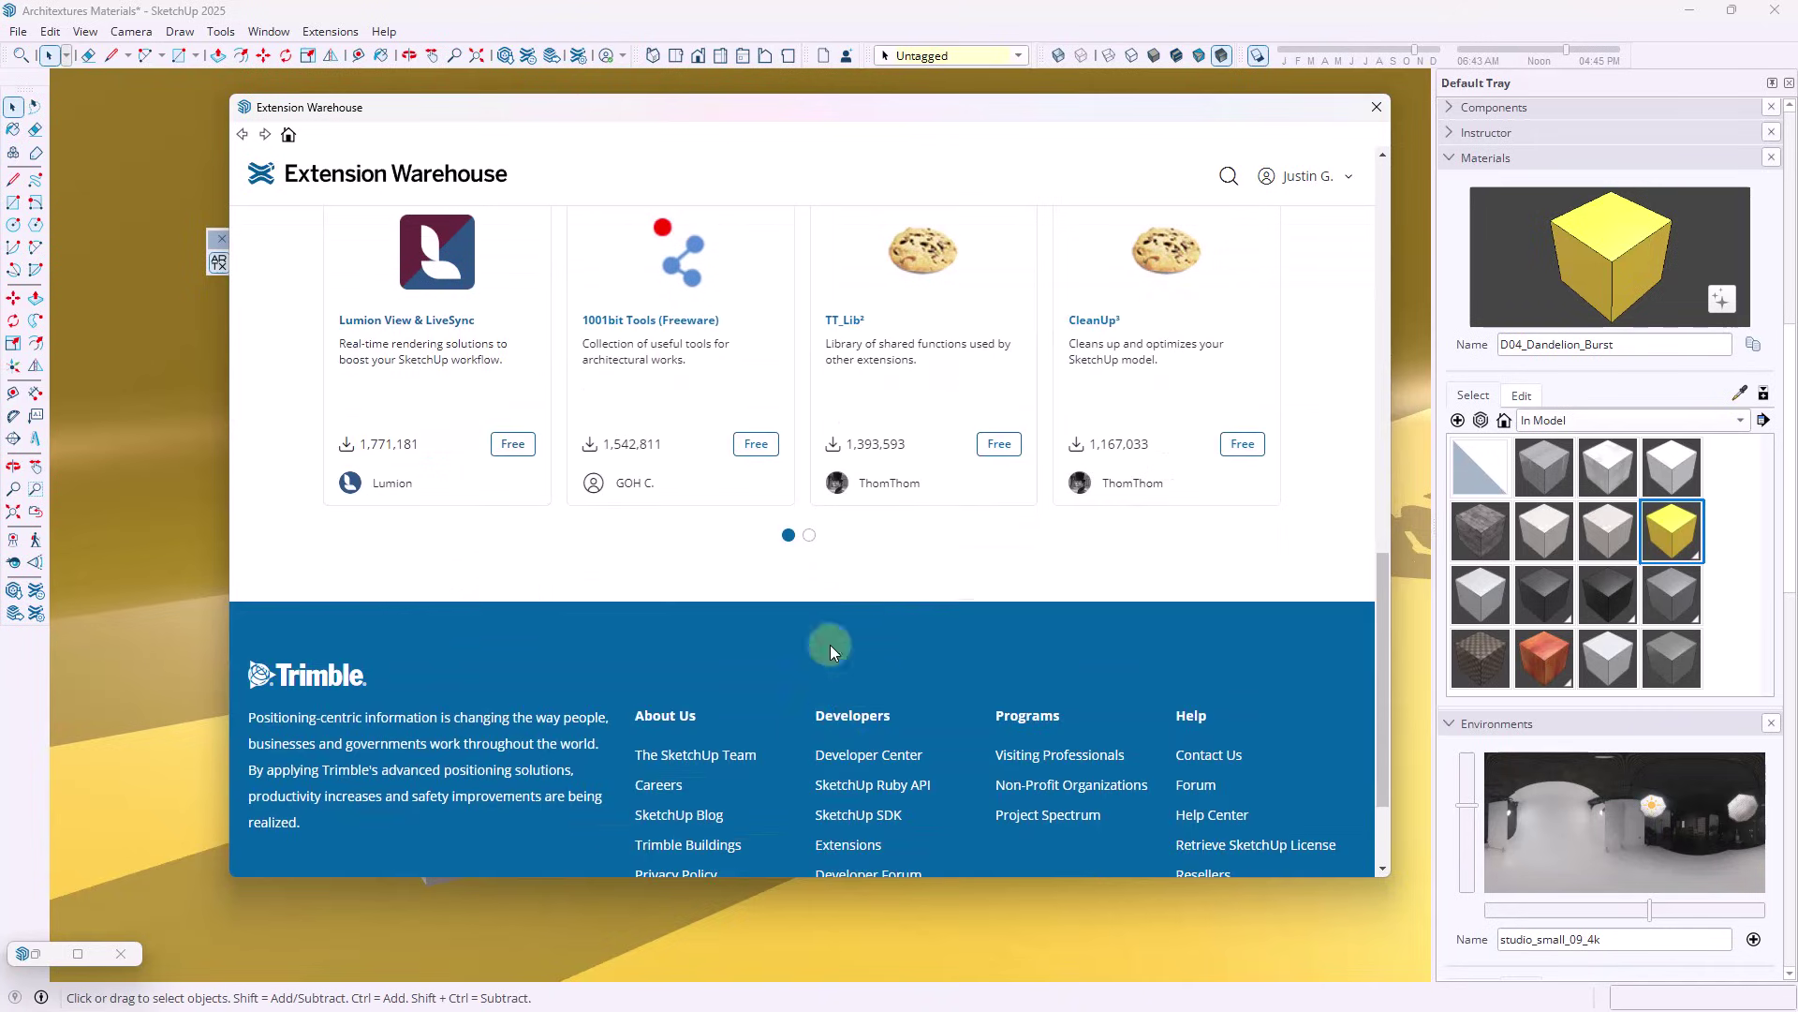
left_click(808, 536)
scroll(820, 519, "up", 2)
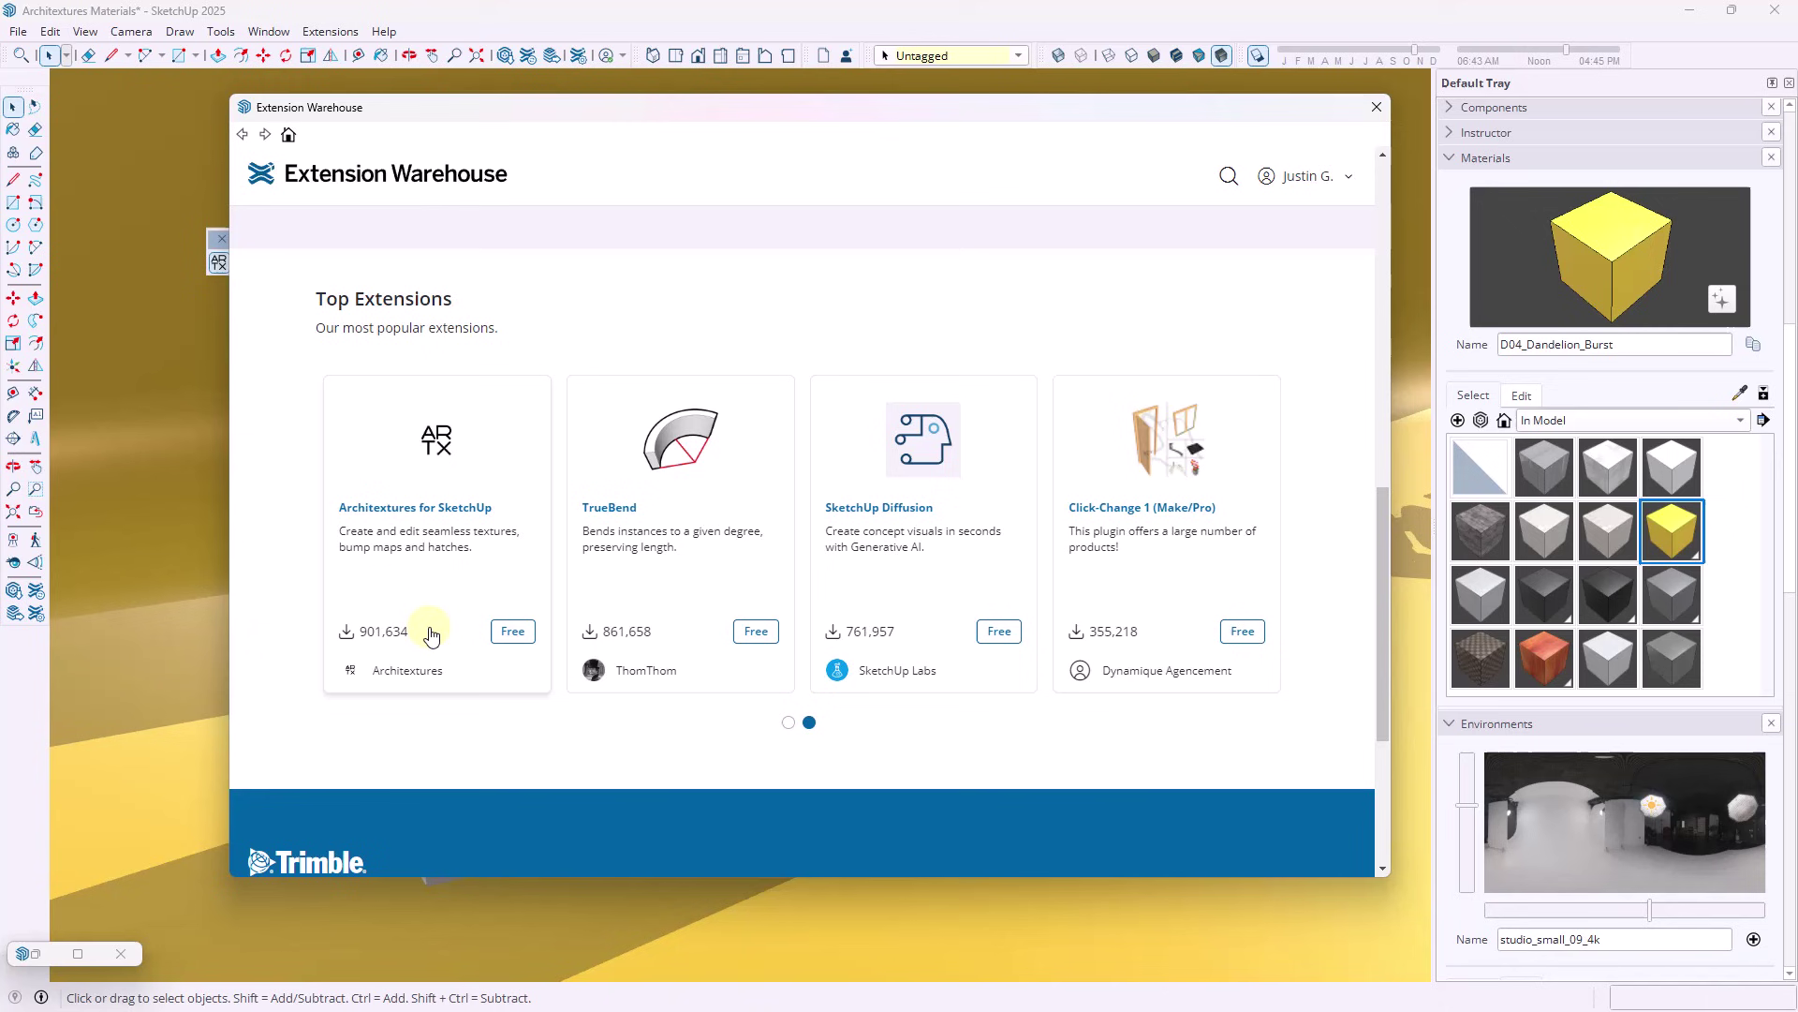
scroll(623, 319, "up", 10)
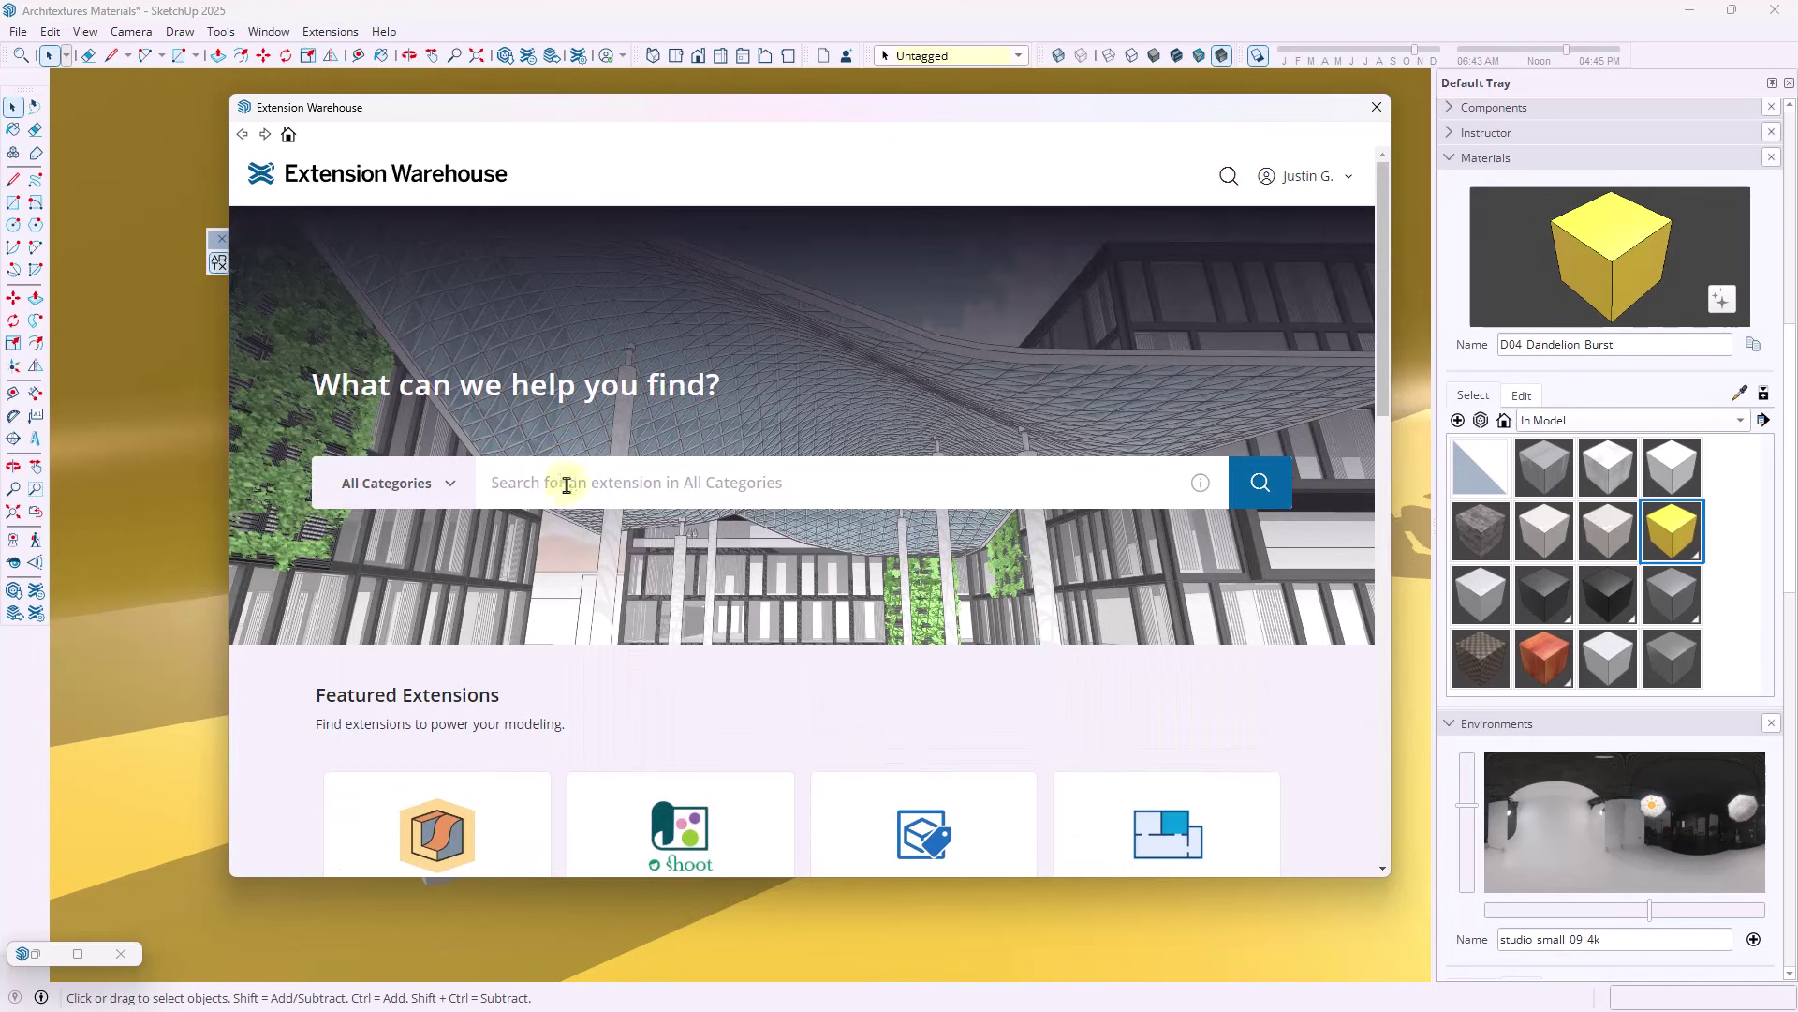
Search for 'architextures', view the Architextures for SketchUp page, then close the warehouse
type("architextures")
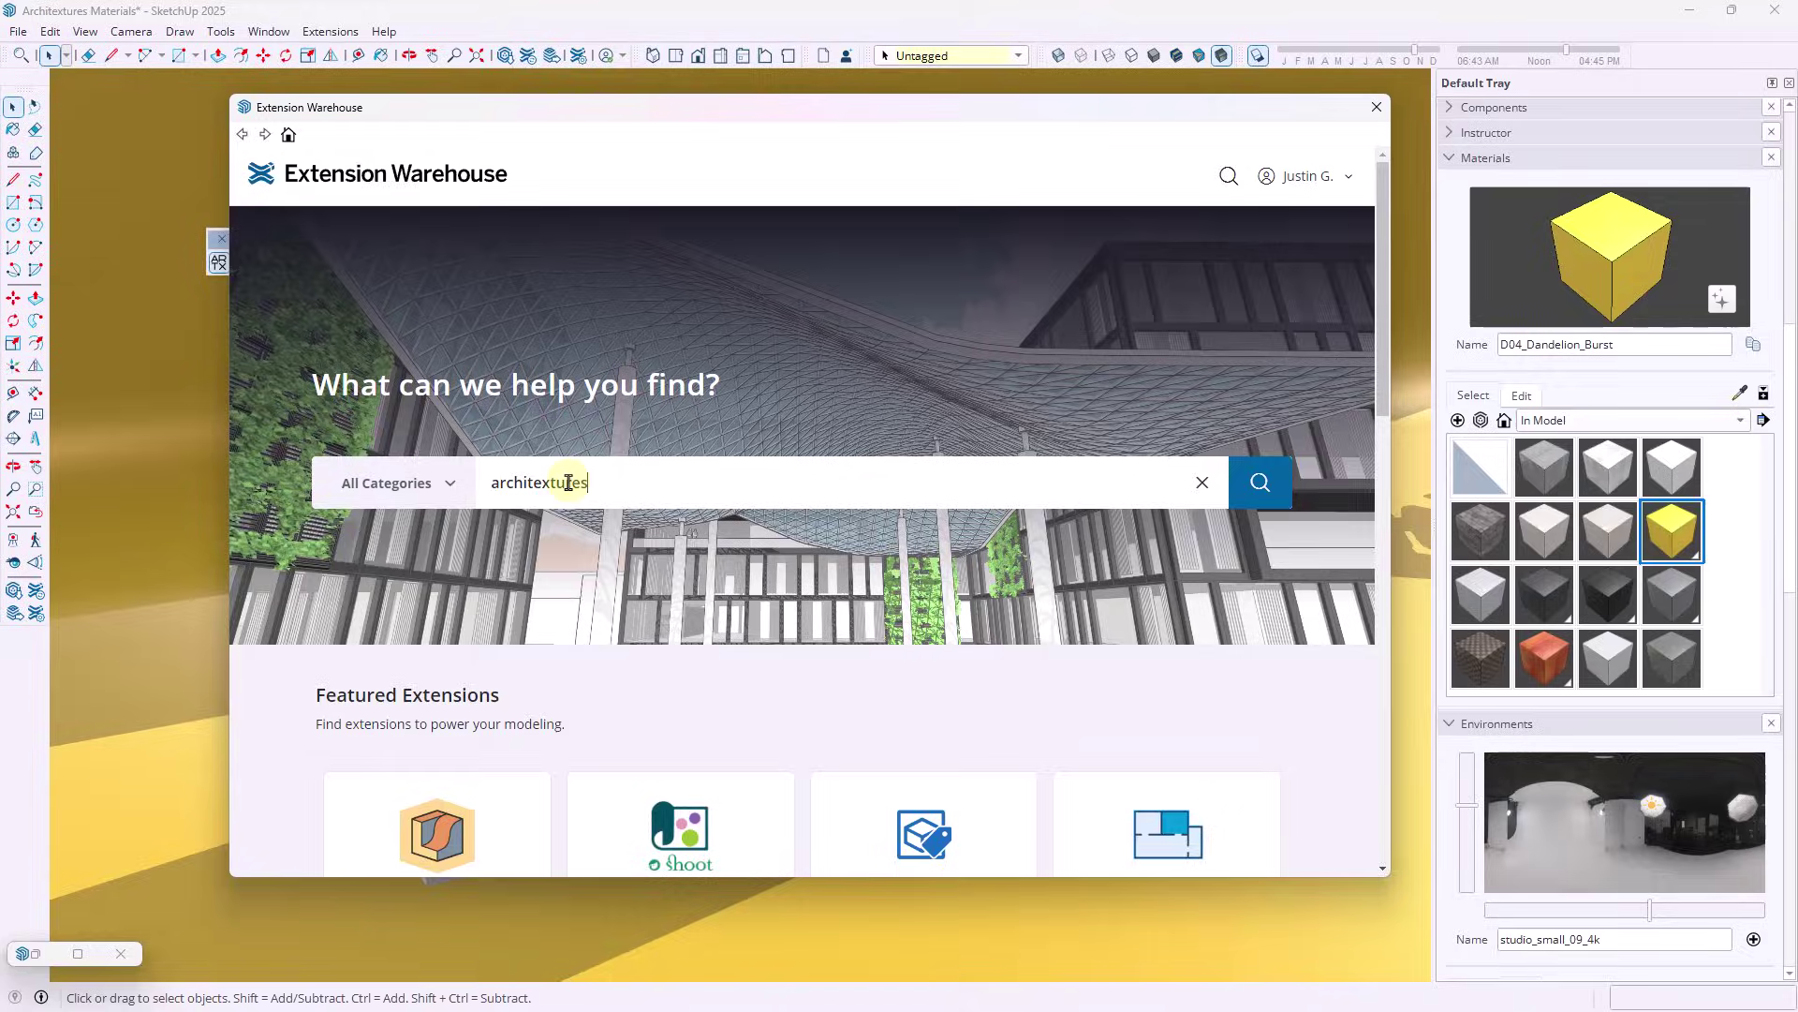
key("Return")
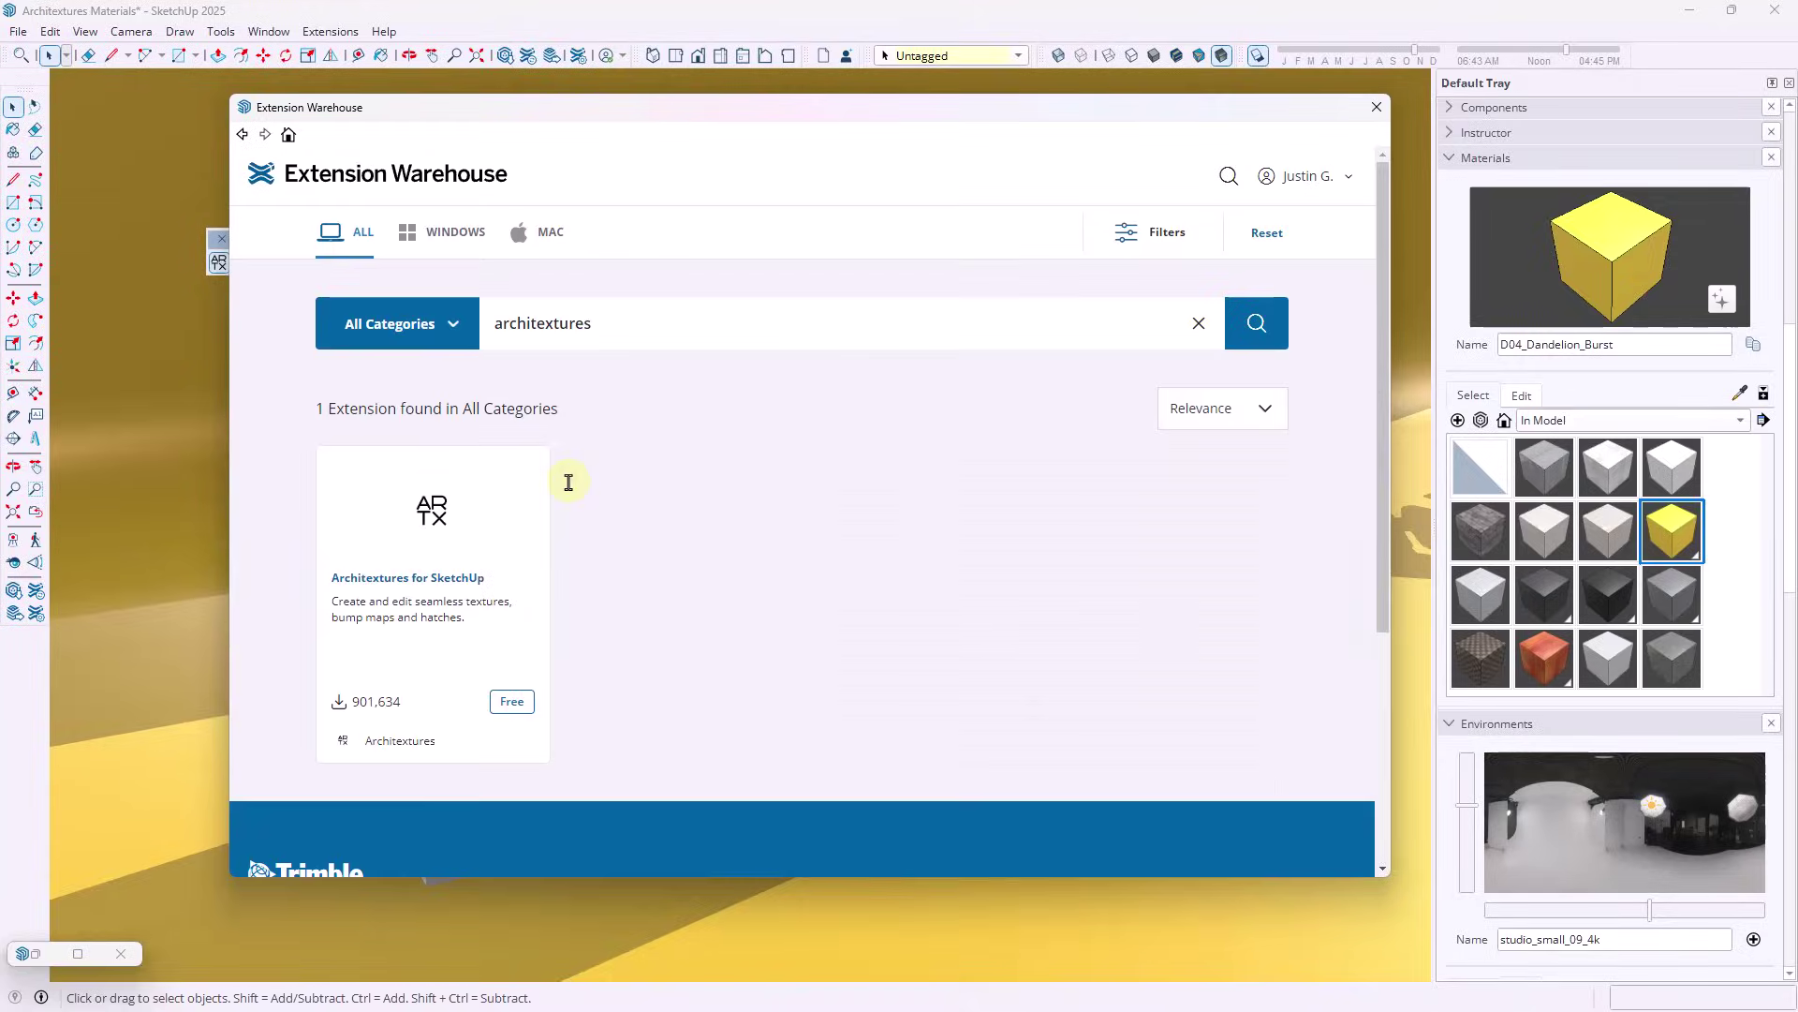
left_click(467, 525)
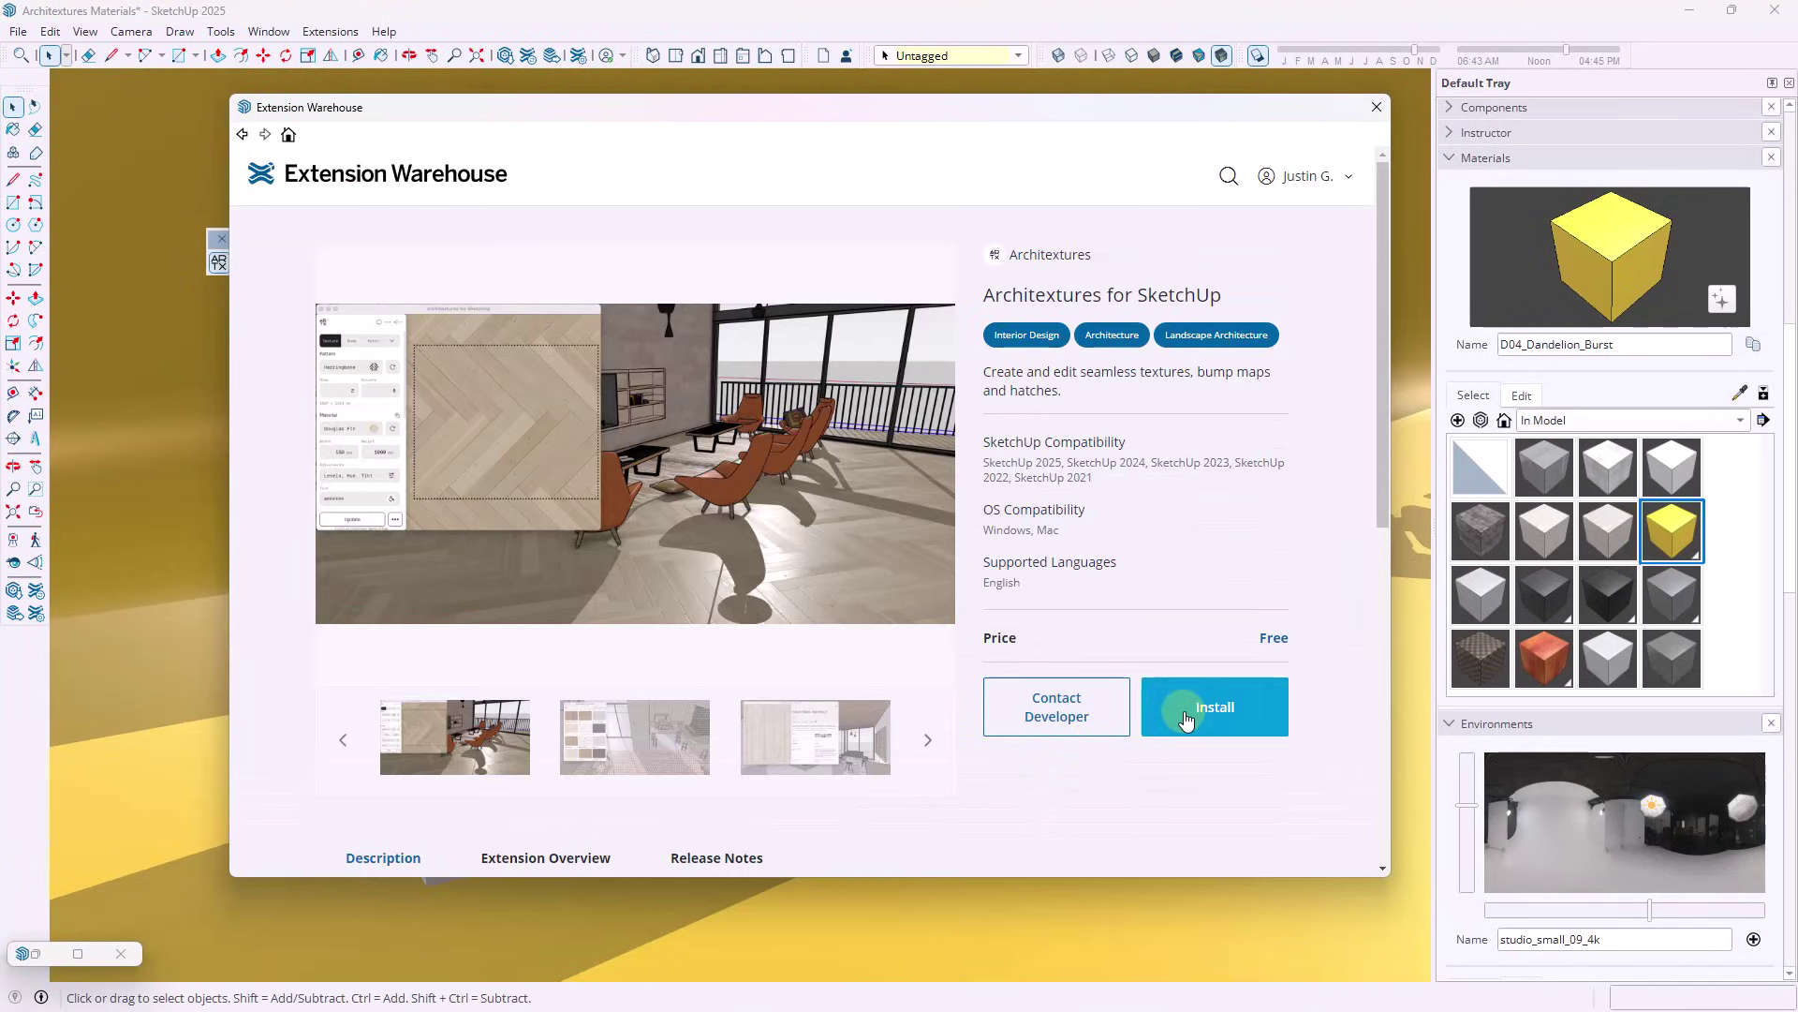
left_click(1385, 101)
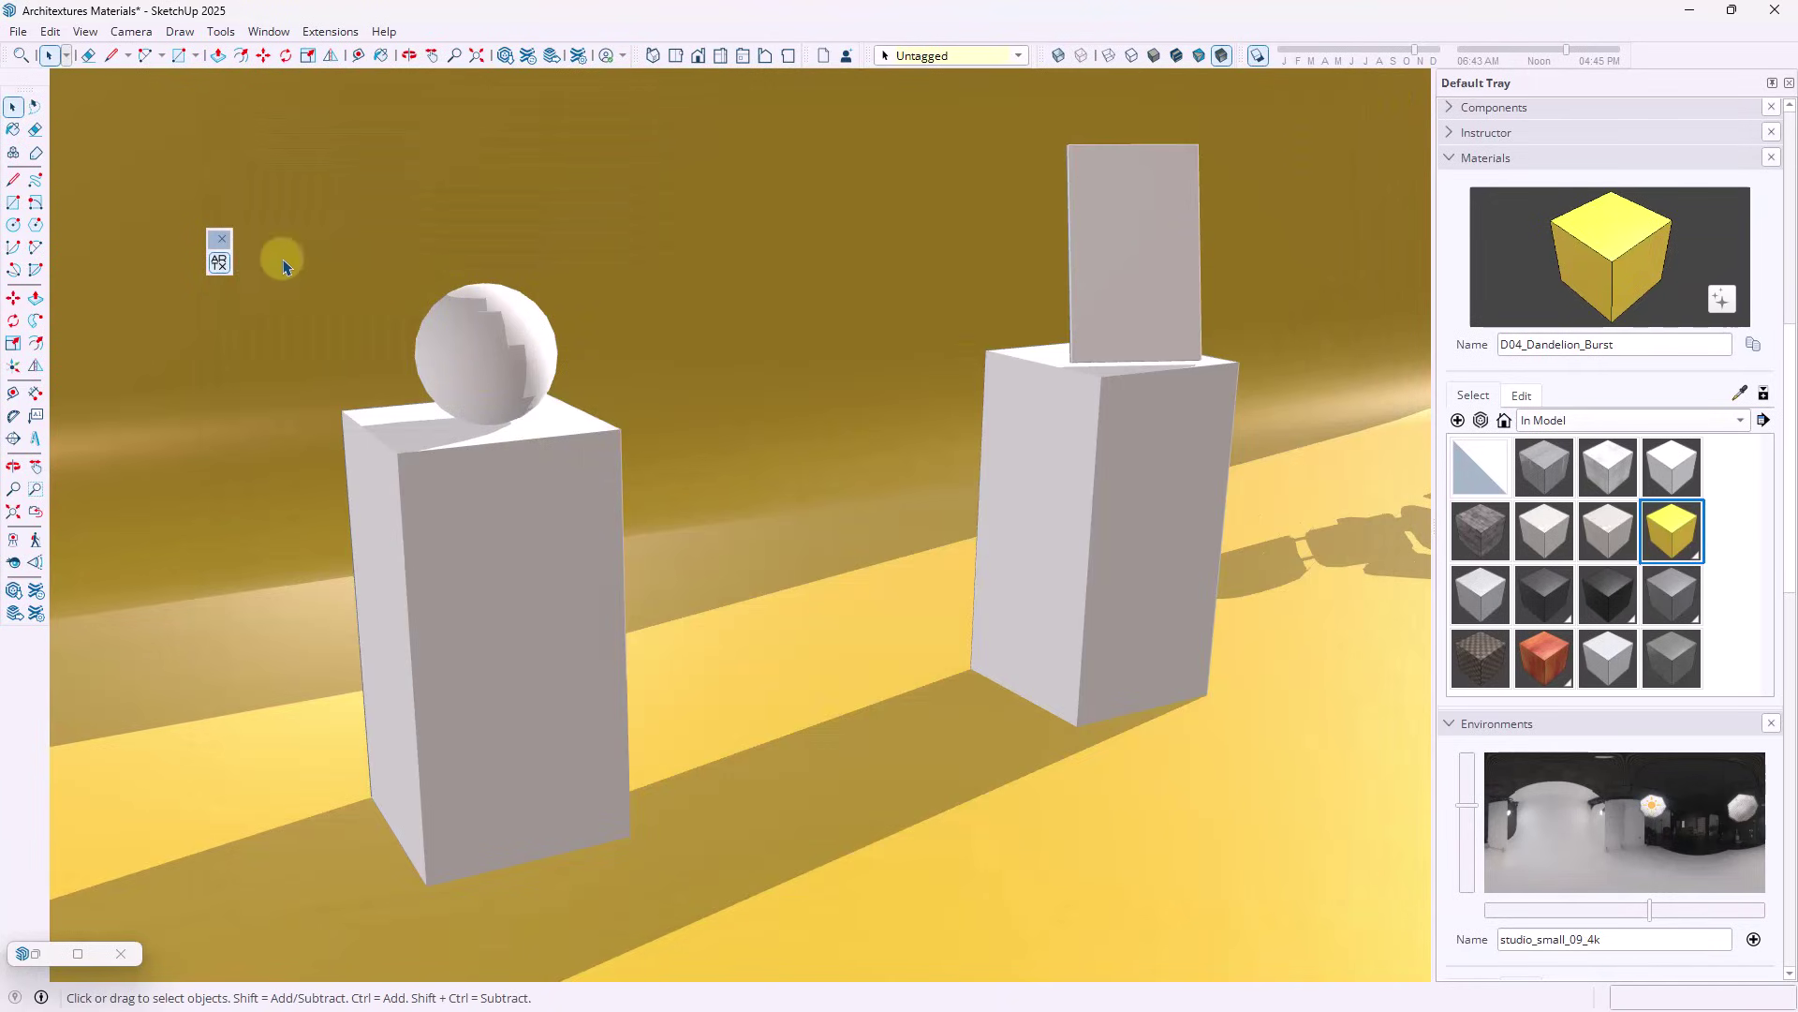
Open the ARTX window, return from Burlap Fabric to the library, and reset the Fabric filter to Category
left_click(216, 264)
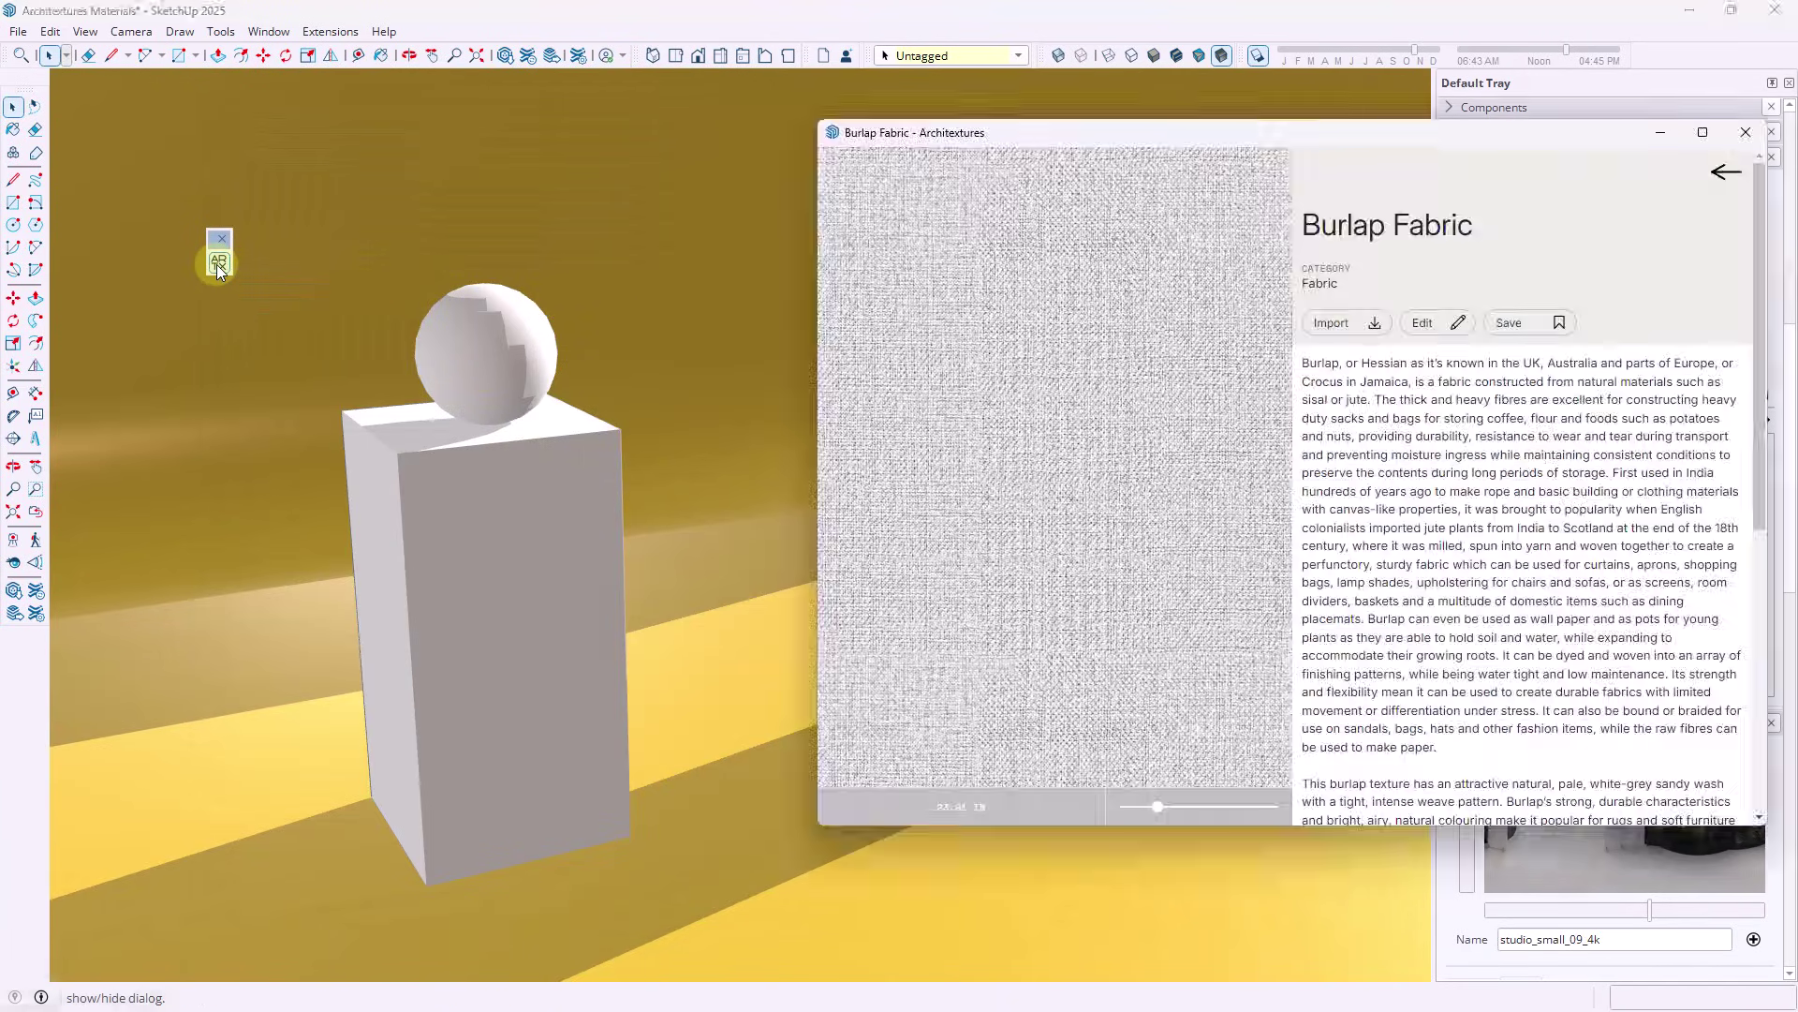
left_click(1722, 178)
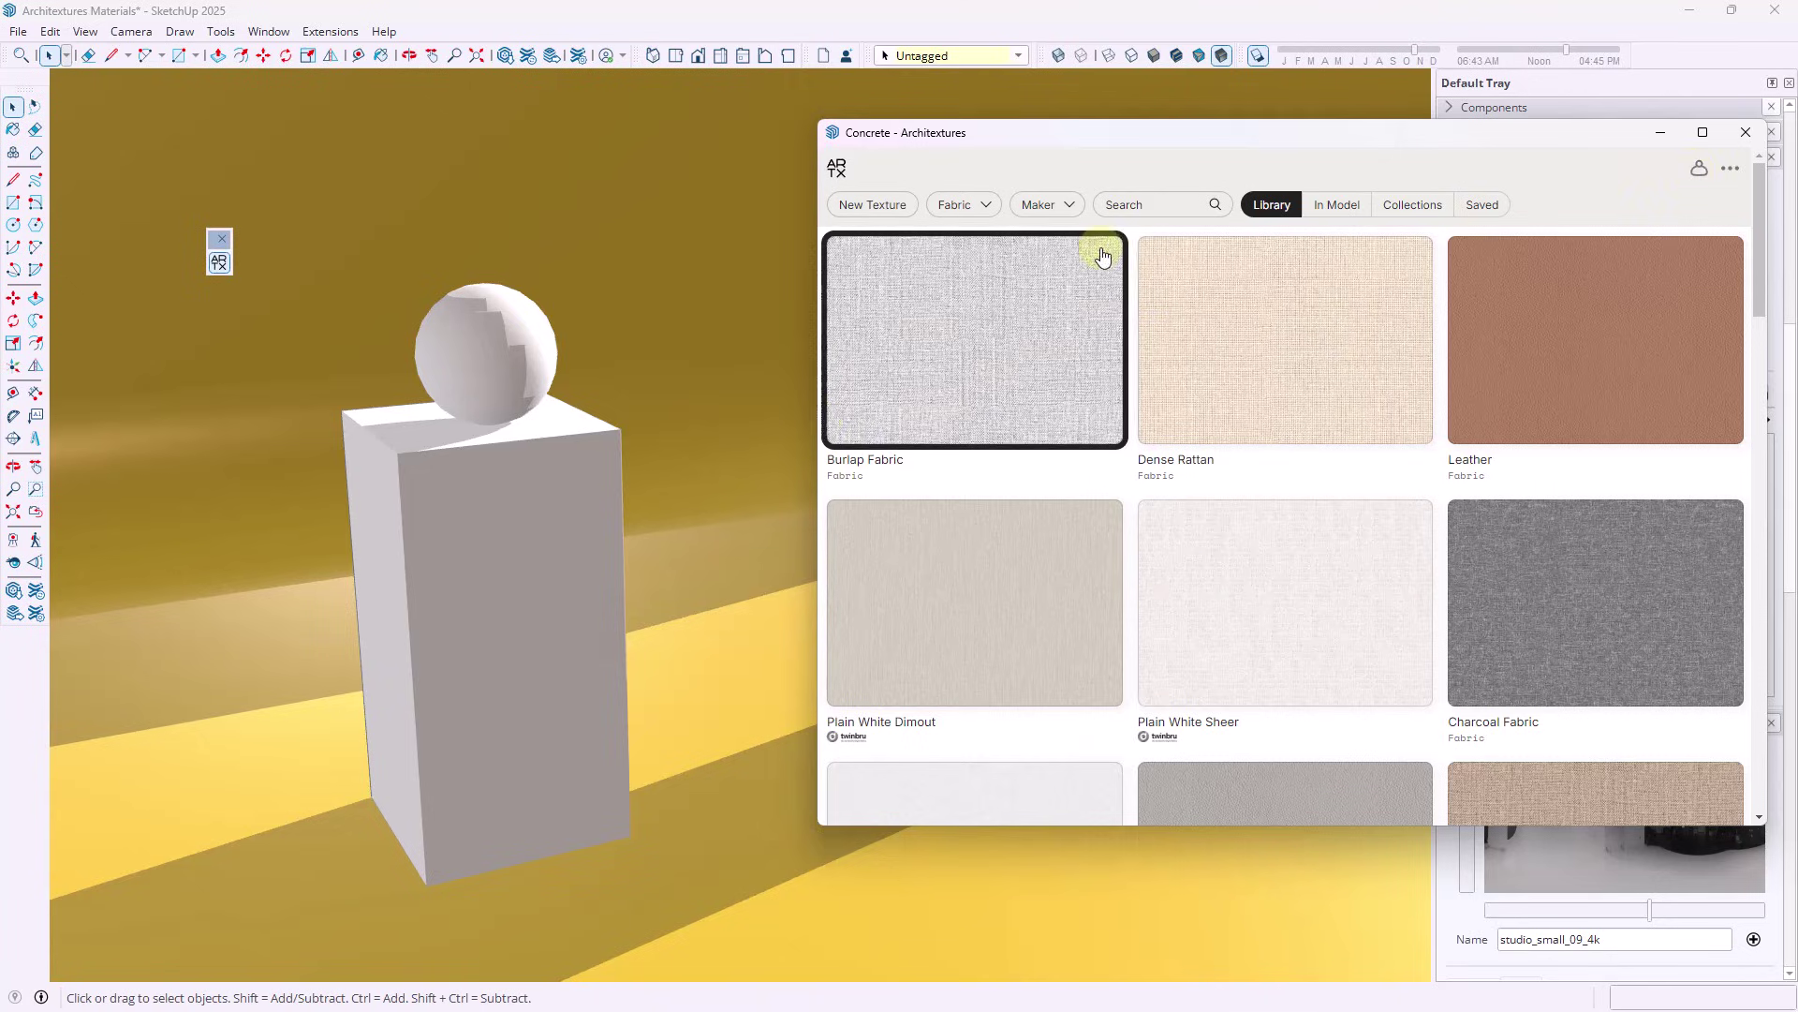
left_click(950, 205)
left_click(983, 247)
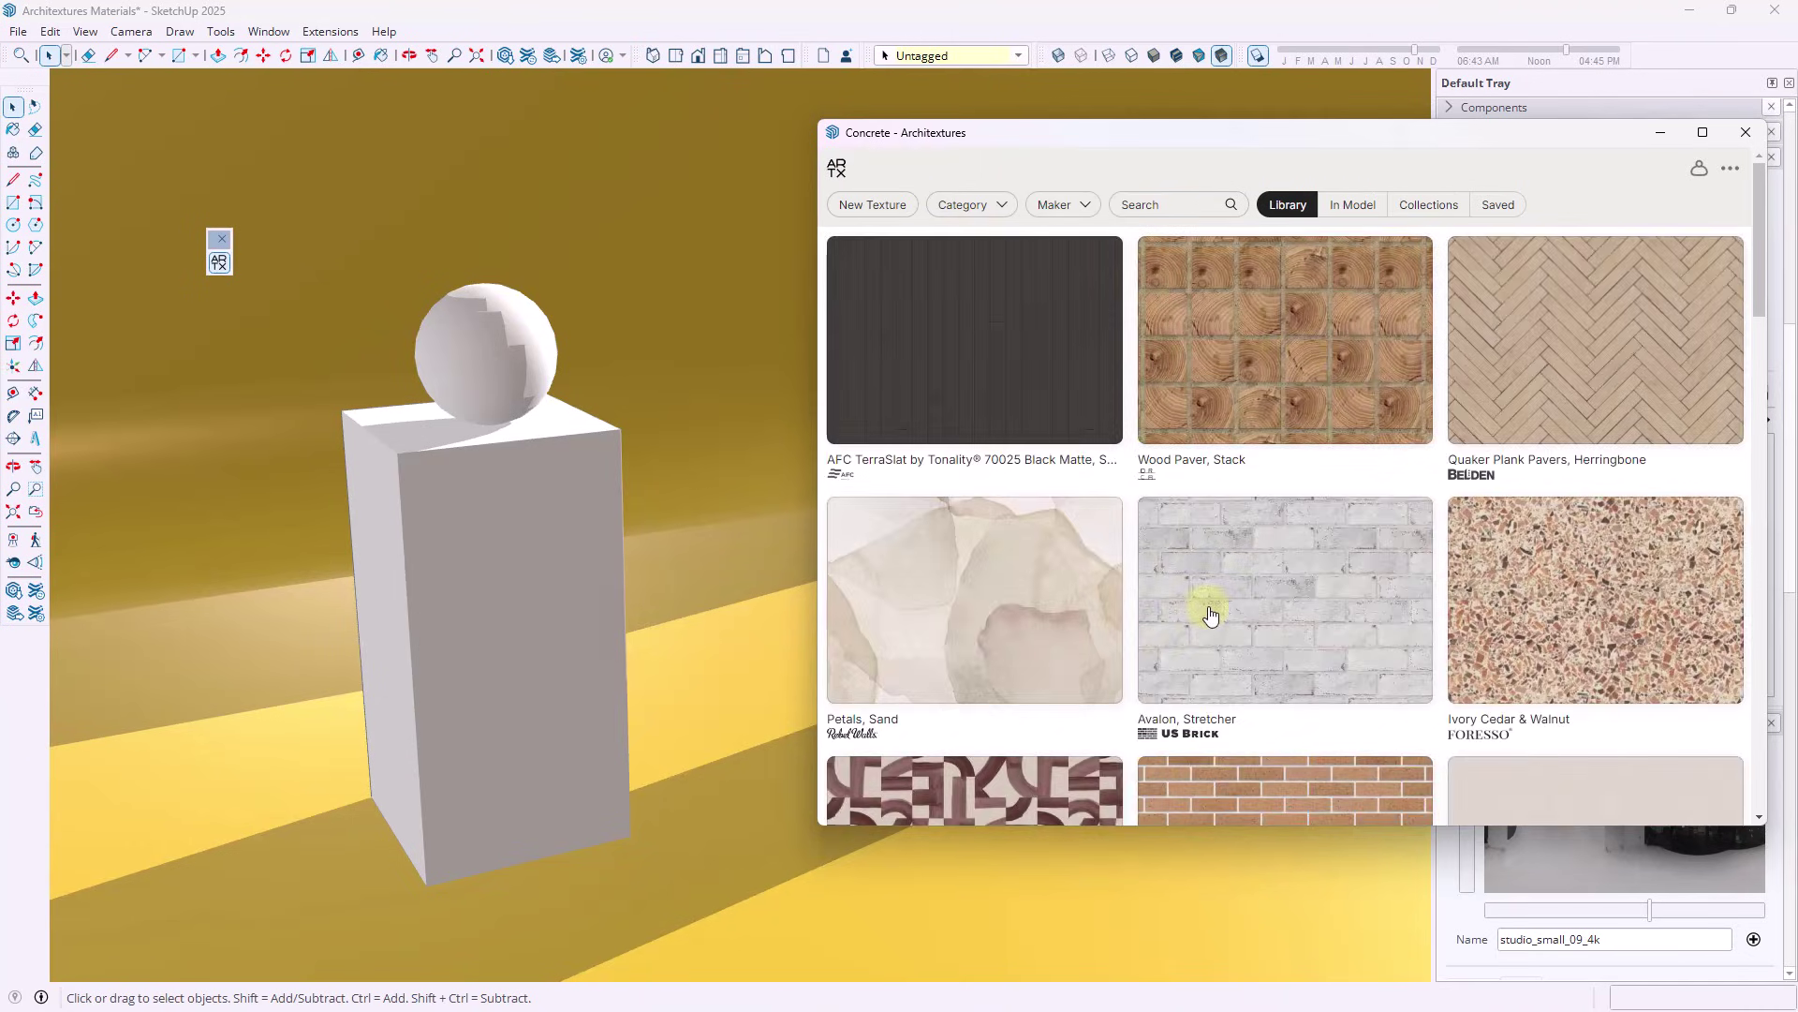
scroll(1170, 610, "down", 8)
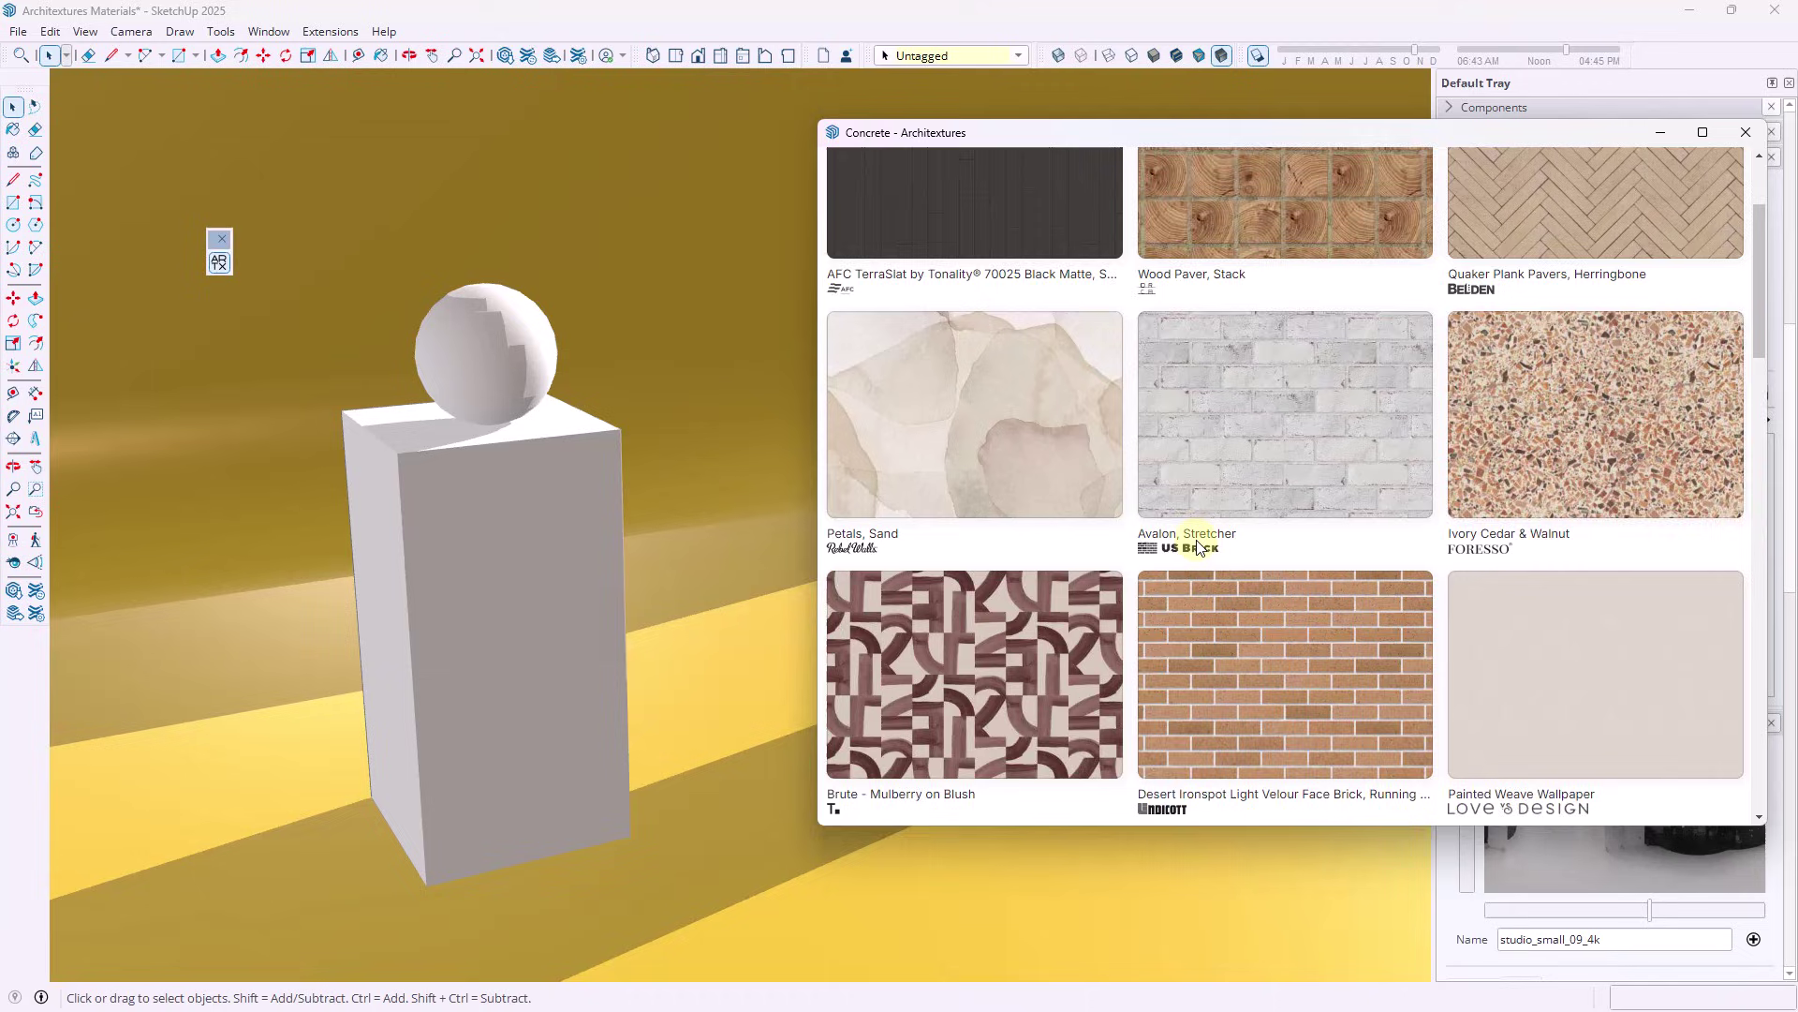
scroll(1311, 495, "up", 5)
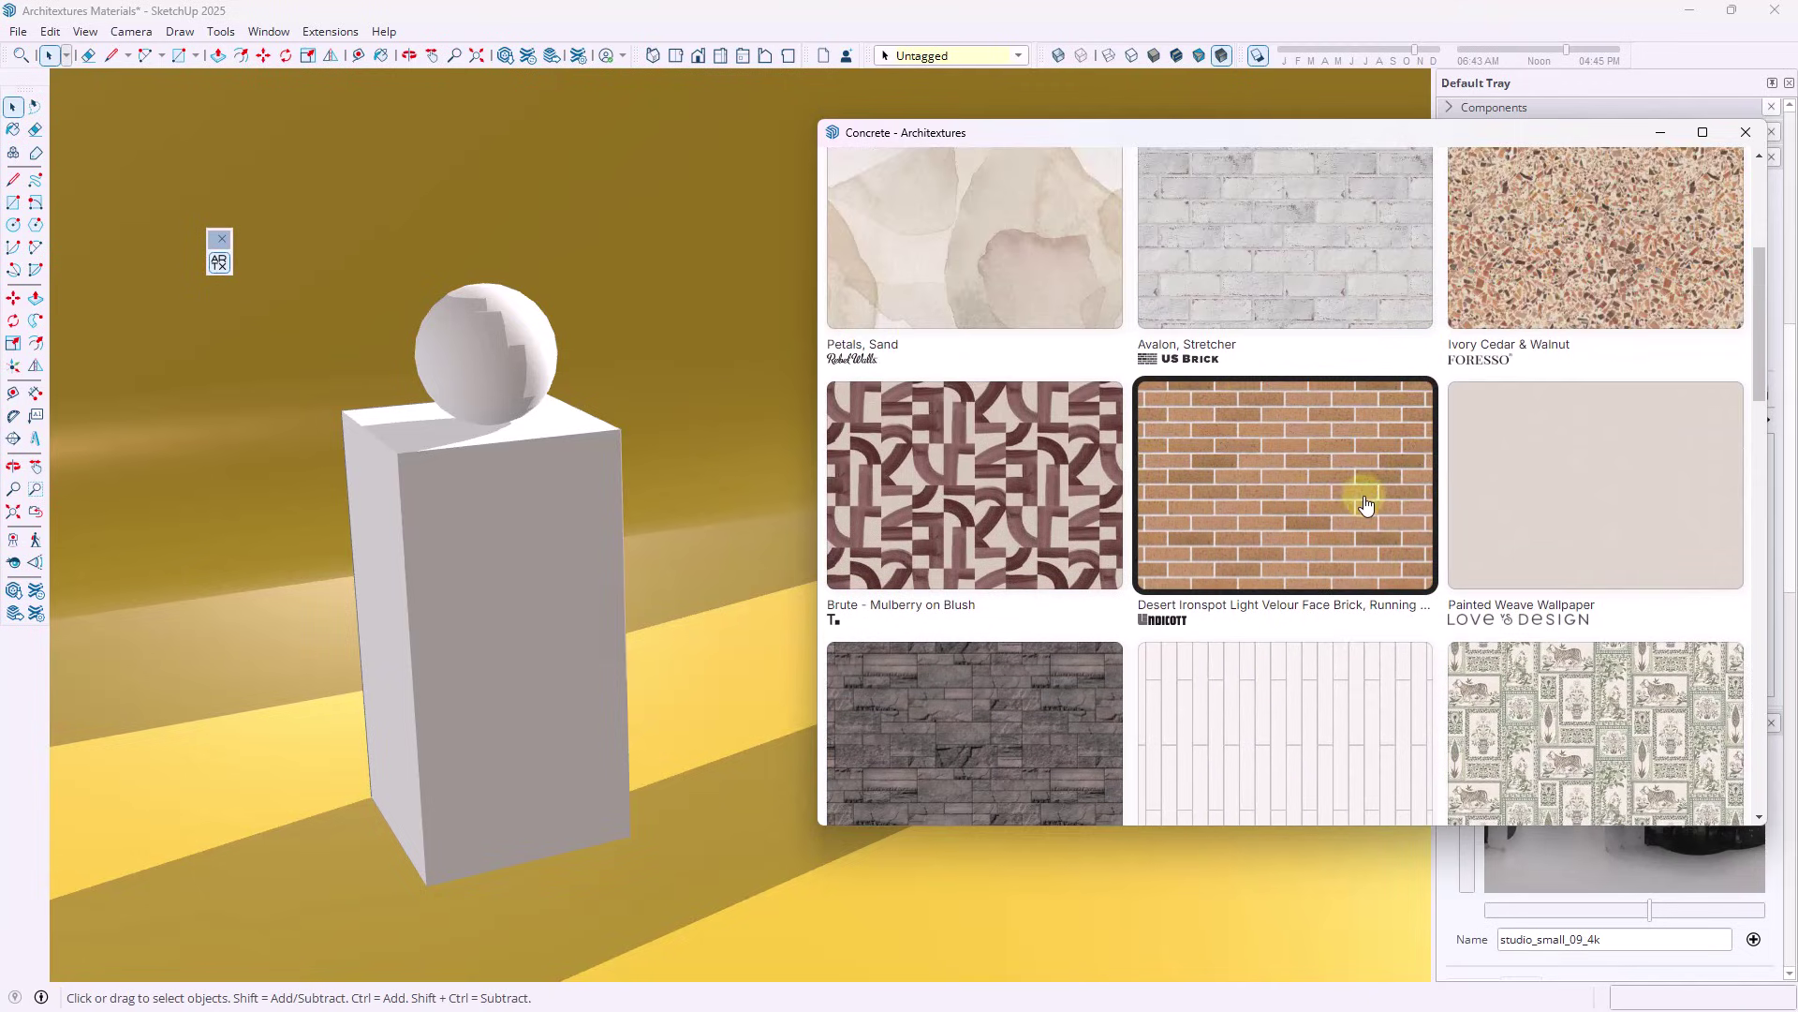
scroll(1336, 518, "down", 6)
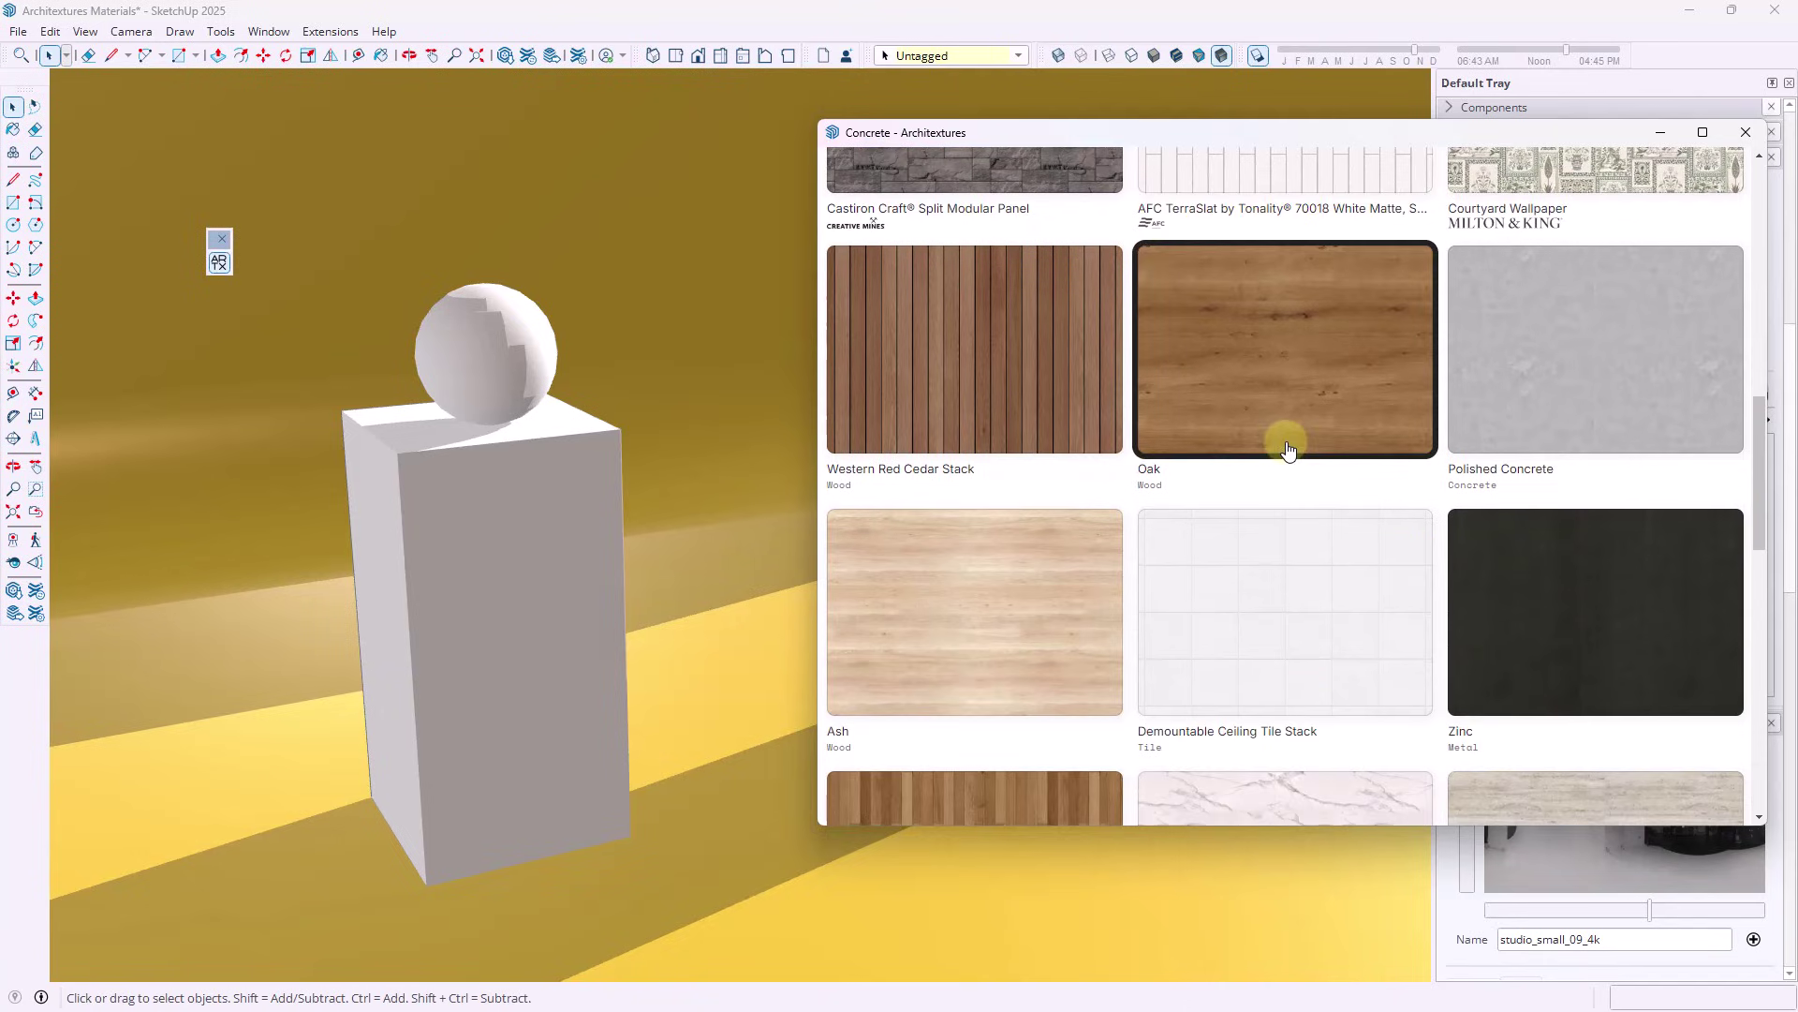
scroll(1104, 450, "up", 2)
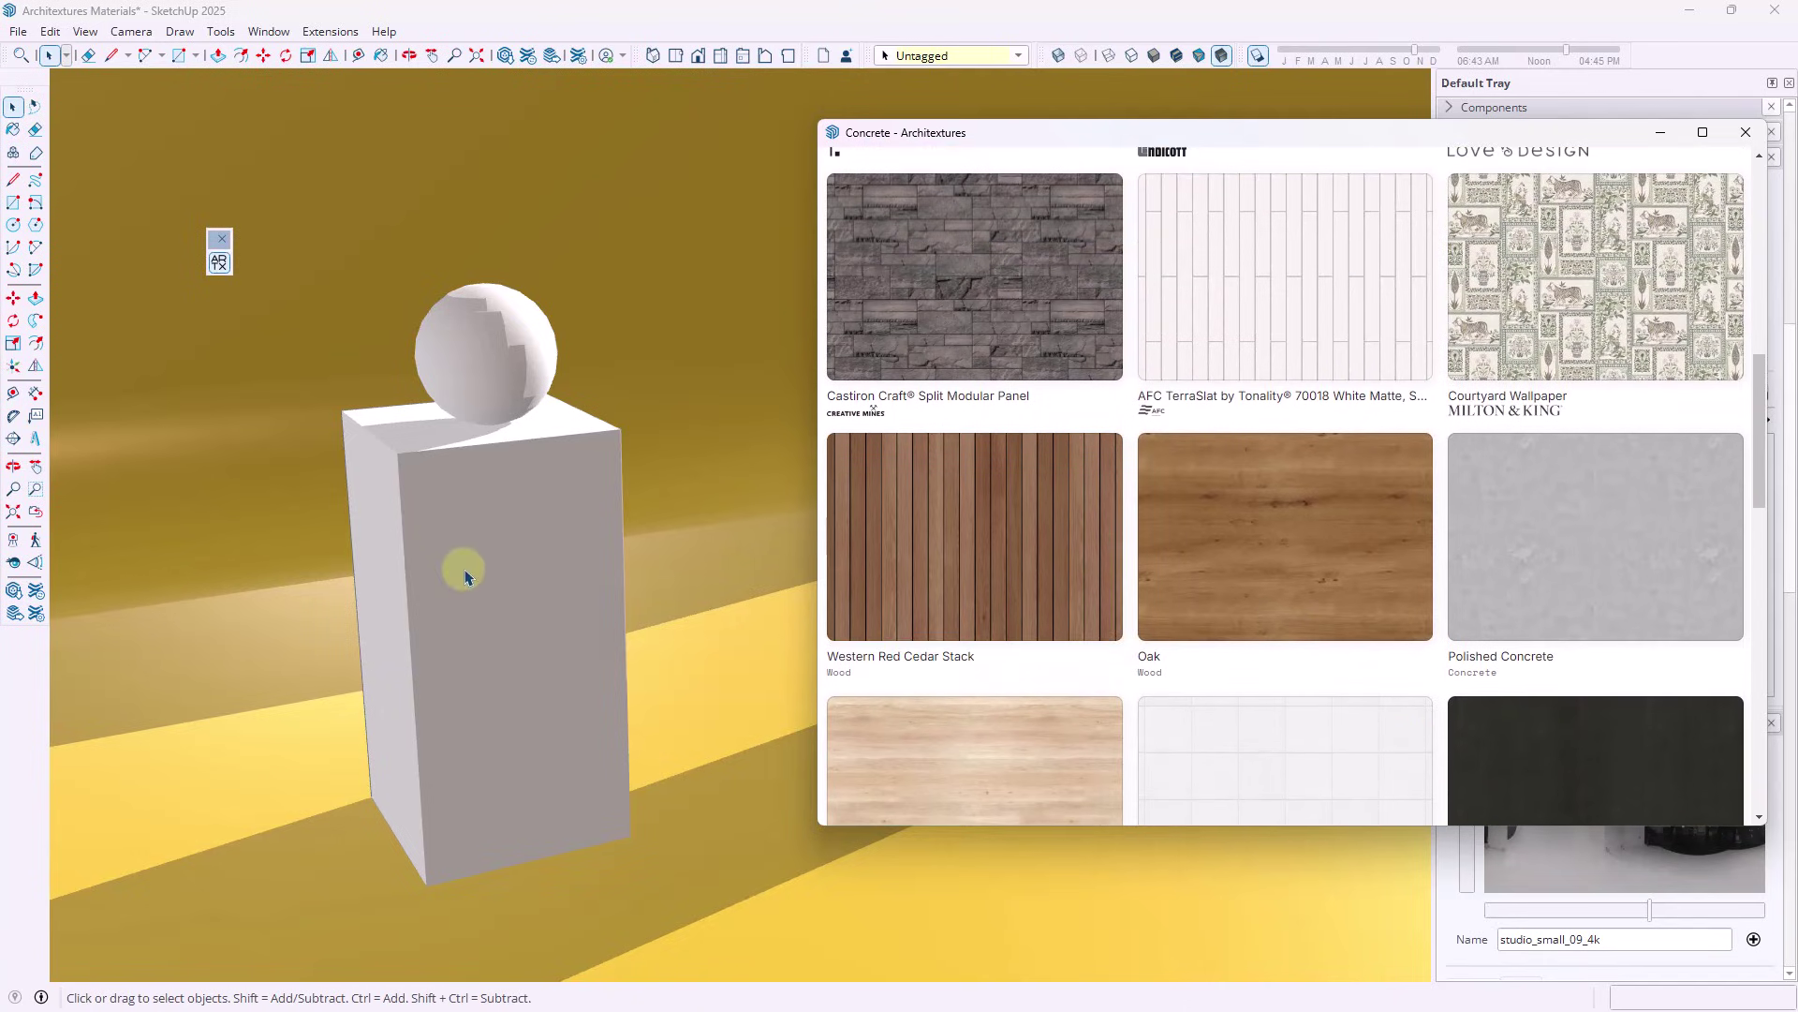
scroll(871, 536, "up", 3)
Import the Desert Ironspot Light Velour Face Brick, Running Bond texture and paint the left pedestal
left_click(1255, 391)
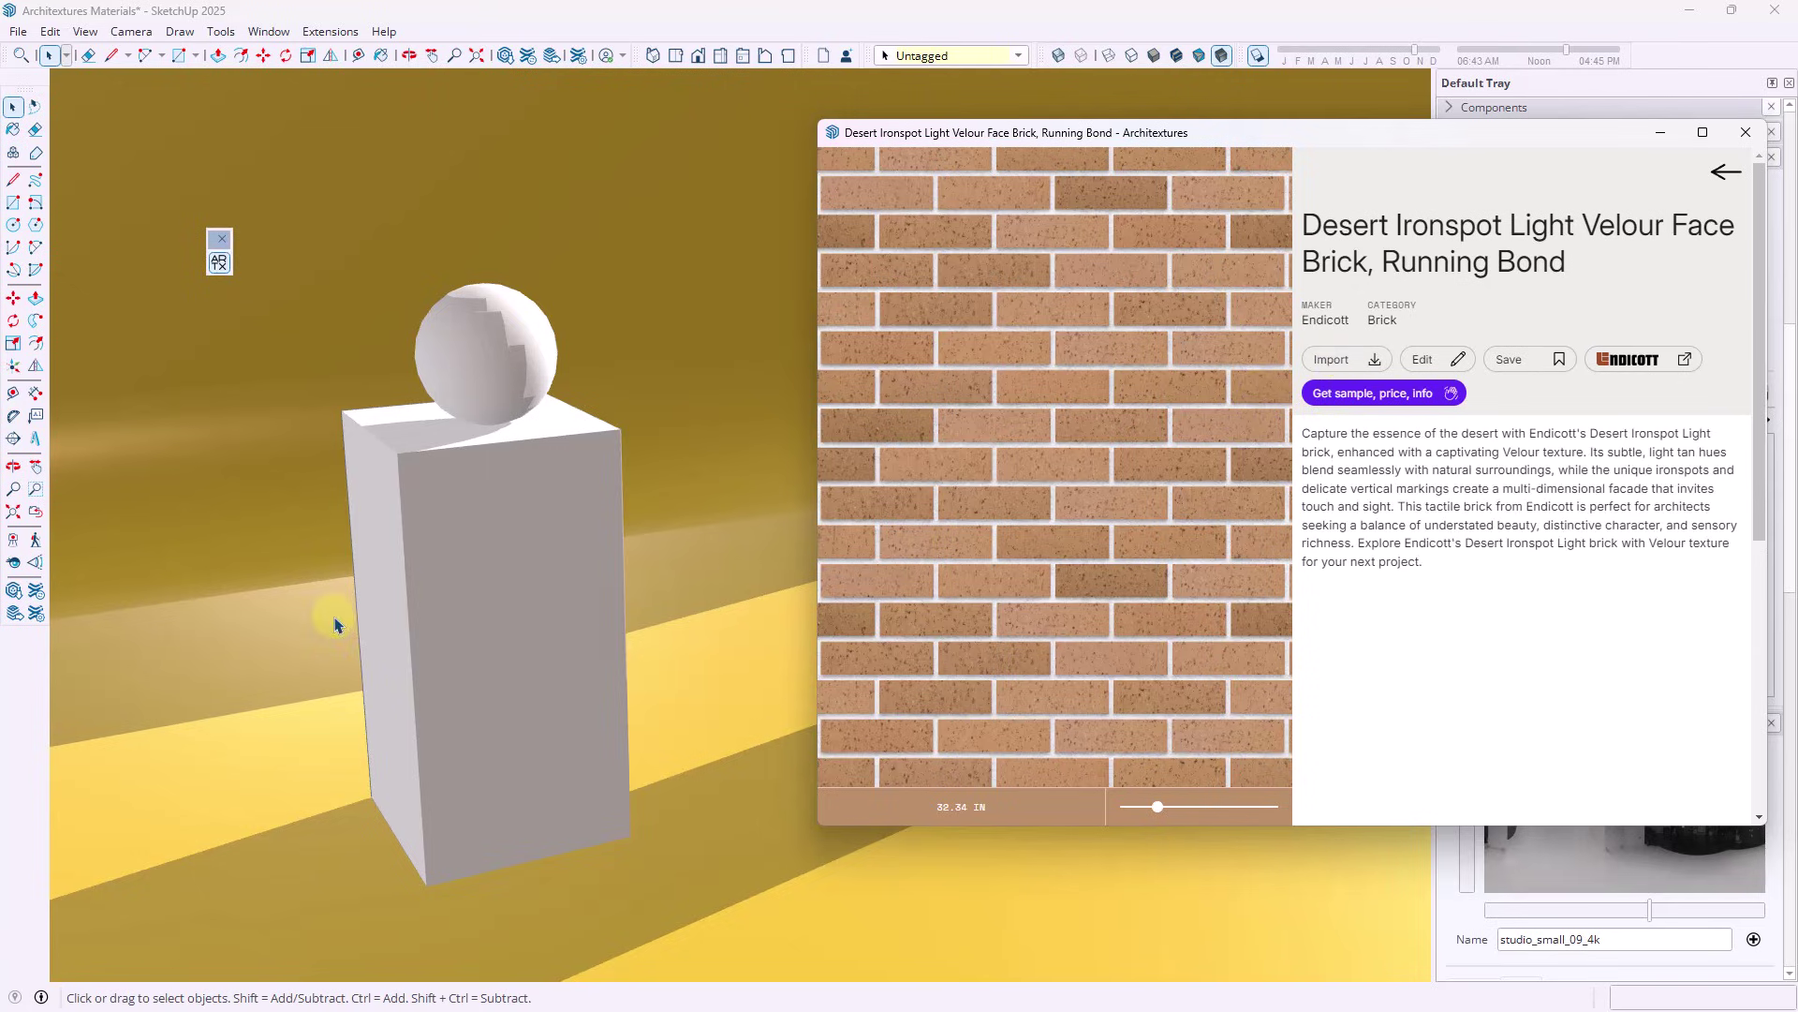
left_click(1330, 363)
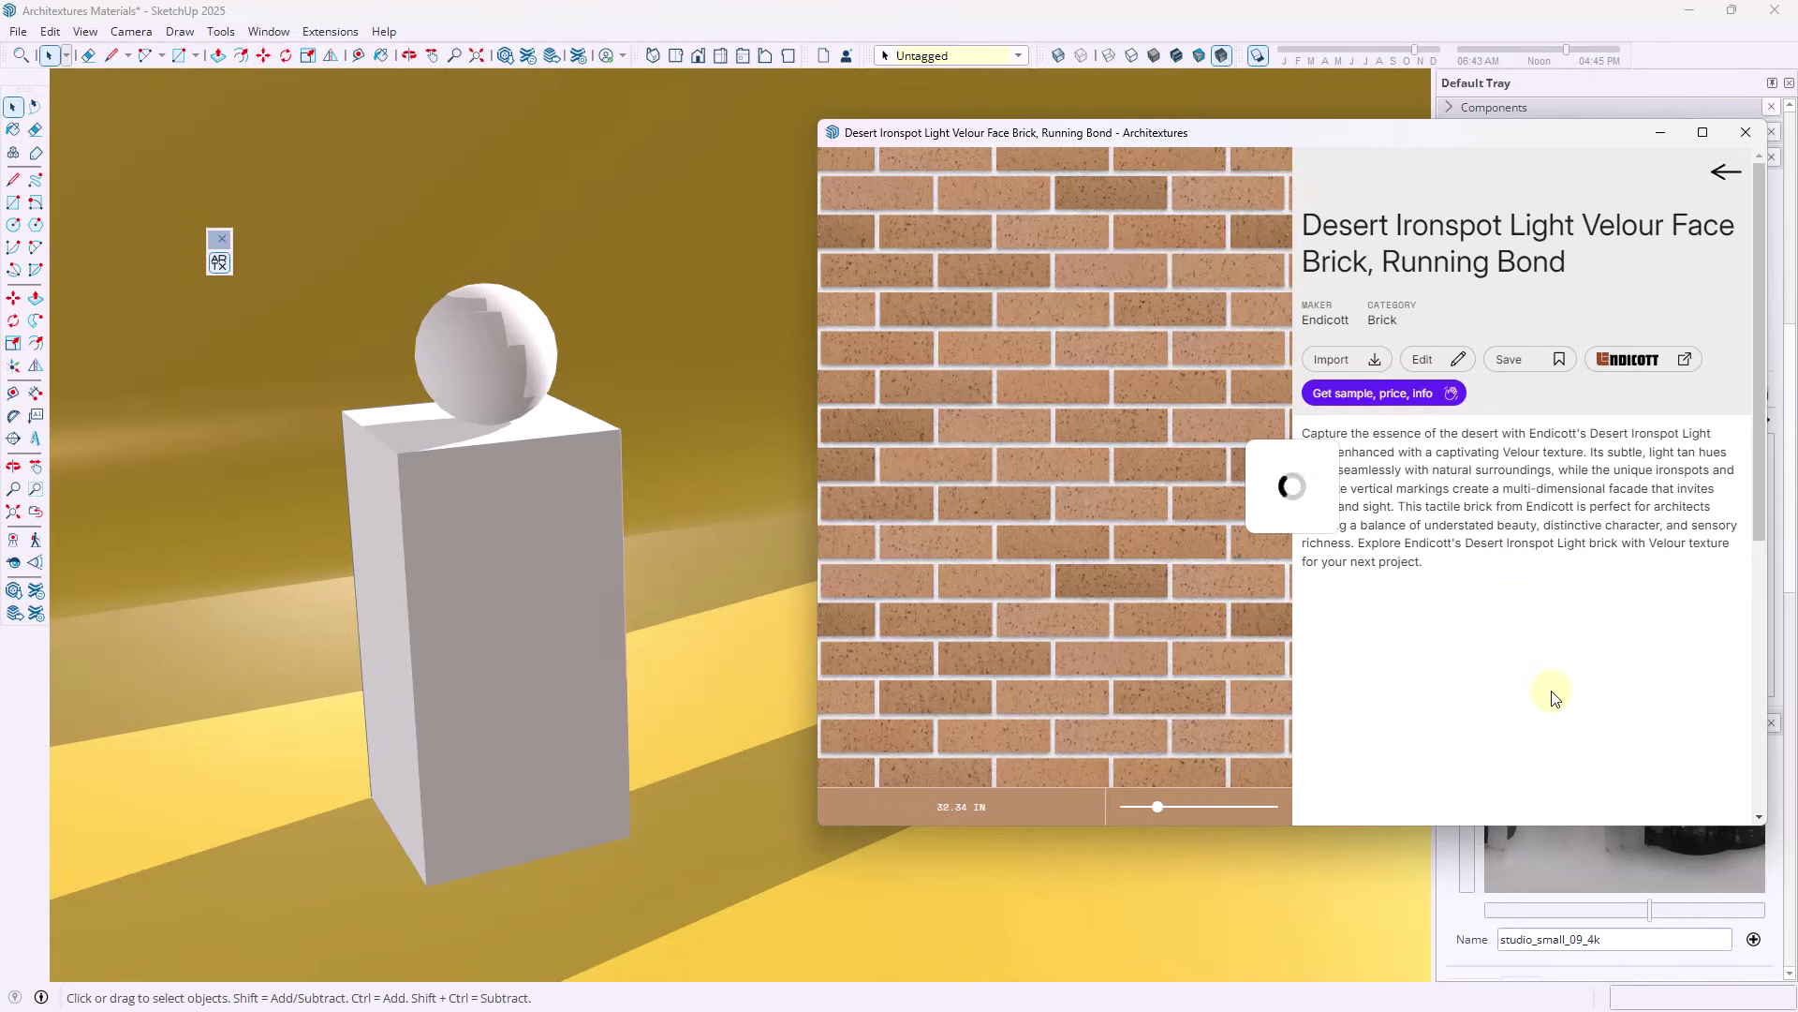
left_click(474, 526)
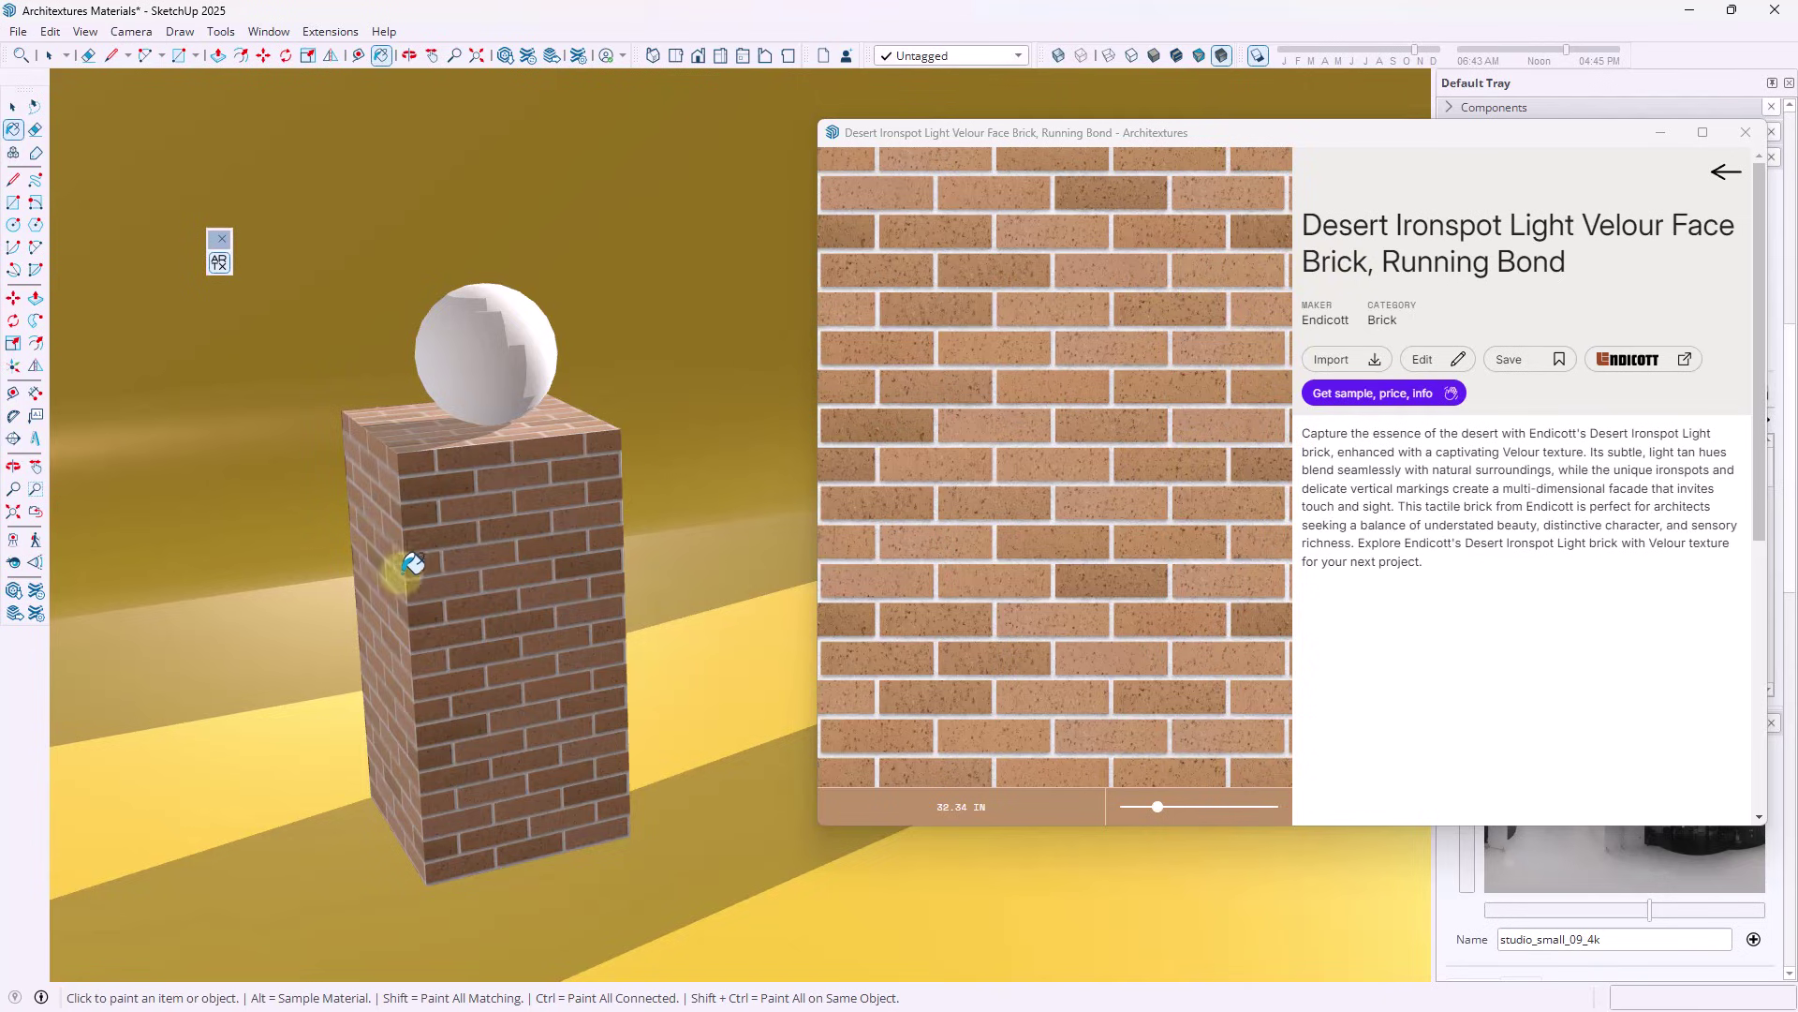
scroll(412, 581, "up", 5)
mouse_move(486, 562)
middle_mouse_down()
mouse_move(580, 607)
mouse_move(574, 546)
mouse_move(604, 512)
middle_mouse_up()
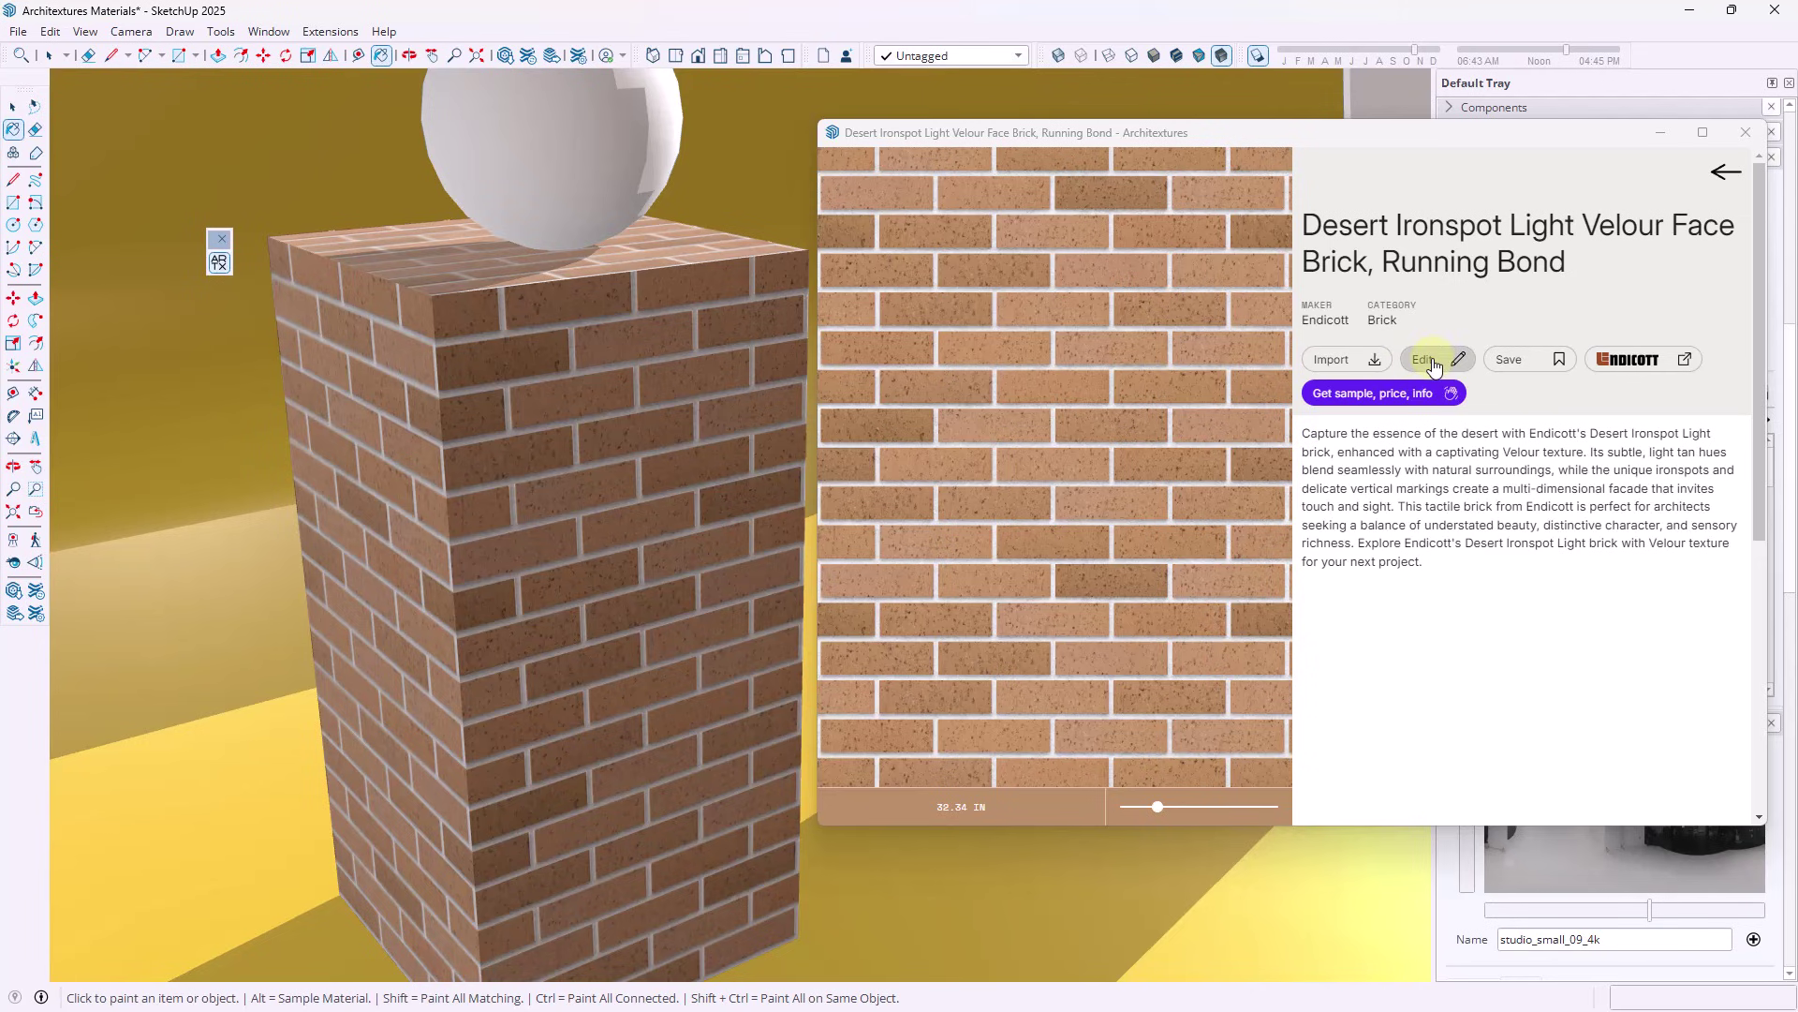
Switch the brick texture to Granite with Handmade edges, then import and update it
left_click(1425, 360)
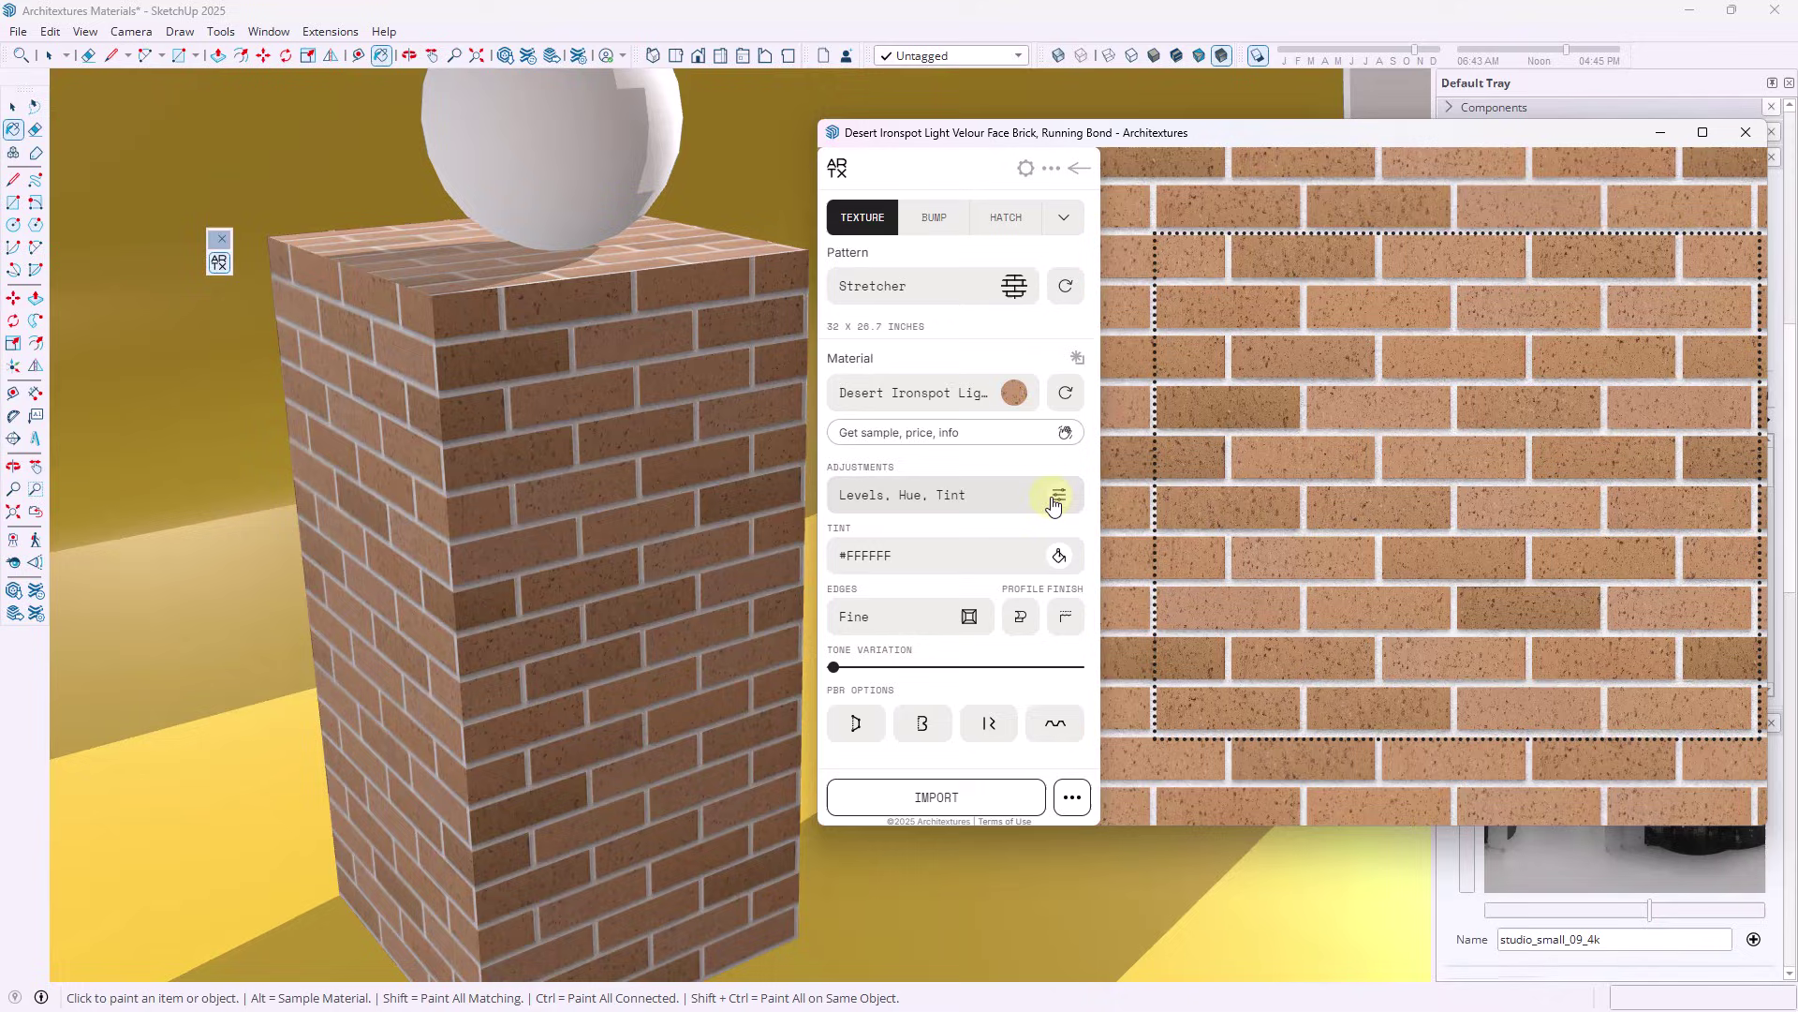
left_click(1018, 392)
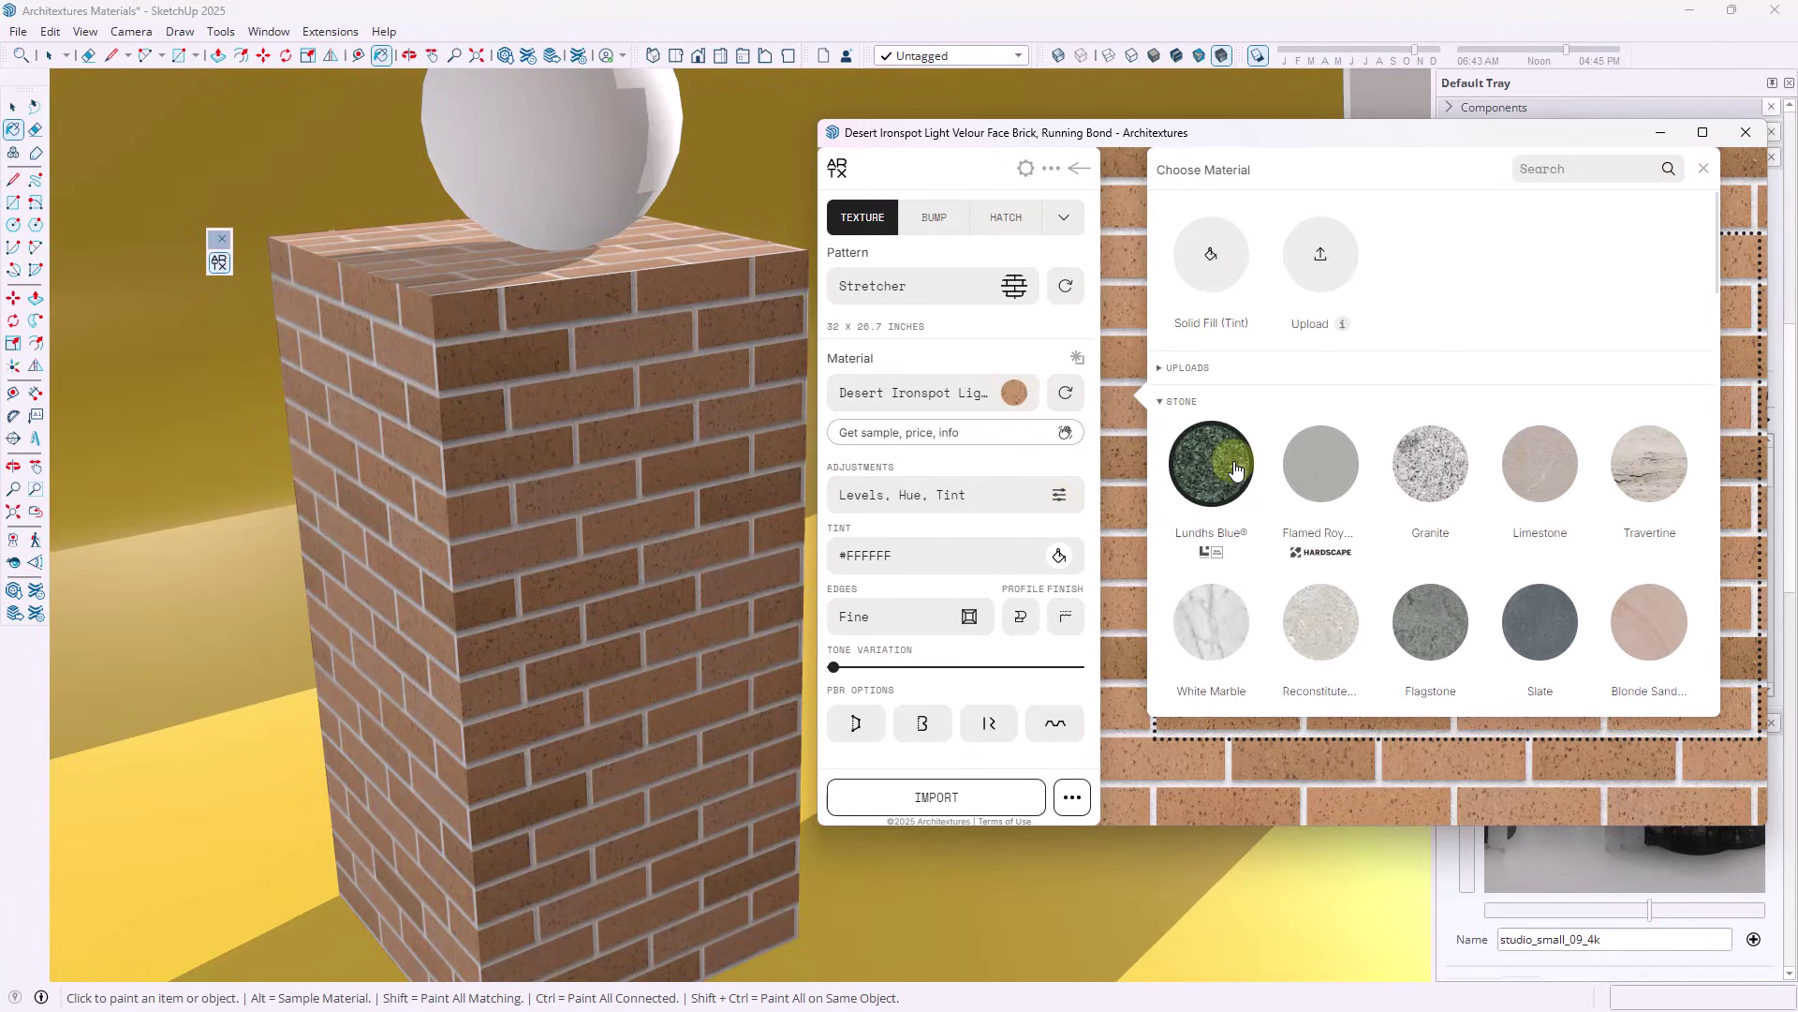
left_click(1450, 473)
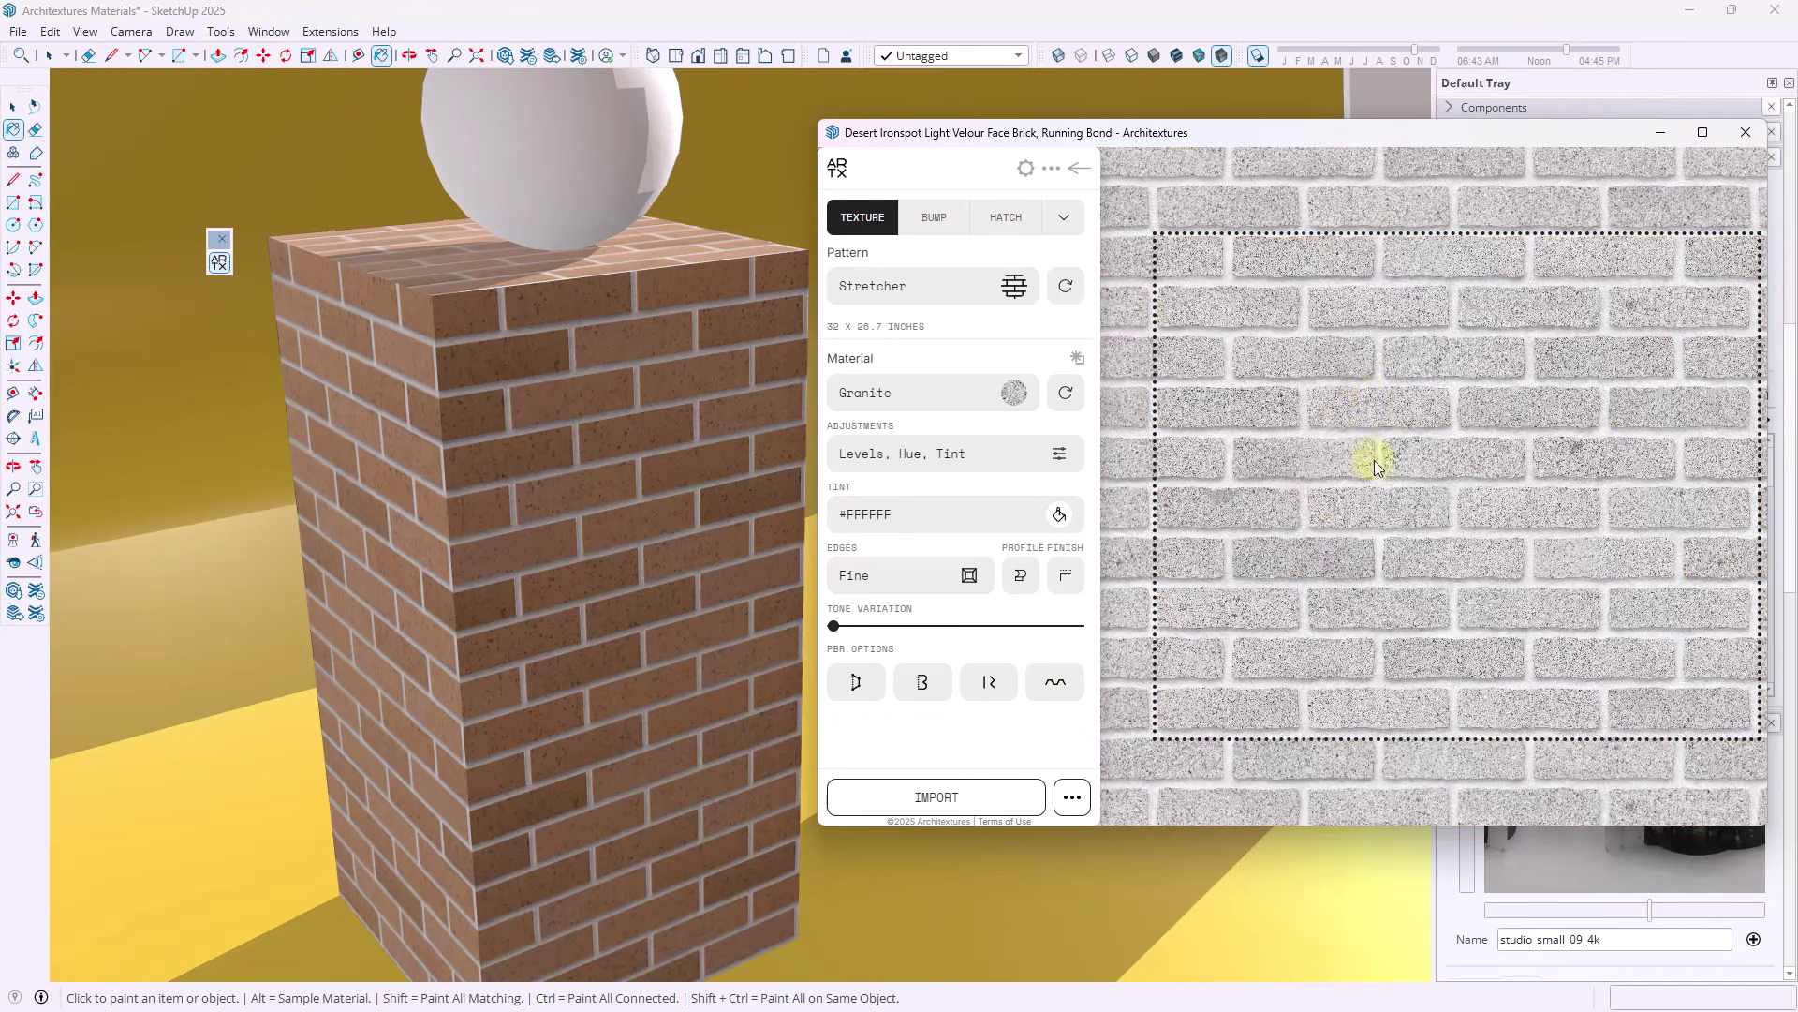
left_click(930, 792)
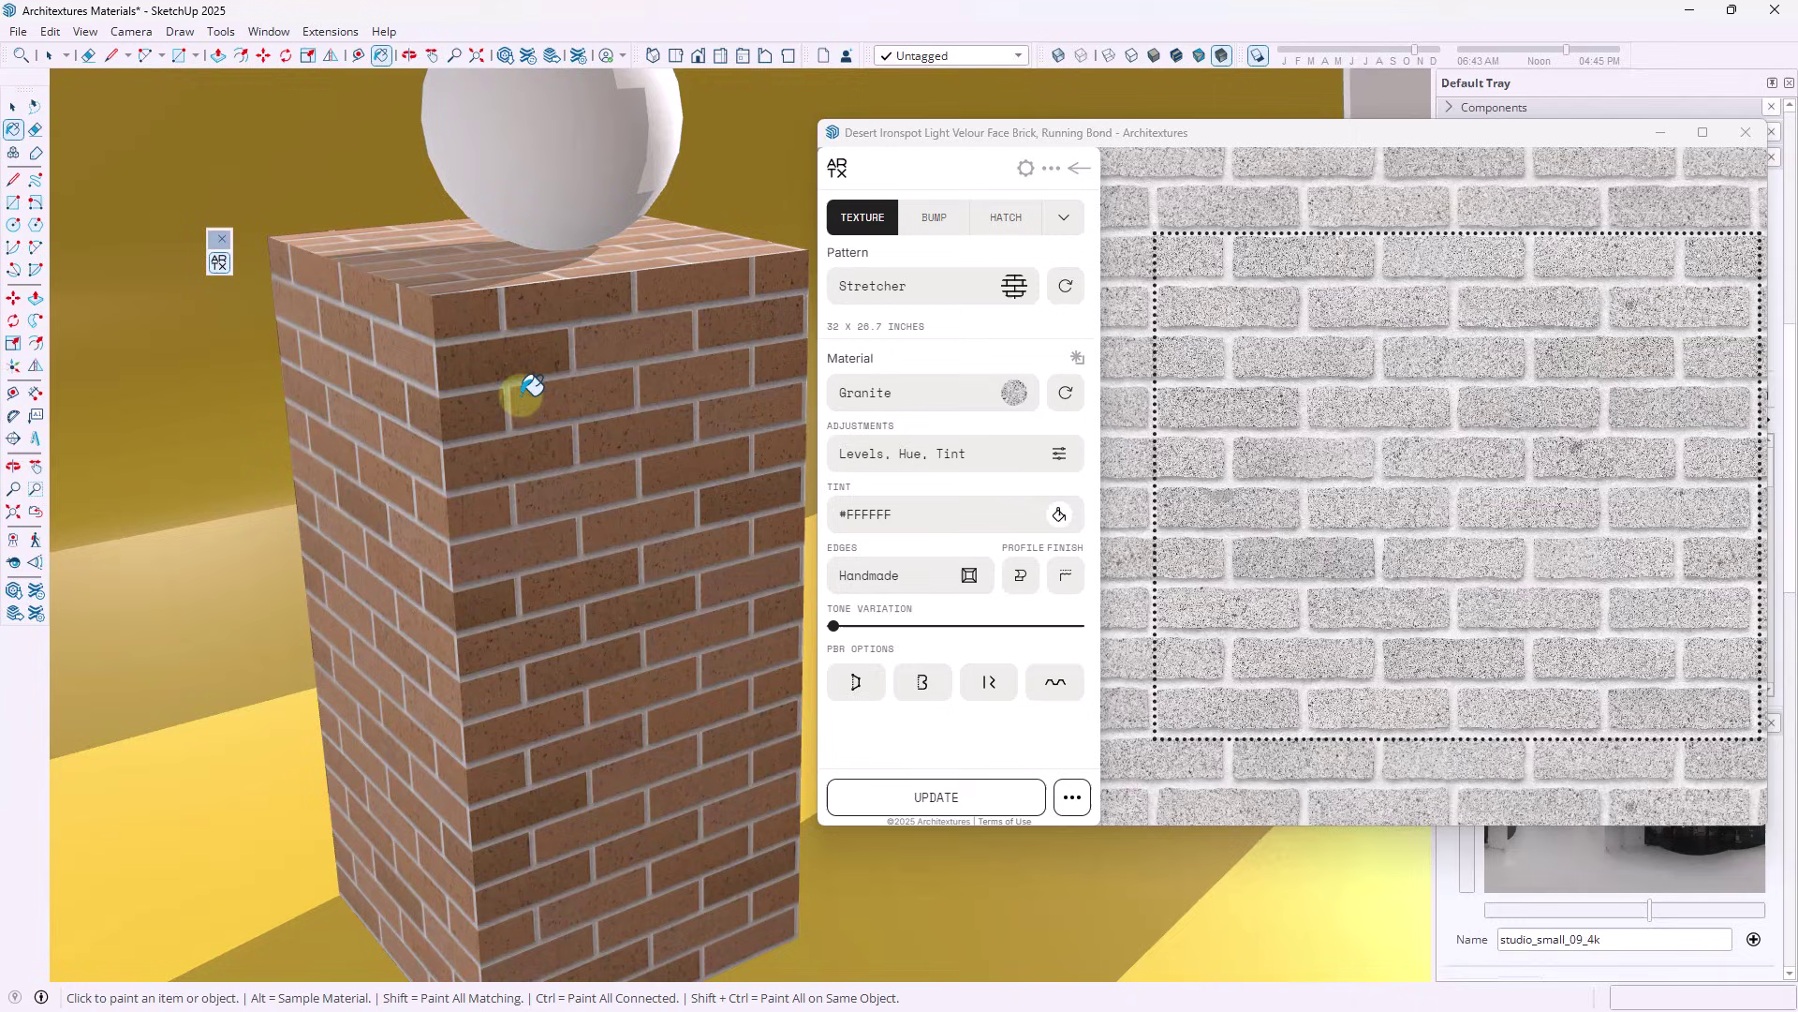
left_click(875, 803)
Test-paint the pedestal with the granite brick, then restore the red brick
left_click(584, 494)
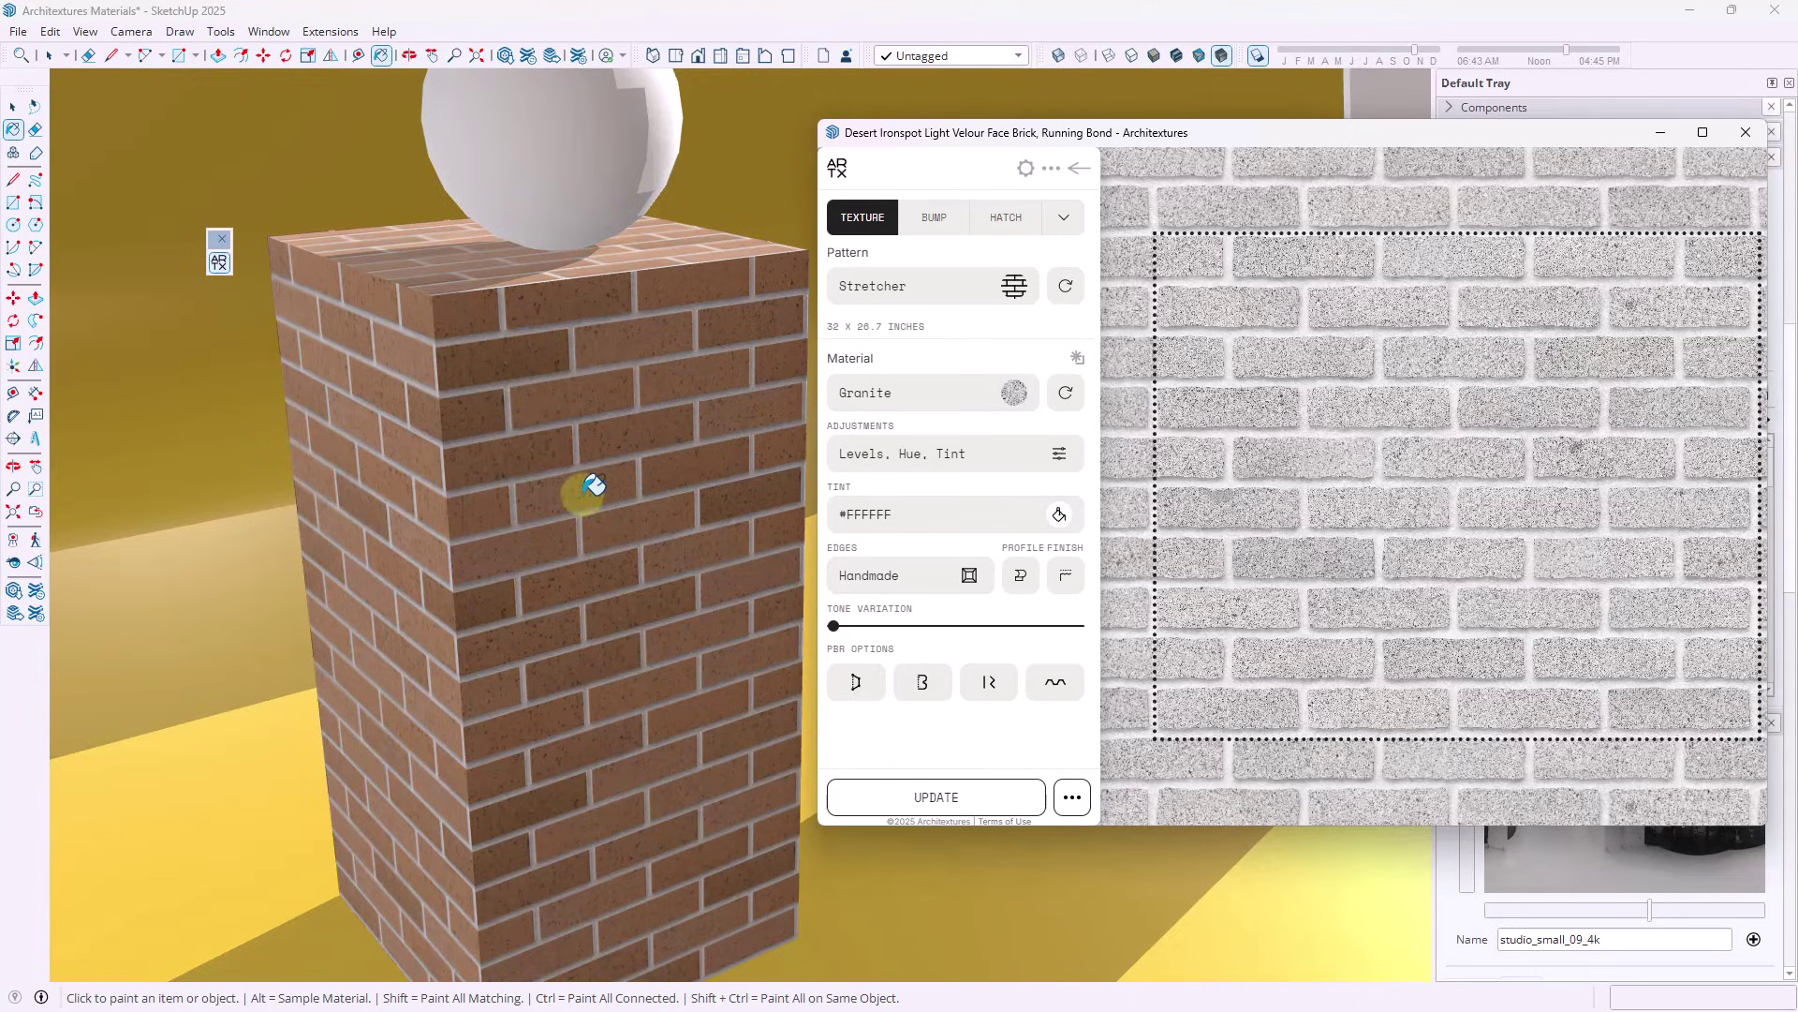
left_click(656, 451)
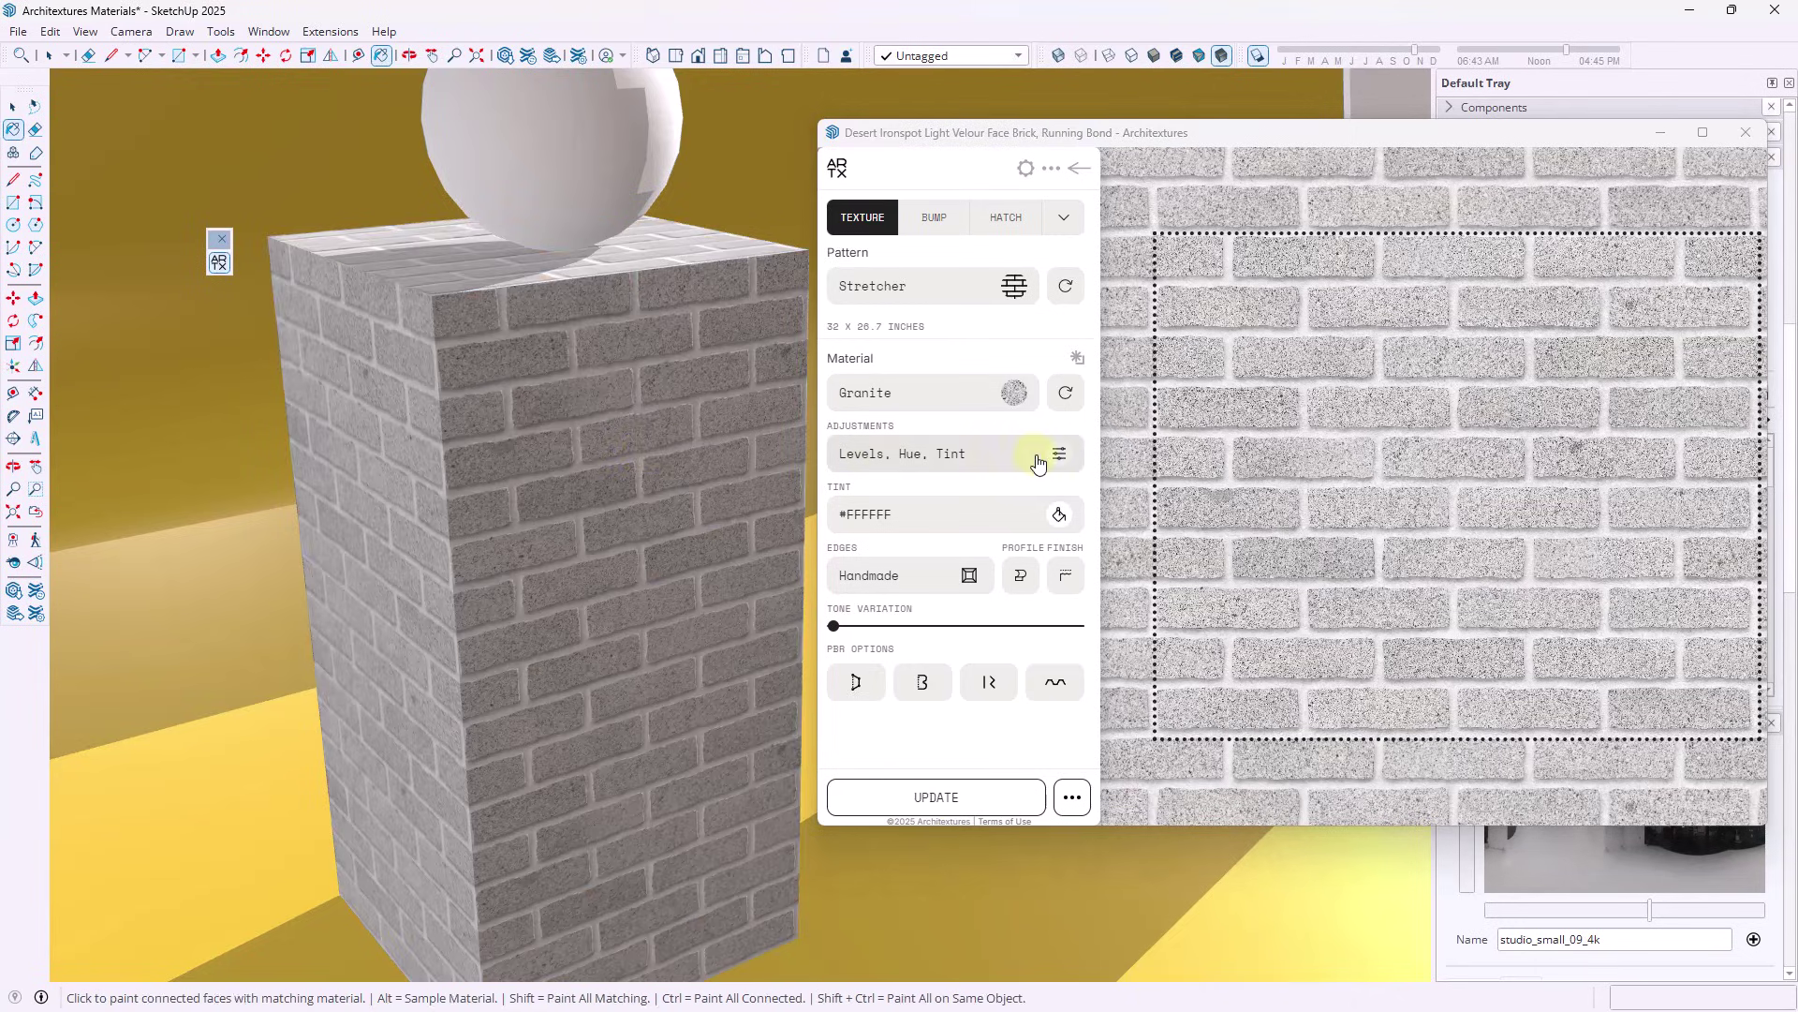
left_click(676, 530, "ctrl")
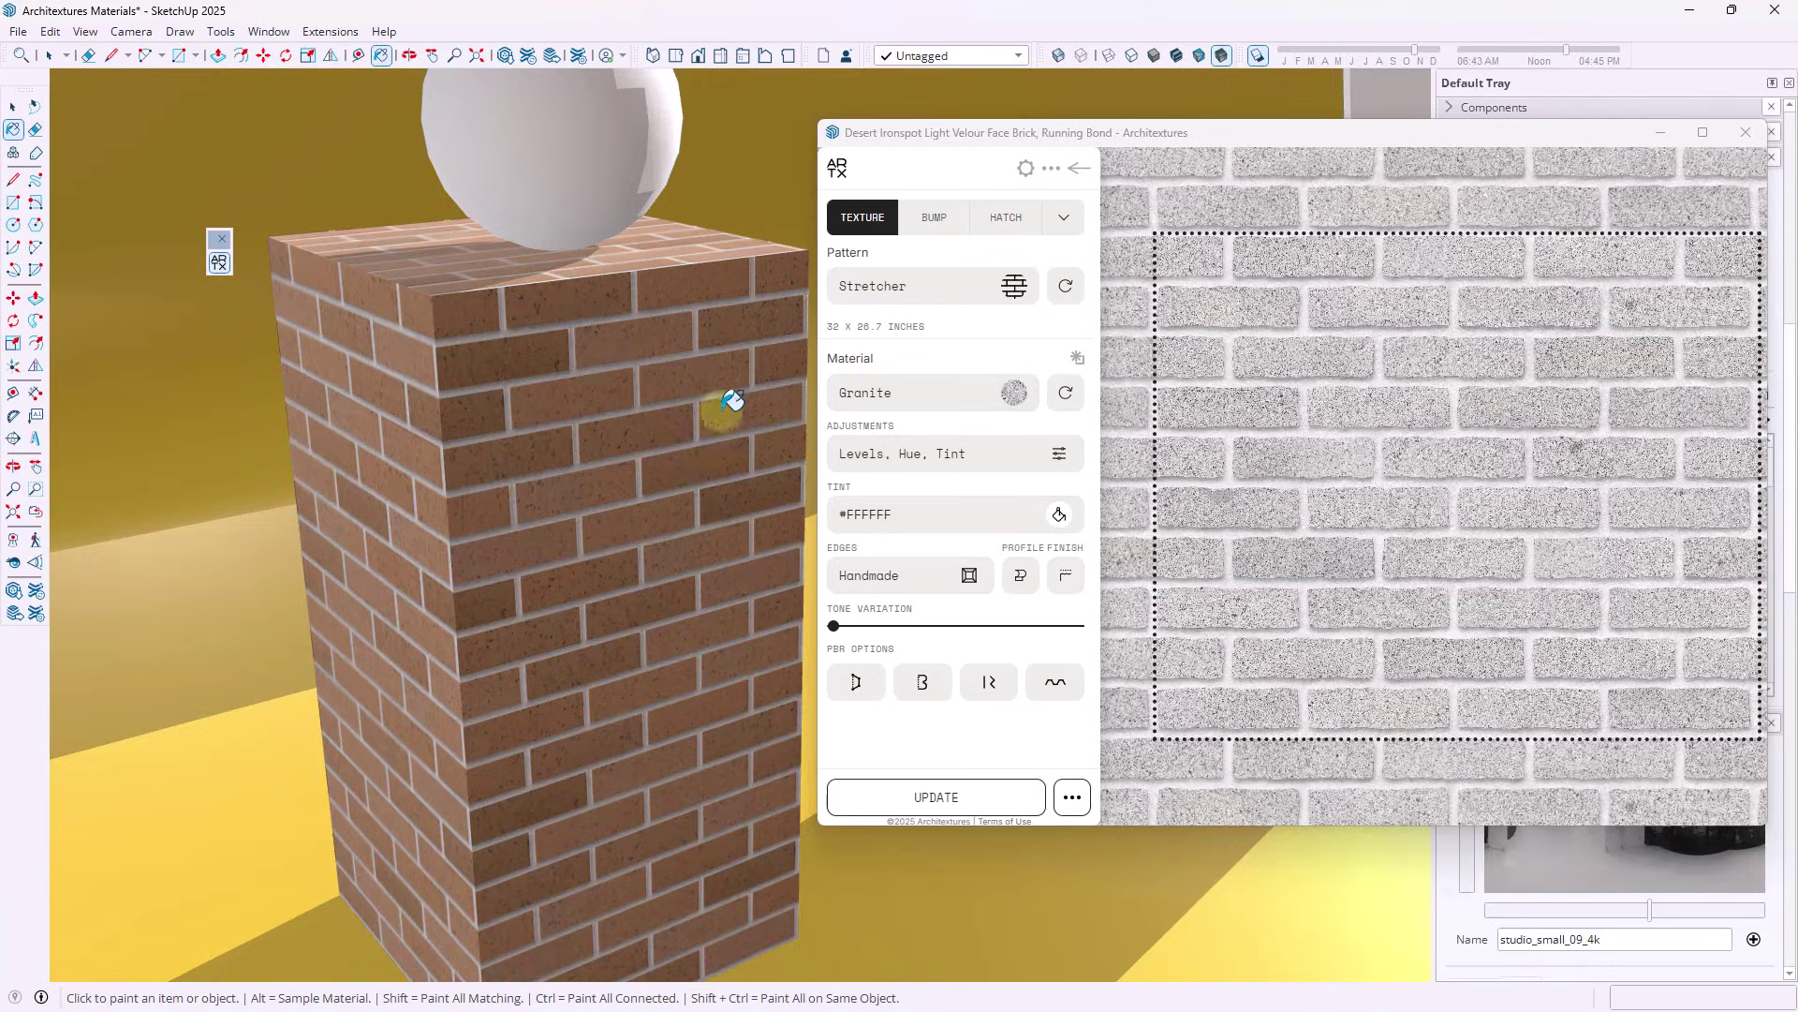
Return to the Architextures library and view the pedestal top and sphere from higher
left_click(1075, 174)
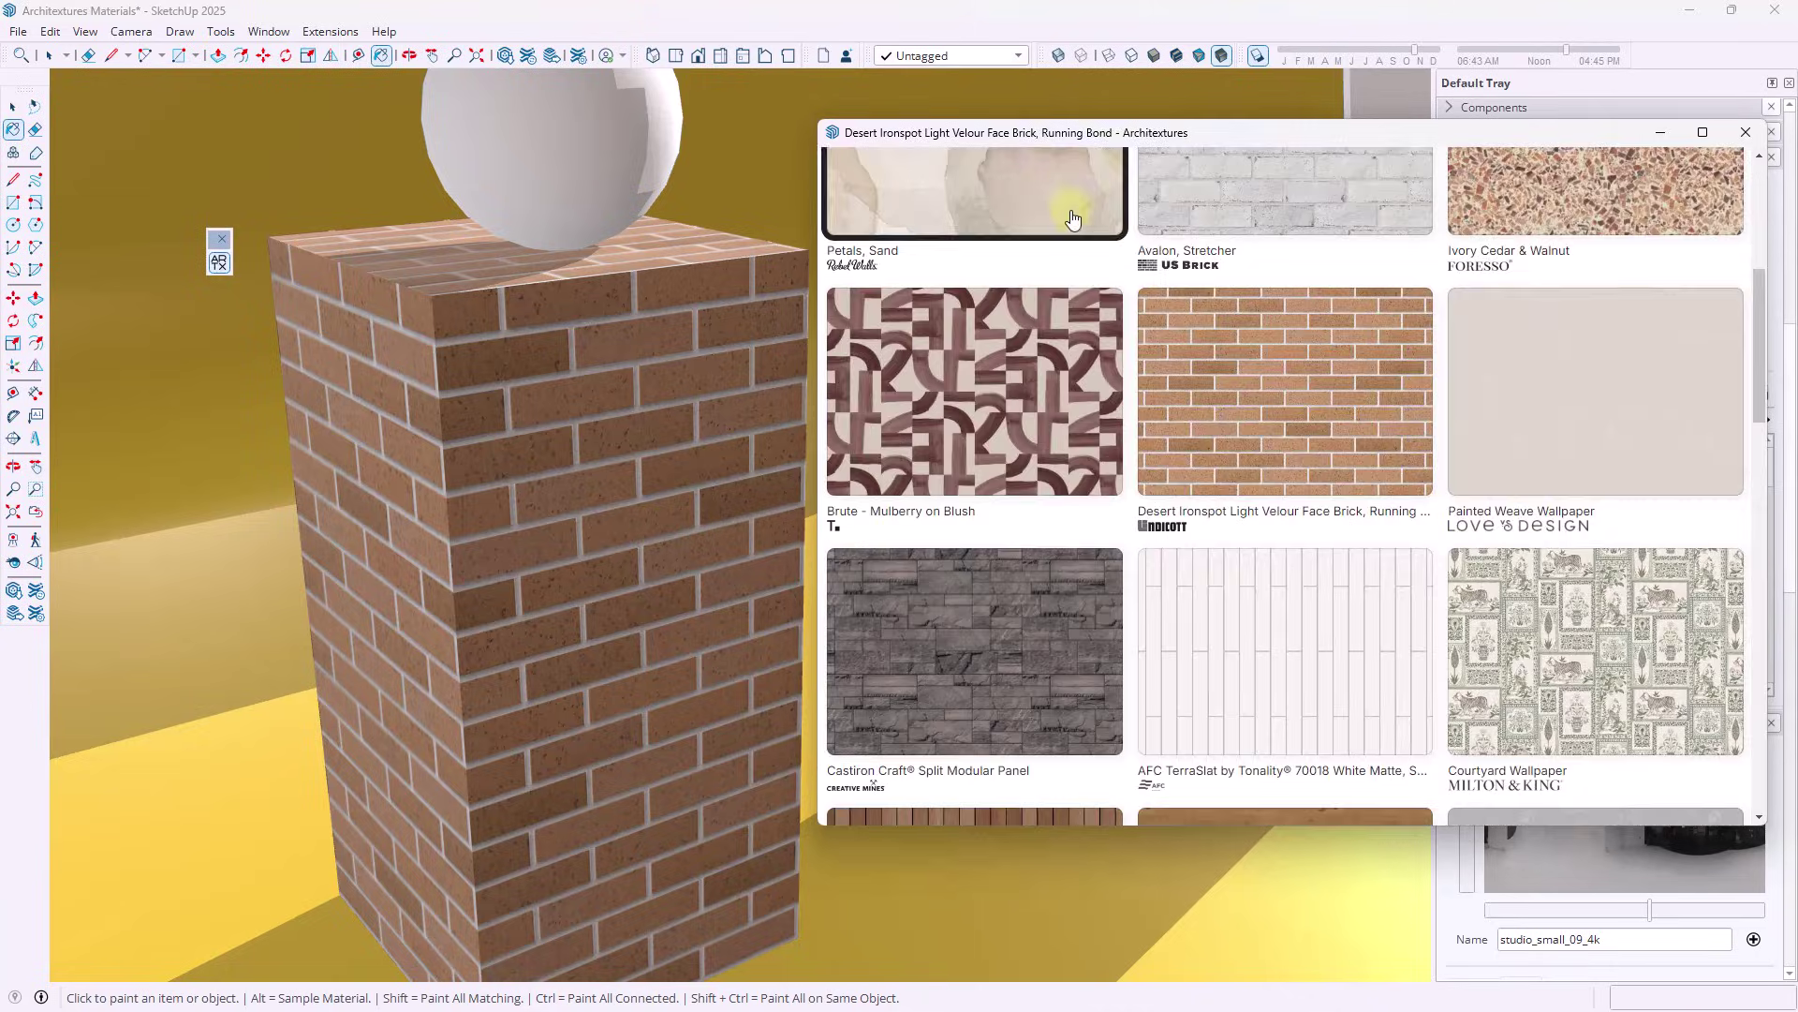
scroll(1433, 553, "down", 5)
scroll(1454, 540, "down", 10)
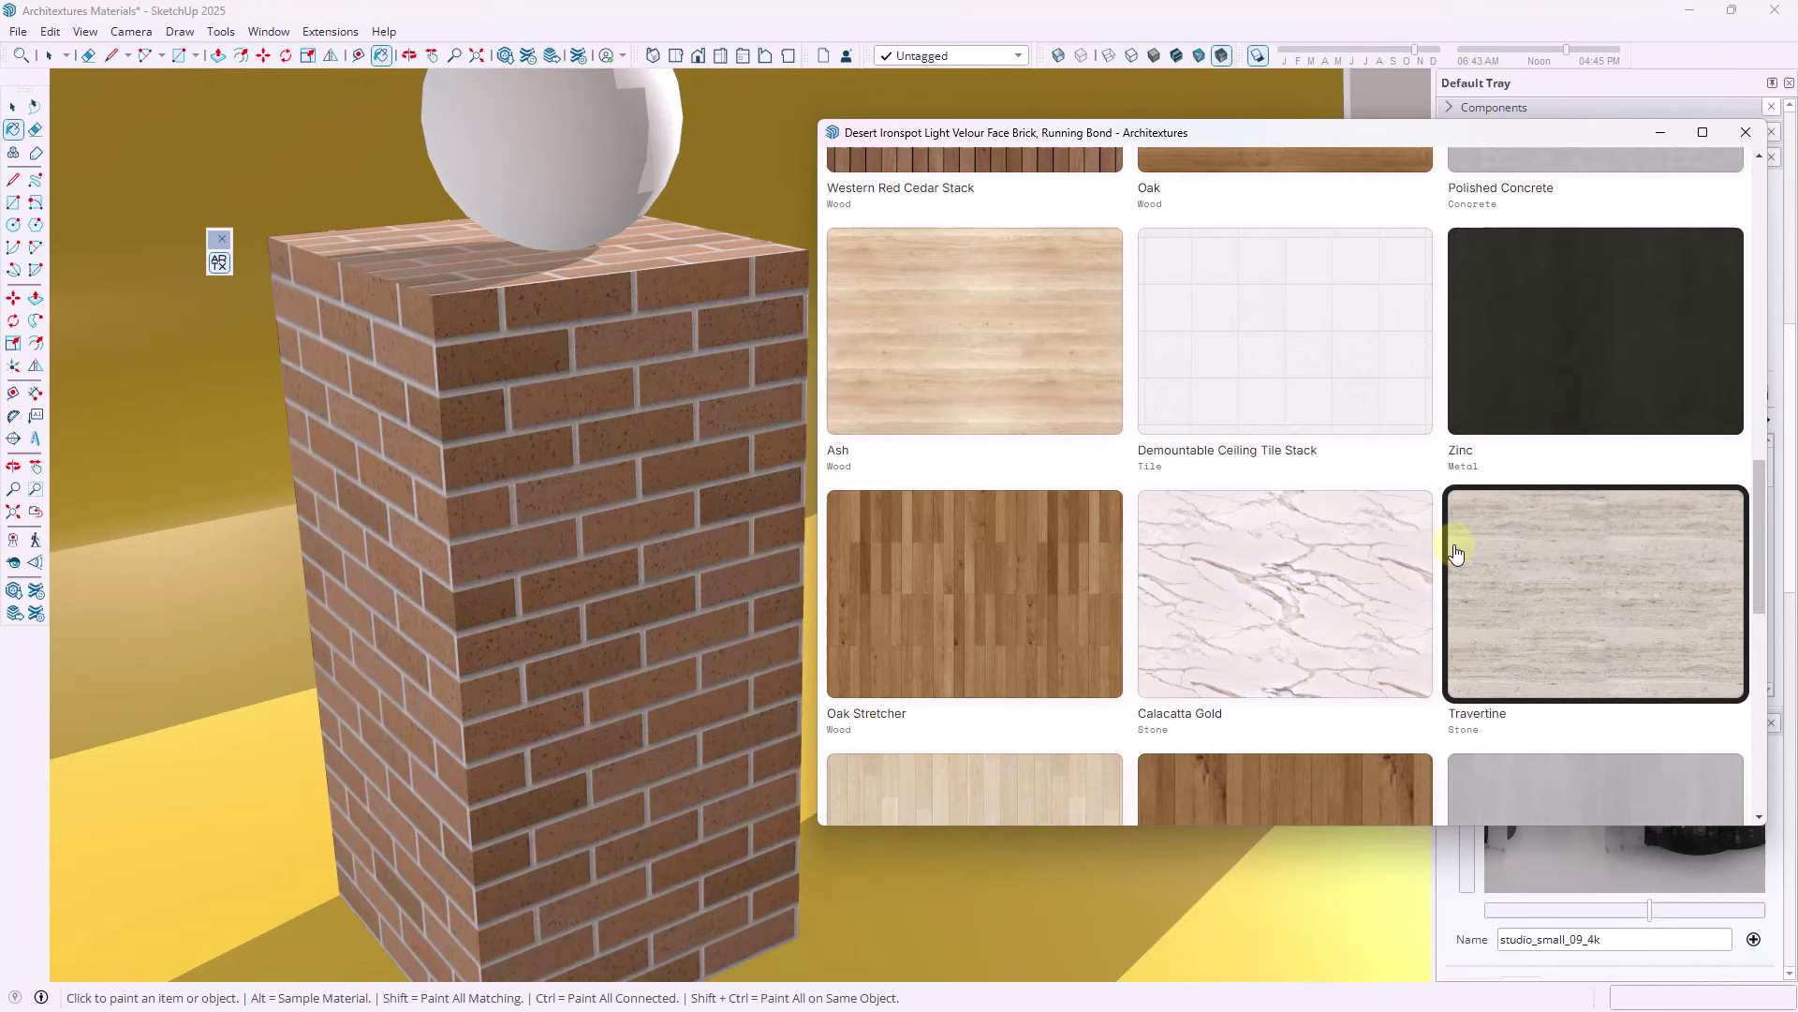
scroll(1387, 548, "up", 8)
scroll(1368, 524, "up", 8)
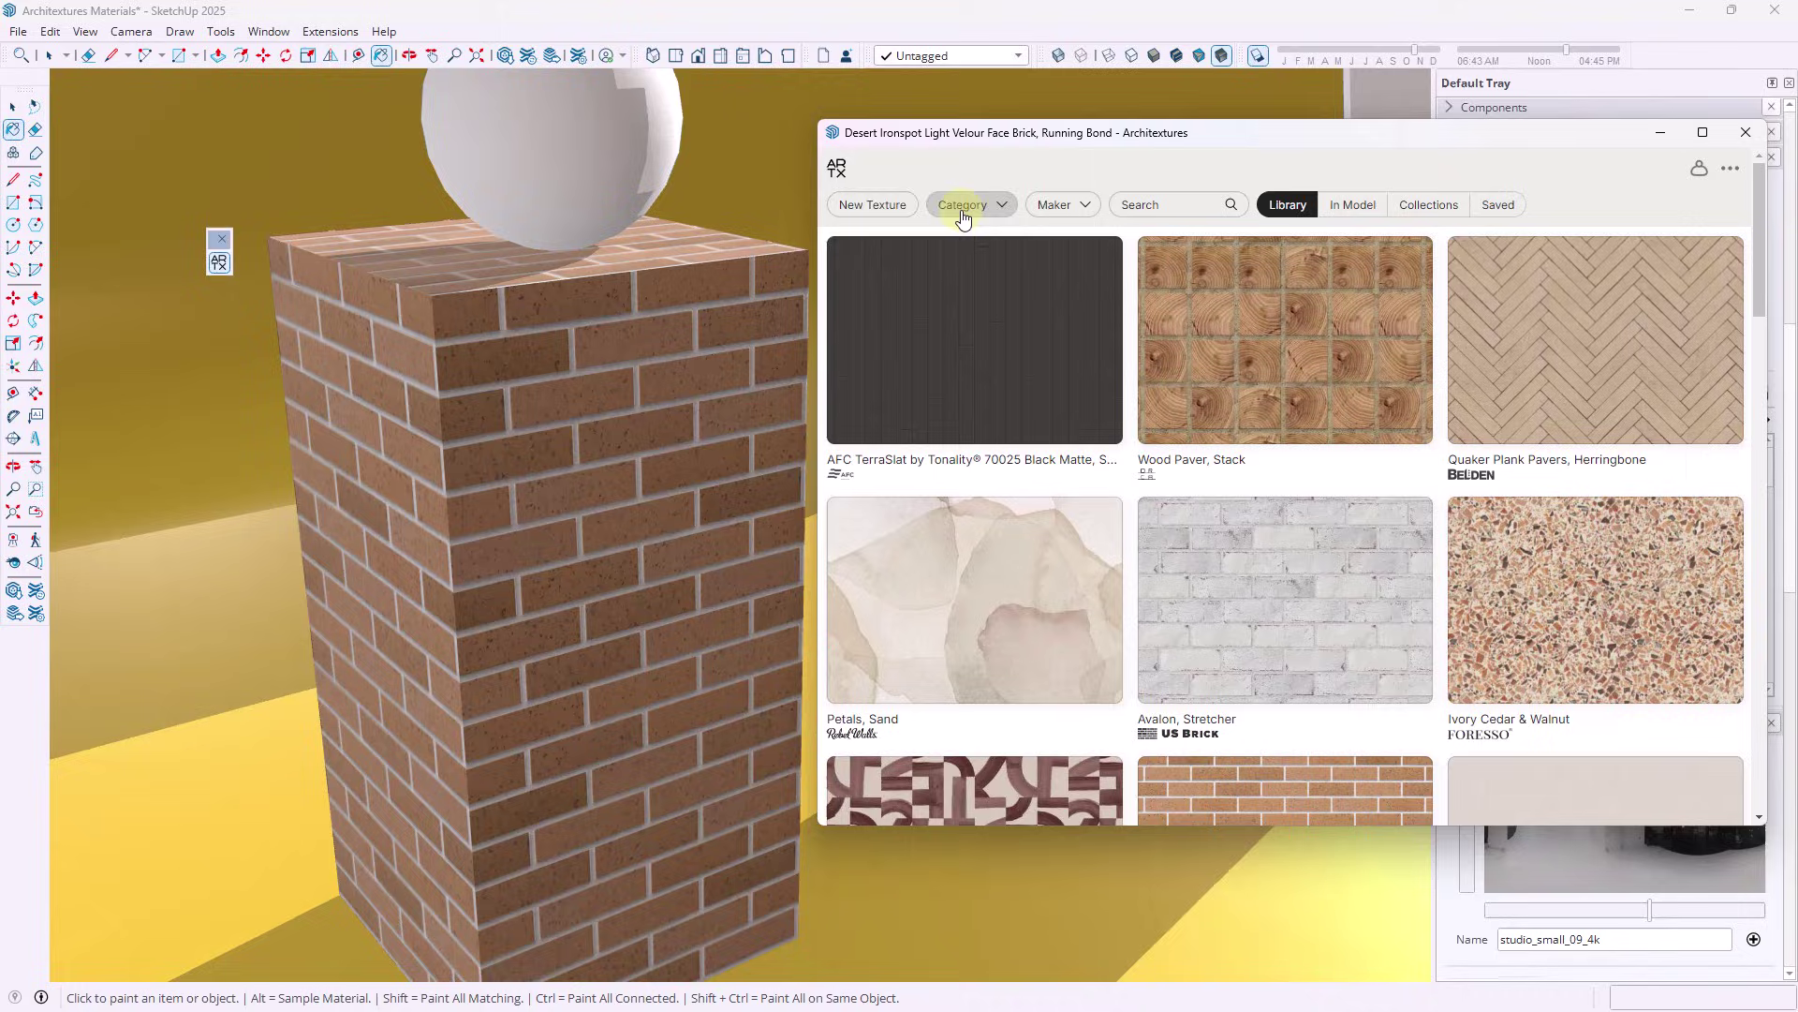
middle_click_drag(578, 497, 622, 662)
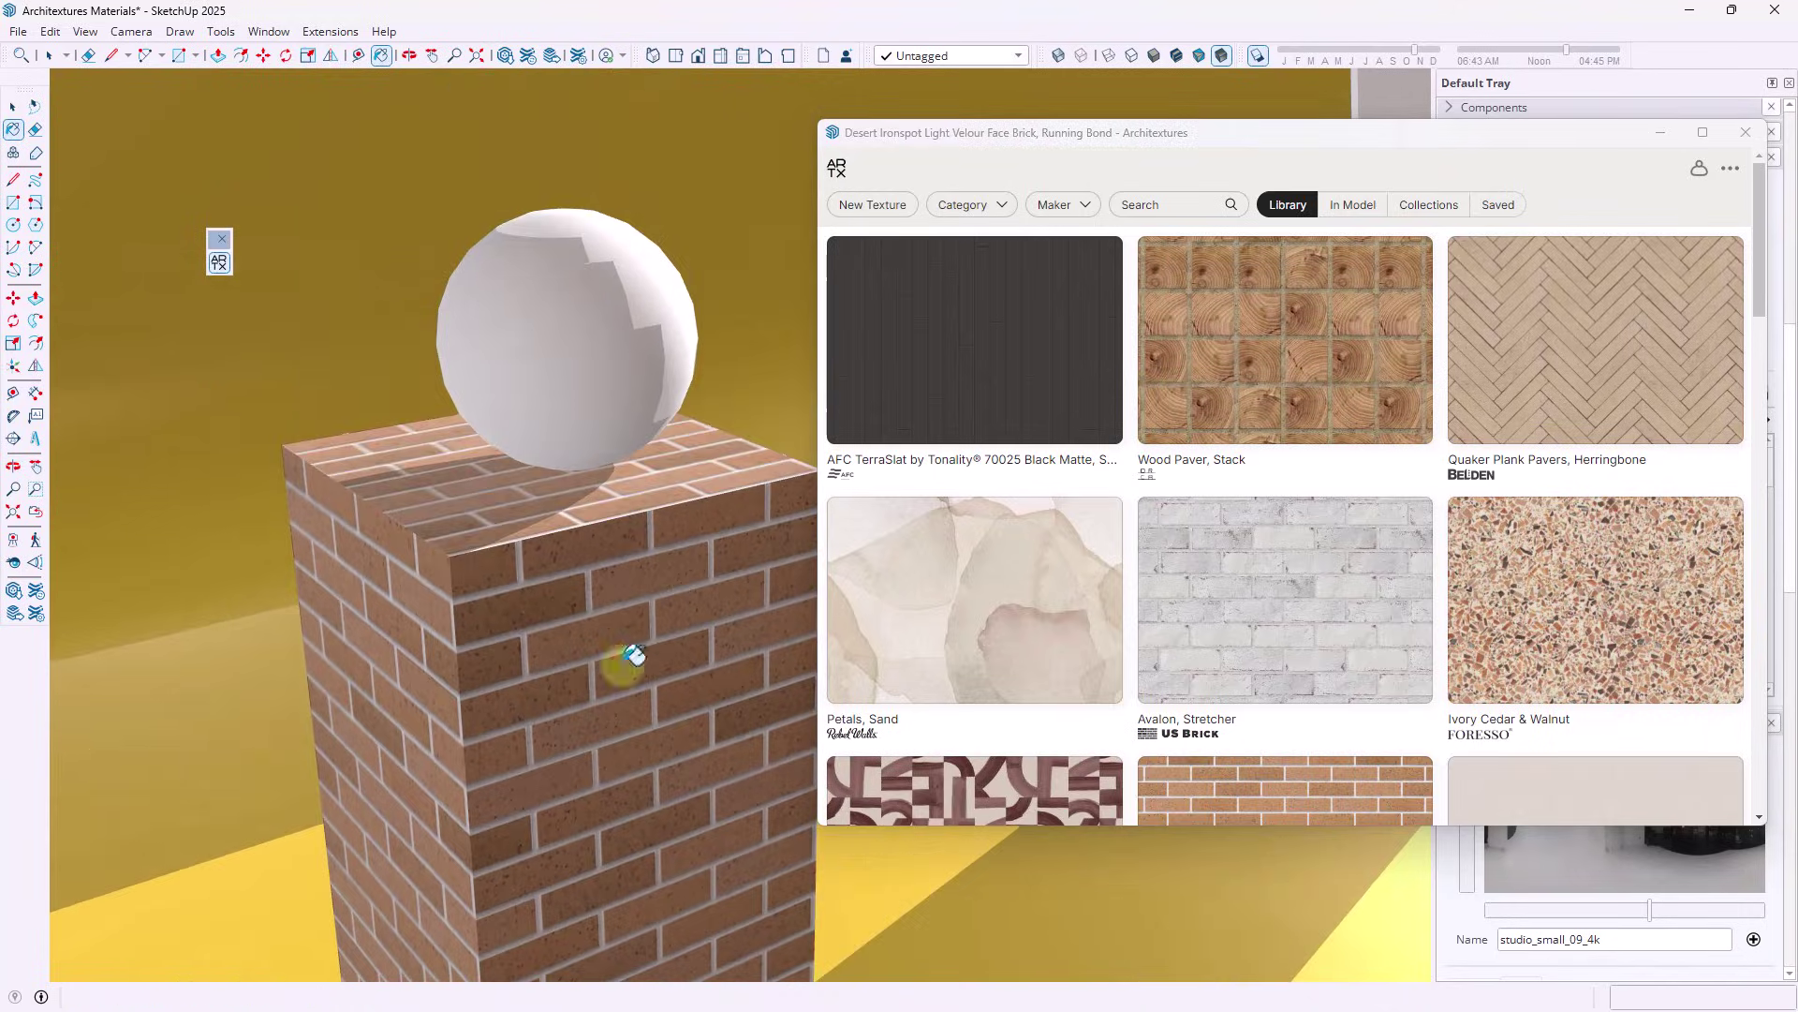
Filter the library to Metal and import the Zinc texture into the model
left_click(957, 208)
left_click(992, 504)
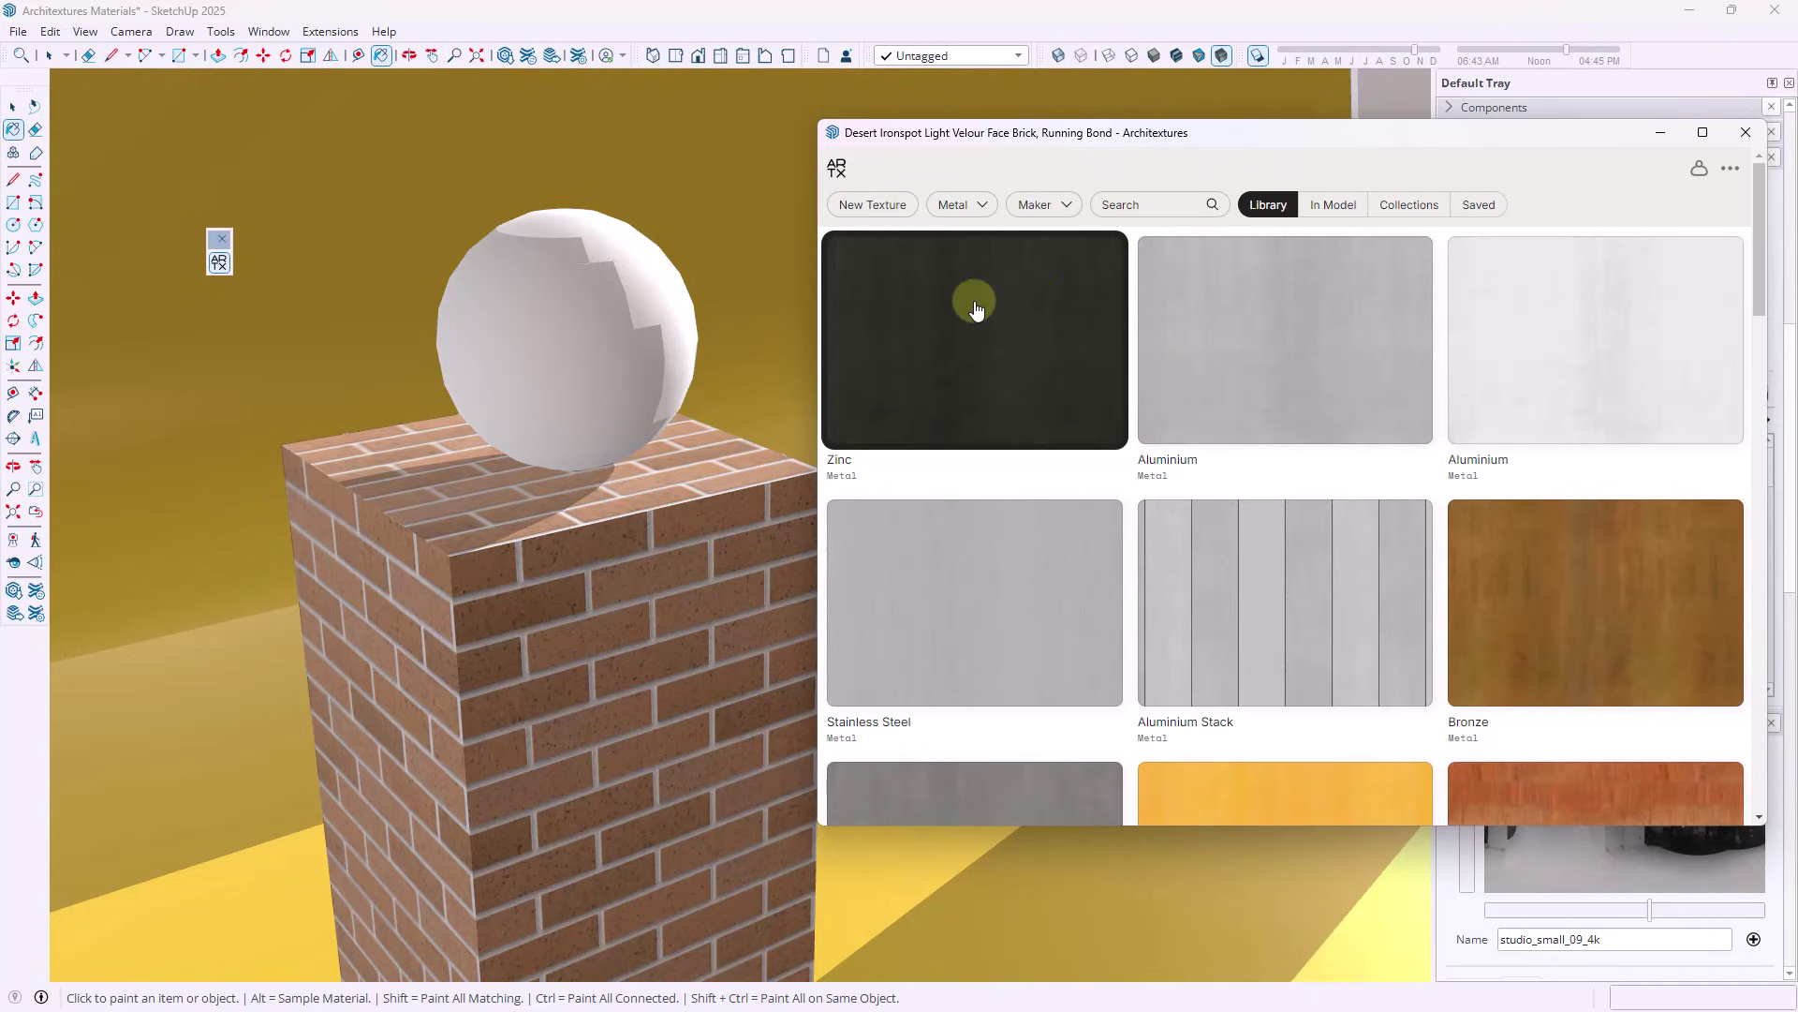
left_click(976, 310)
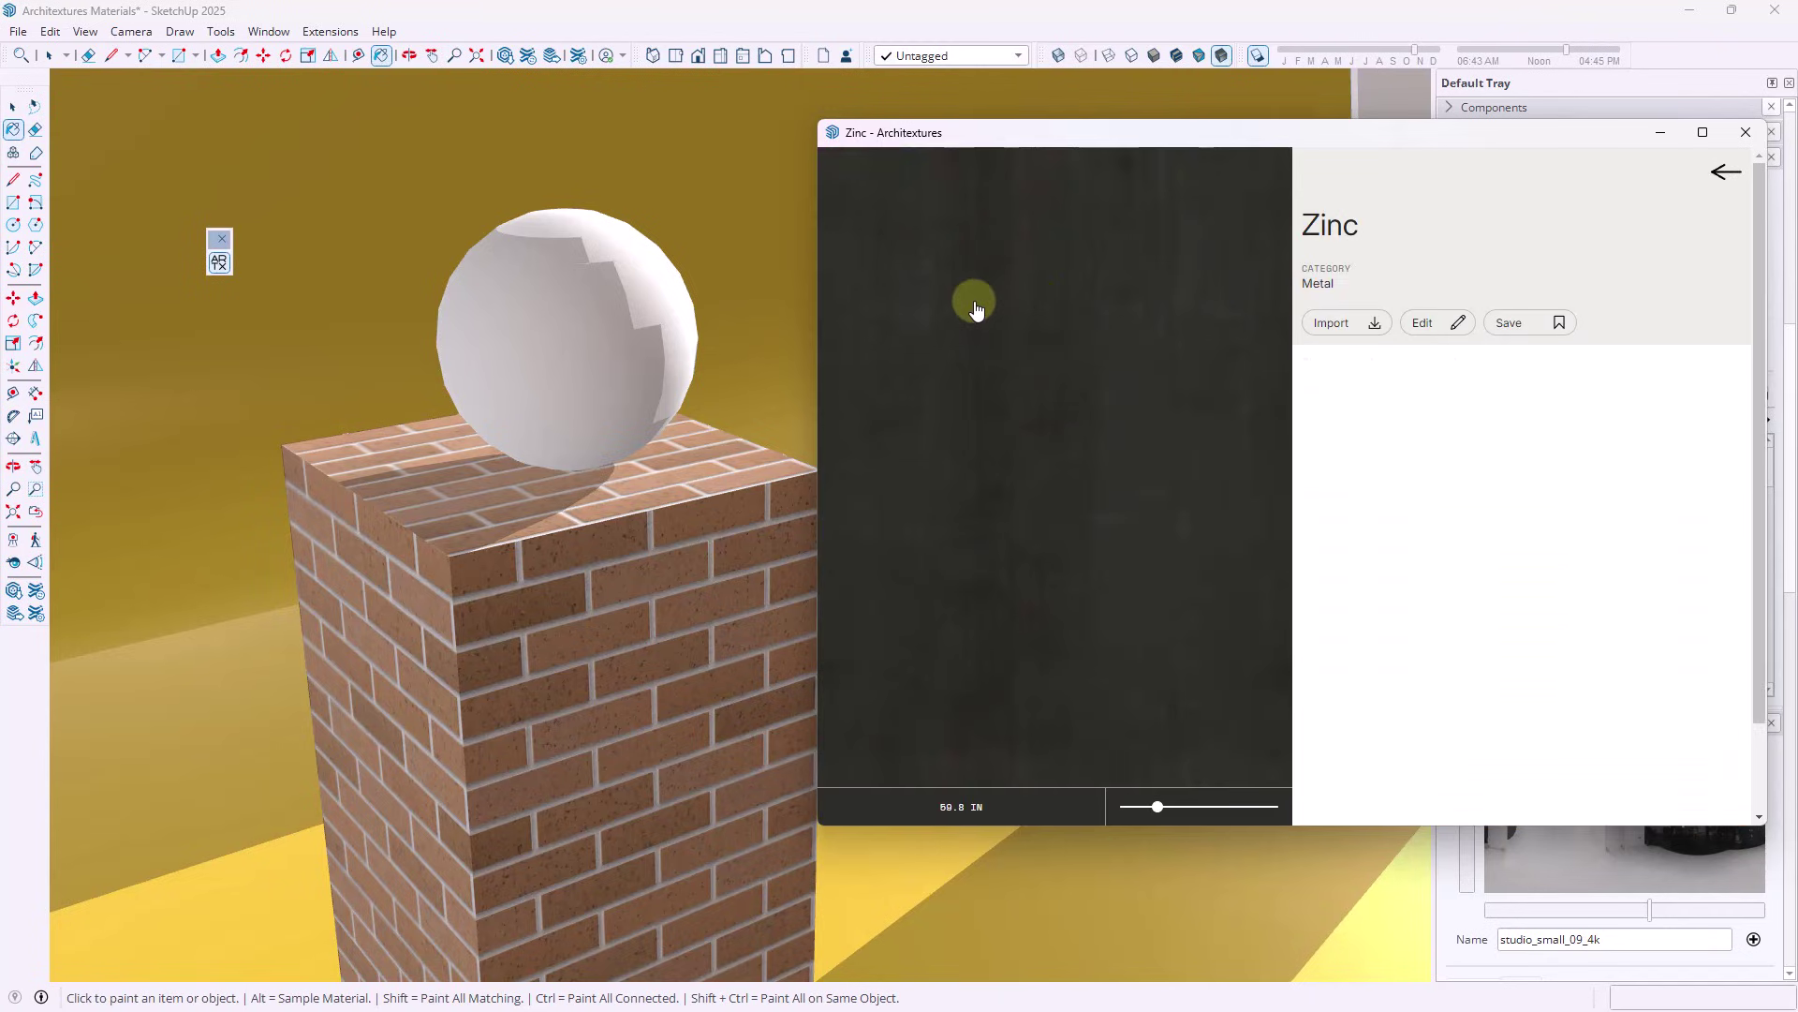
left_click(1335, 325)
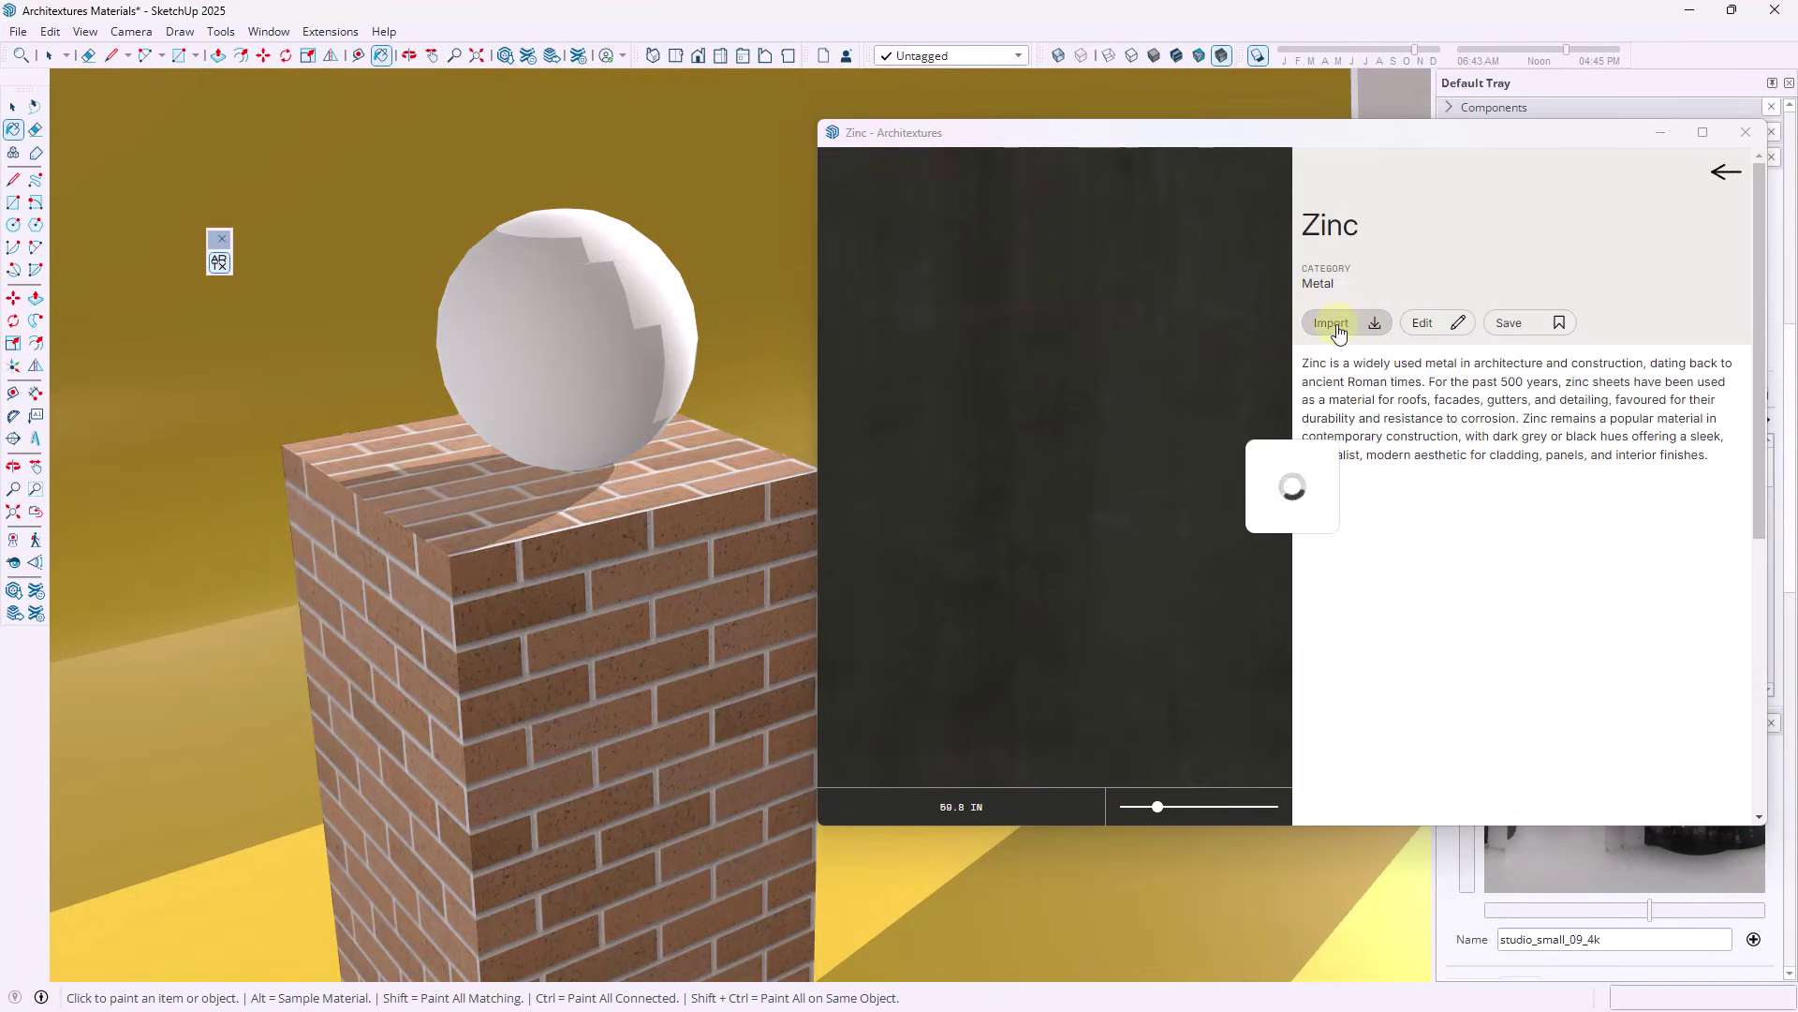
left_click(1654, 133)
Paint the sphere with Zinc and show its Metalness and Roughness settings
left_click(607, 296)
scroll(588, 300, "up", 2)
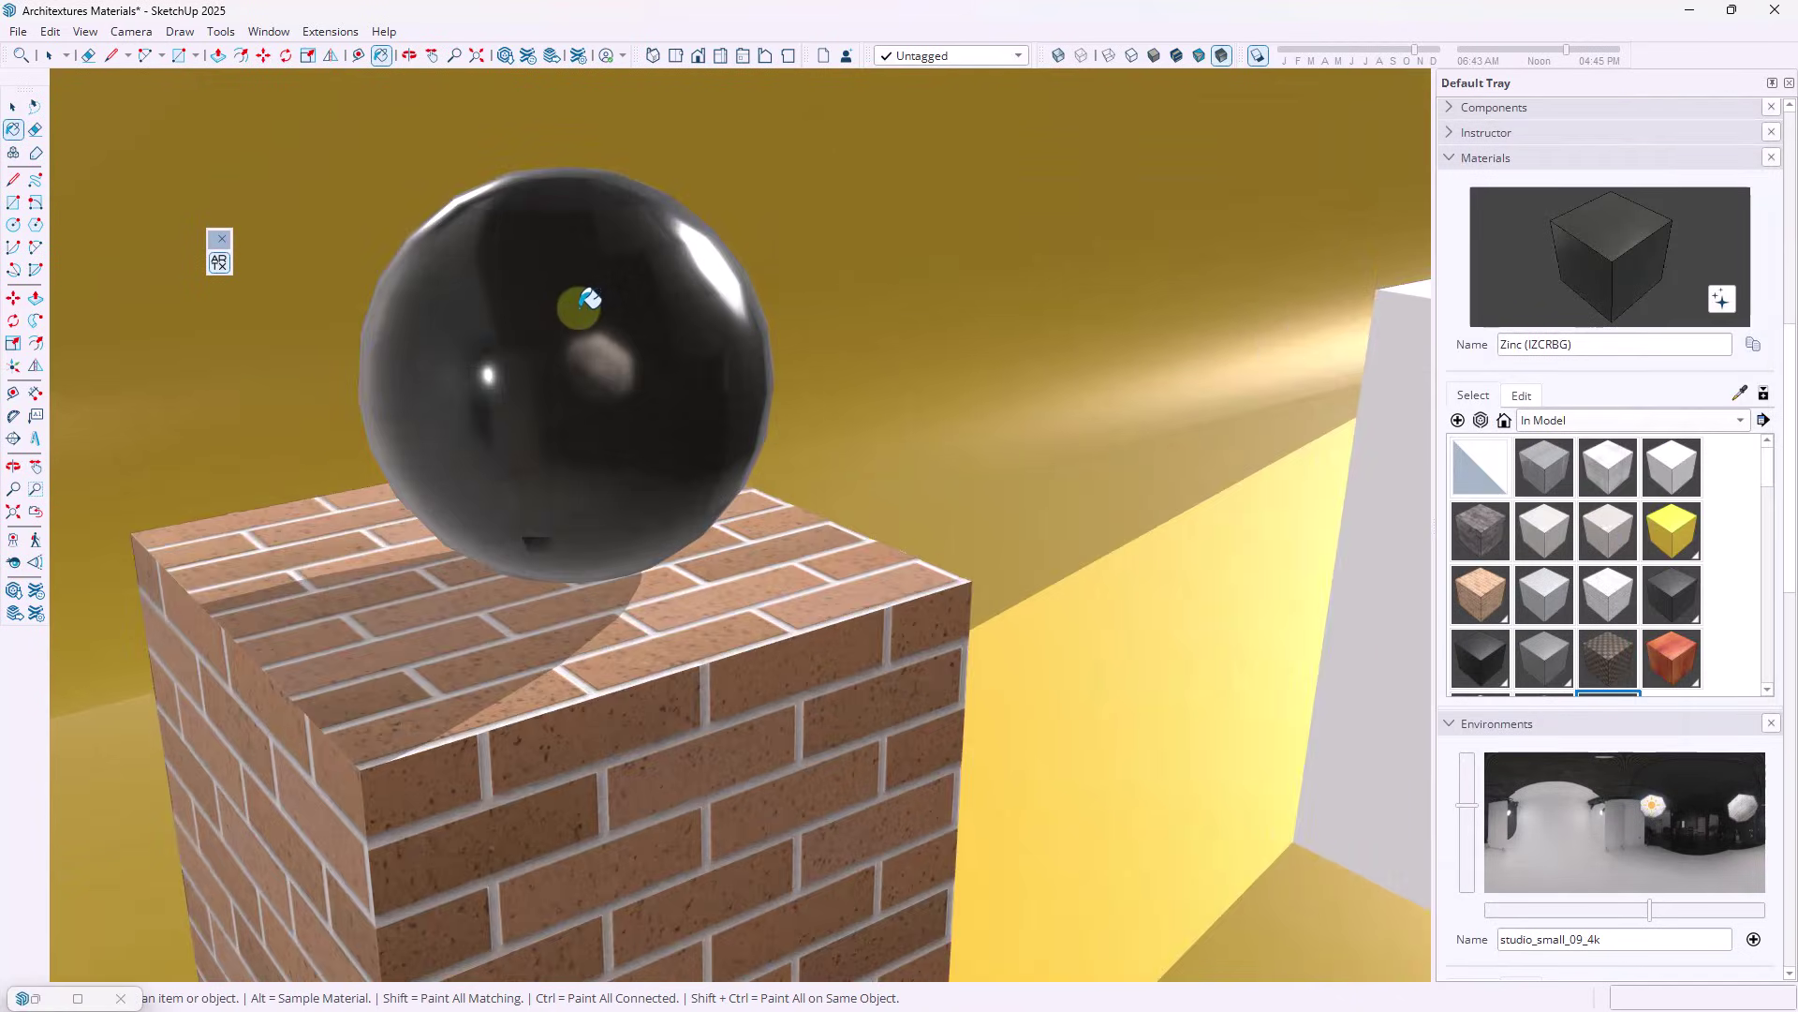
left_click(1521, 395)
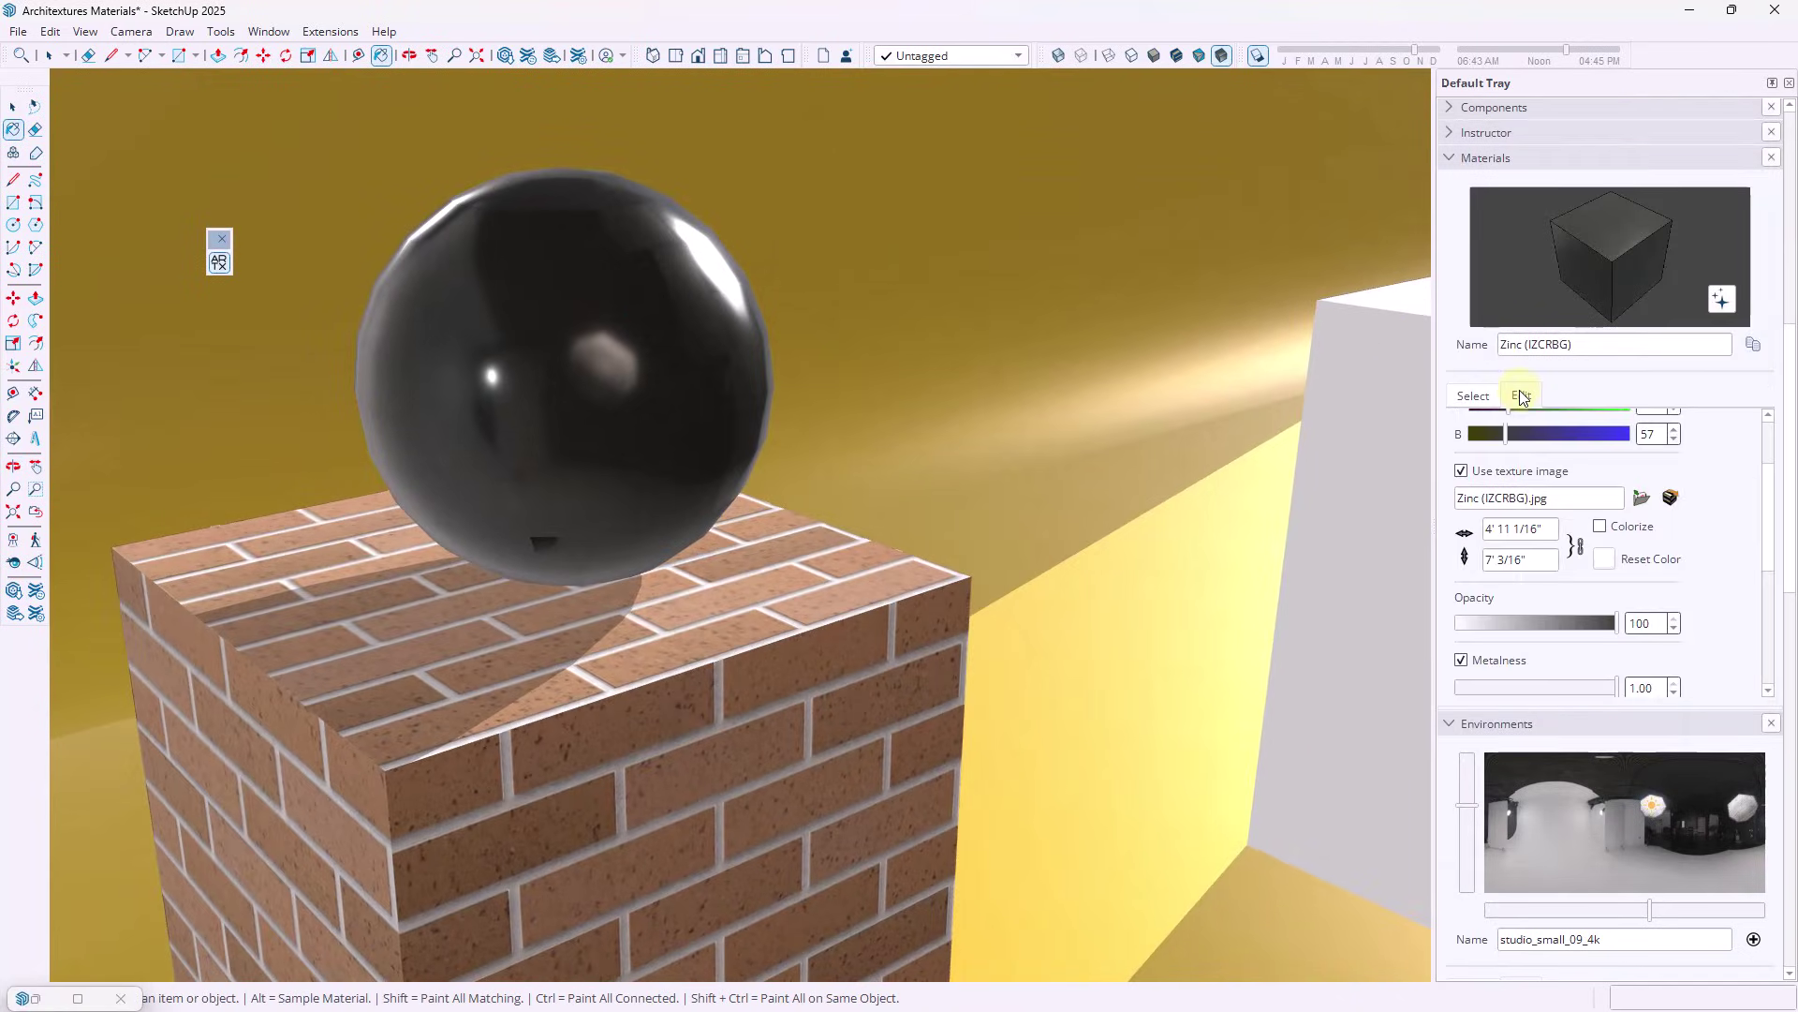
scroll(1732, 552, "down", 3)
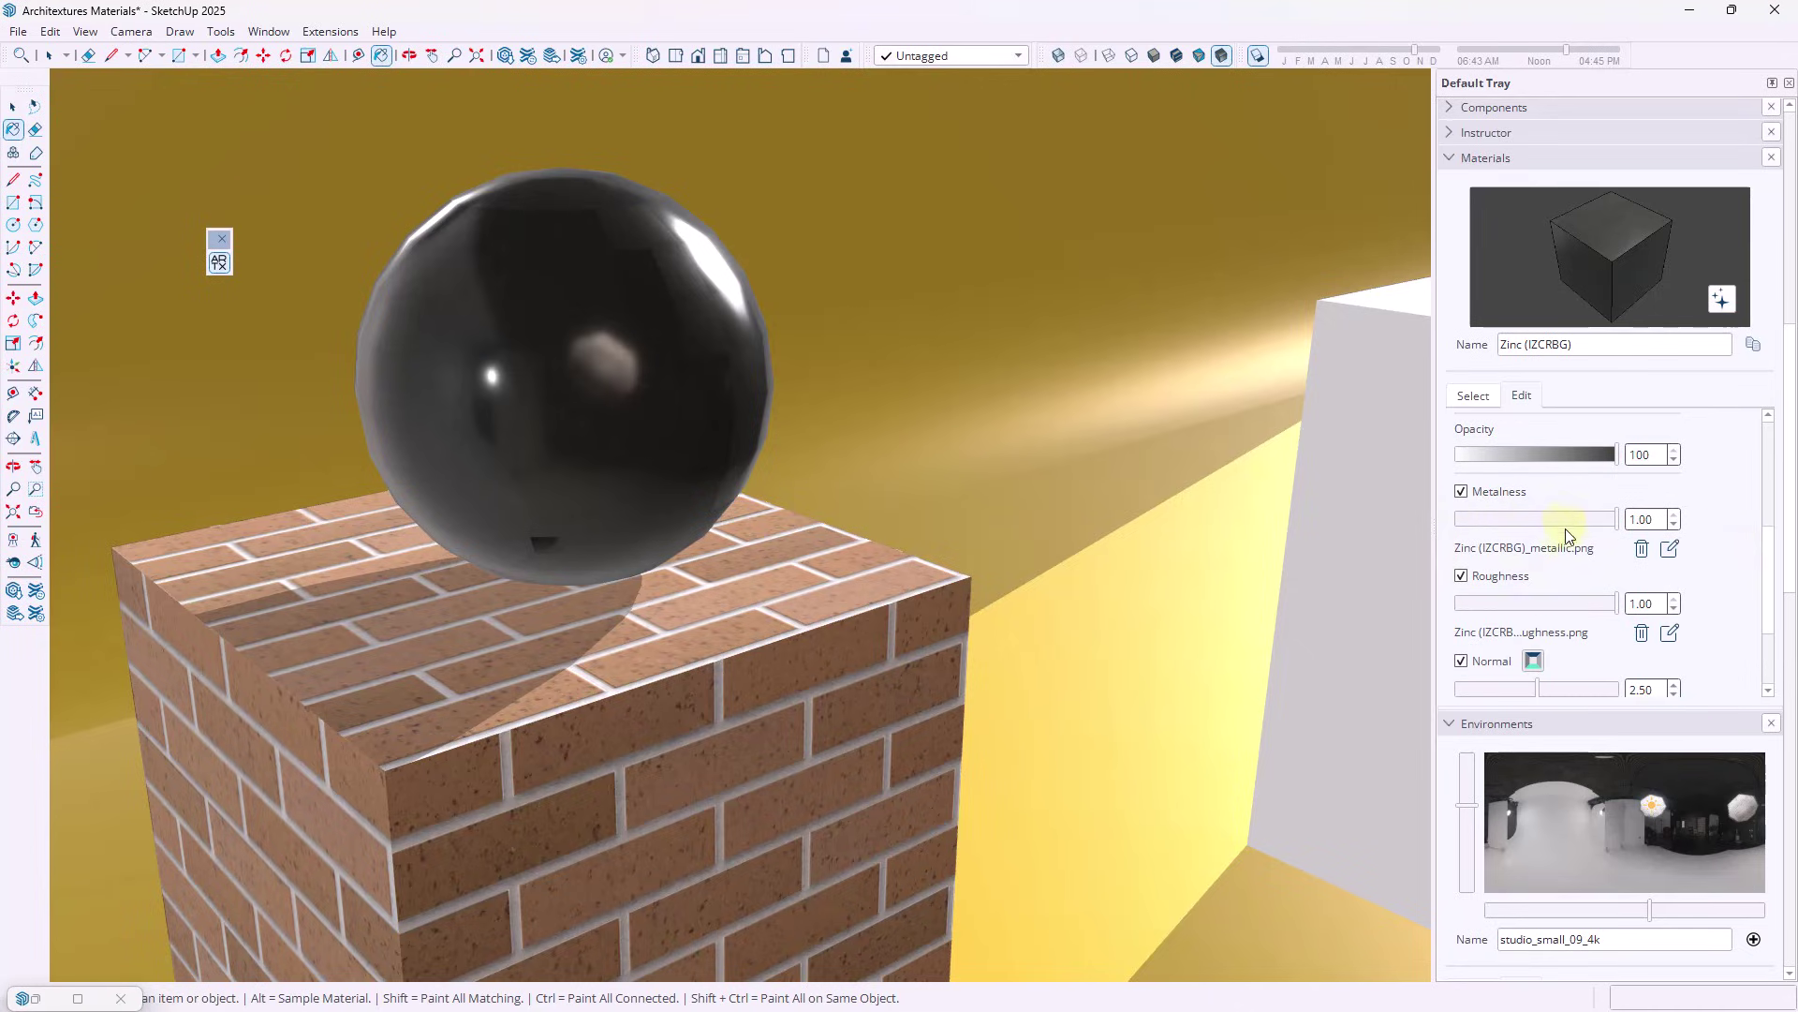
scroll(1576, 587, "down", 2)
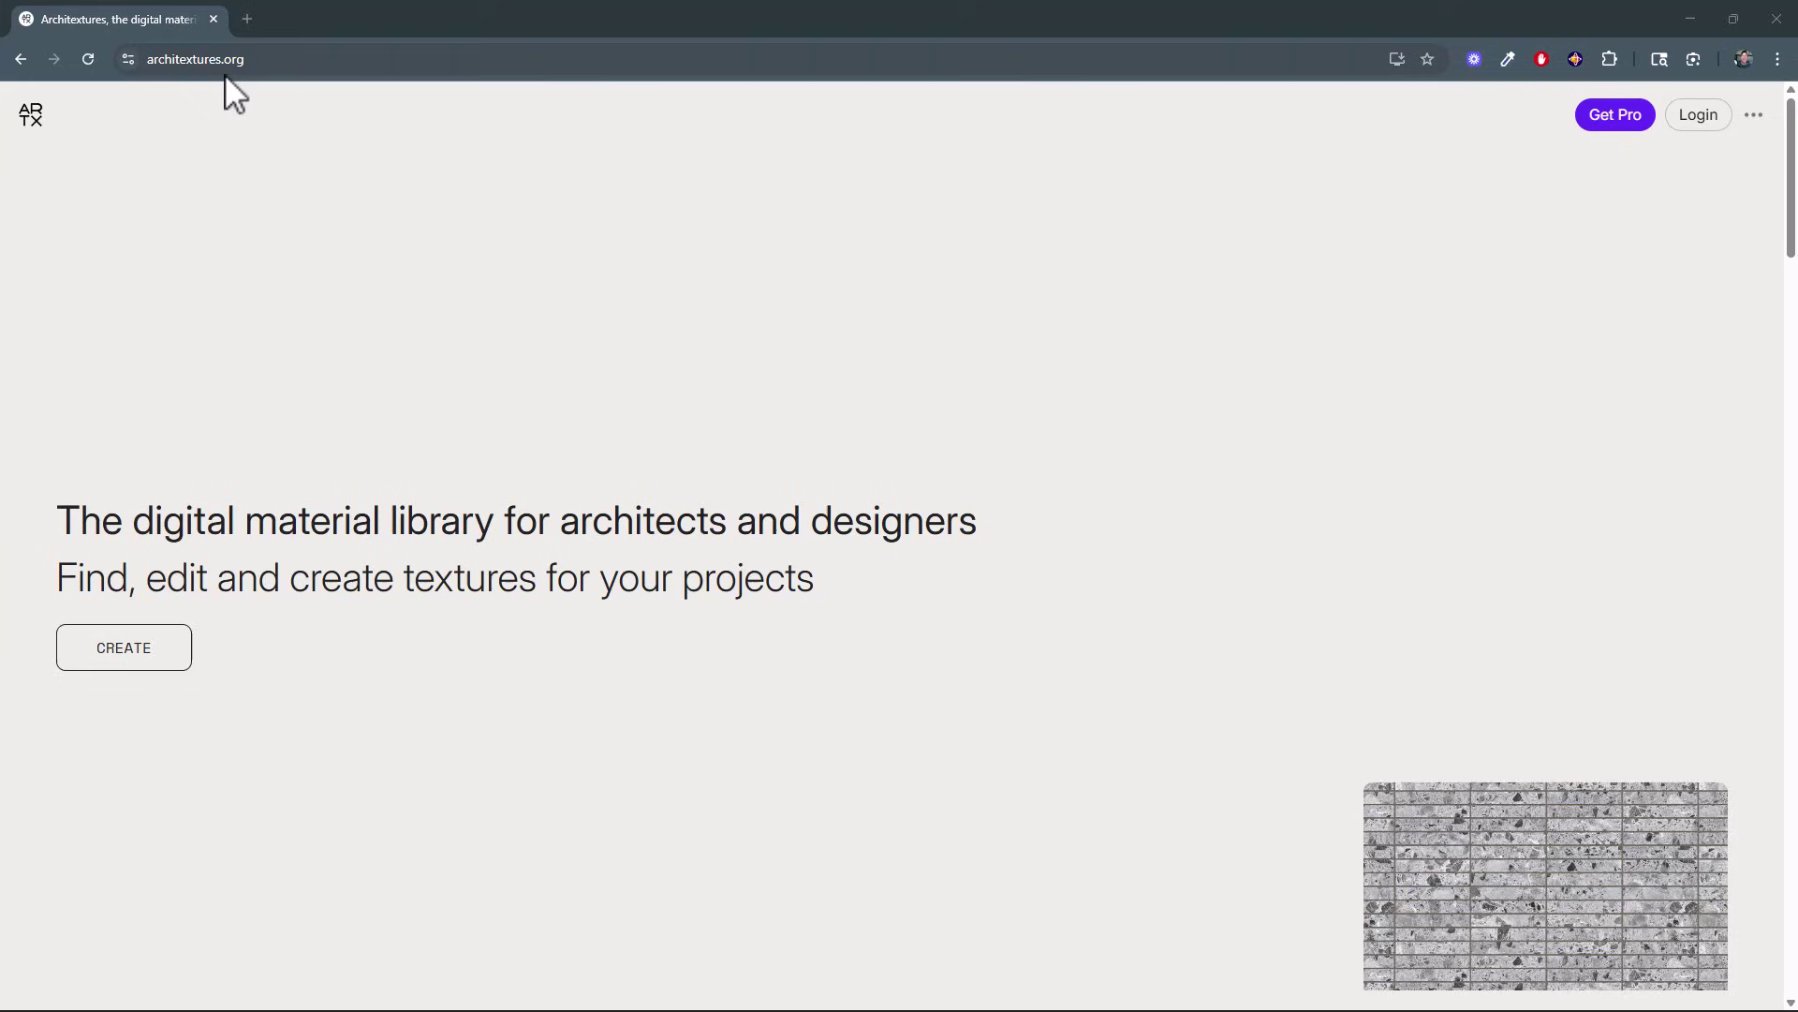
View the Architextures Pro pricing at $7.99 USD per month, comparing the yearly price before returning to monthly
left_click(1616, 120)
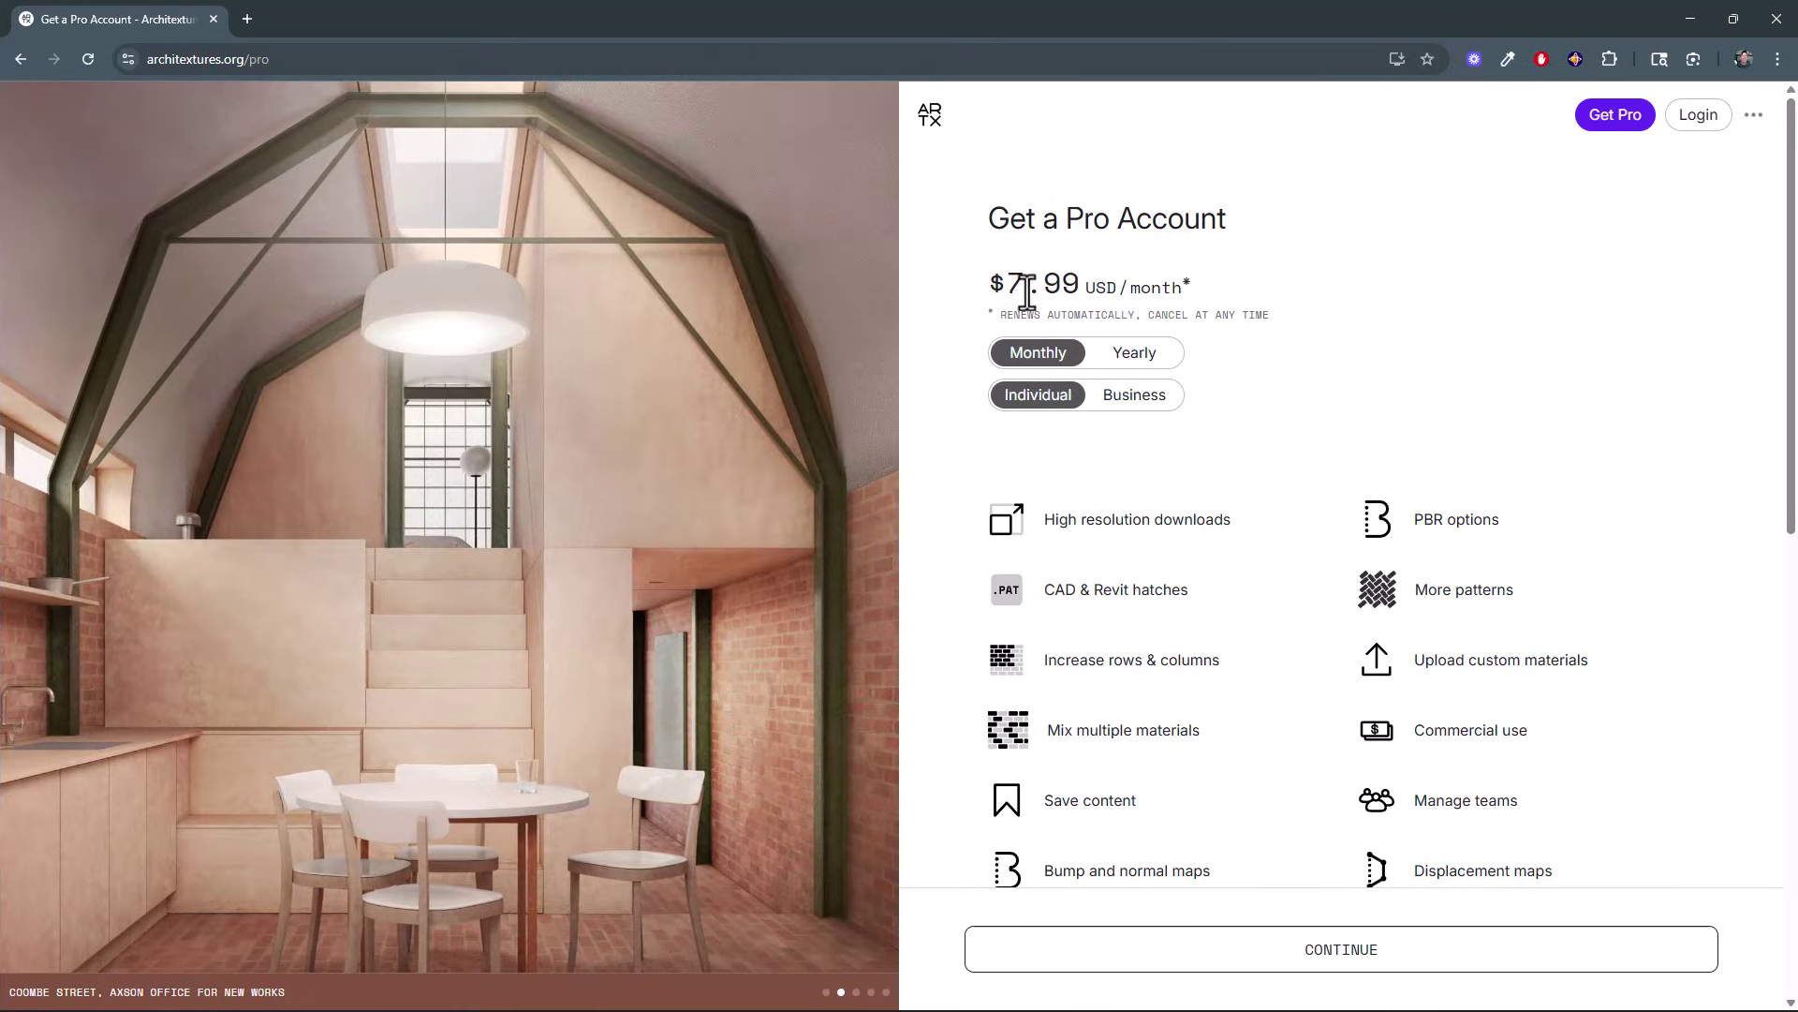
left_click(1110, 354)
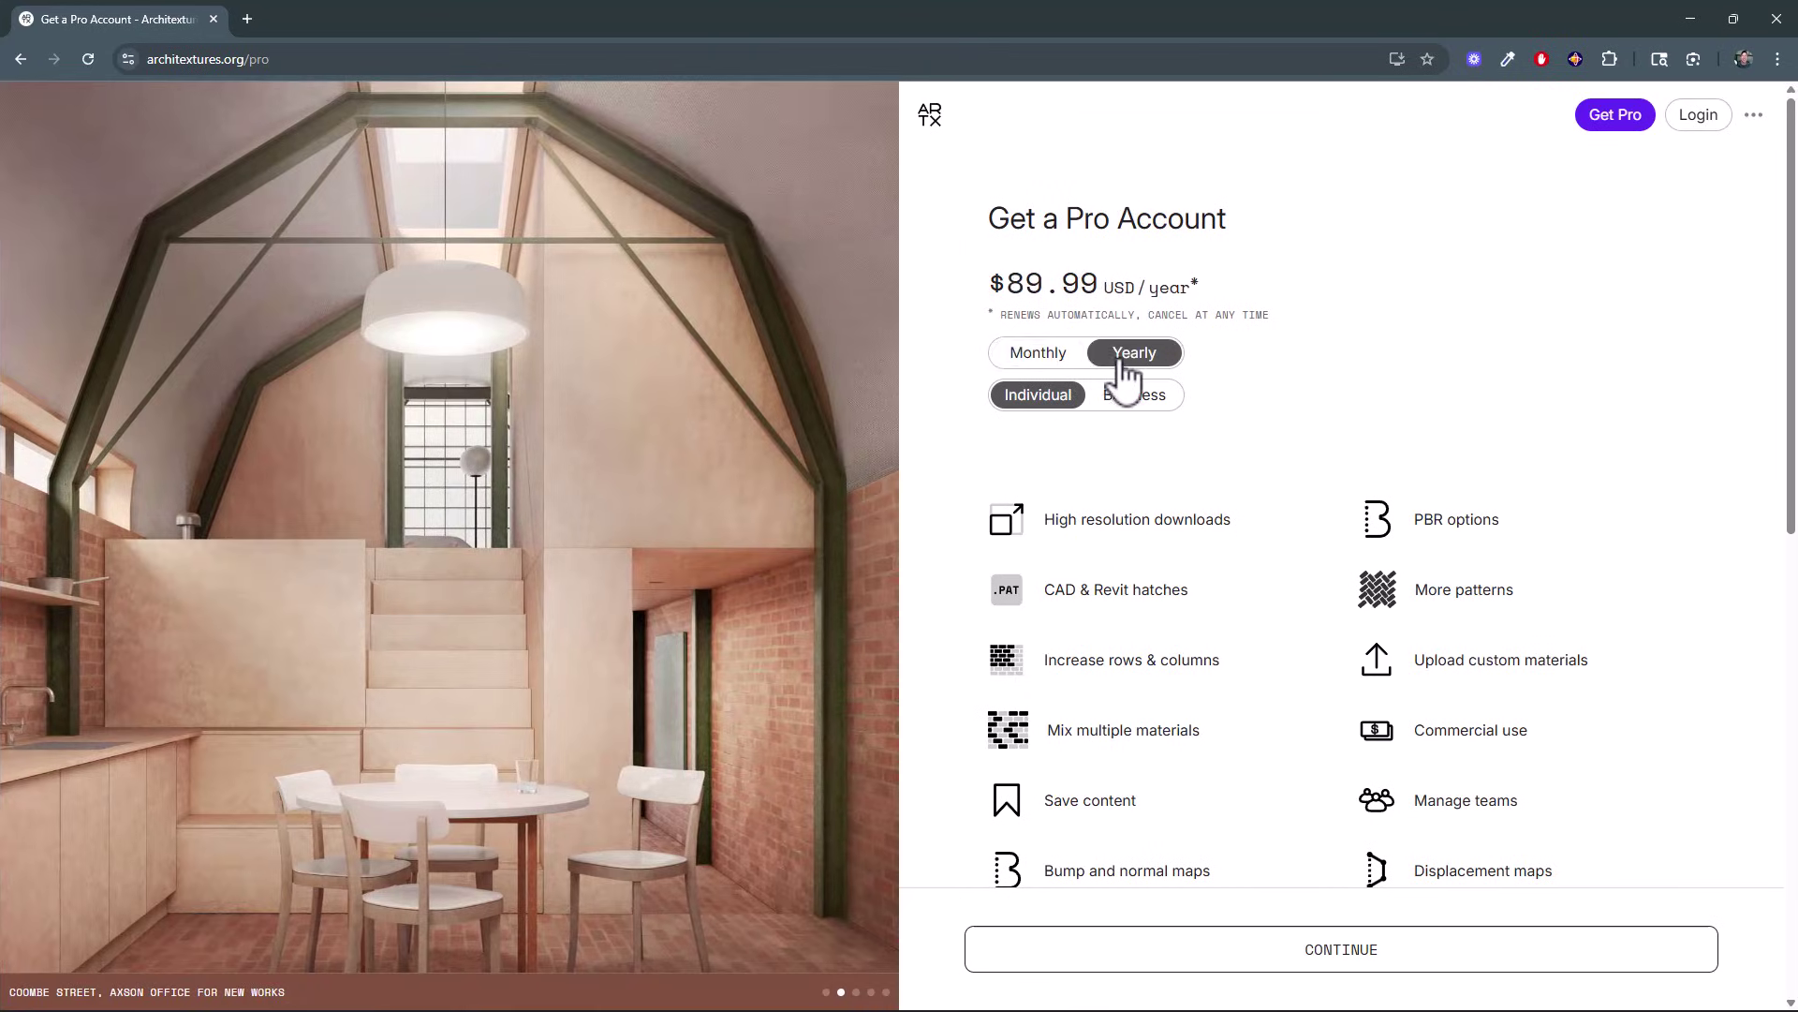
left_click(1027, 350)
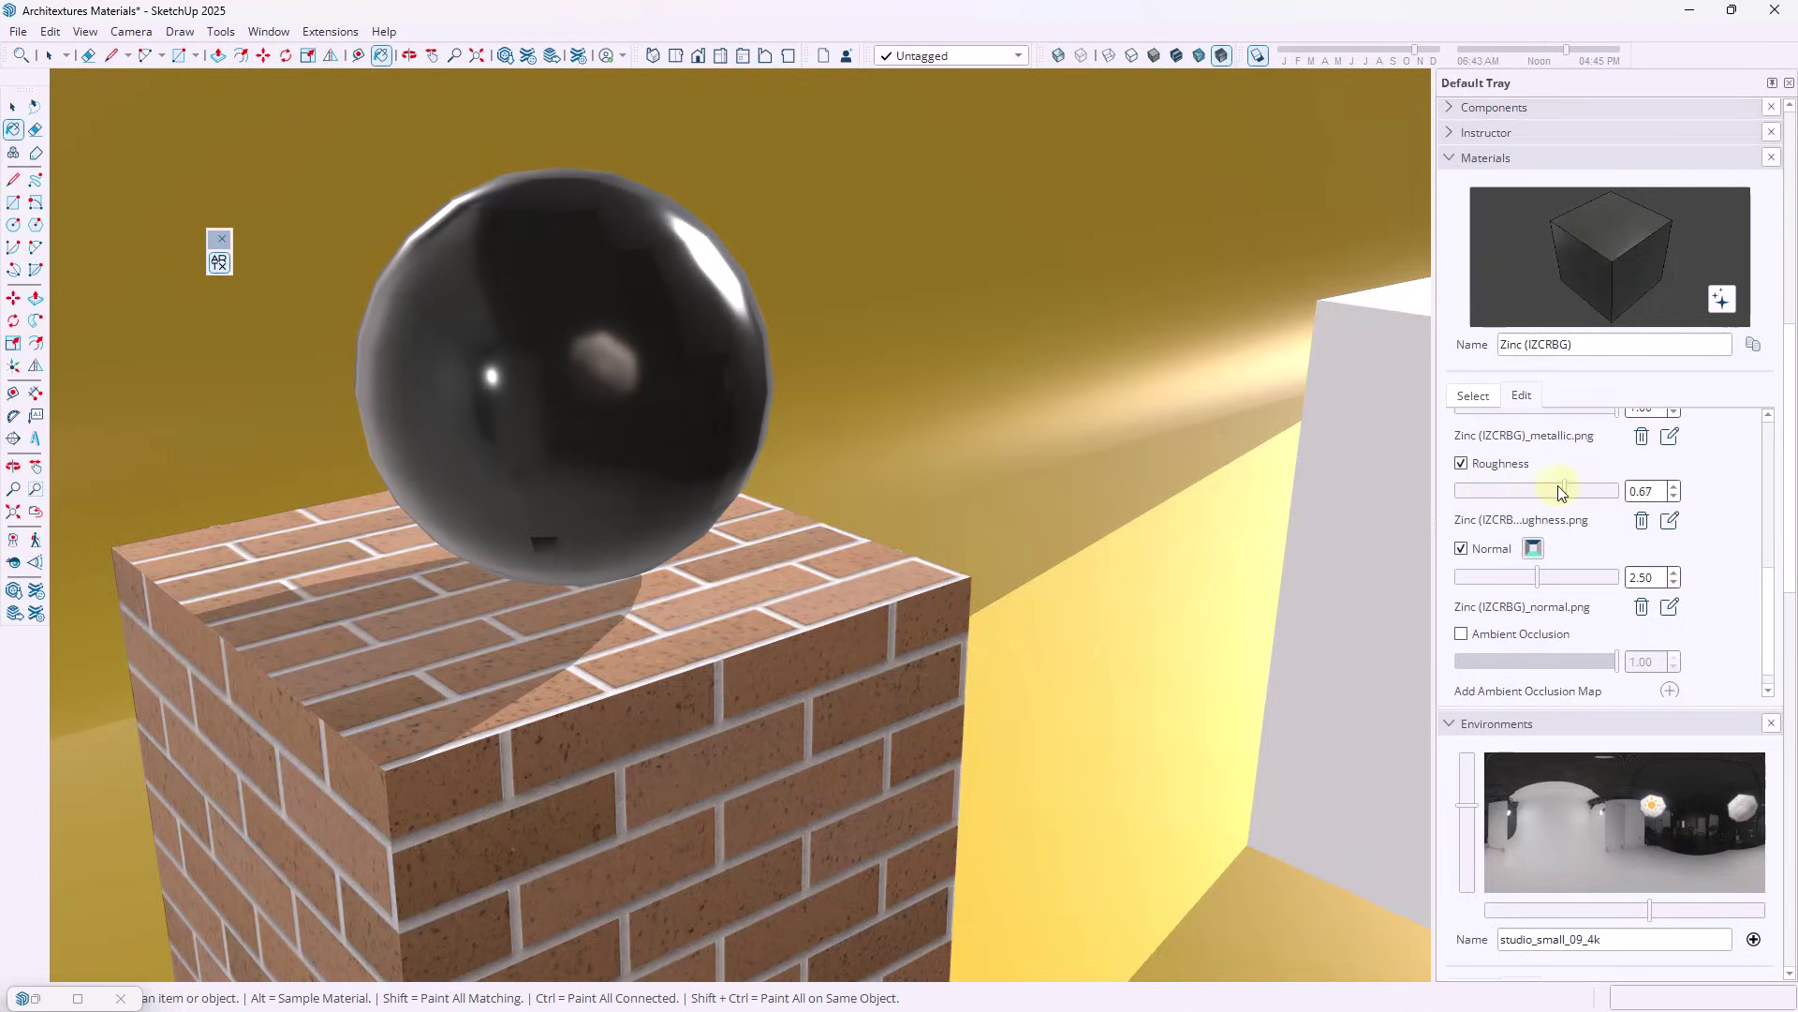
Lower the Zinc (IZCRBG) material's roughness to 0.54 so the sphere looks shinier
mouse_move(1463, 489)
left_mouse_down()
mouse_move(1571, 502)
mouse_move(1457, 524)
mouse_move(1630, 530)
mouse_move(1588, 563)
mouse_move(1457, 563)
mouse_move(1561, 565)
left_mouse_up()
scroll(1541, 506, "up", 3)
scroll(1749, 532, "down", 4)
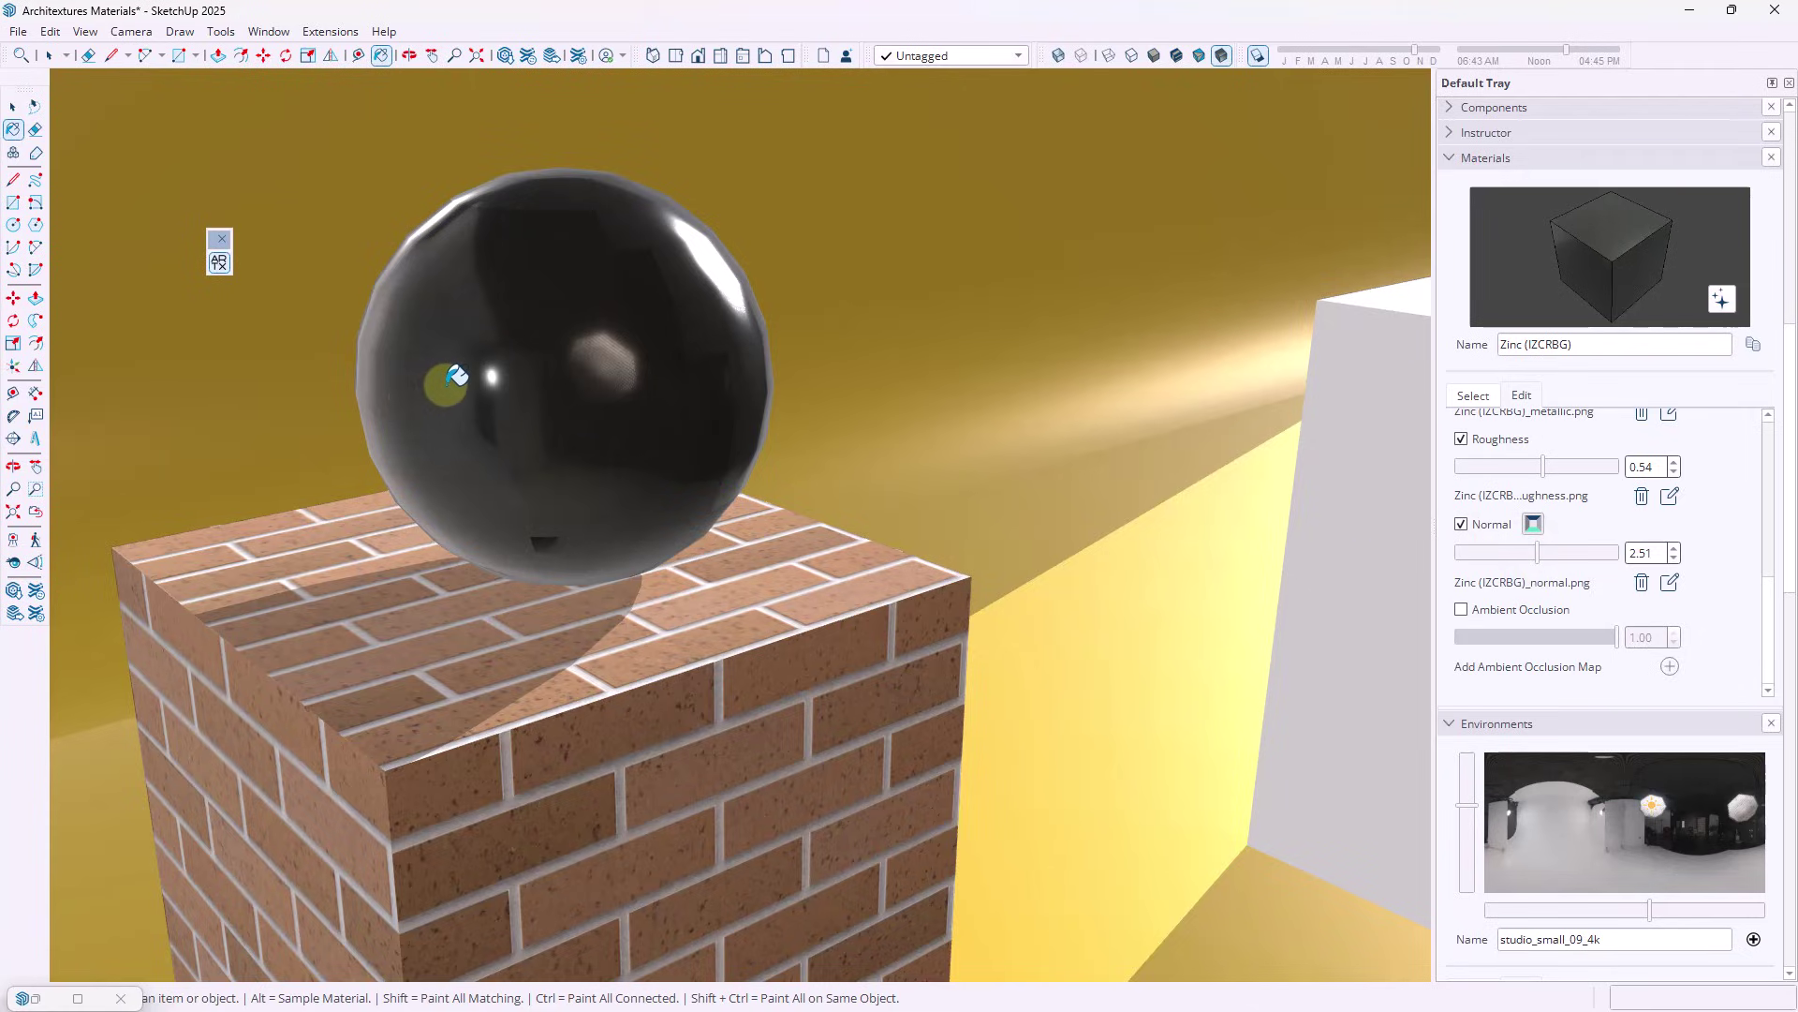
Open the Architextures library and switch its category filter from Metal to Wood, browsing the results
scroll(340, 440, "down", 5)
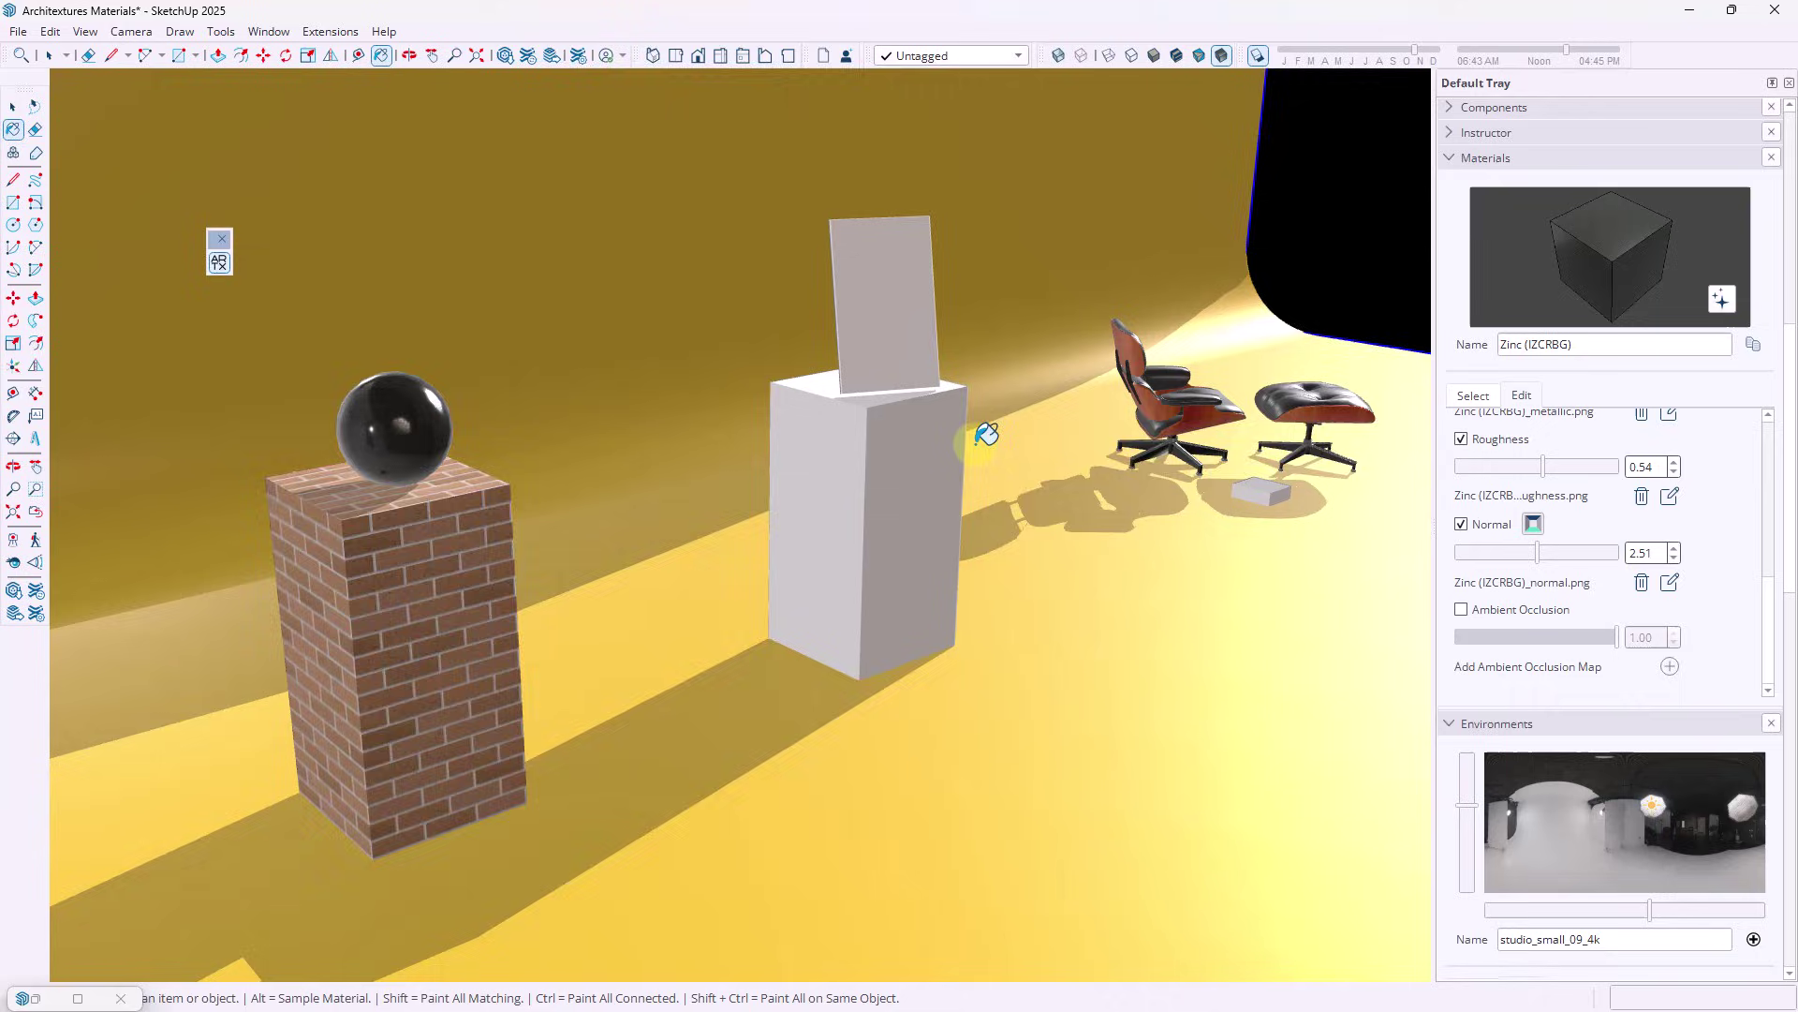
scroll(783, 527, "up", 5)
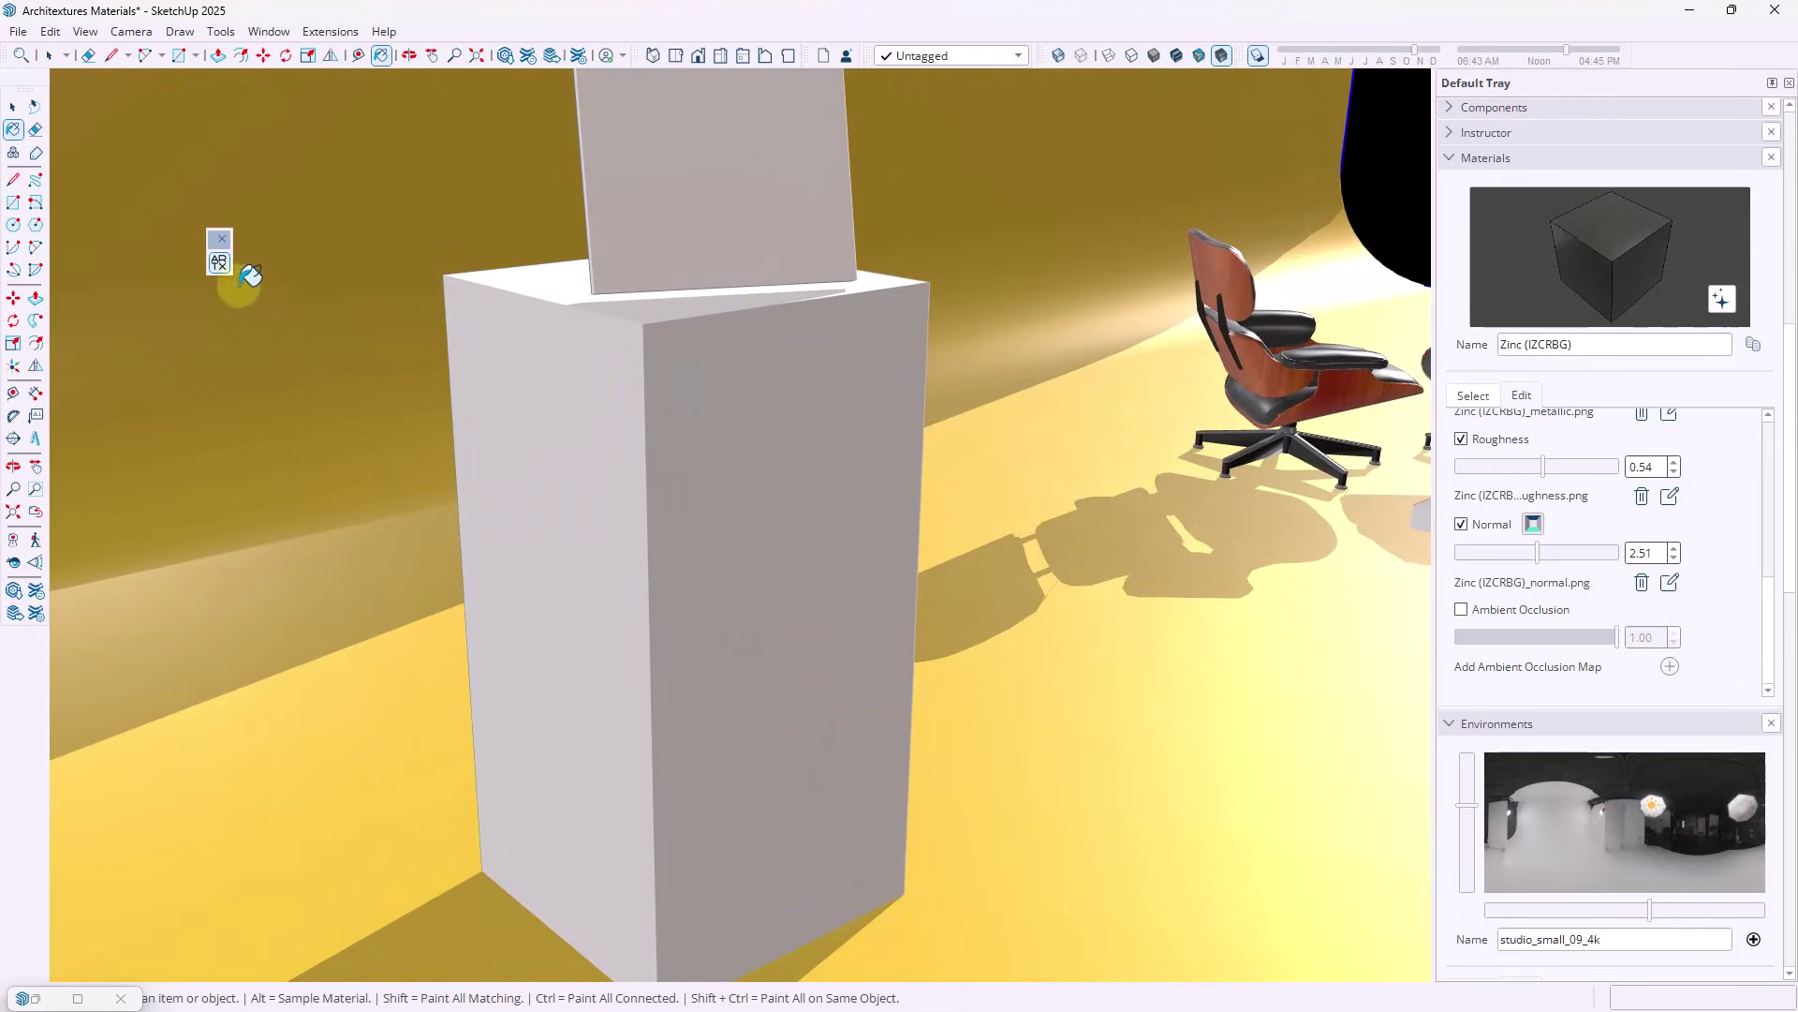
left_click(219, 262)
left_click(1726, 171)
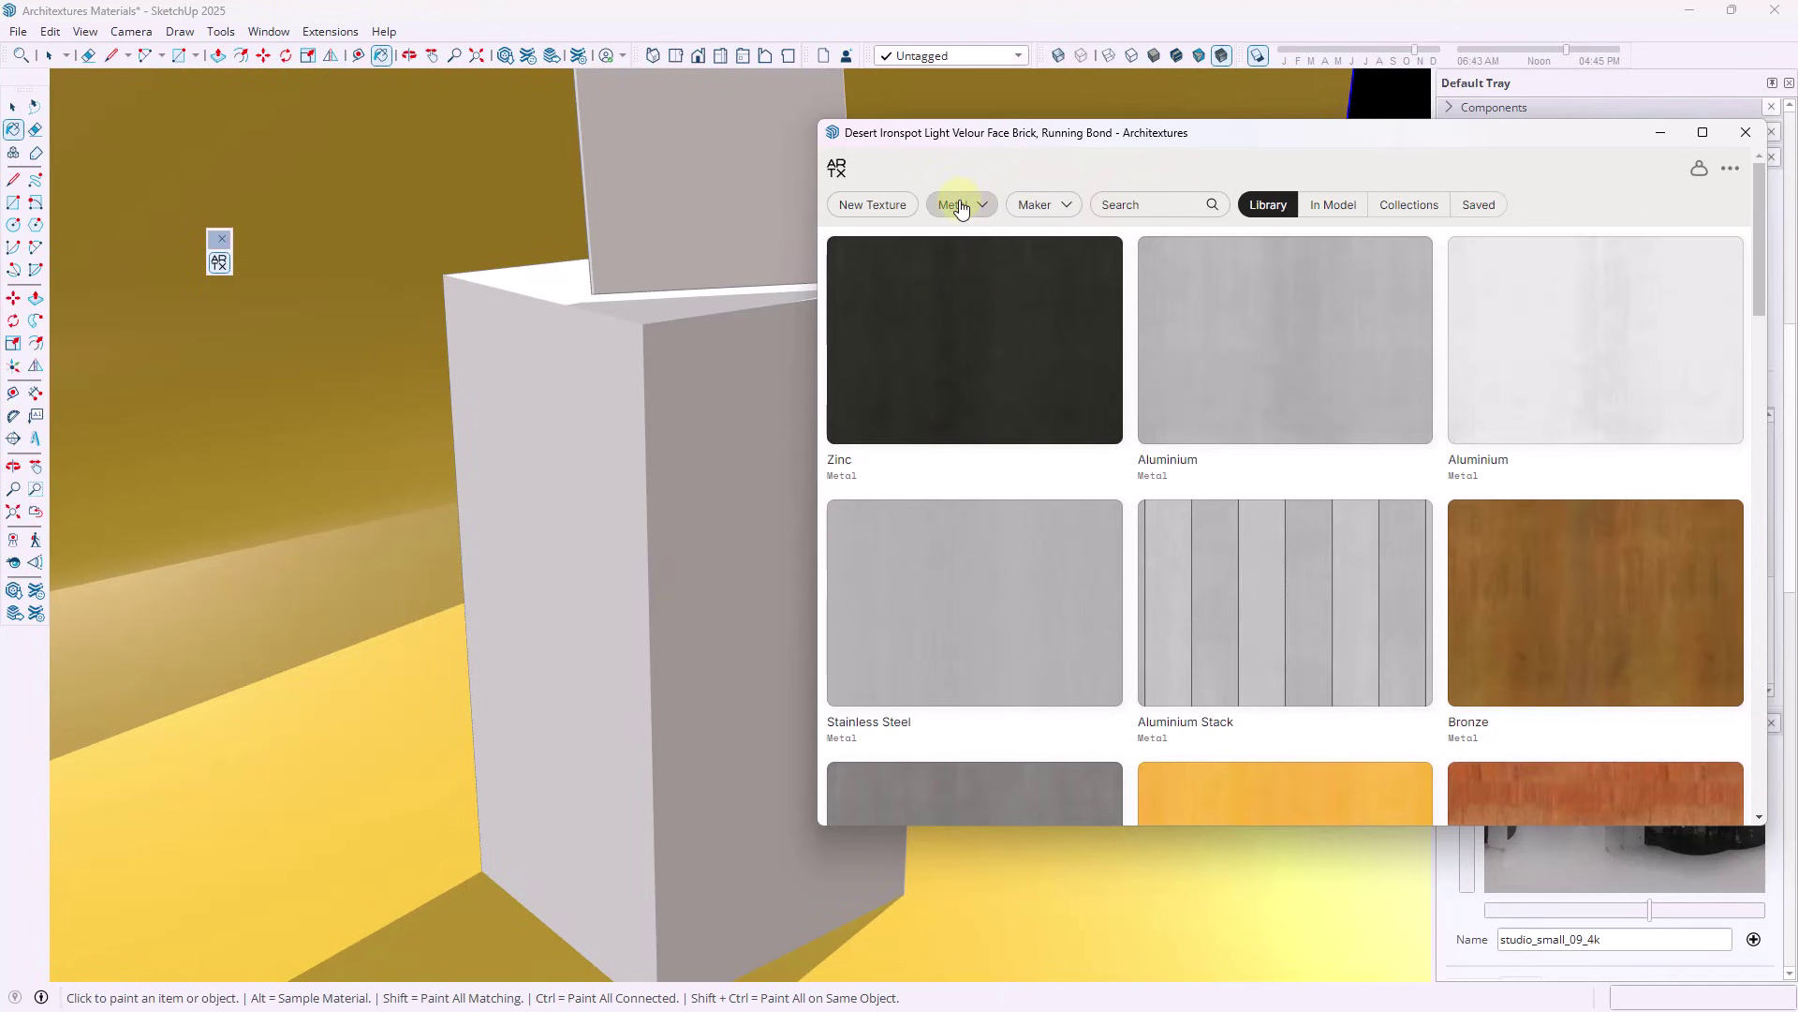
left_click(960, 206)
left_click(991, 386)
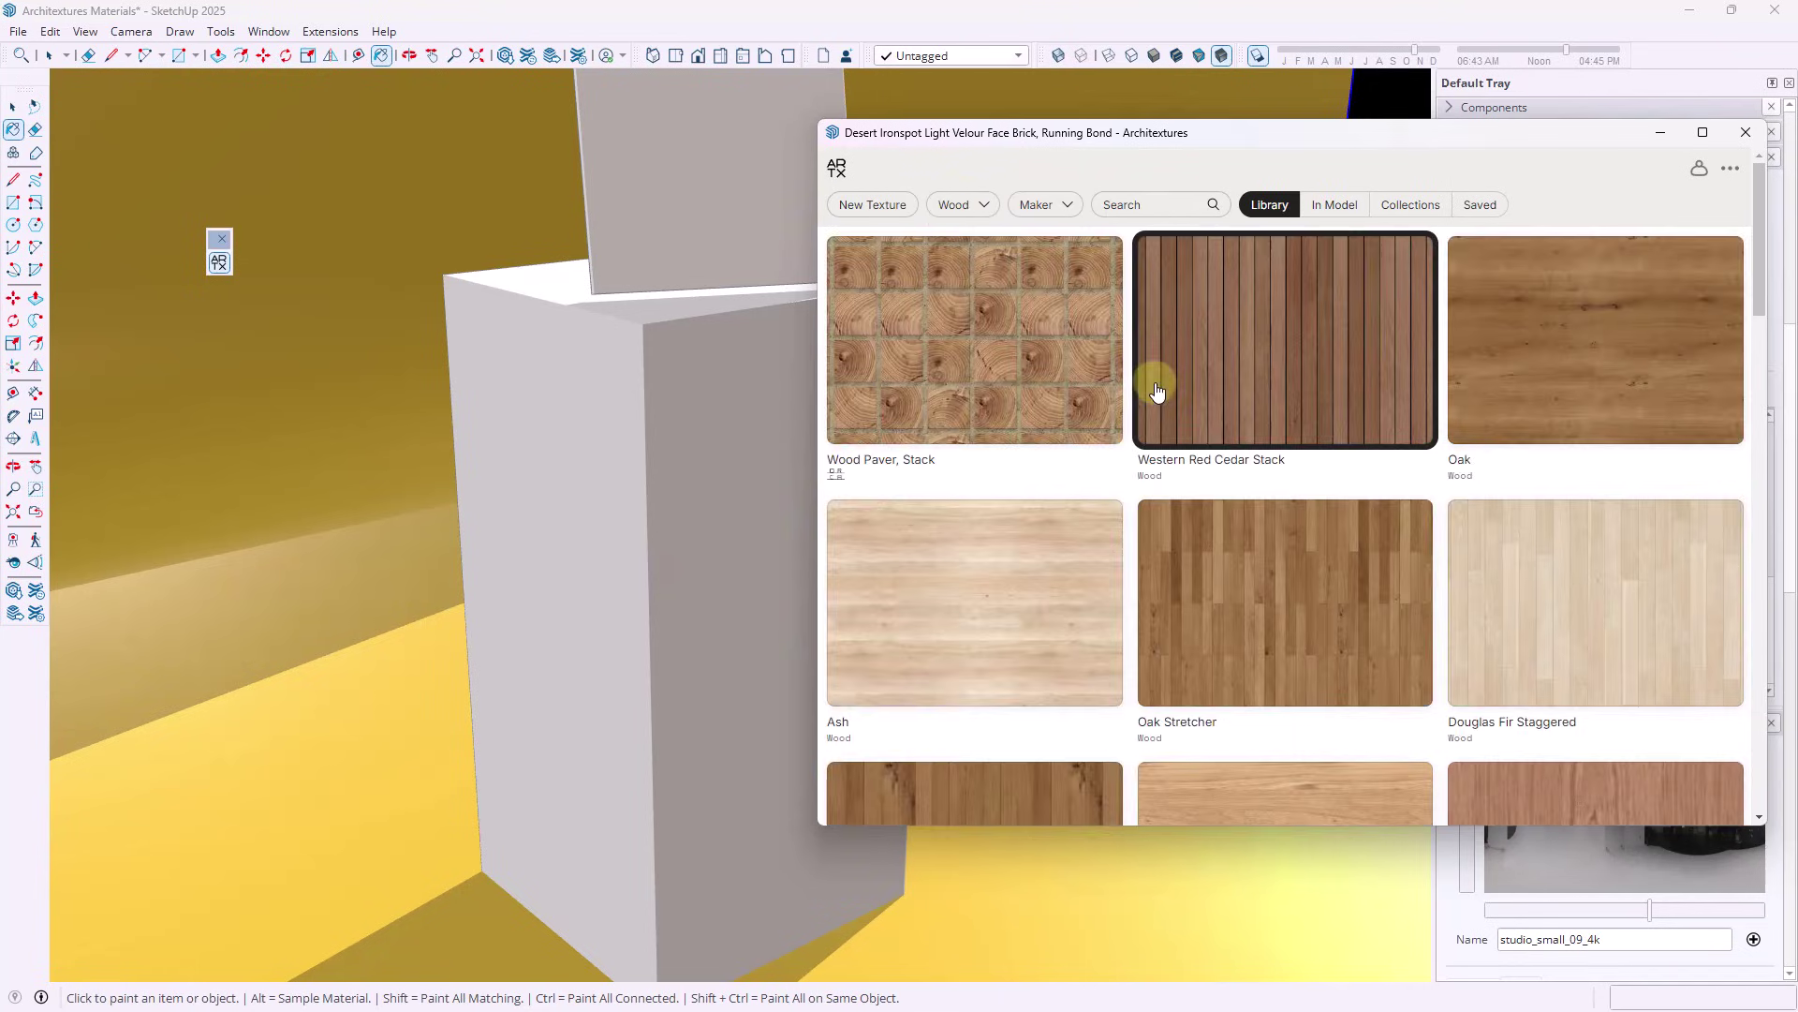
scroll(1160, 384, "down", 6)
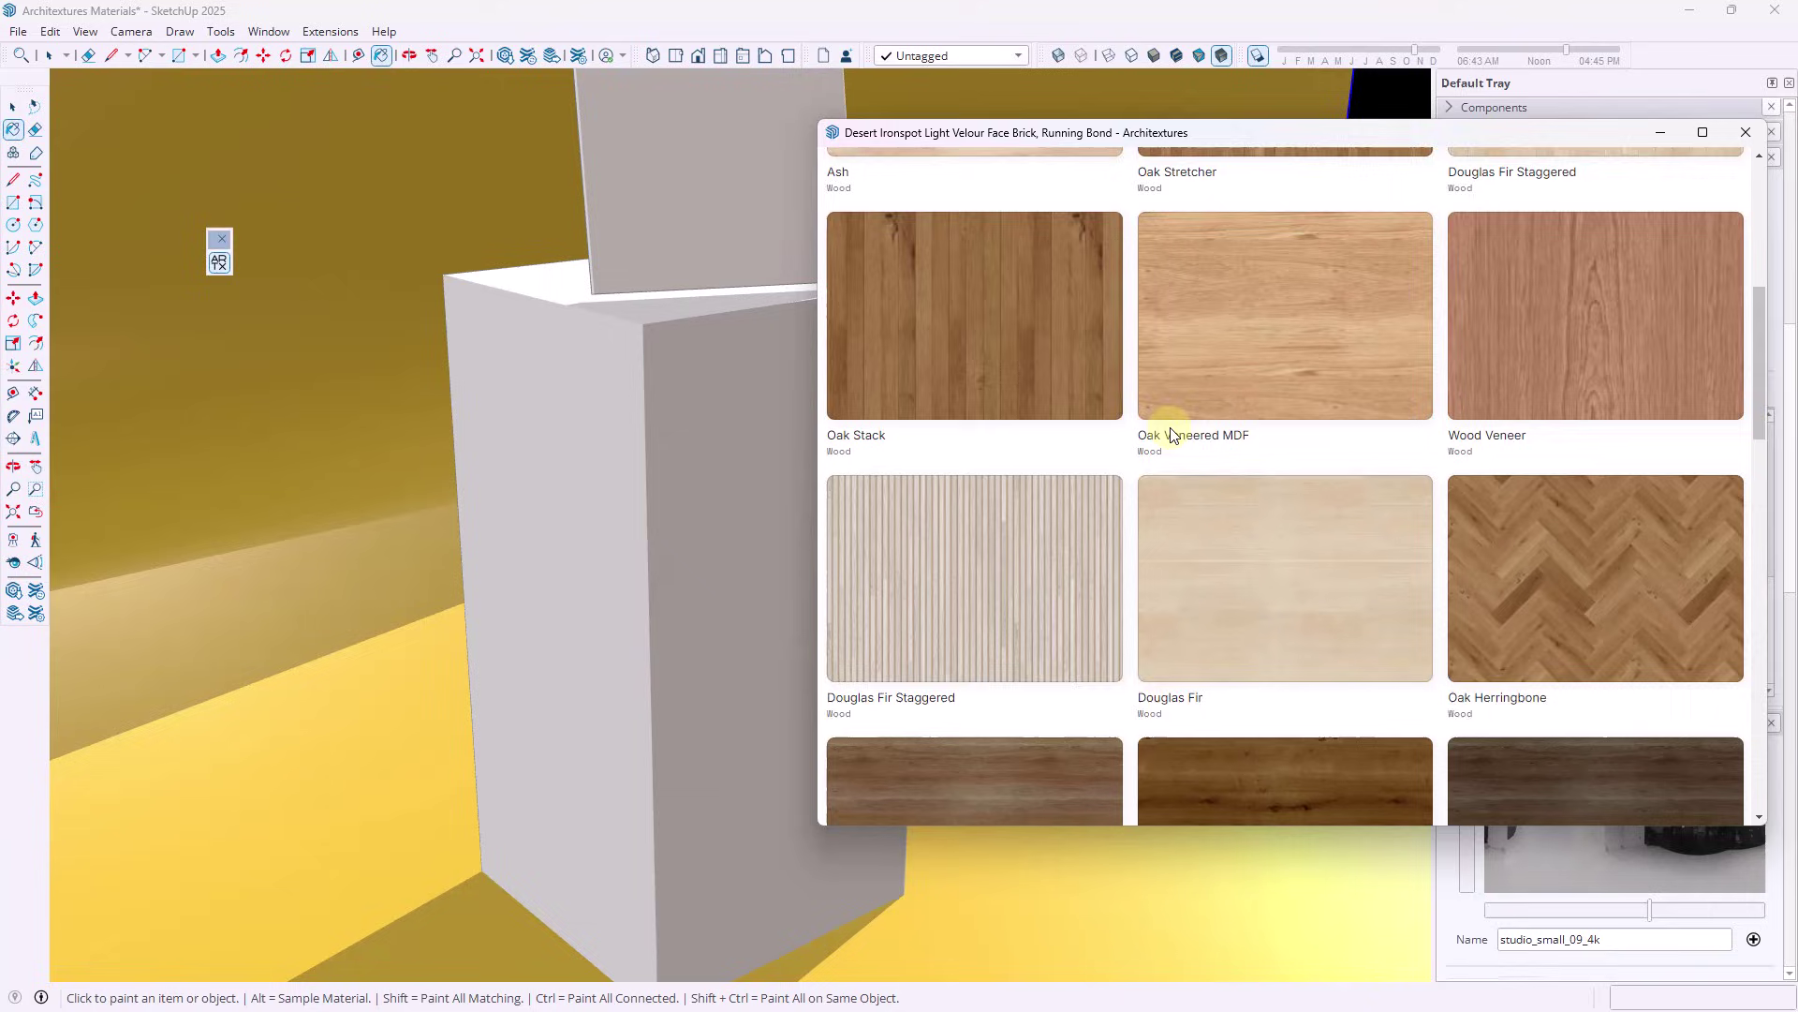
scroll(1171, 436, "down", 2)
scroll(1209, 446, "down", 4)
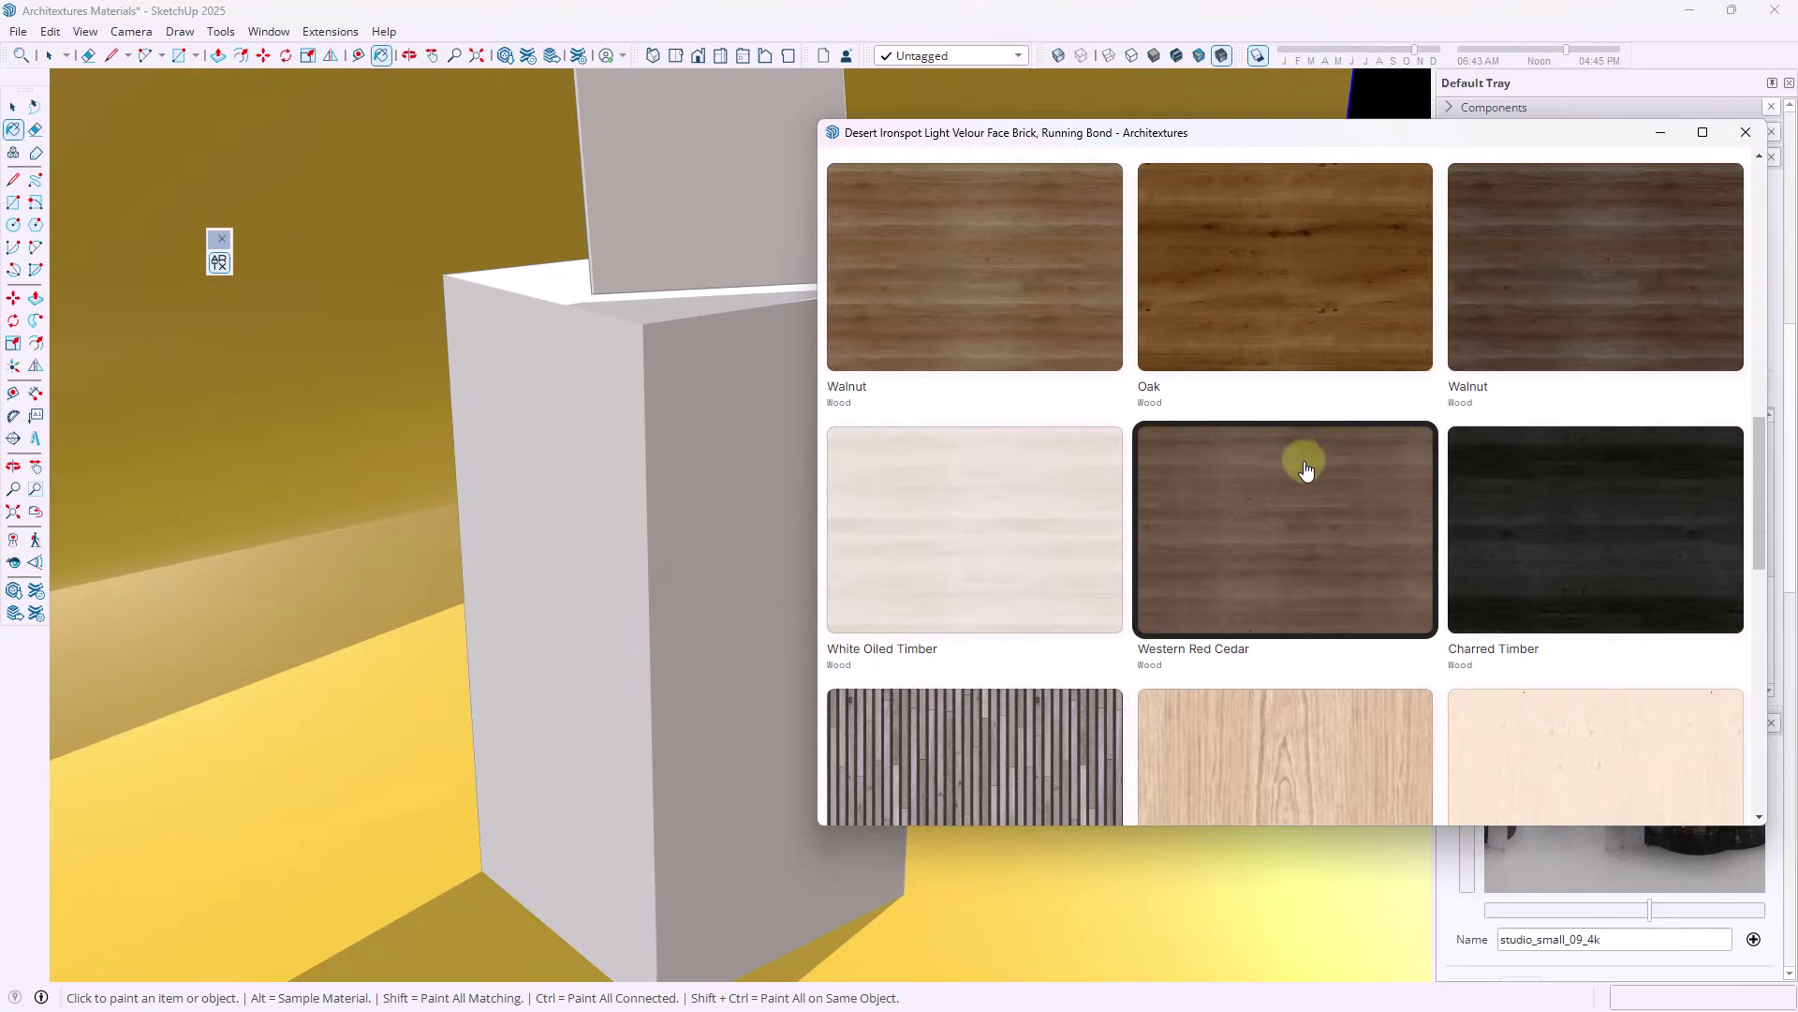
scroll(1348, 534, "up", 1)
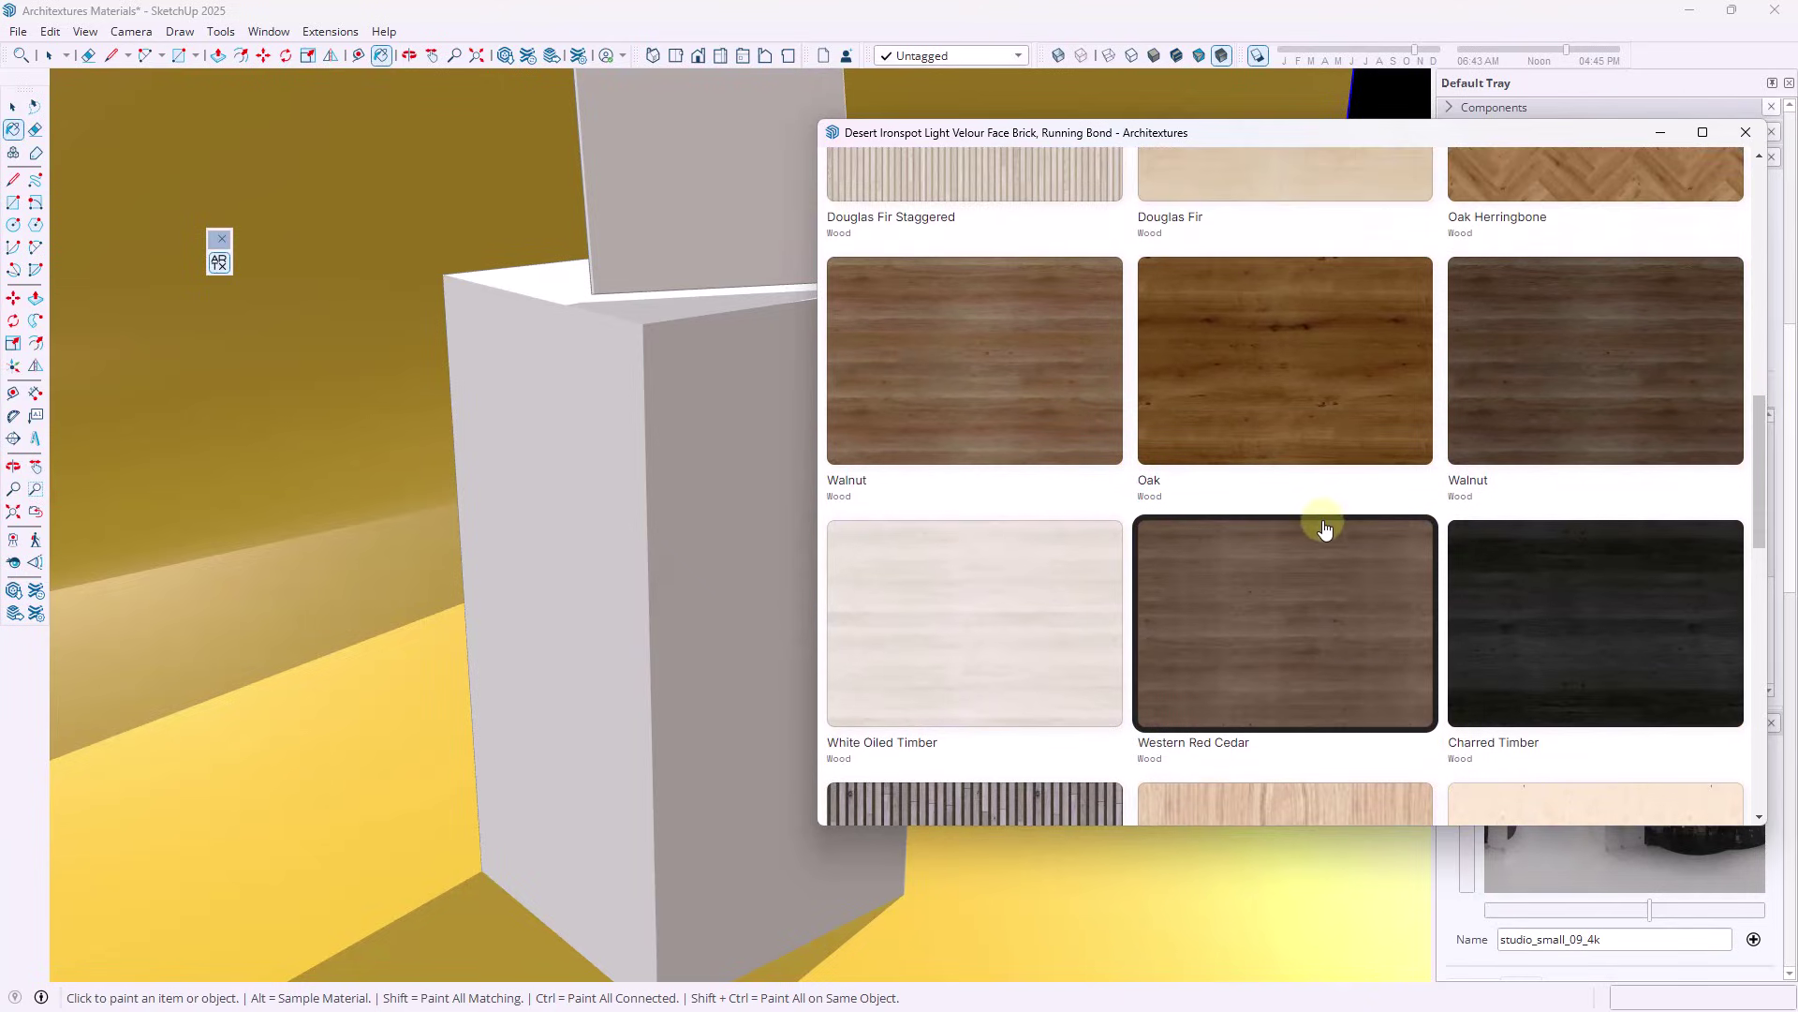
Edit the Oak wood texture and choose the Stack pattern, after briefly trying Staggered
left_click(1279, 382)
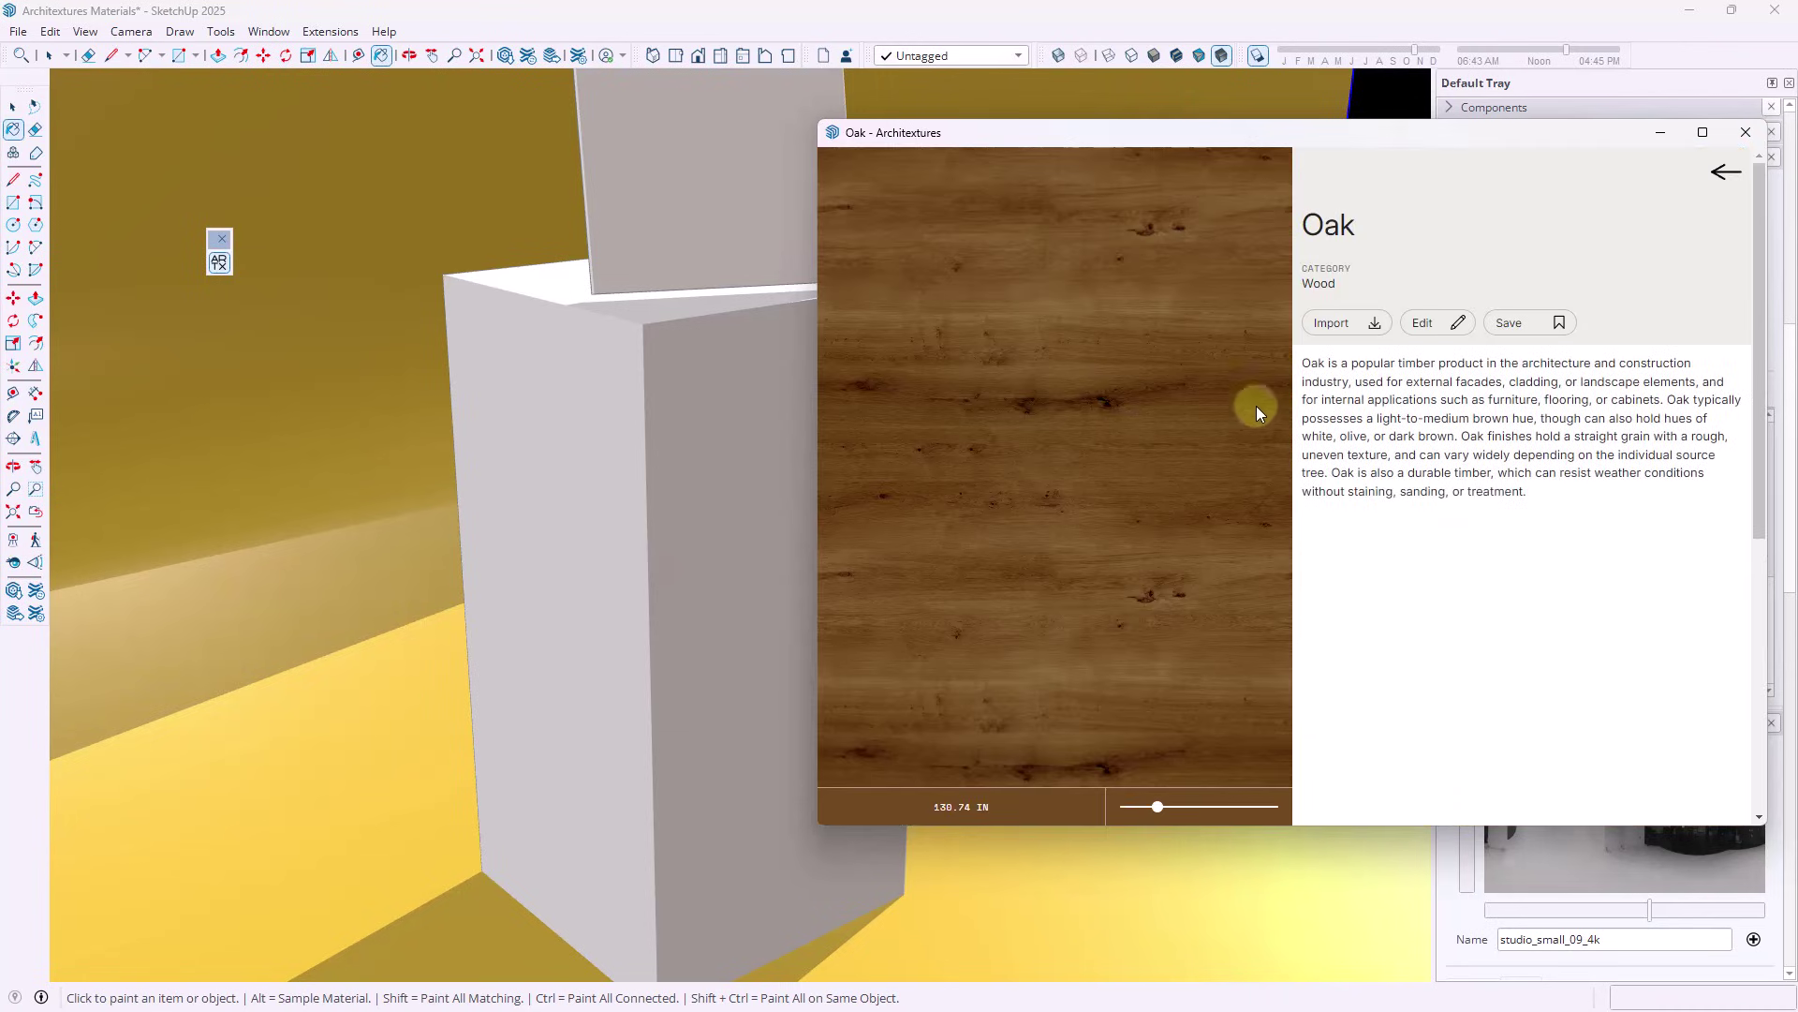
left_click(1450, 323)
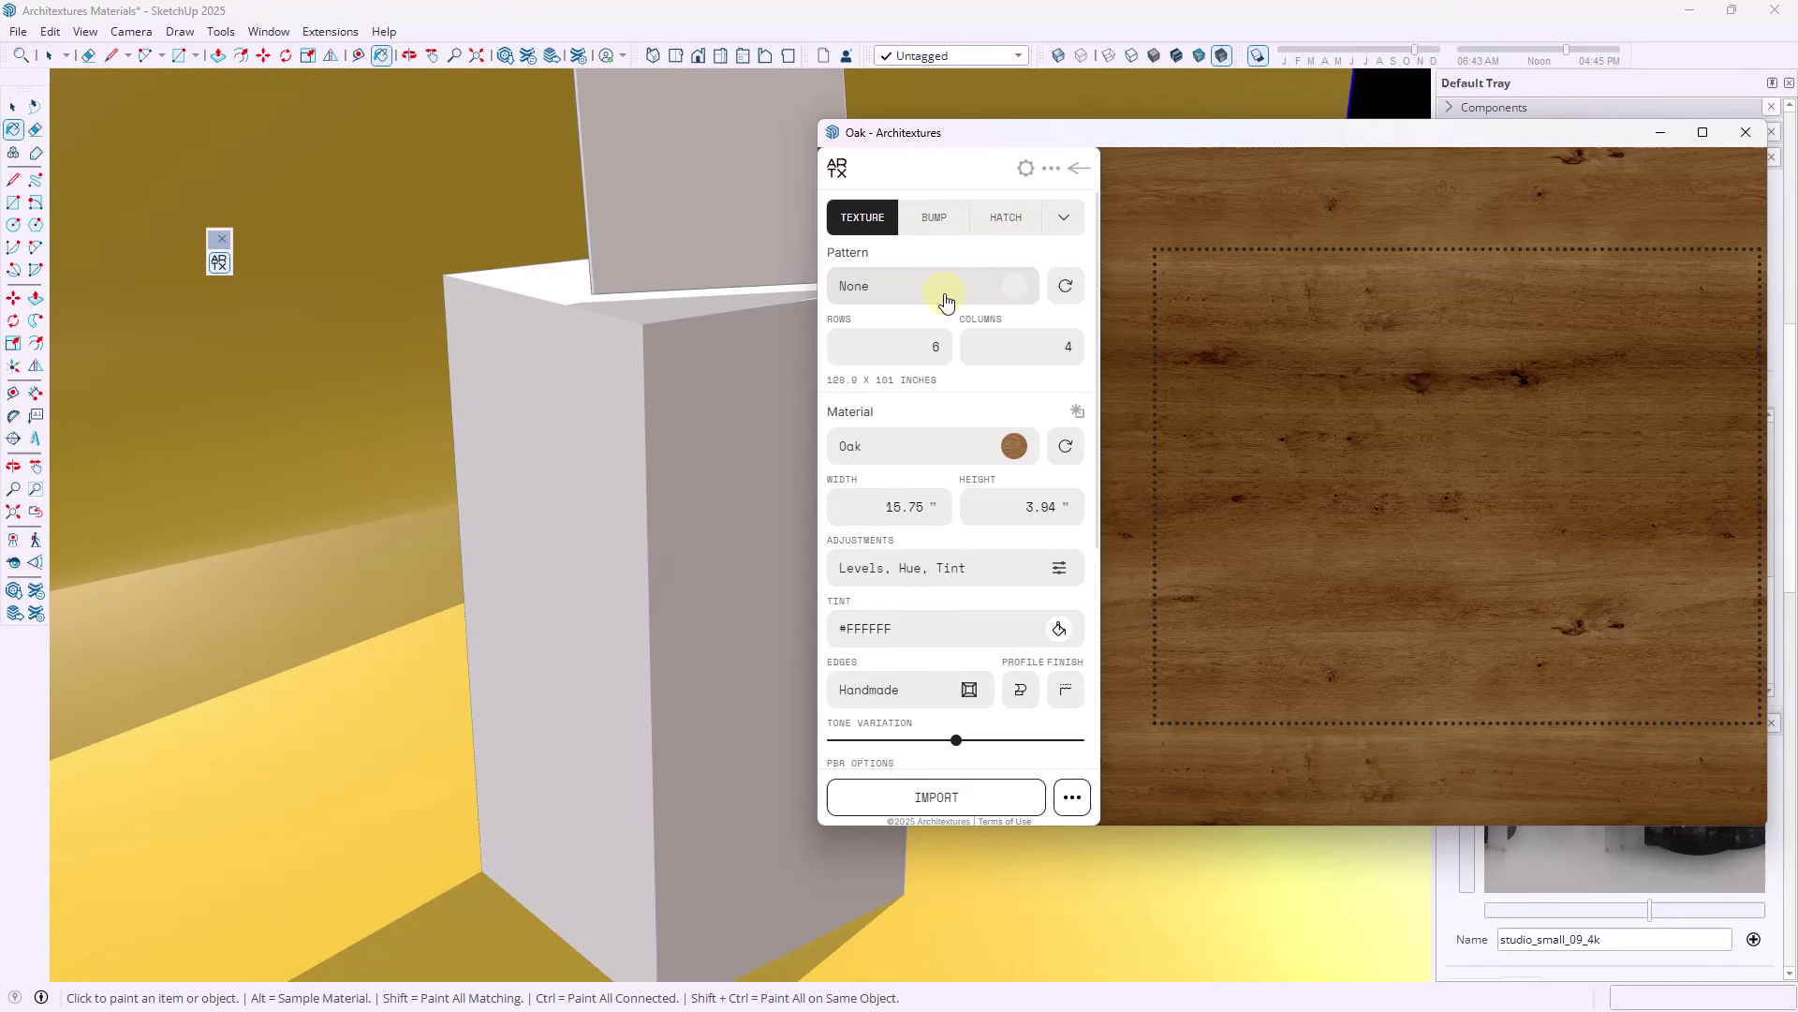
left_click(946, 299)
left_click(1334, 266)
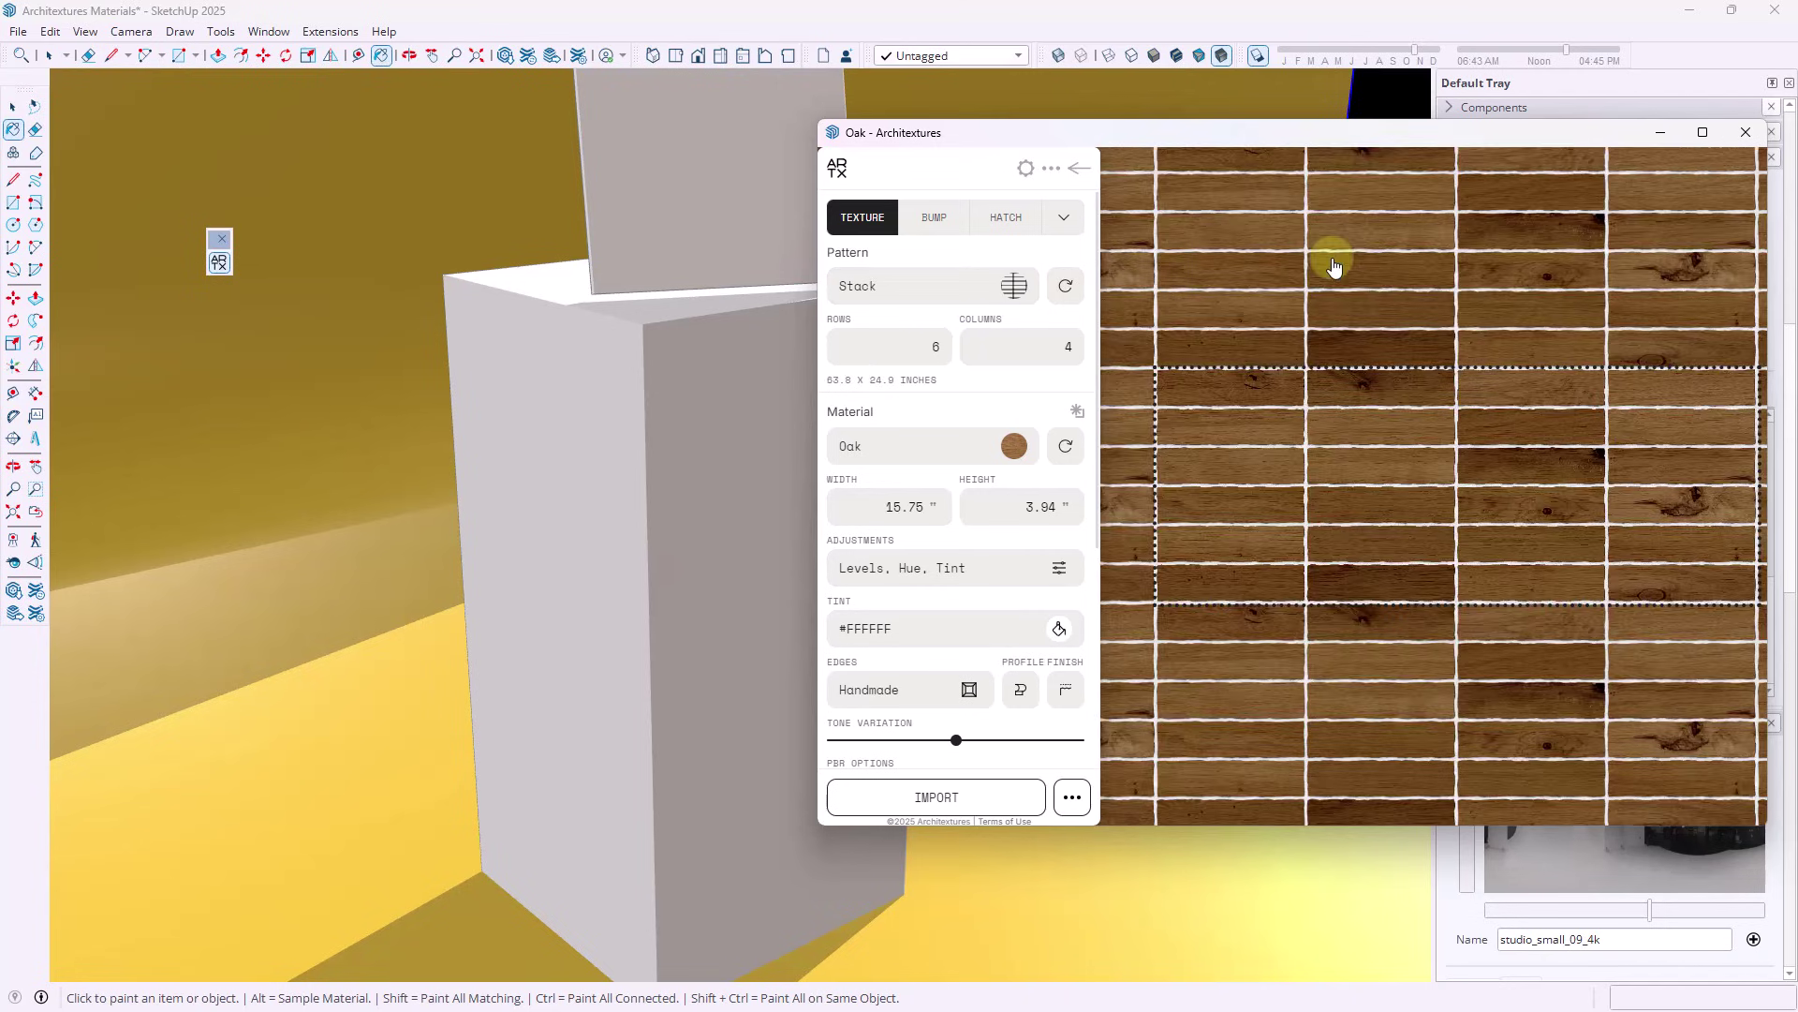
left_click(965, 291)
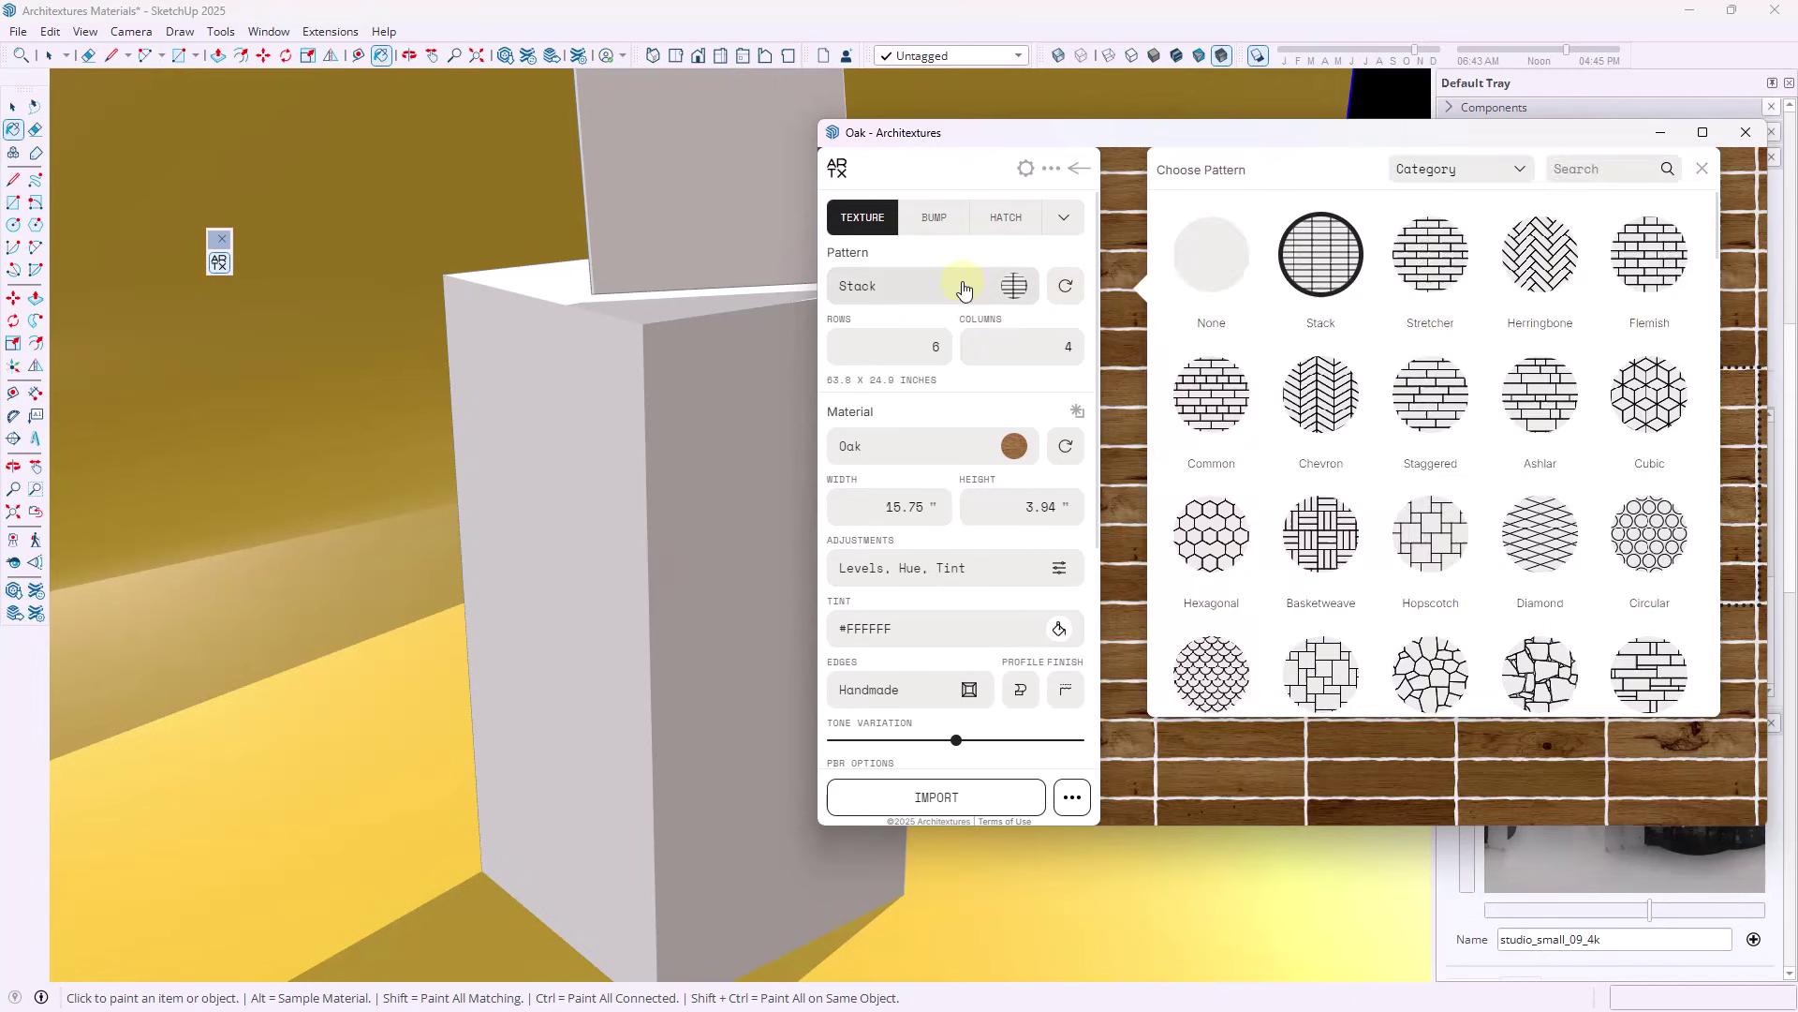
left_click(1447, 403)
left_click(932, 295)
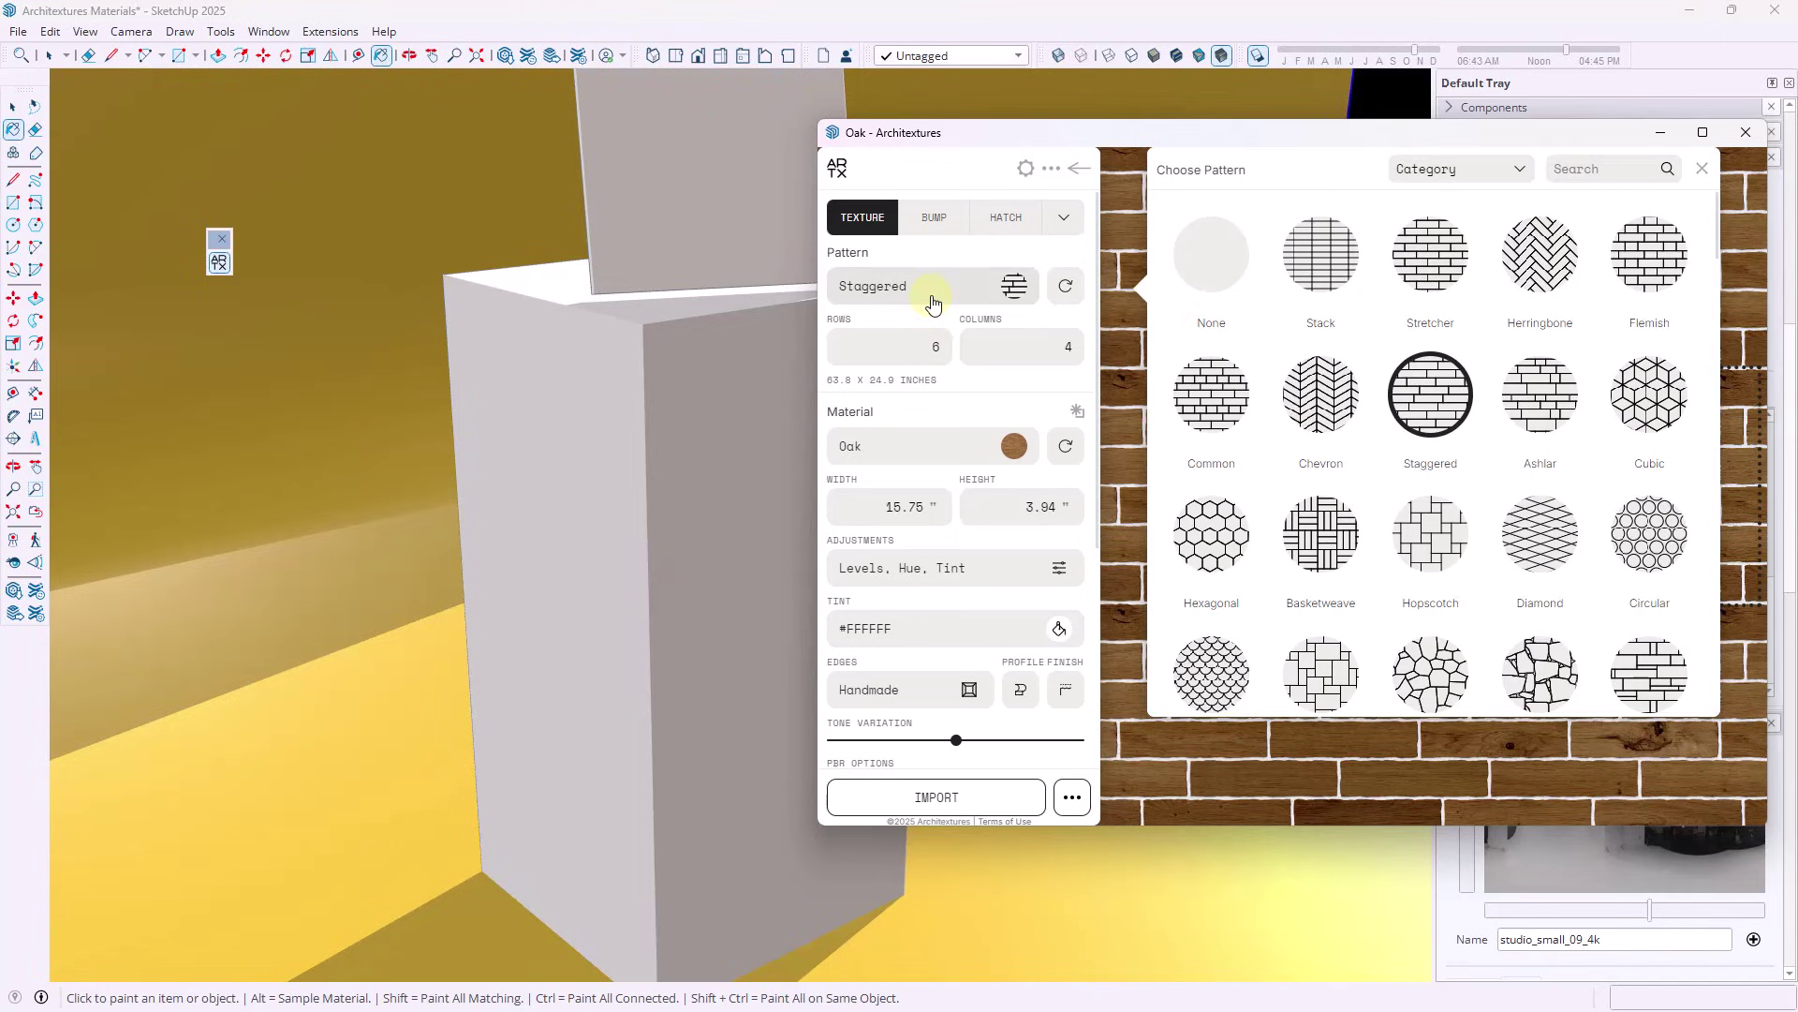
left_click(1337, 265)
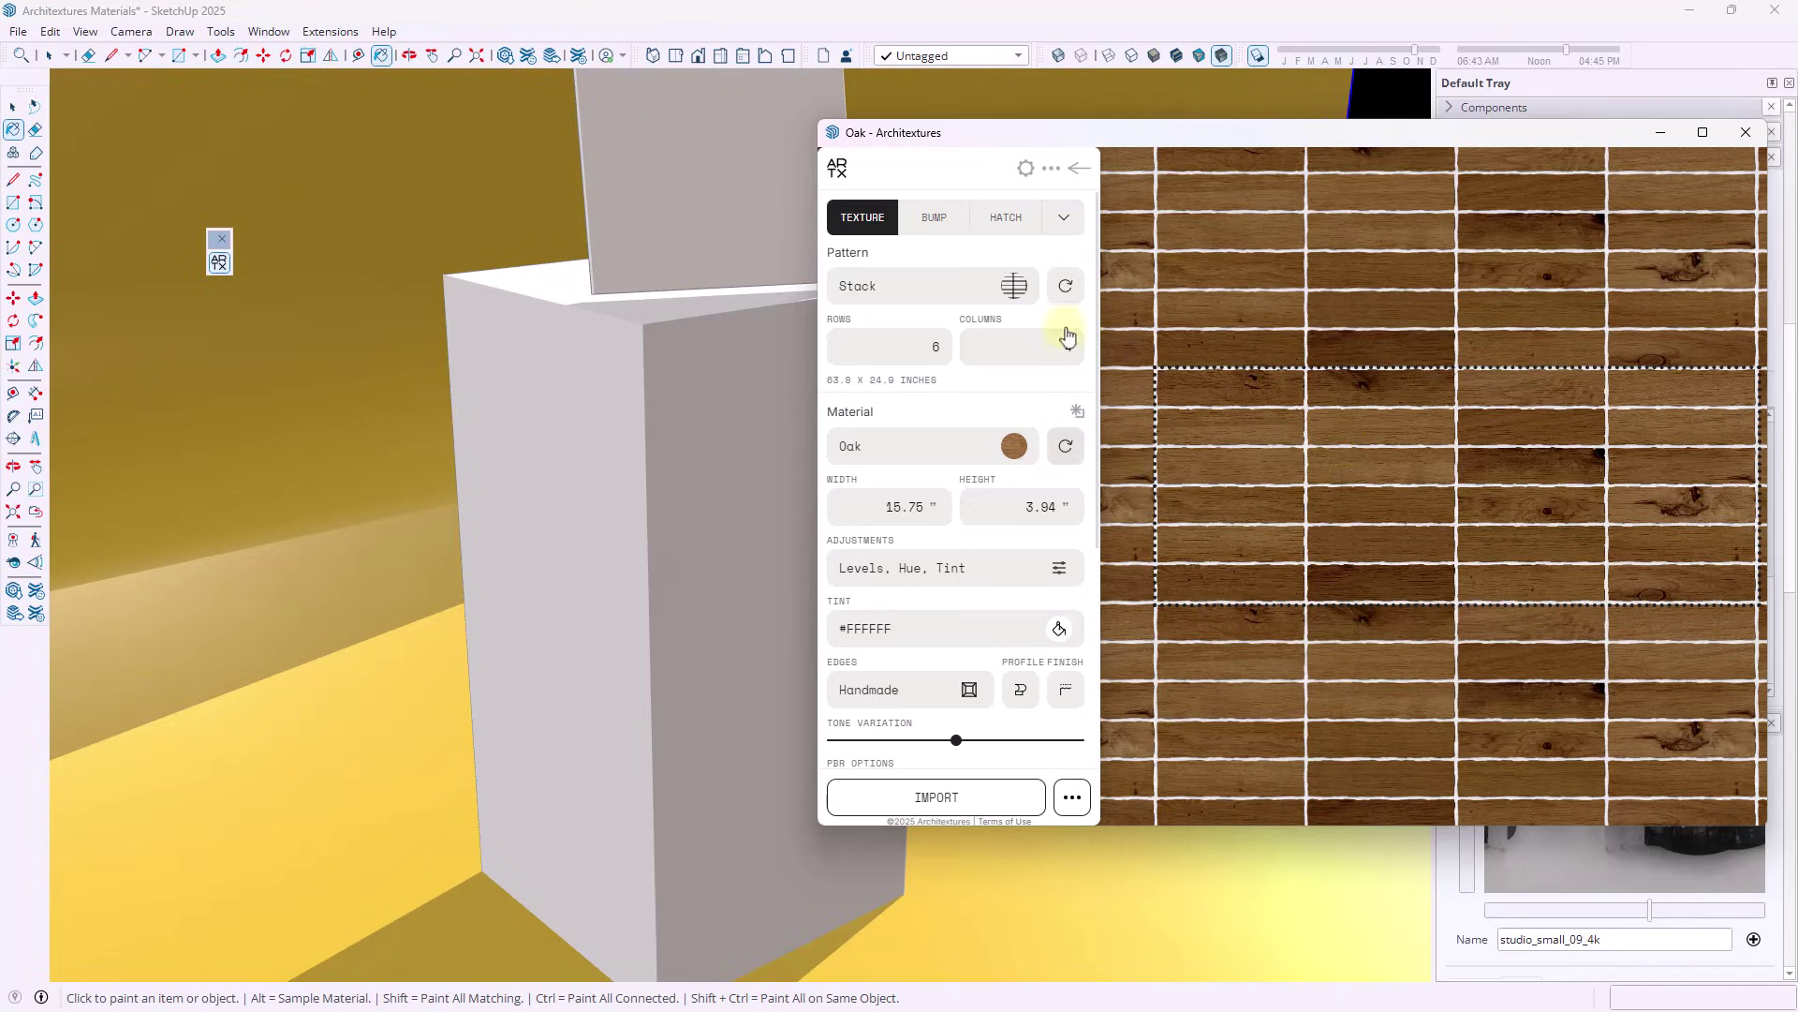
Rotate the Oak pattern so boards run vertically and give the boards Fine edges
left_click(1065, 286)
scroll(1000, 590, "down", 3)
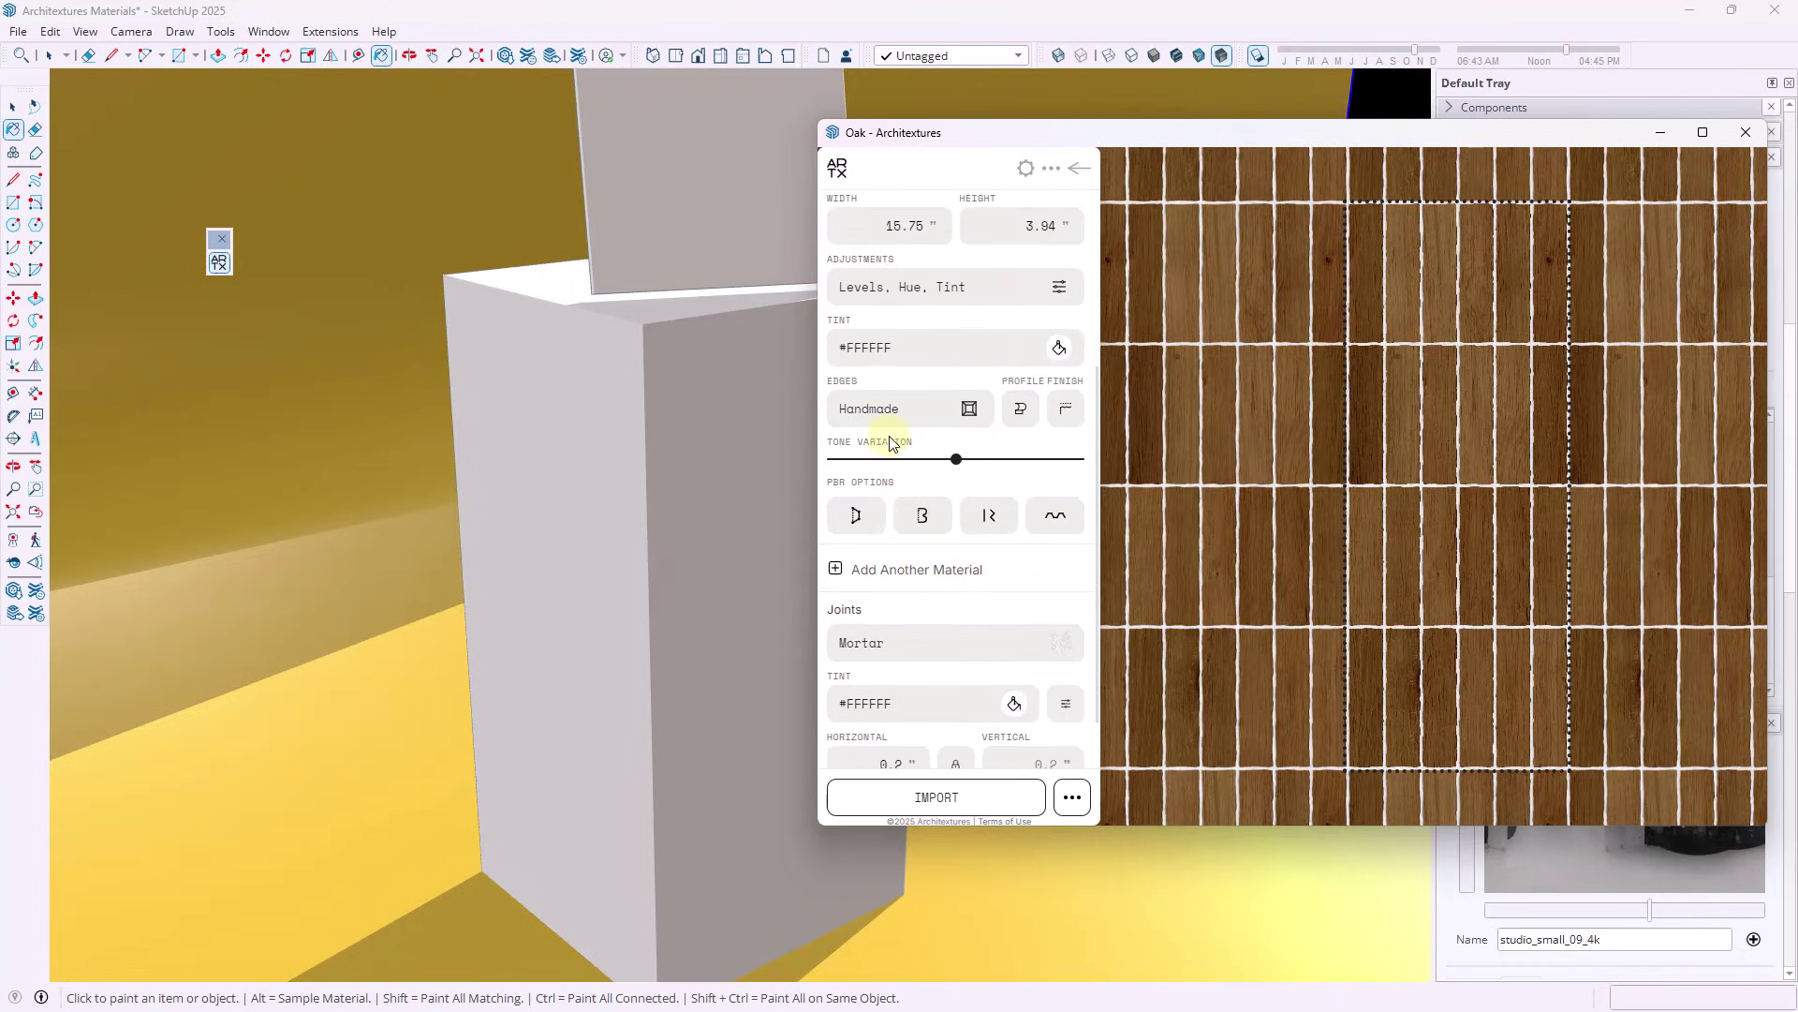
left_click(899, 409)
left_click(1283, 342)
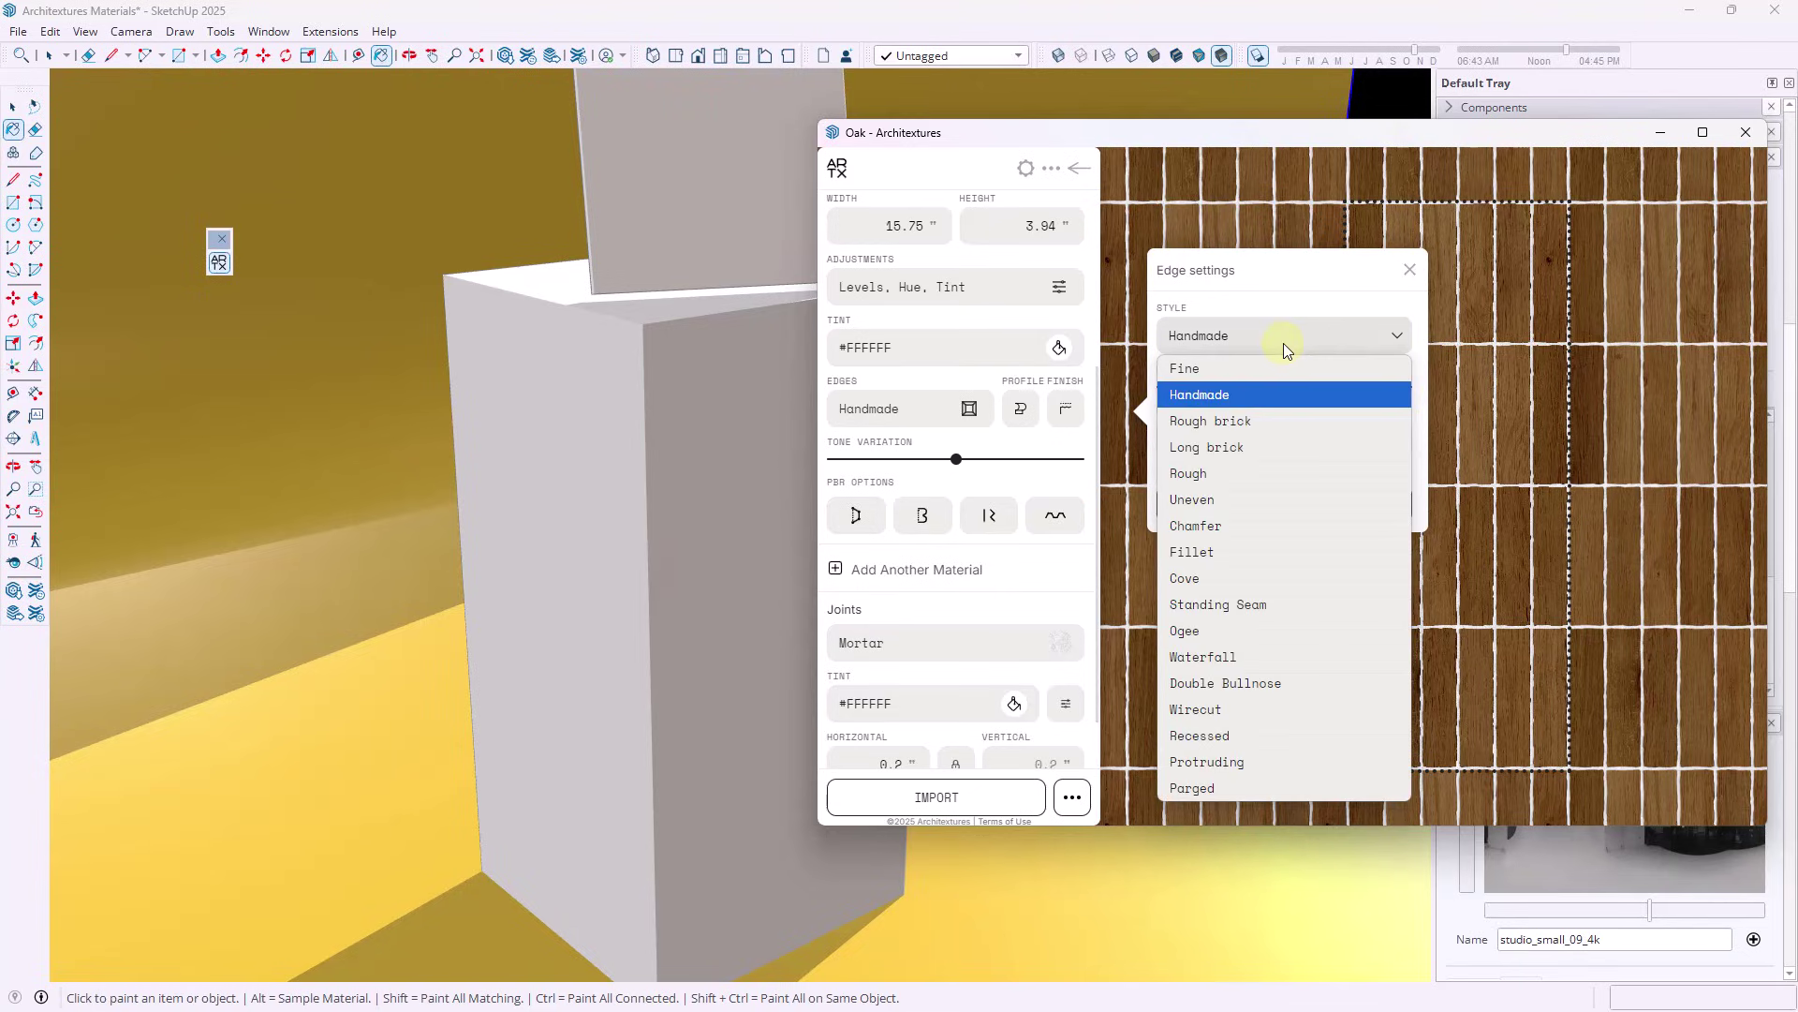
left_click(1206, 369)
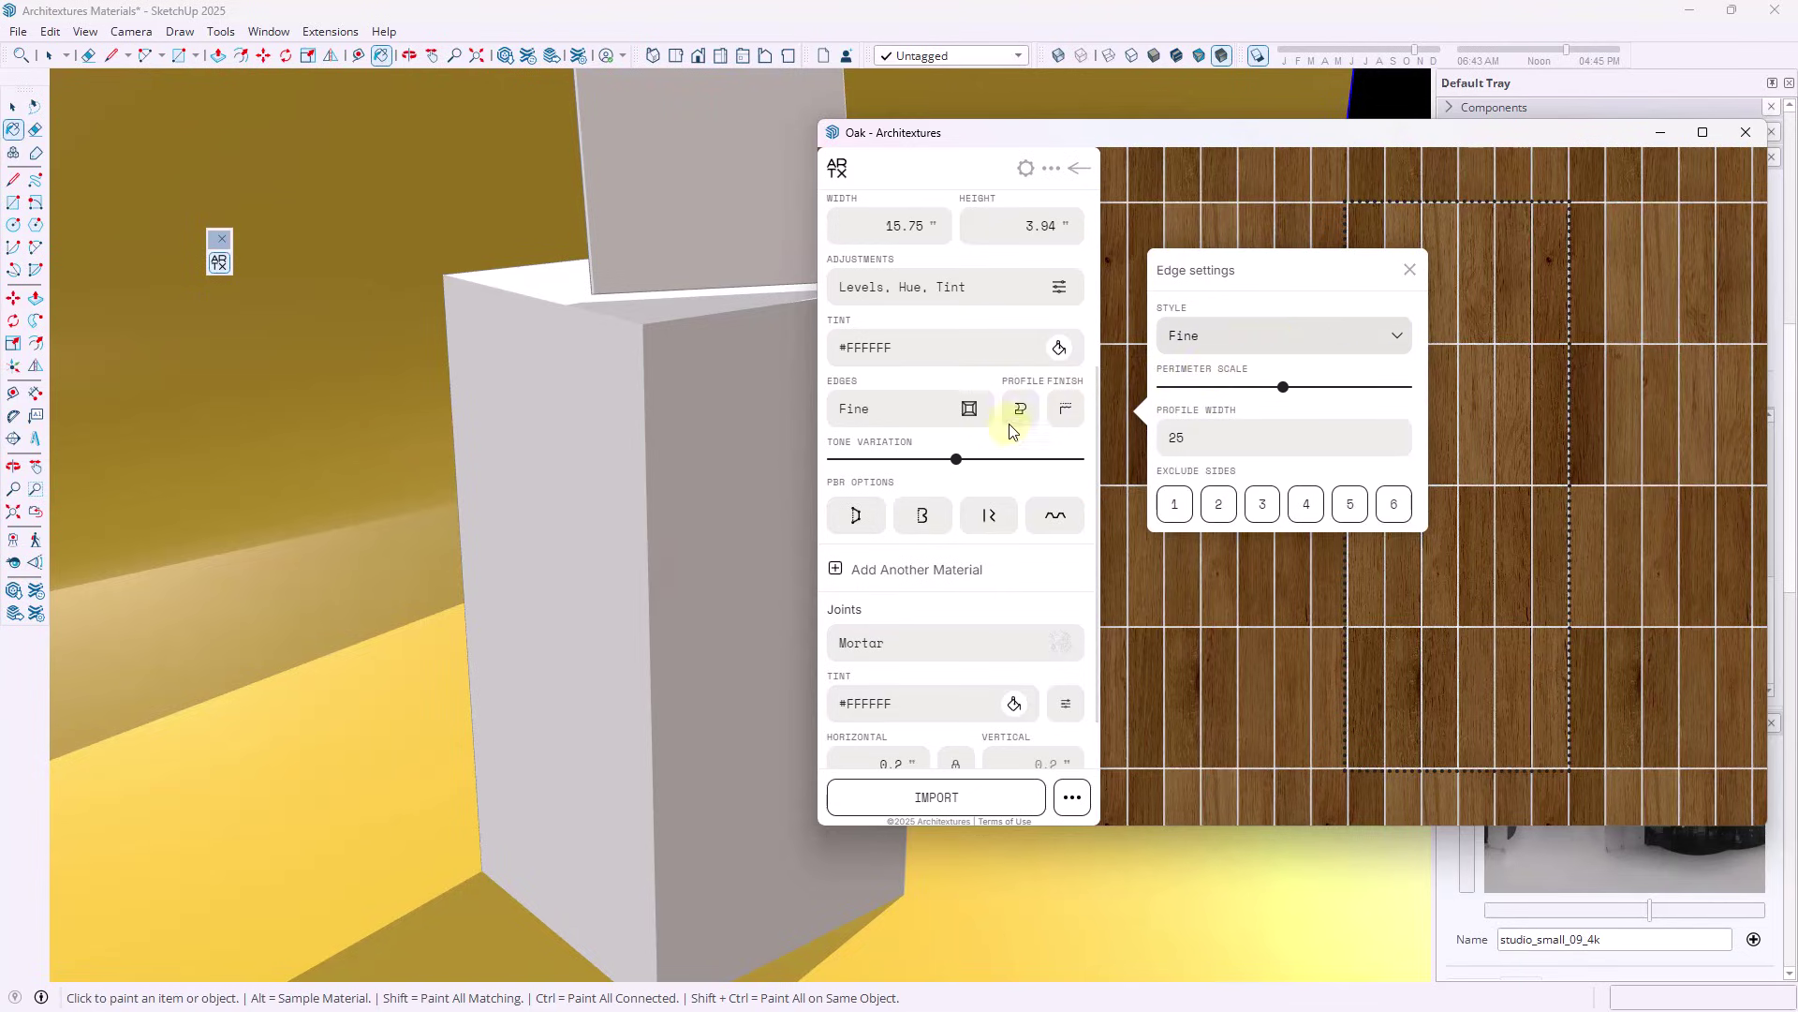
Make the board joints a near-black Solid Fill
left_click(1076, 646)
scroll(1230, 536, "down", 2)
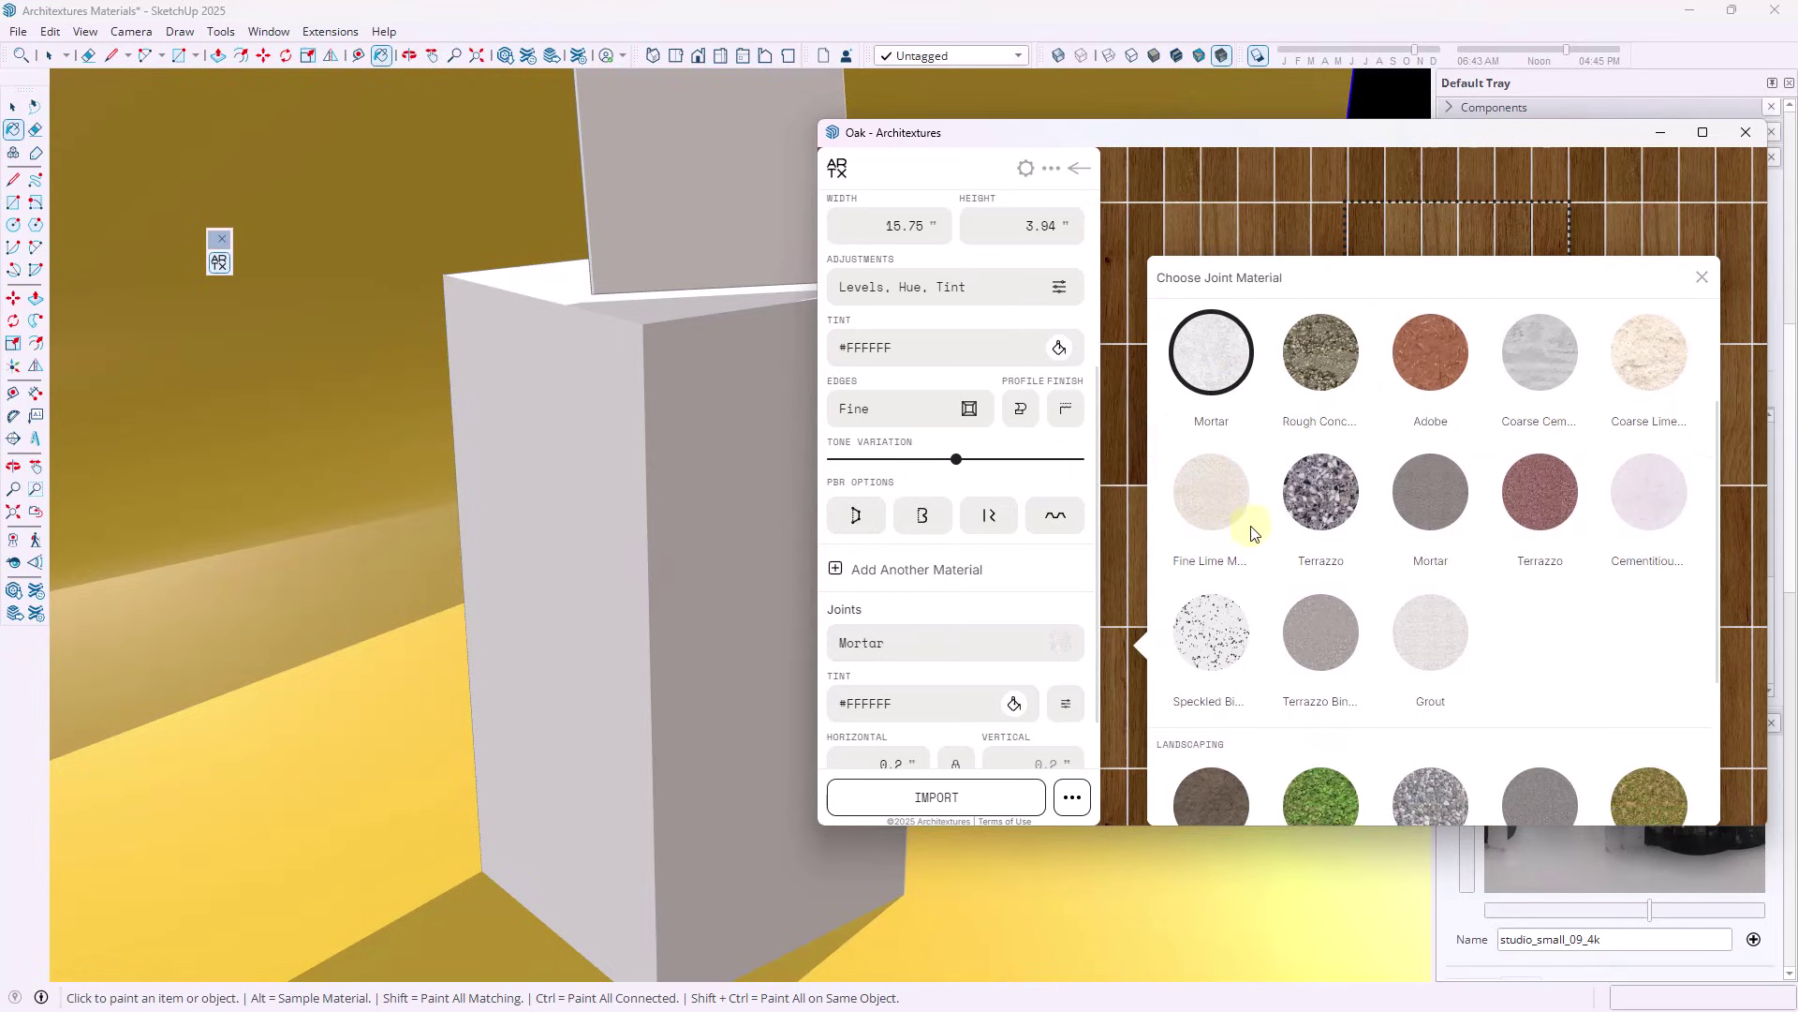
scroll(1260, 525, "up", 2)
left_click(1213, 362)
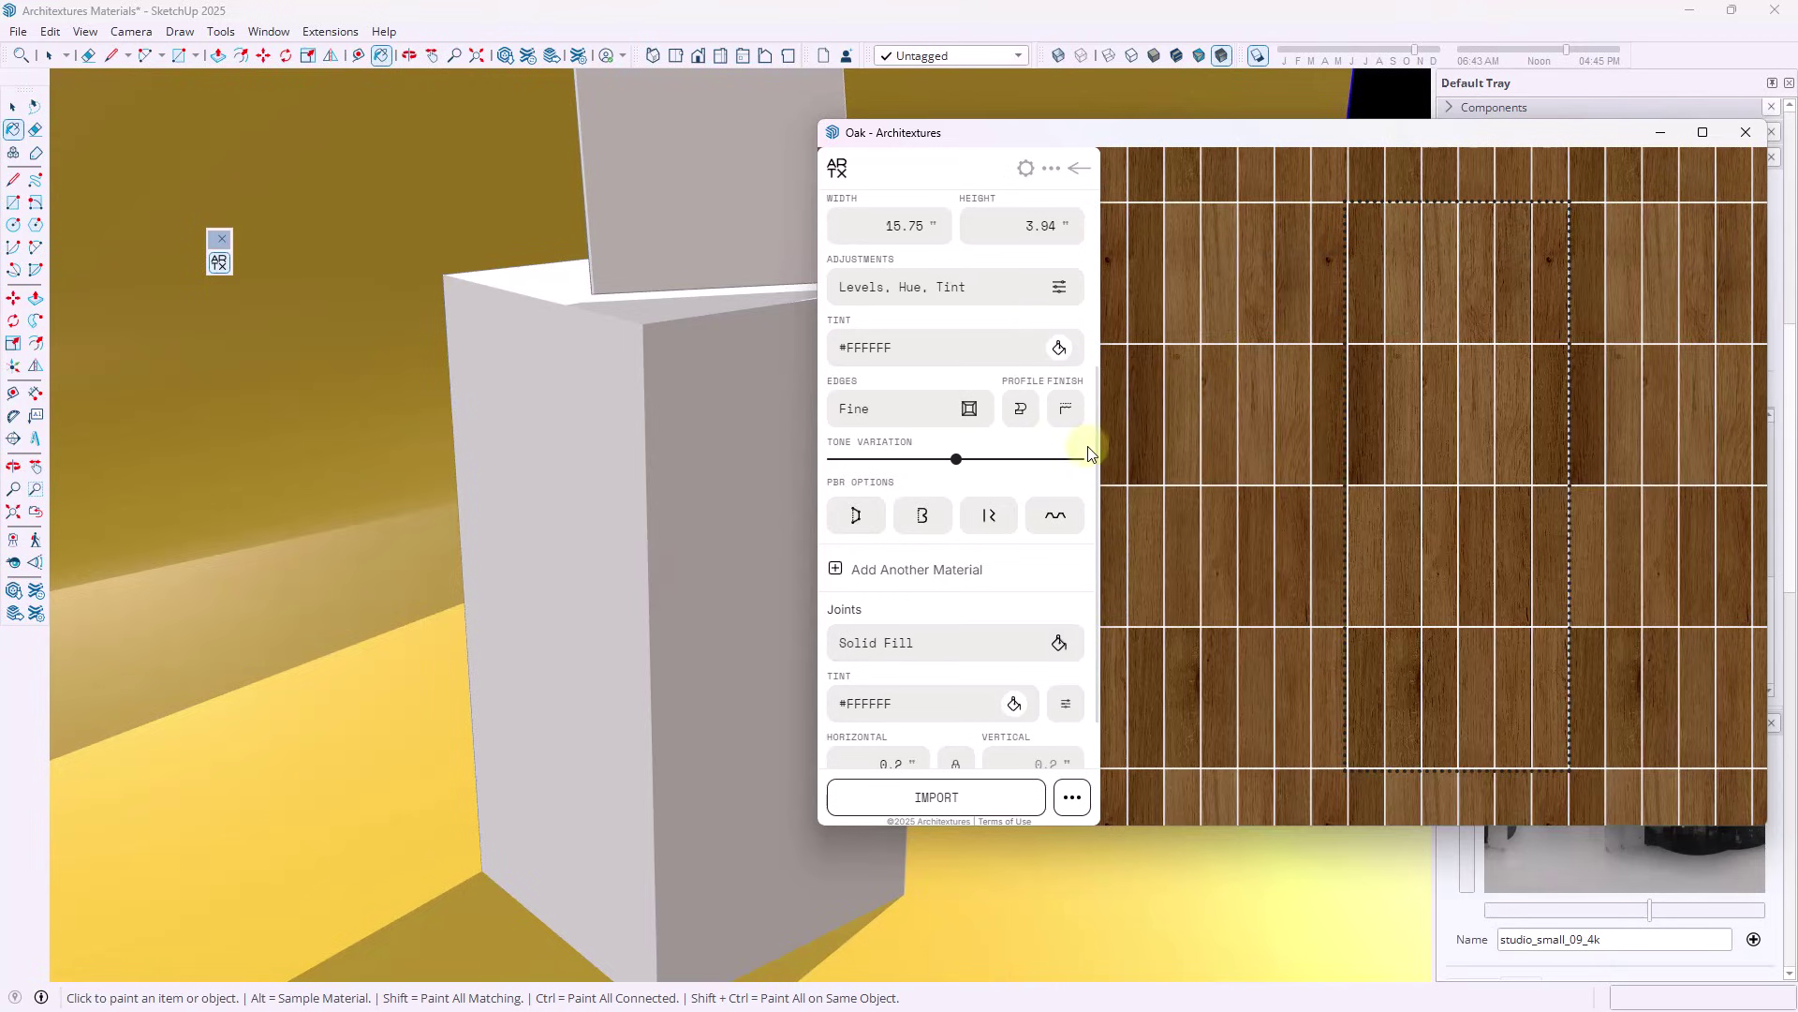
left_click(1054, 643)
left_click(1190, 417)
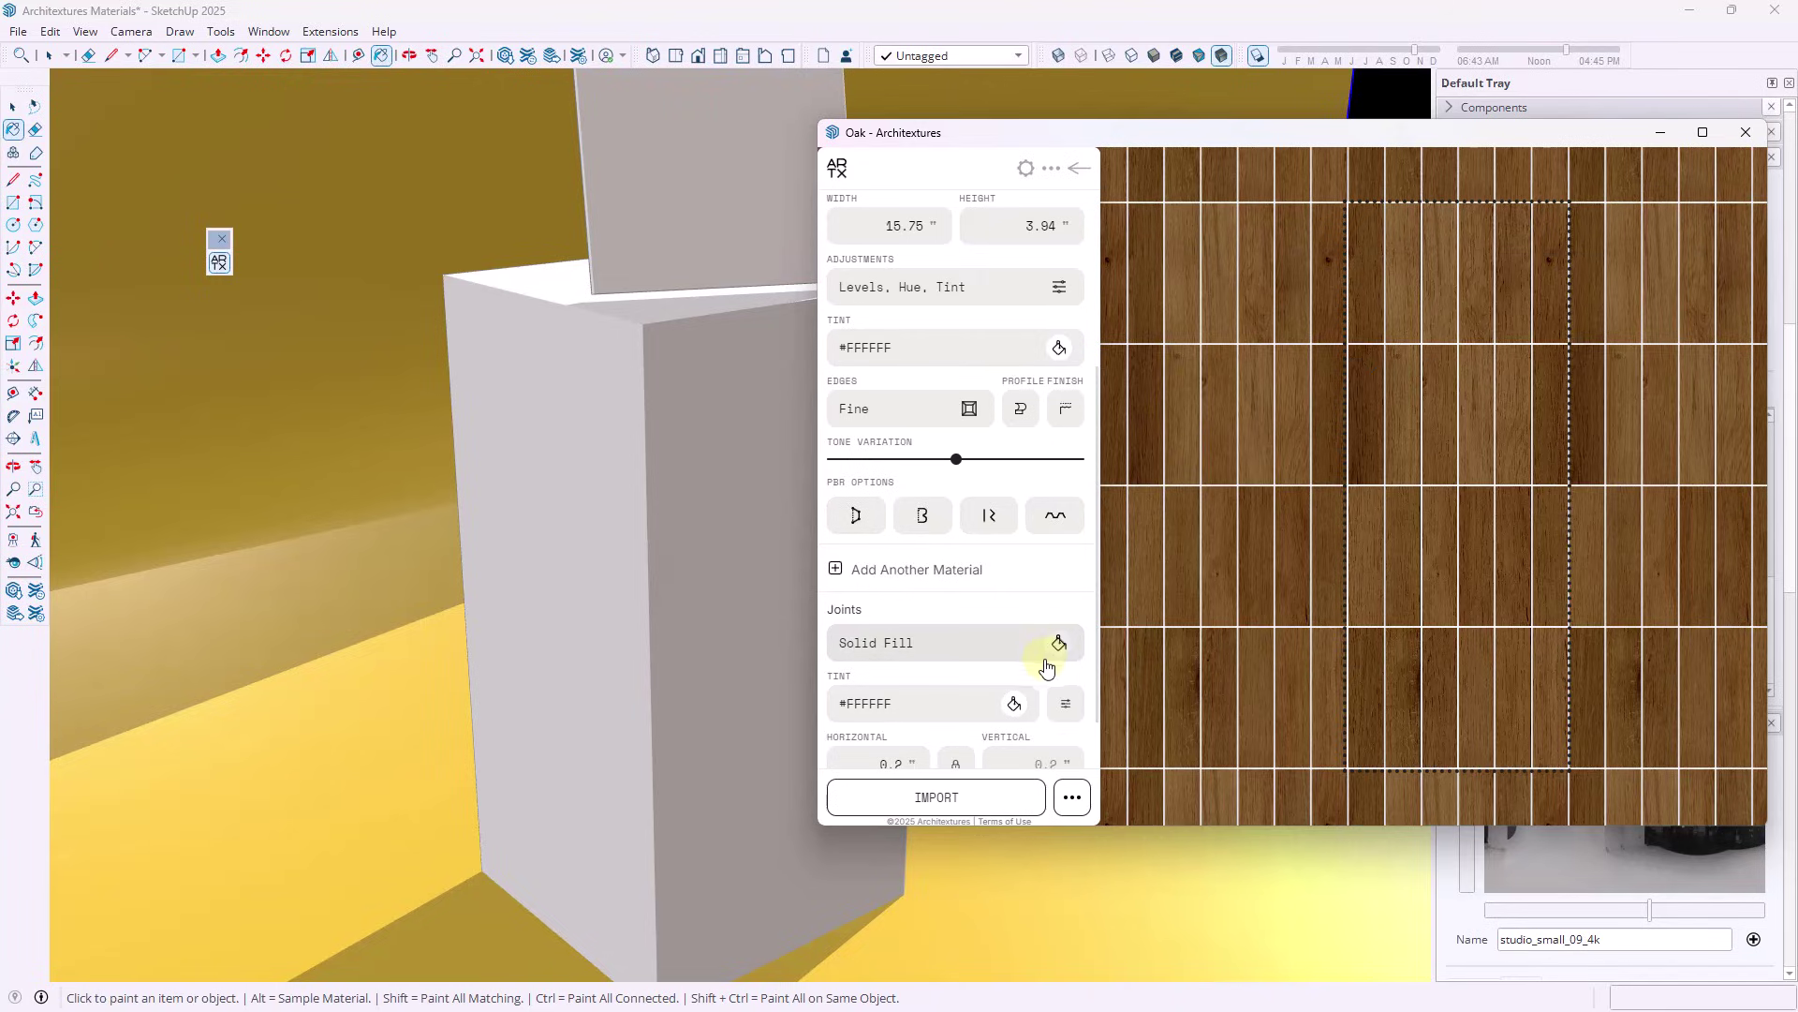
left_click(1014, 703)
left_click_drag(1217, 604, 1146, 749)
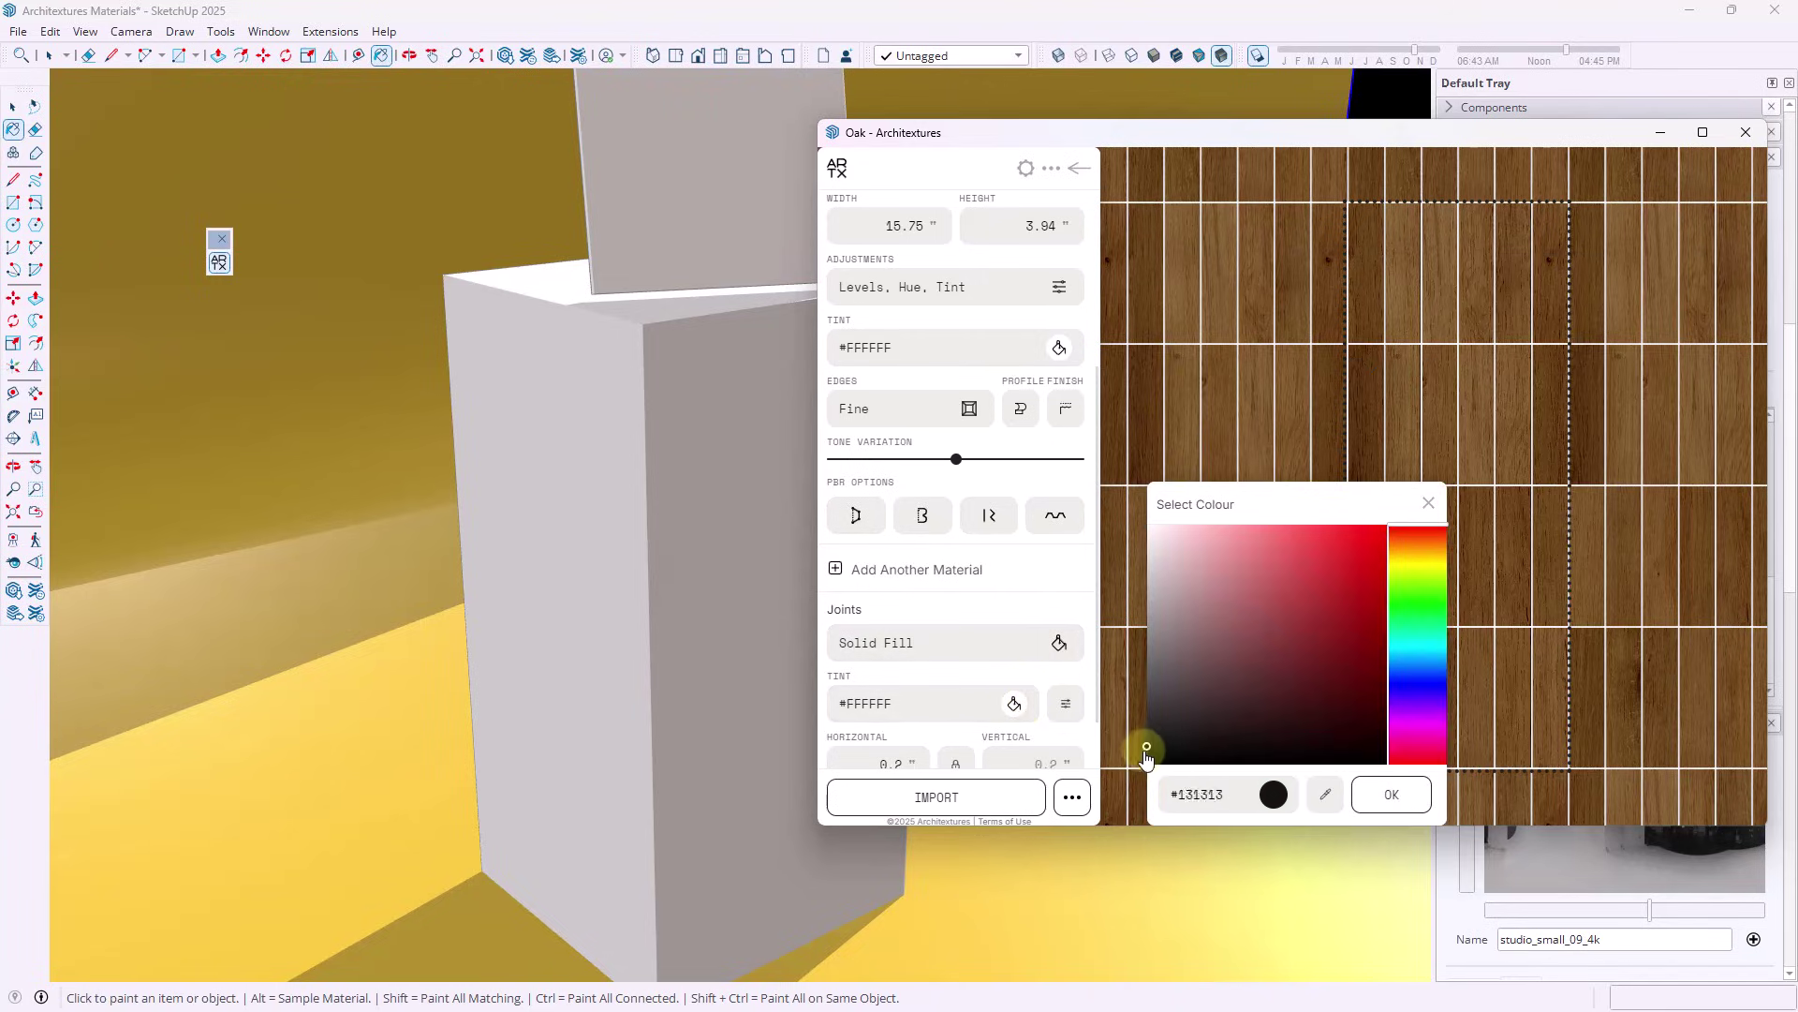
left_click(1393, 794)
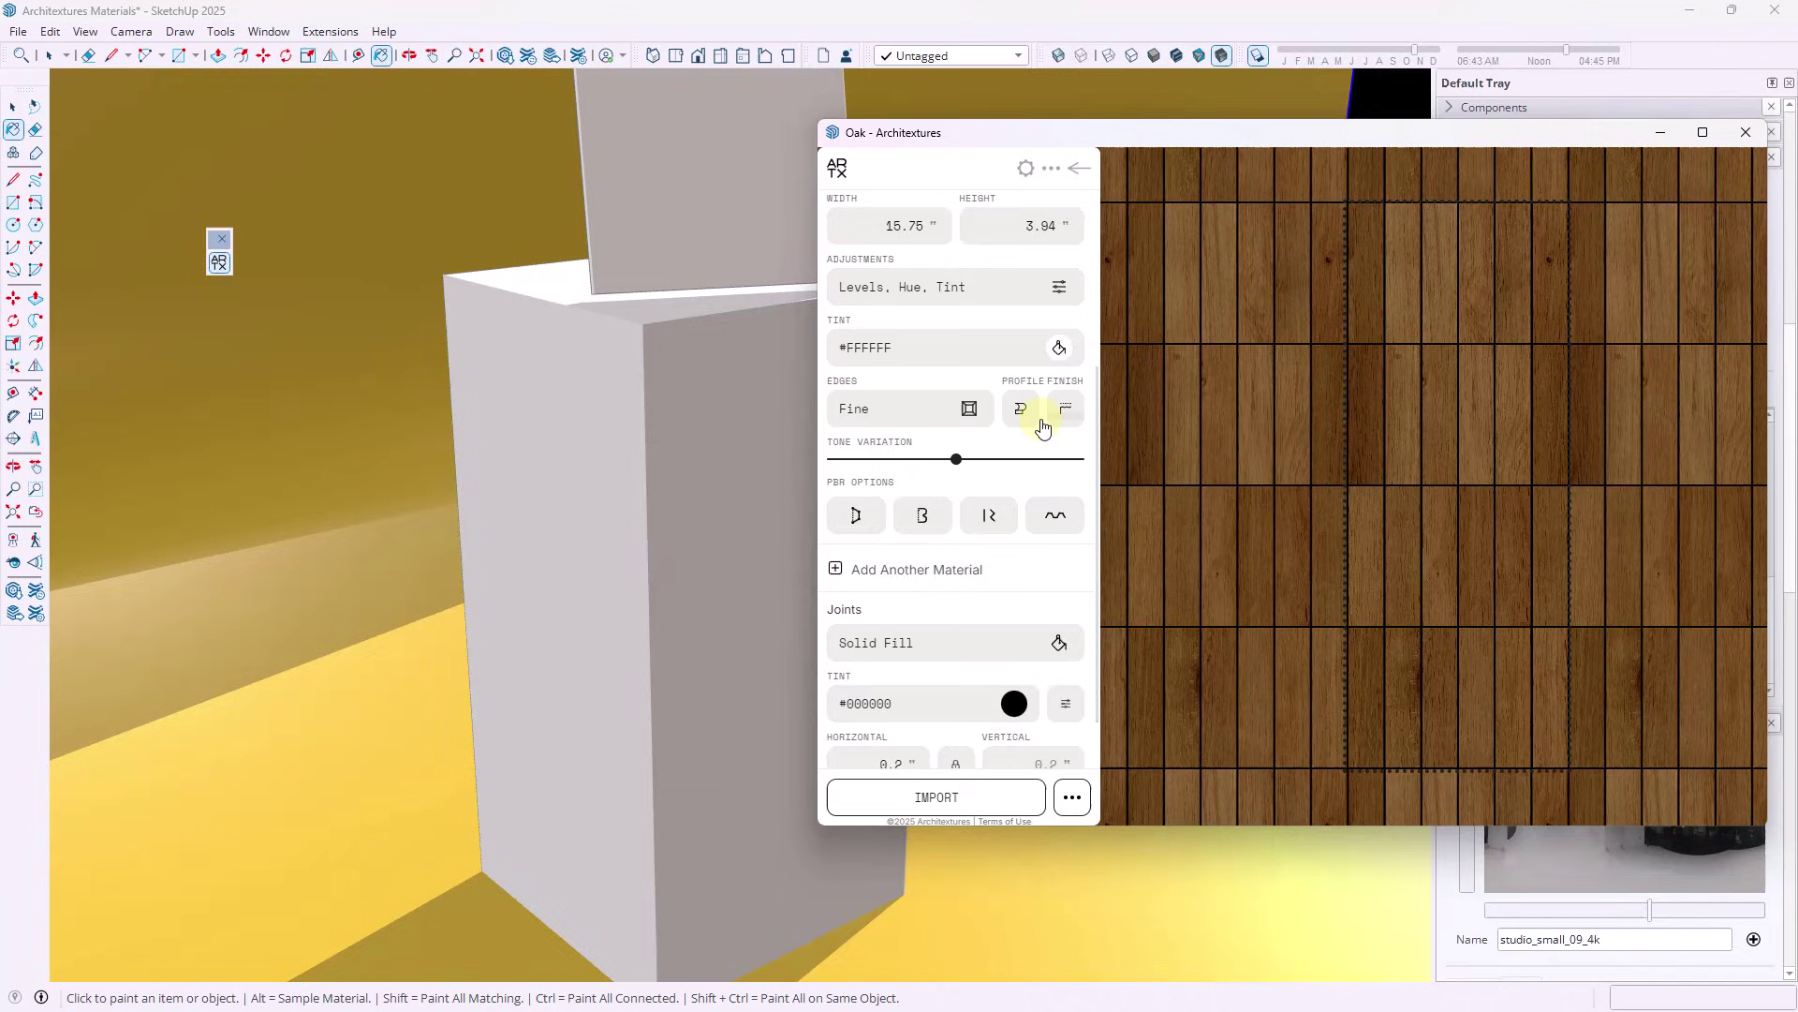
Set the boards to 3 high and 36 wide, with 12 rows
scroll(1016, 468, "up", 3)
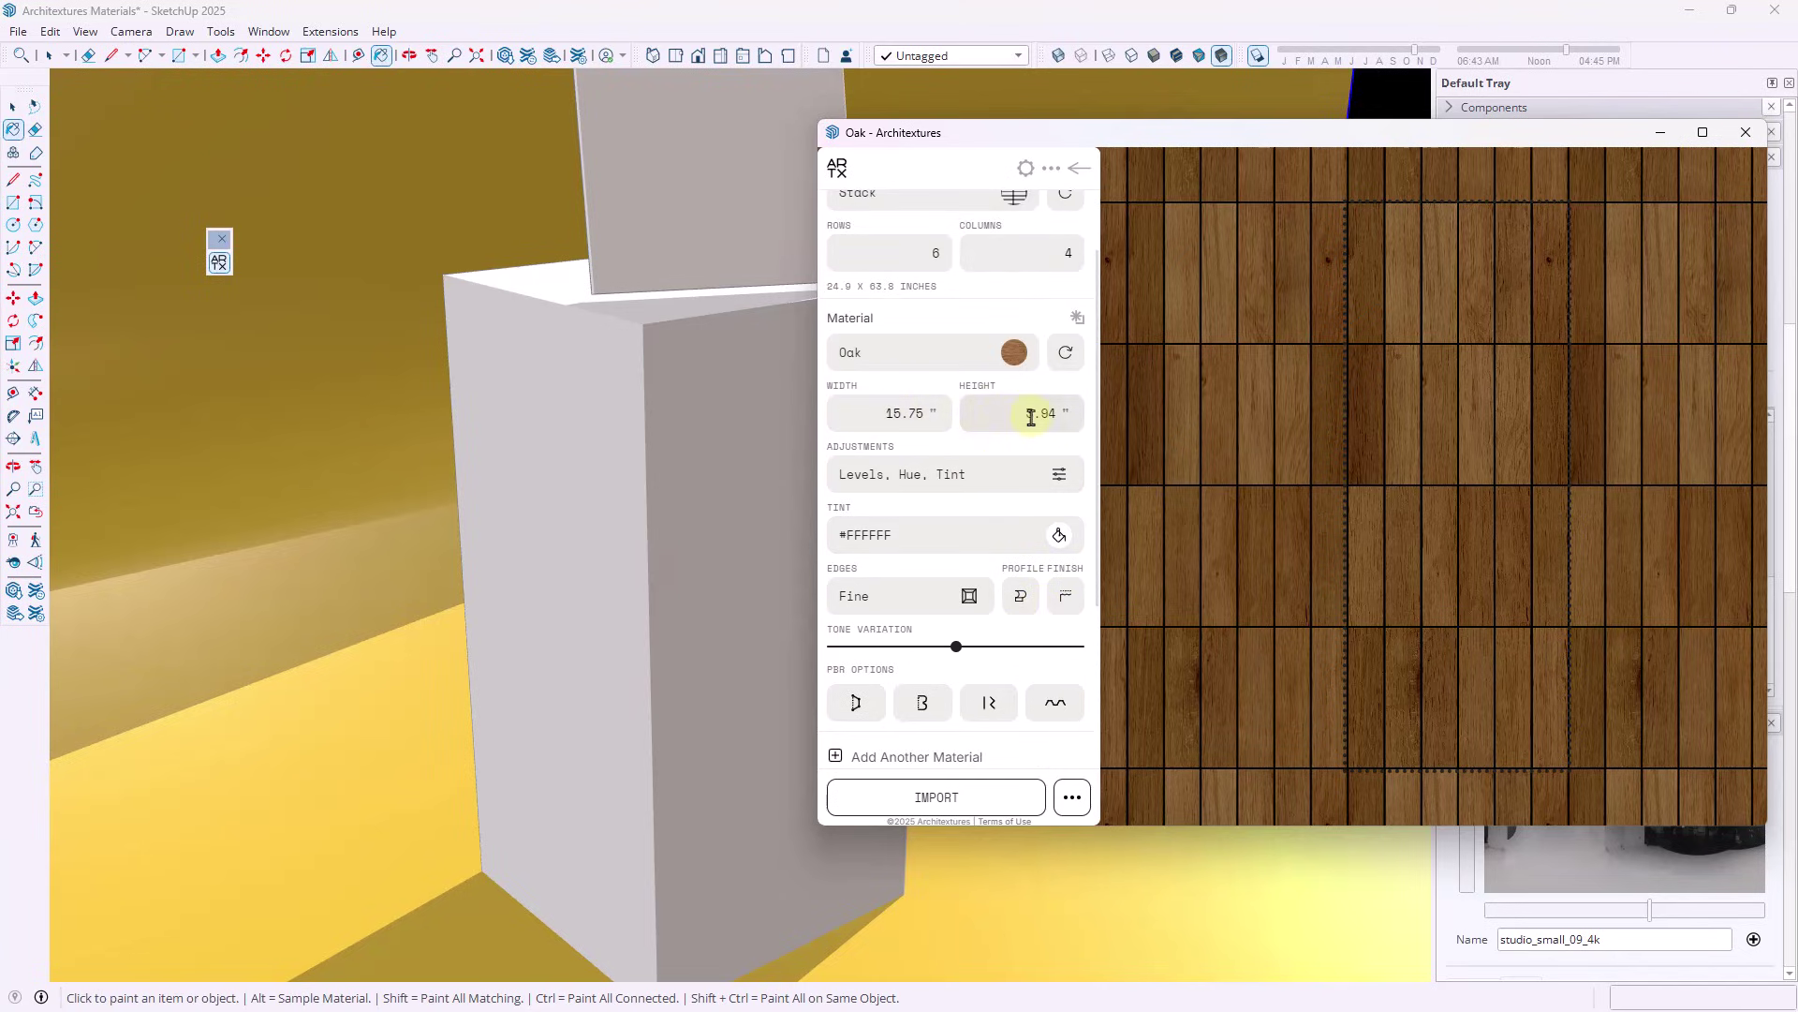
triple_click(991, 414)
type("3")
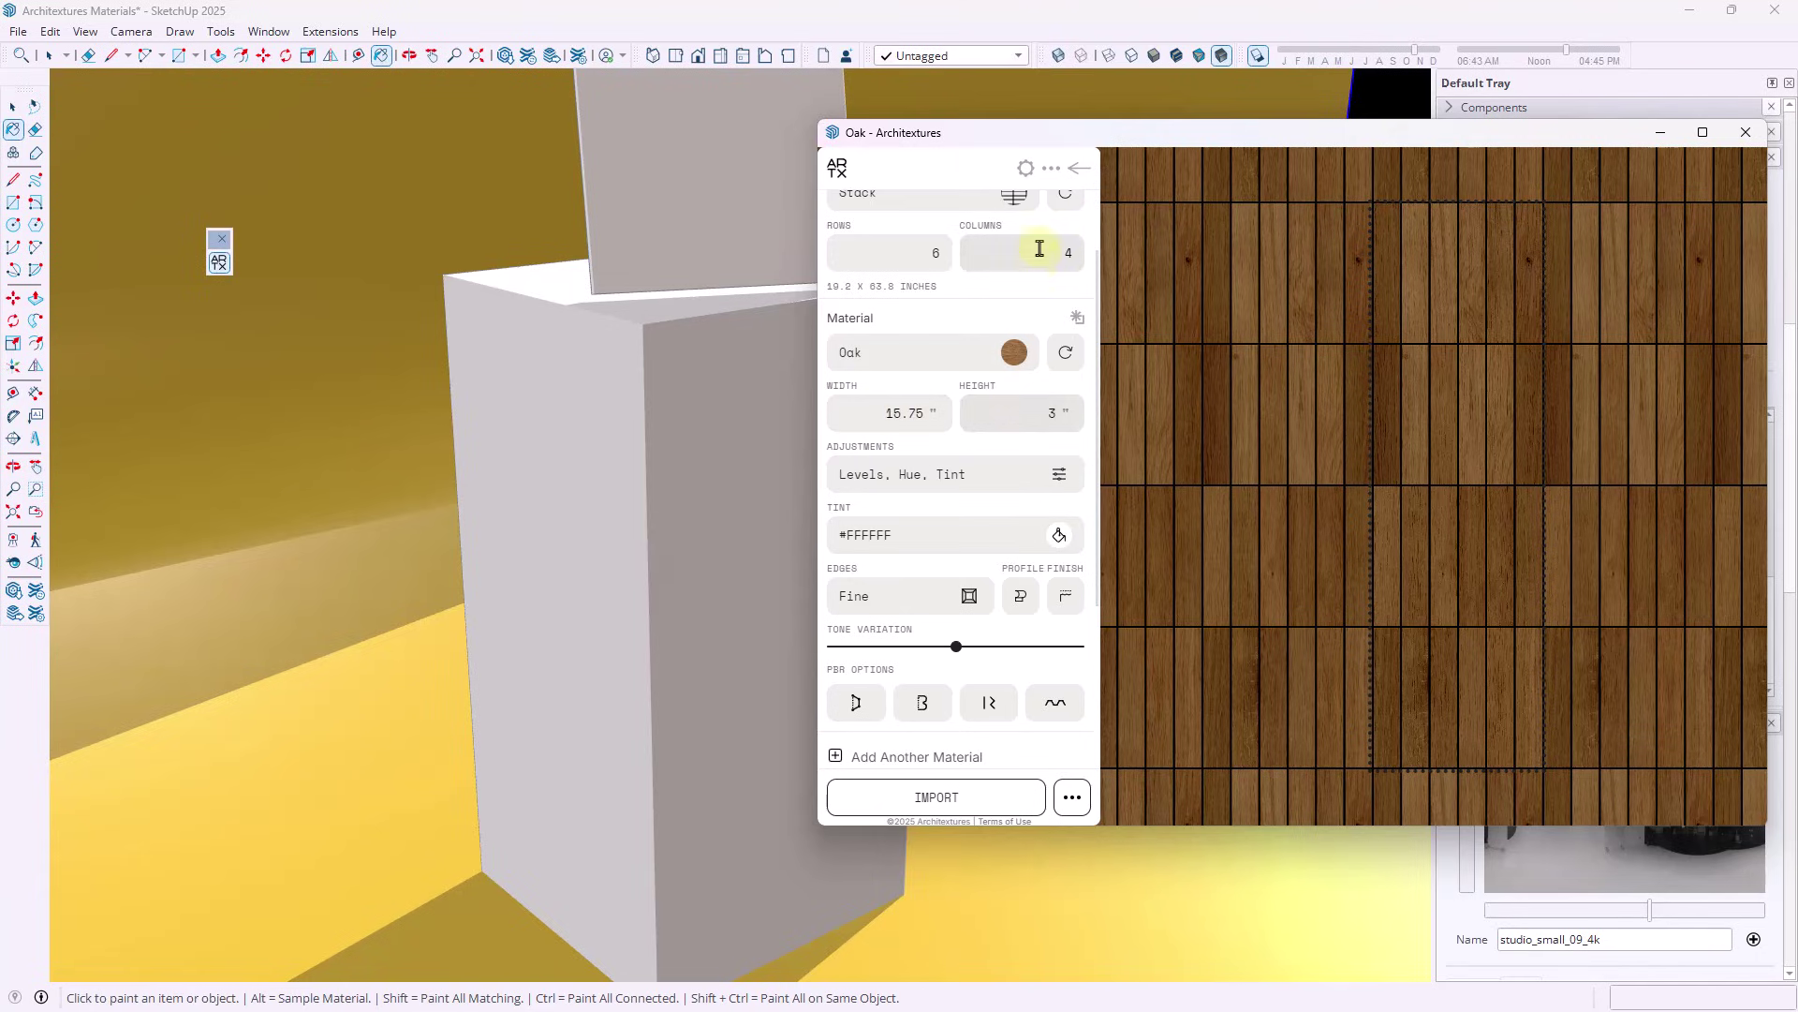
left_click_drag(834, 426, 992, 401)
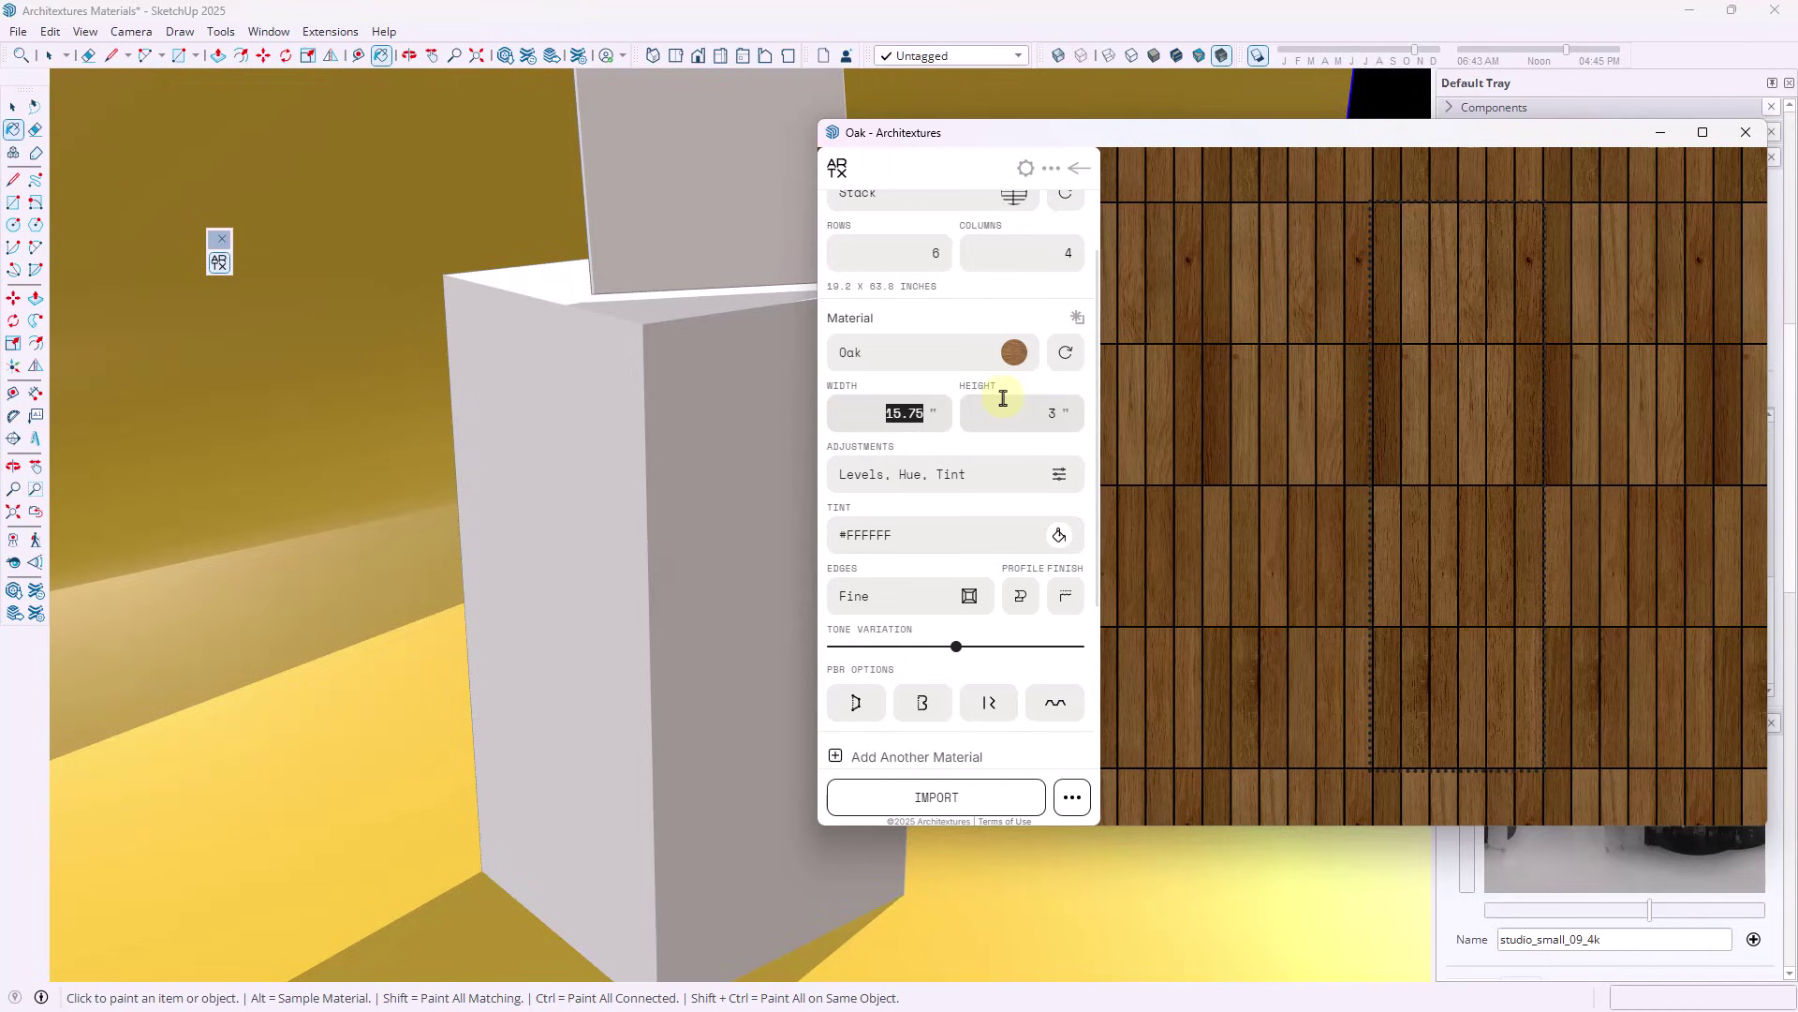
type("36")
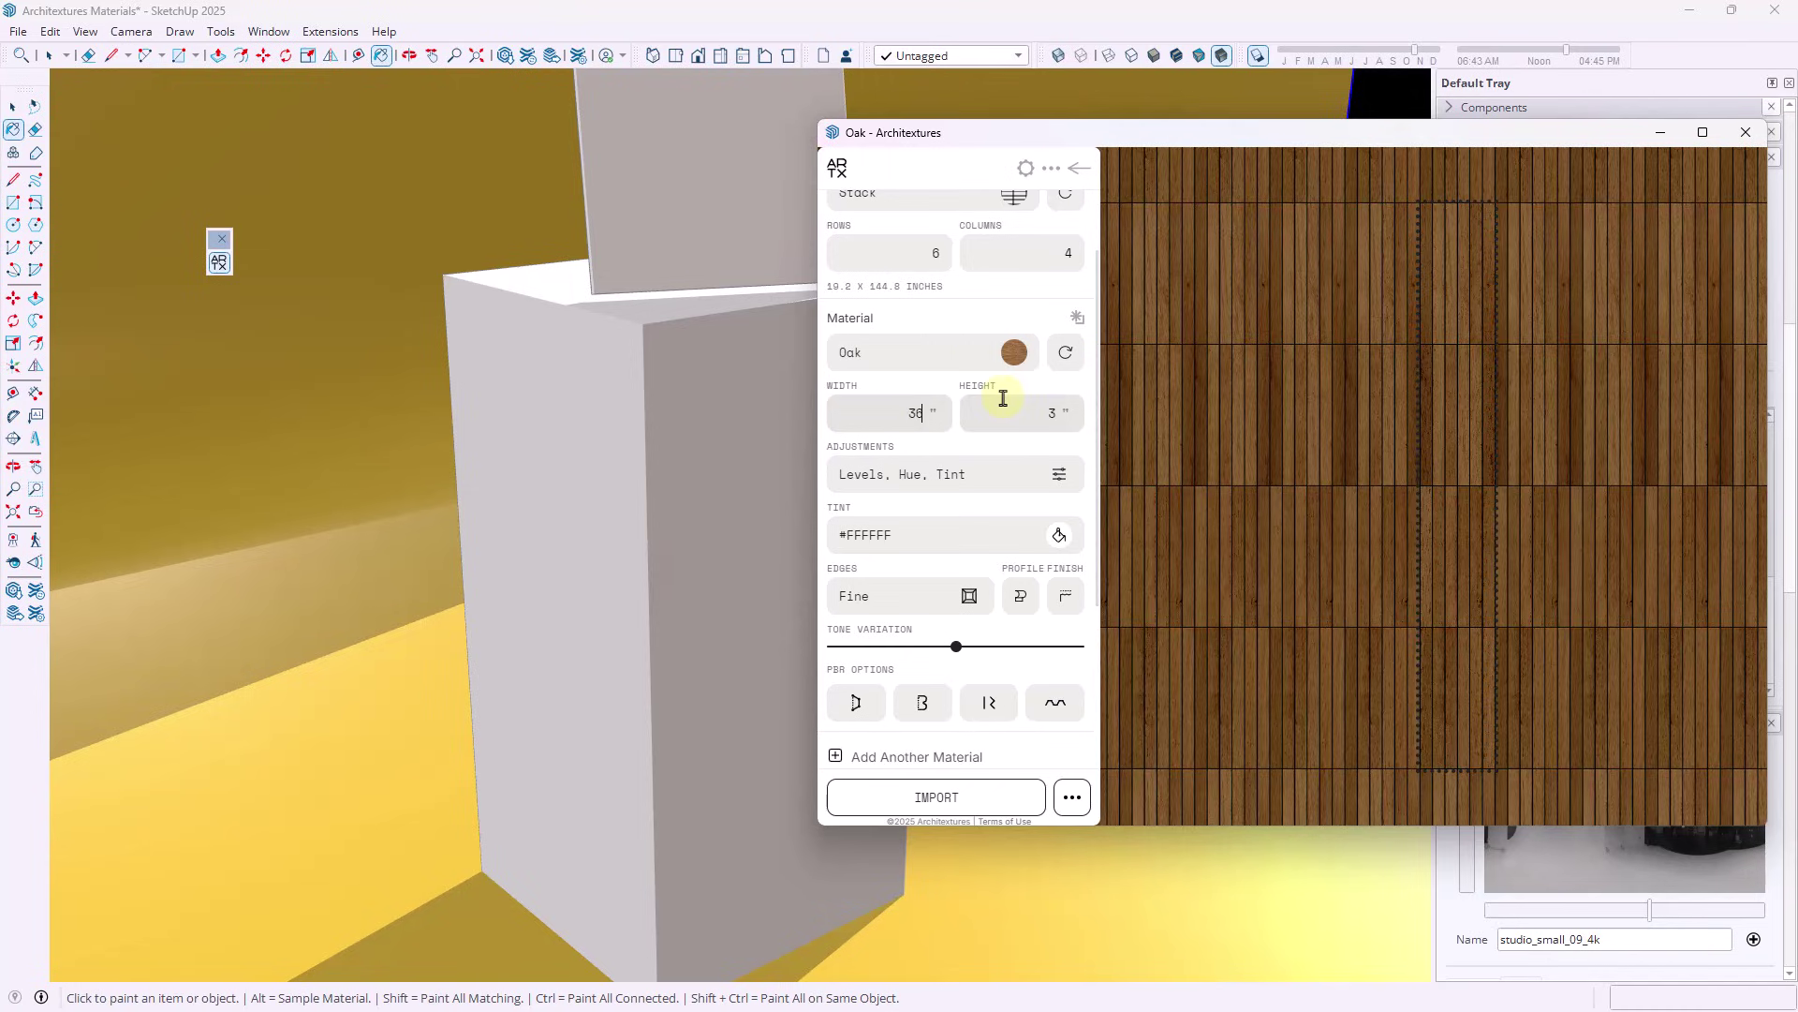
scroll(986, 305, "up", 2)
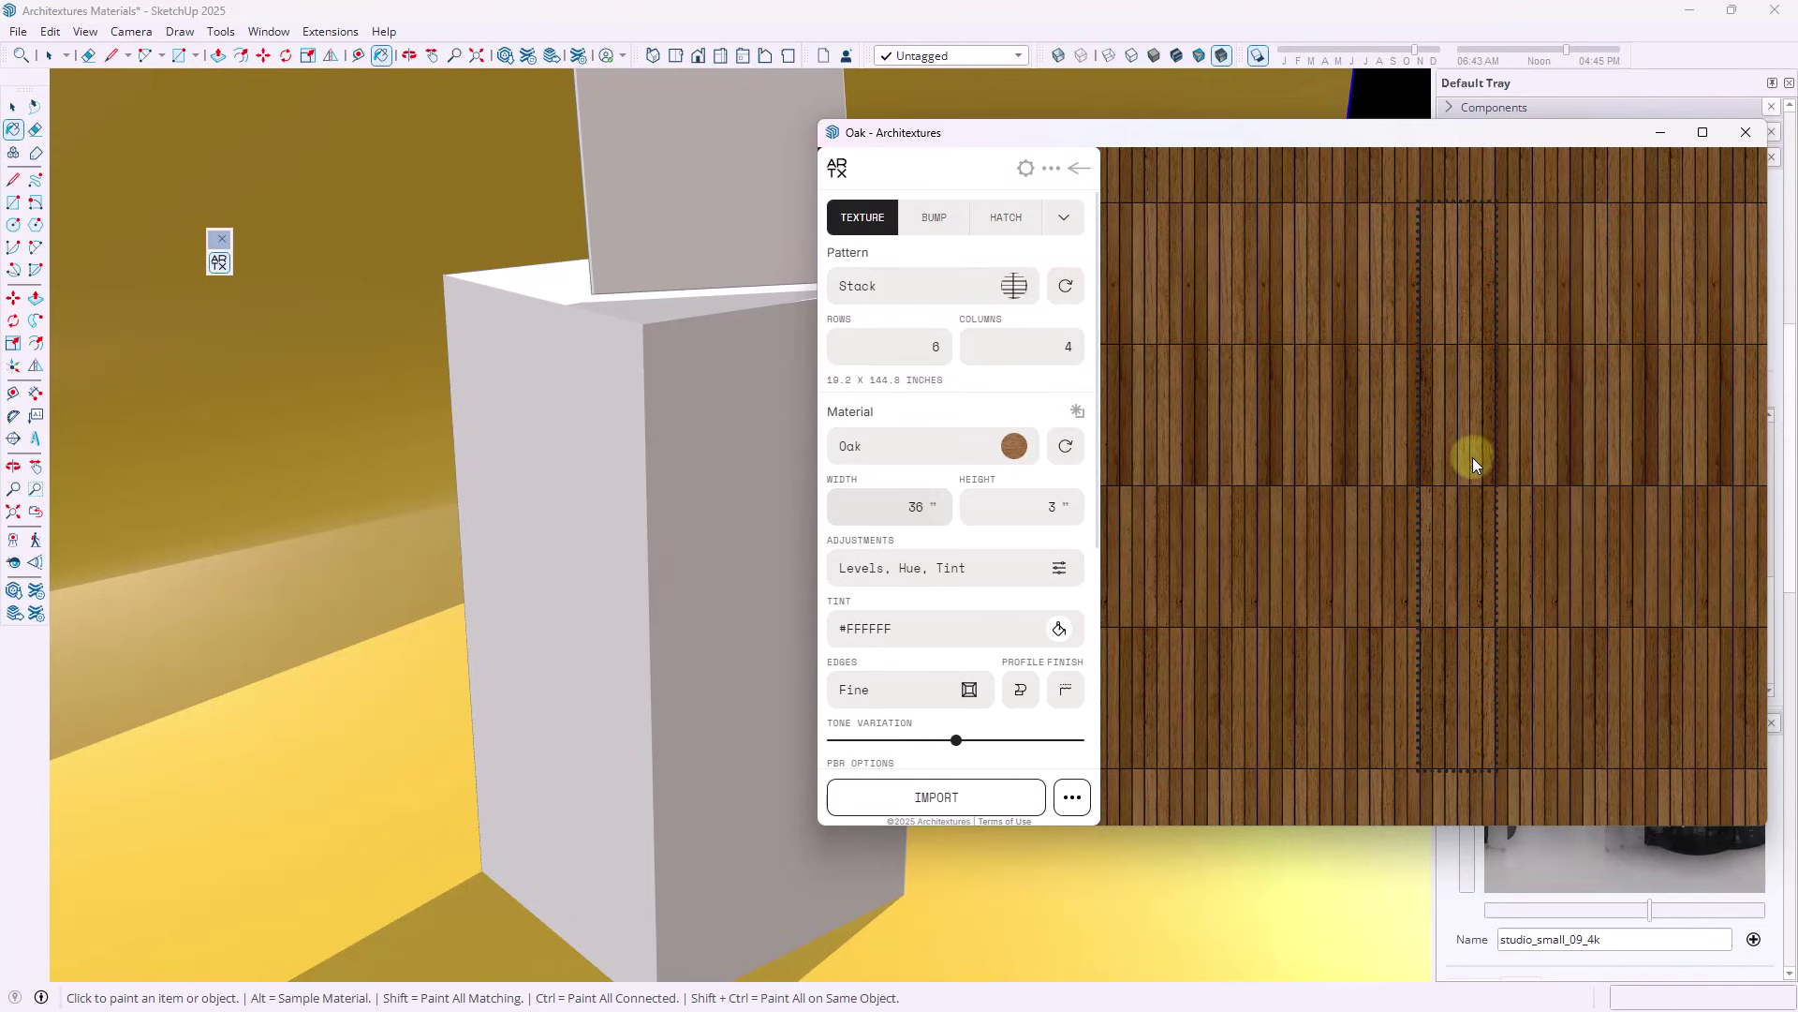
double_click(944, 339)
type("12")
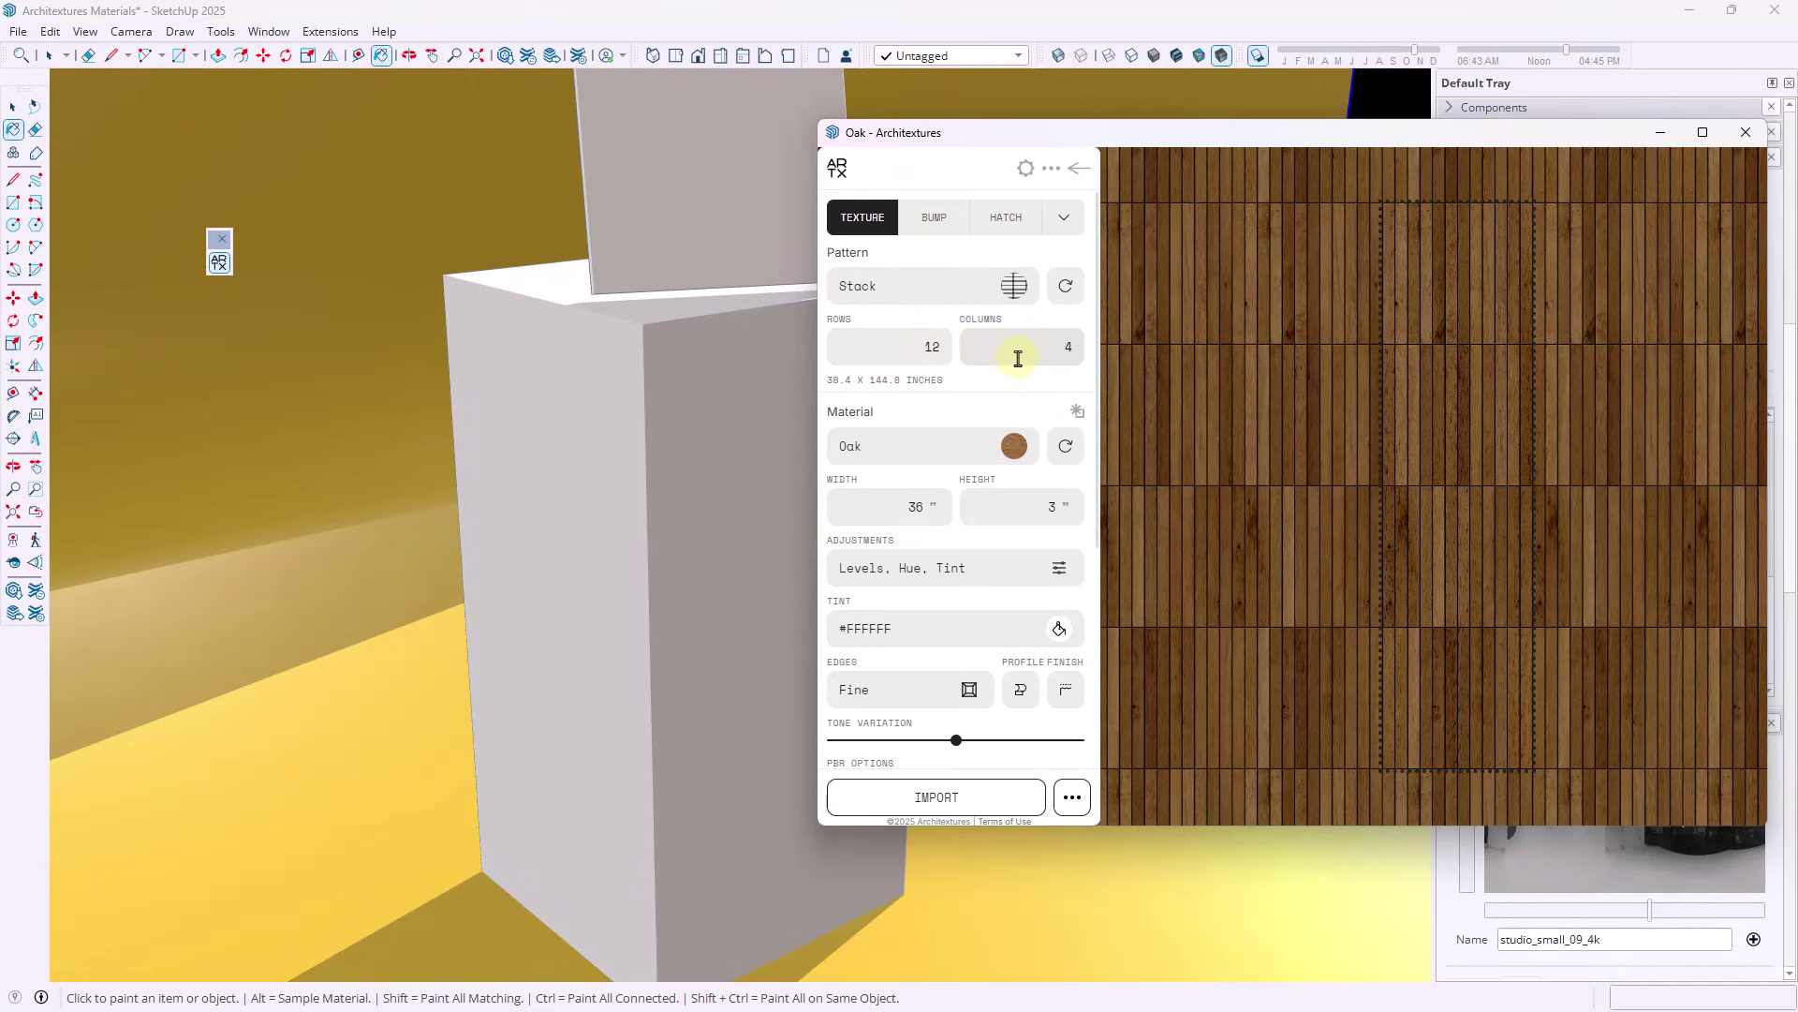
scroll(1003, 426, "down", 2)
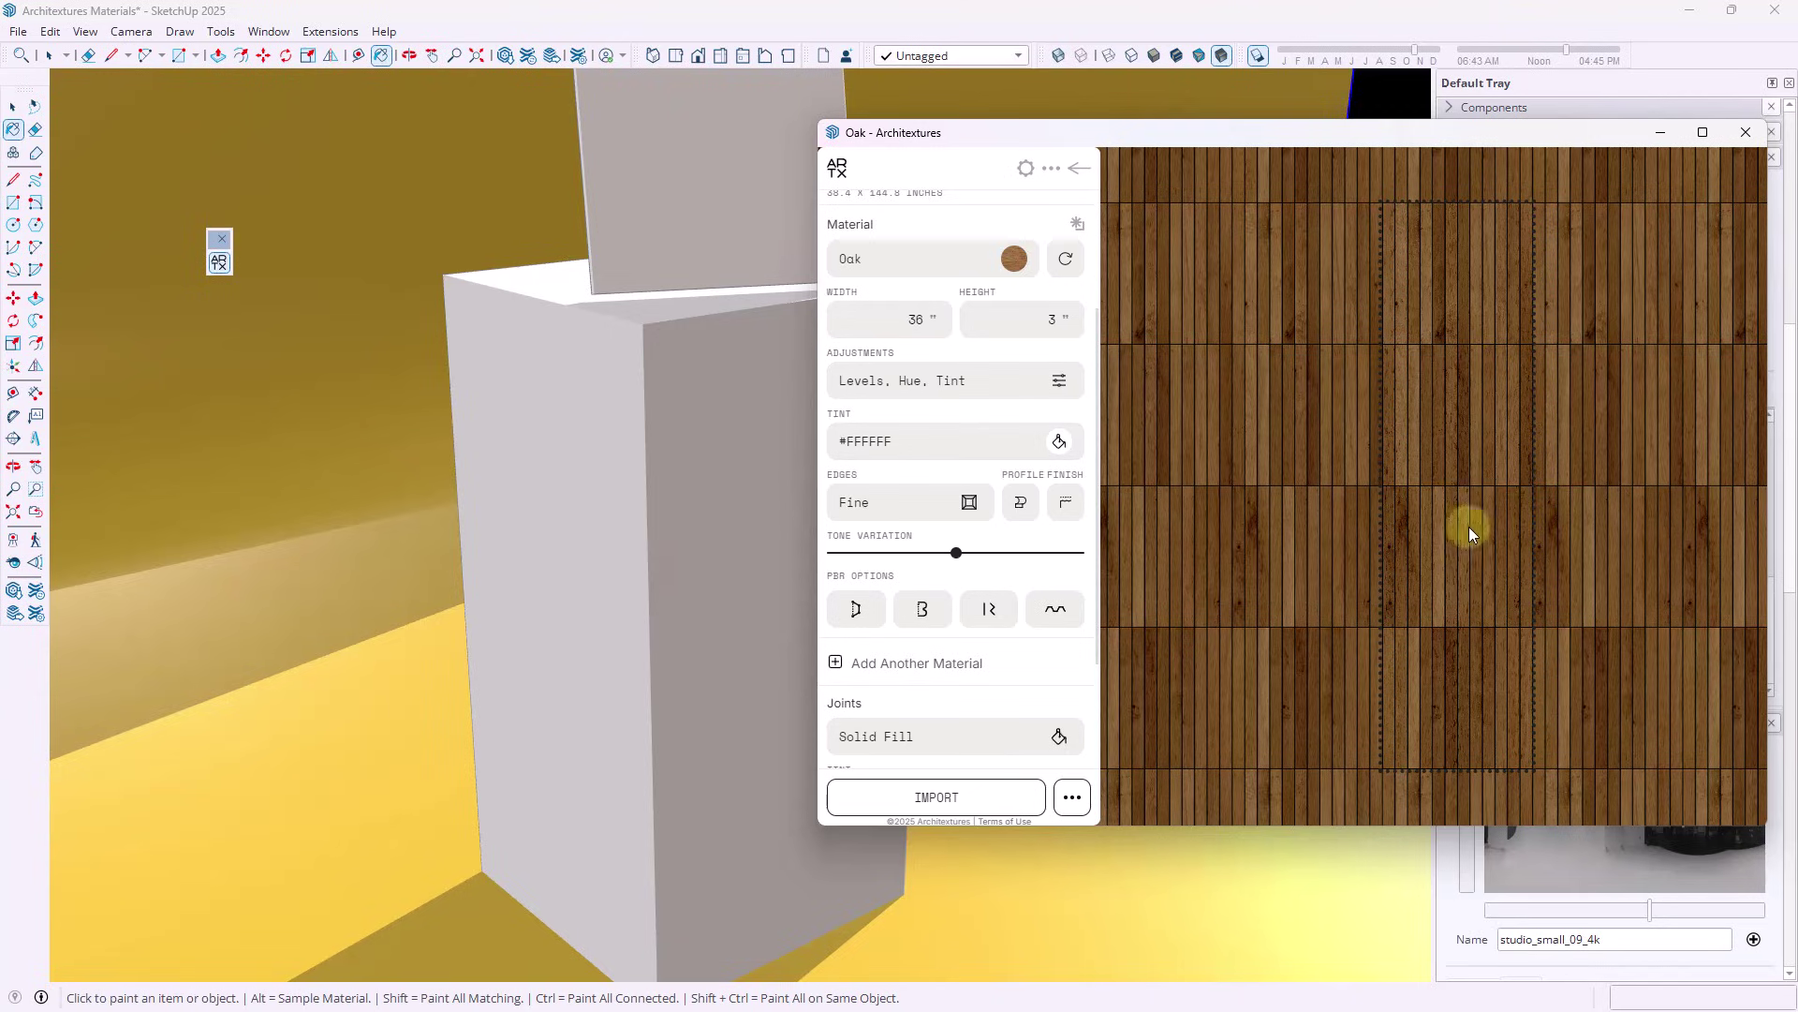
Import the Oak Stack texture and paint the white pedestal box with it
left_click(946, 808)
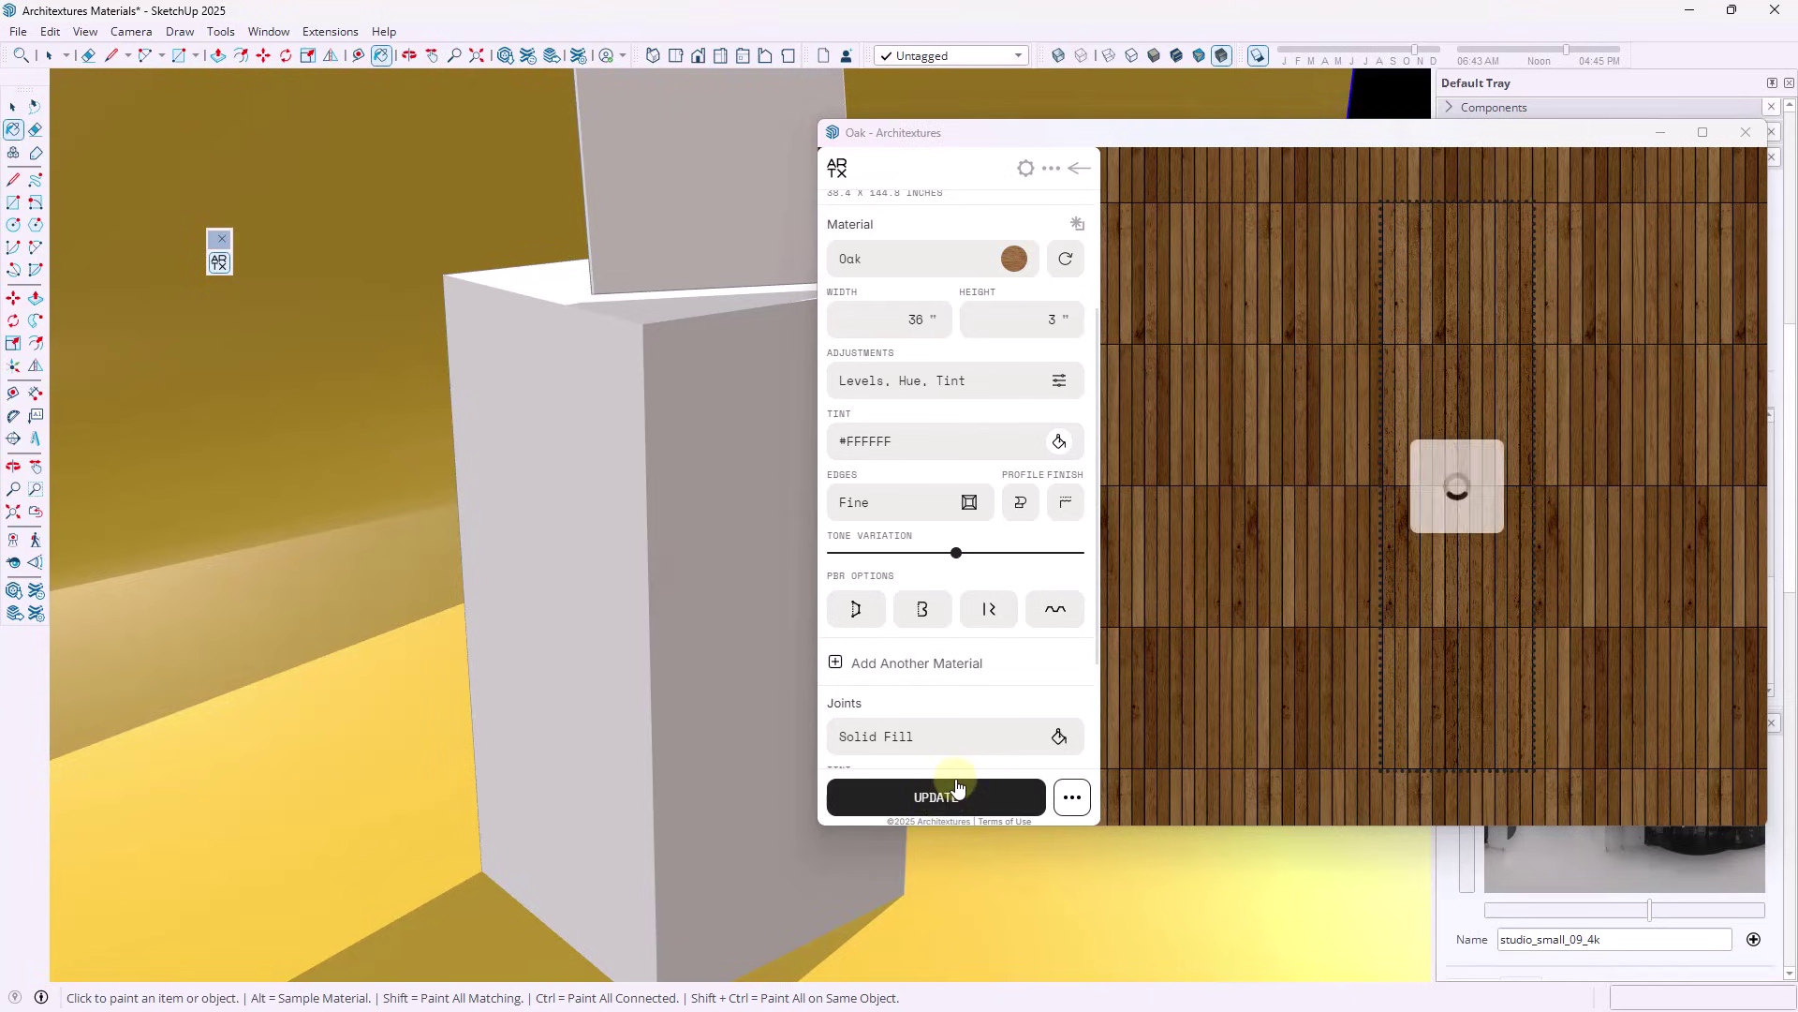
left_click(676, 533)
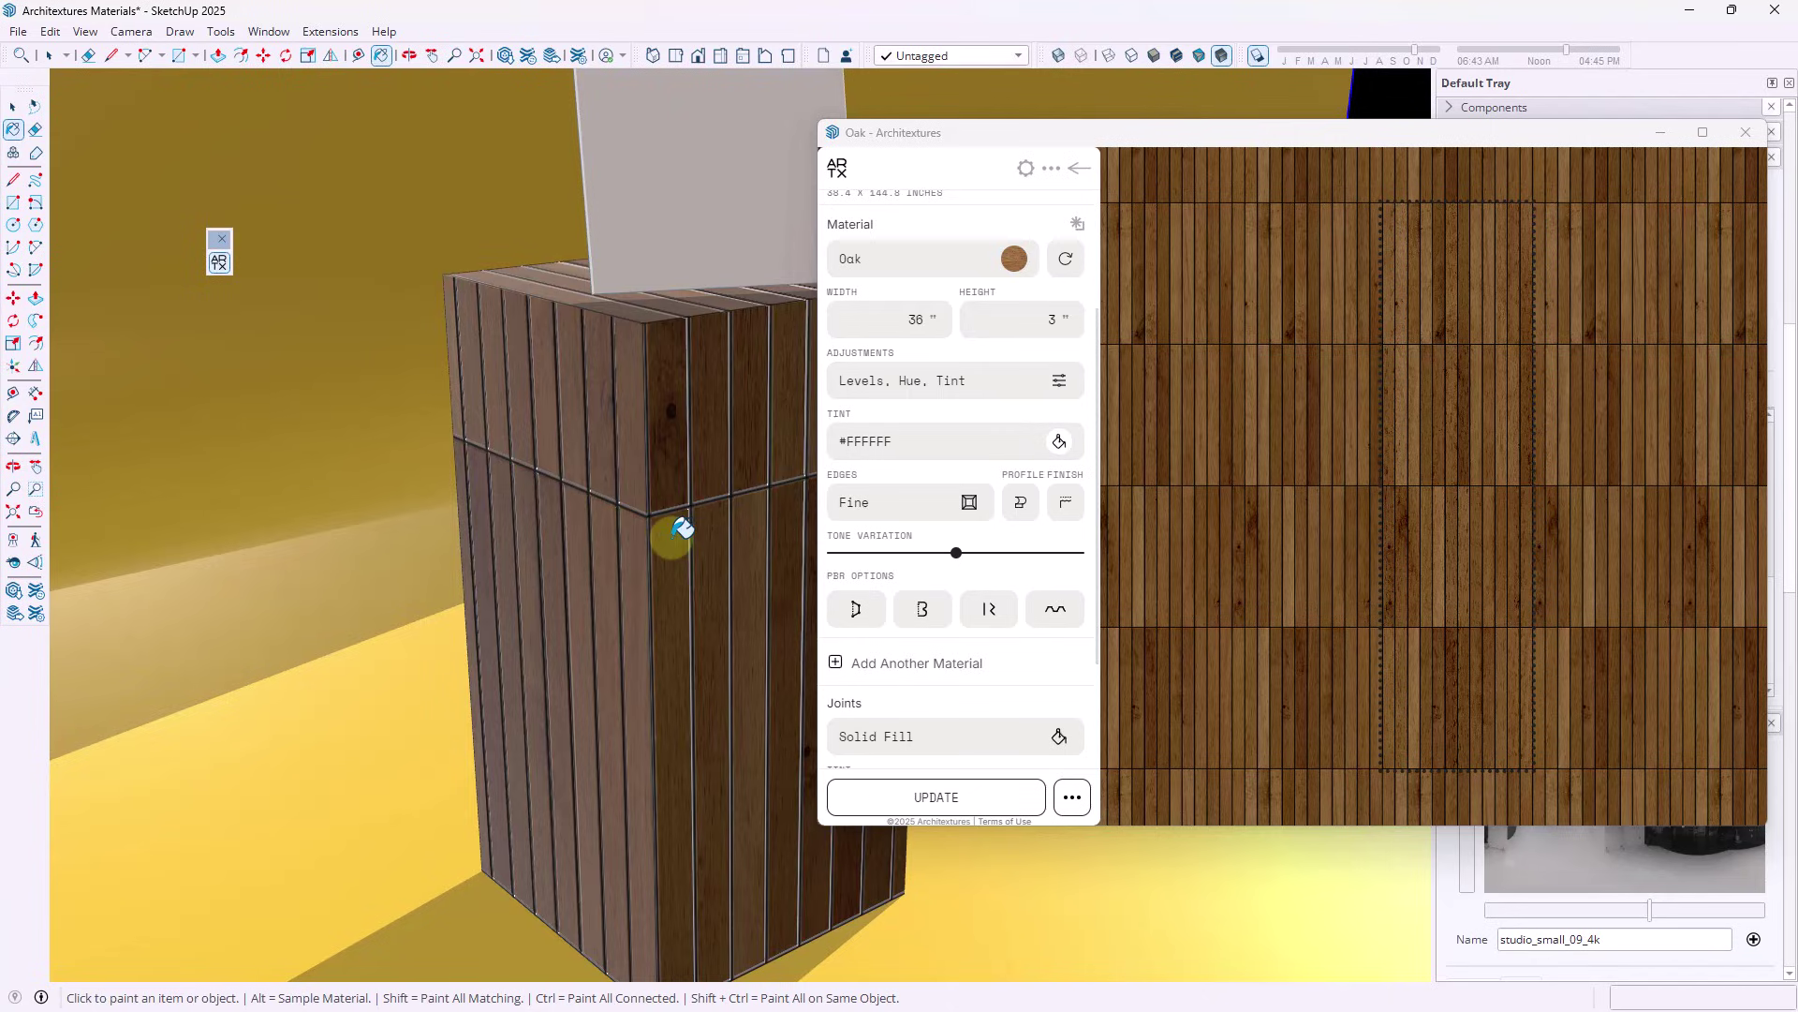
key("space")
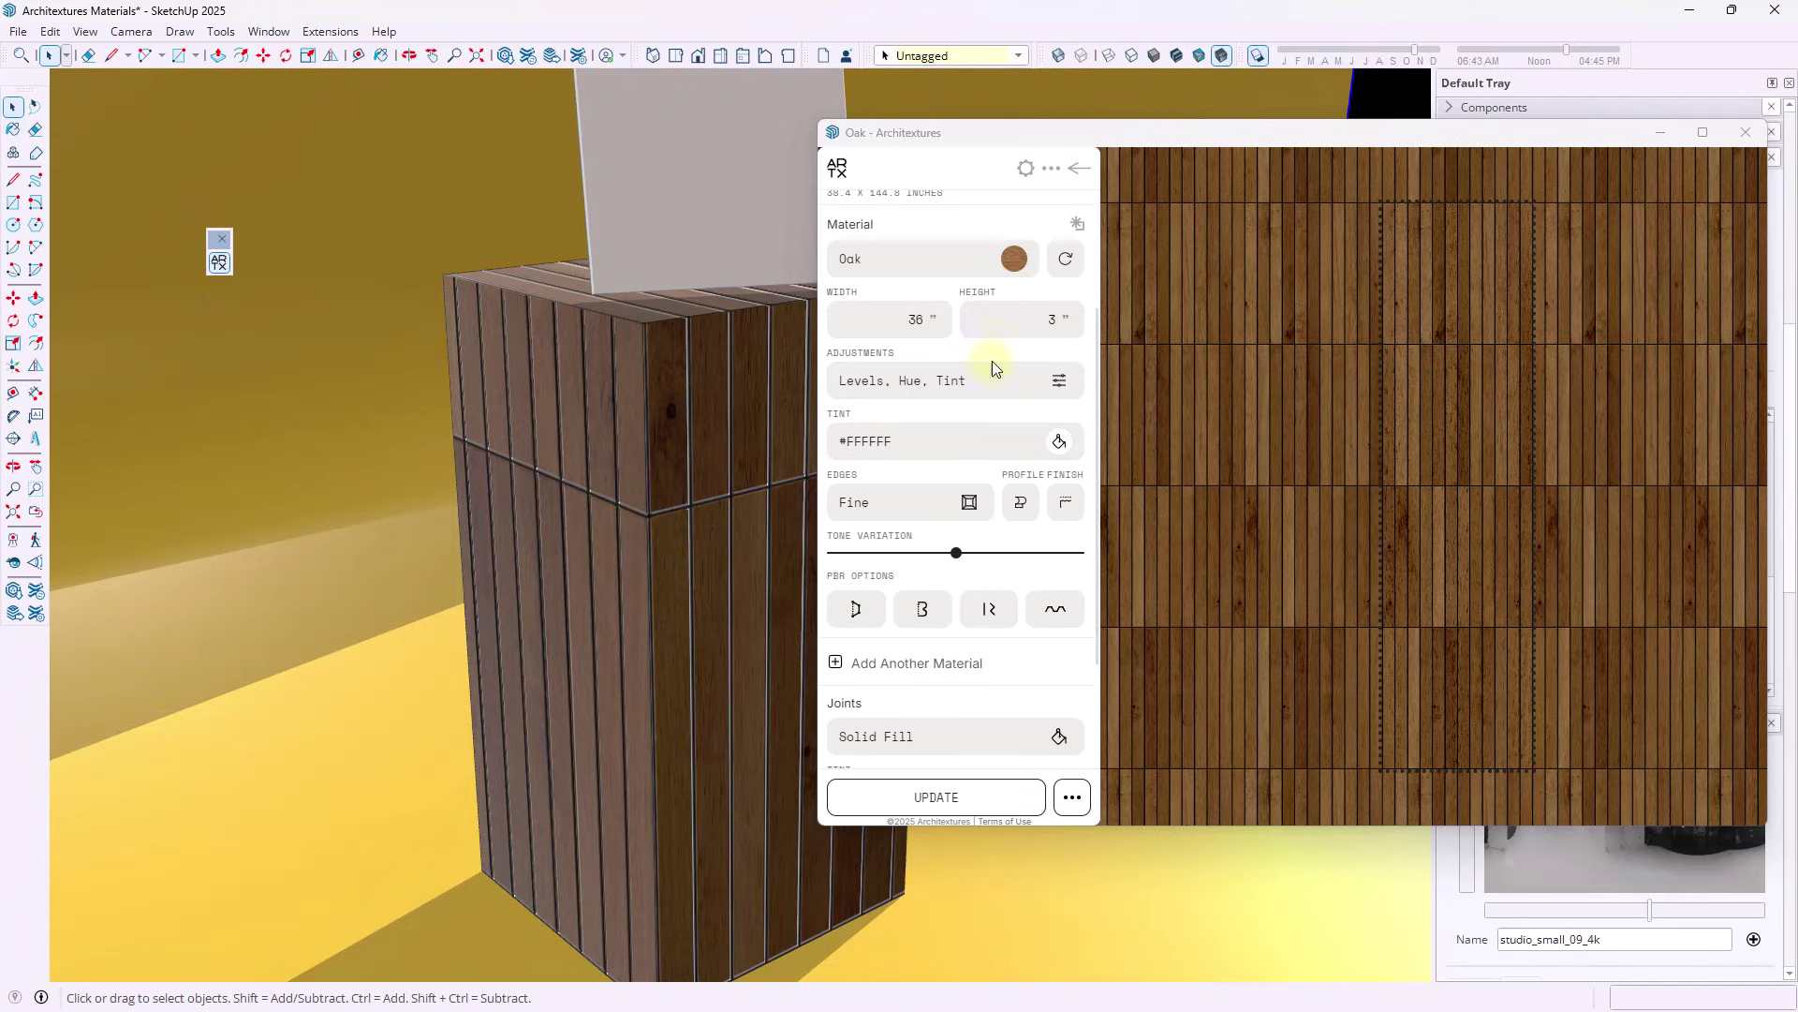
Scale the oak texture to 2' wide and walk the camera around the clad box
left_click(1660, 138)
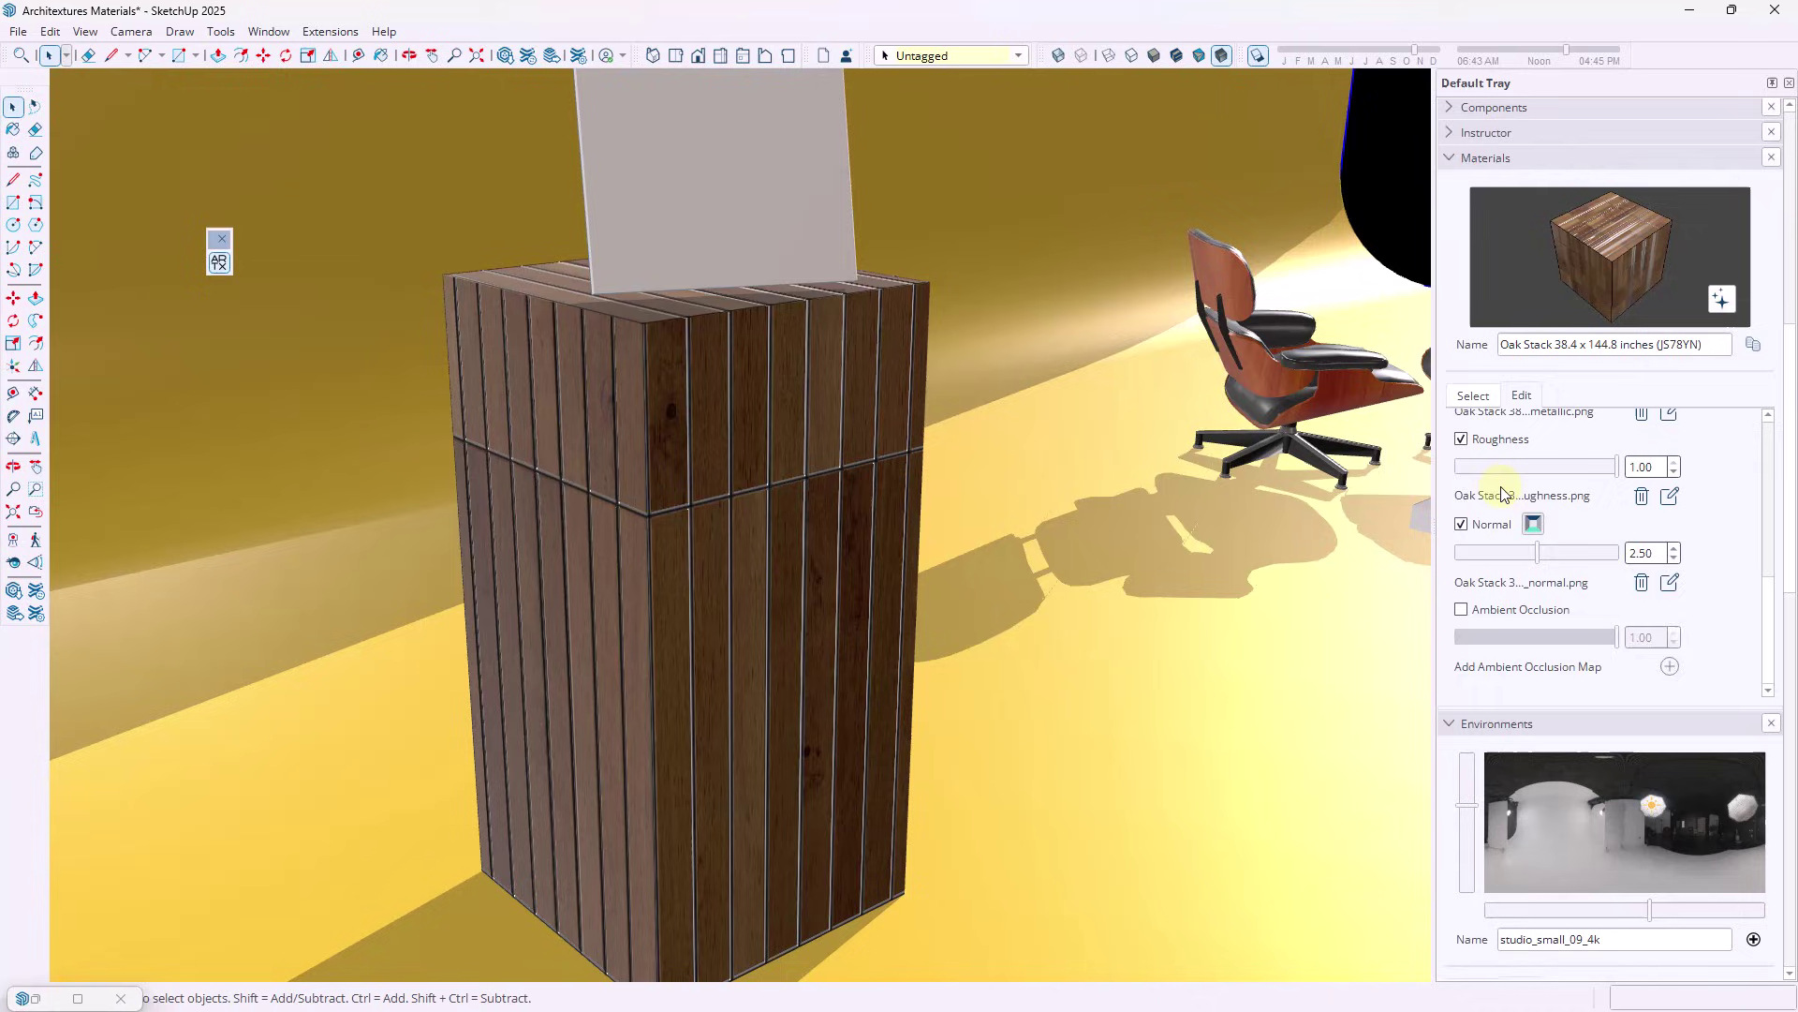
scroll(1604, 498, "up", 3)
scroll(1605, 498, "up", 2)
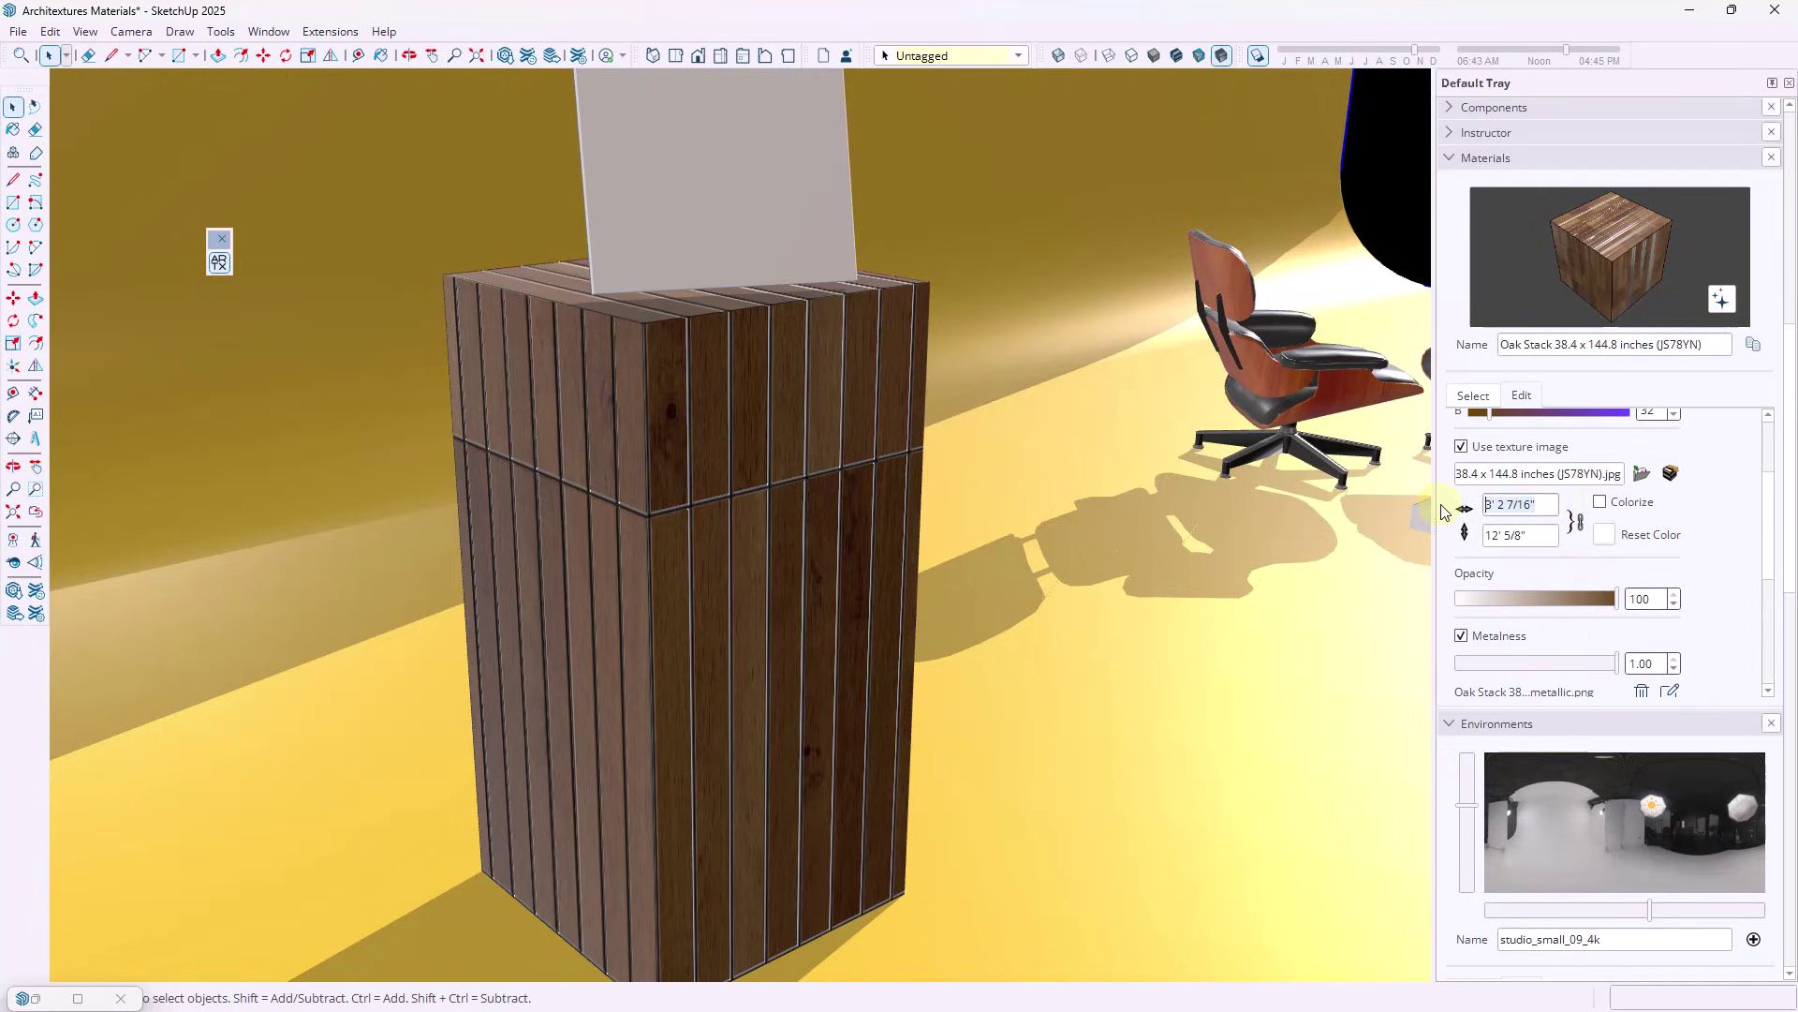
type("2")
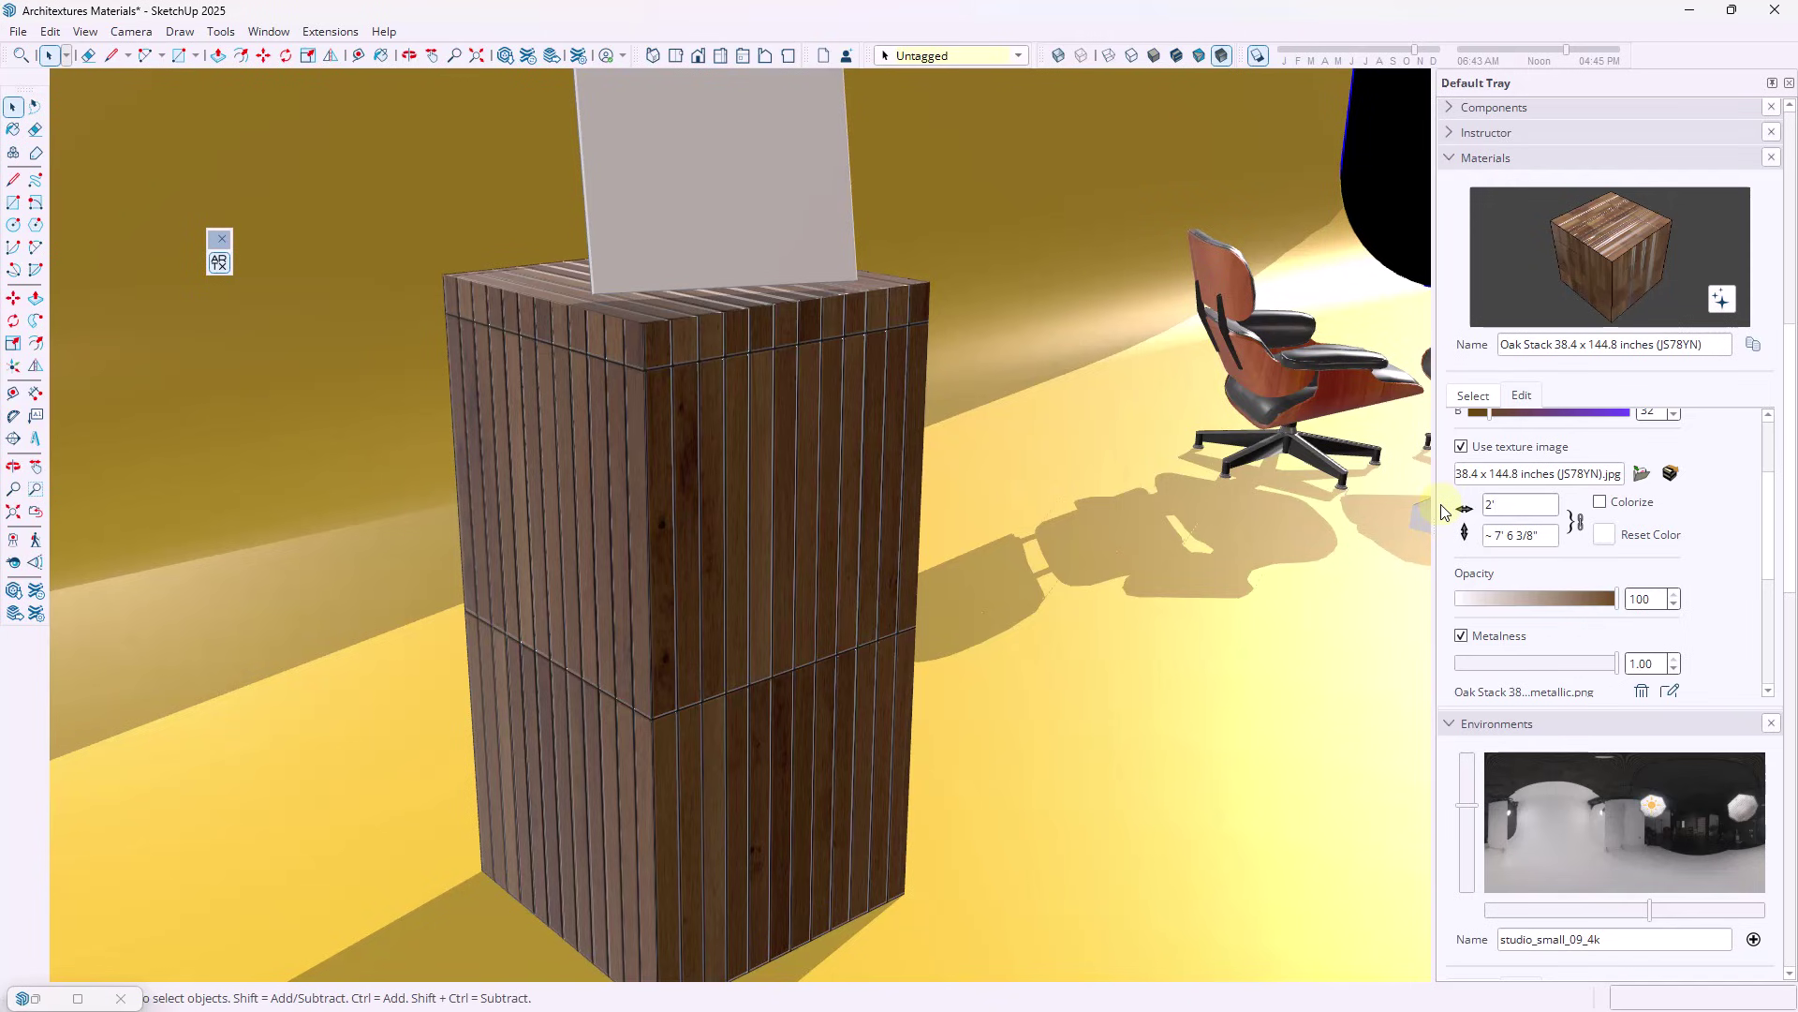
scroll(803, 450, "up", 5)
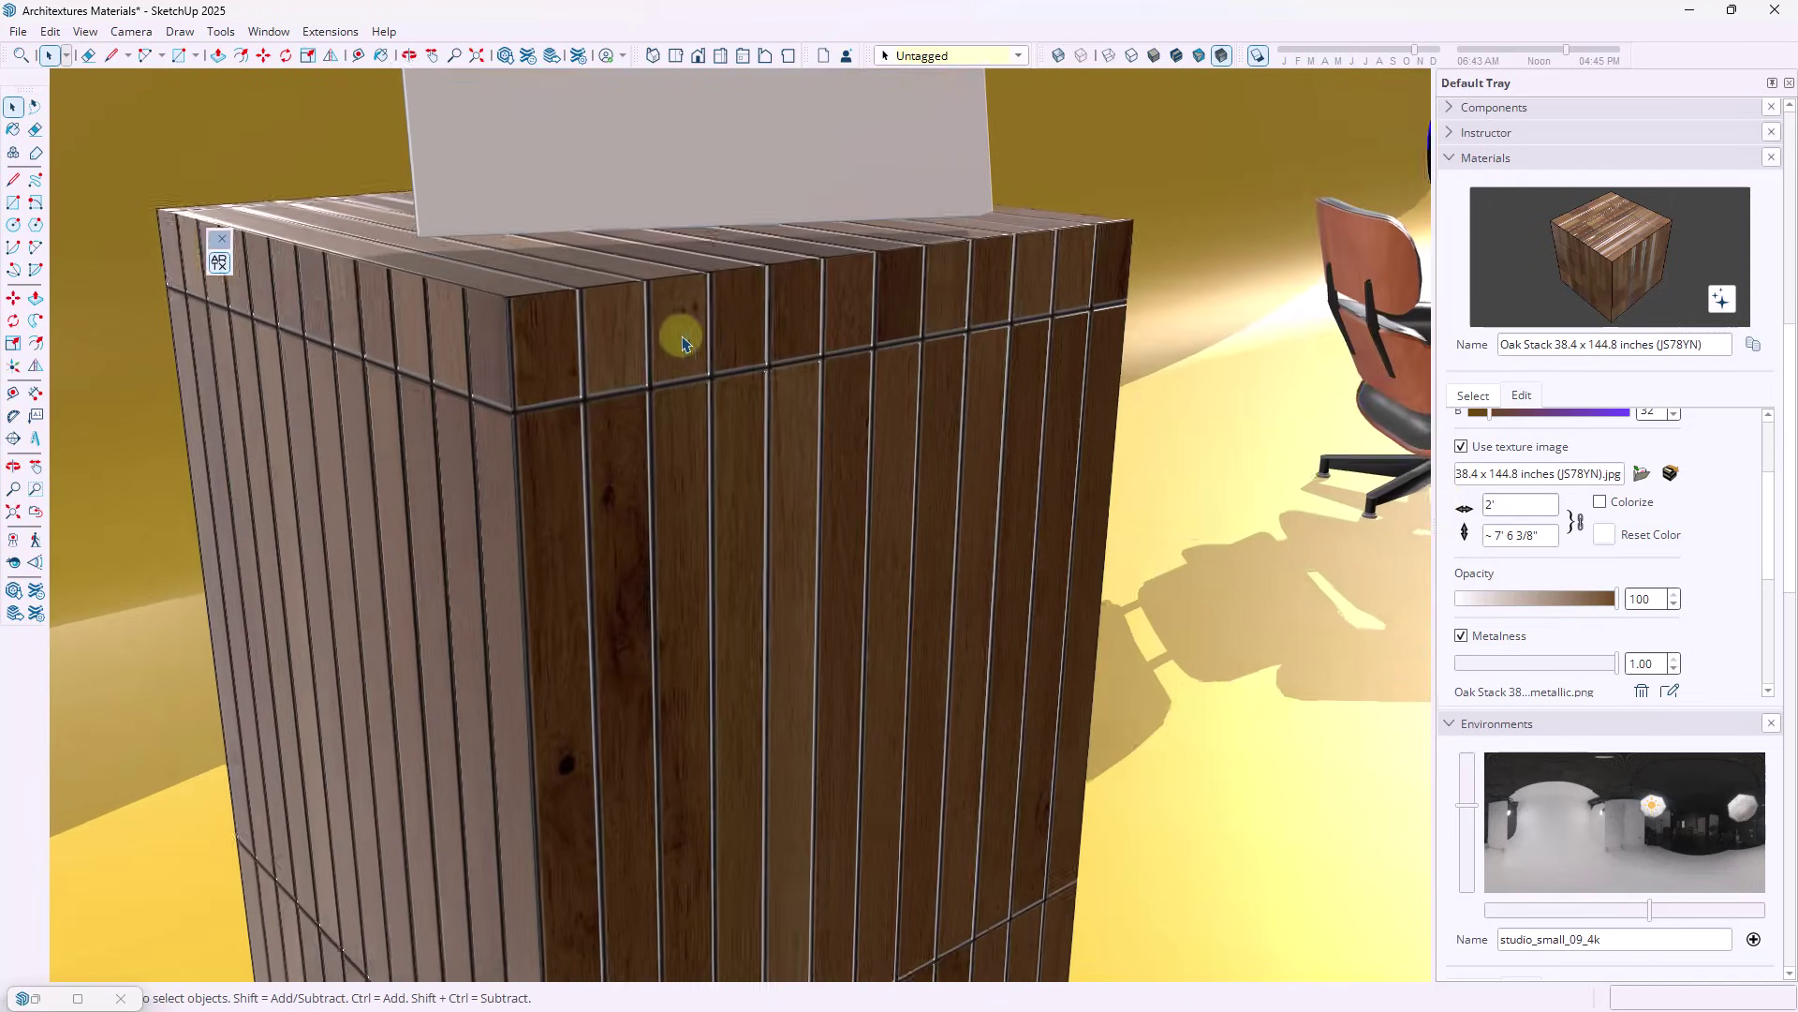
key("w")
left_click_drag(717, 409, 694, 257)
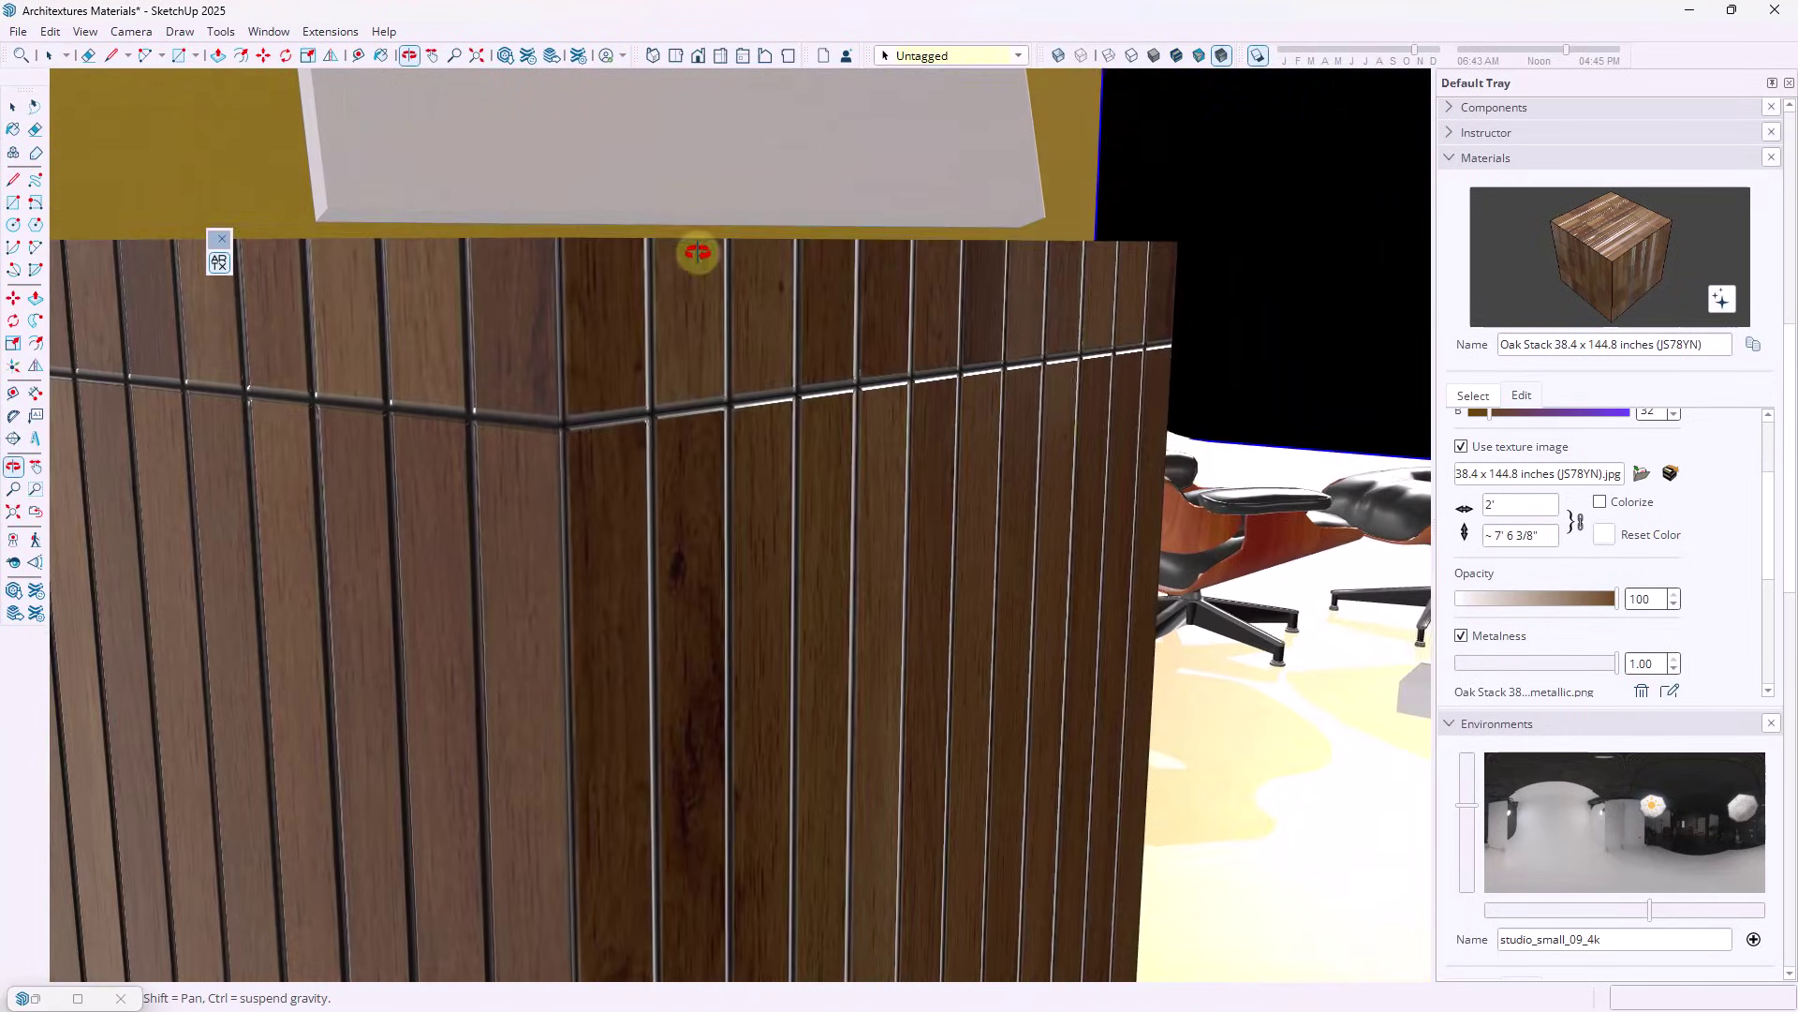
Lower the oak material's normal strength to 0.79 and roughness to 0.39
key("space")
scroll(1712, 543, "down", 3)
scroll(1635, 609, "down", 1)
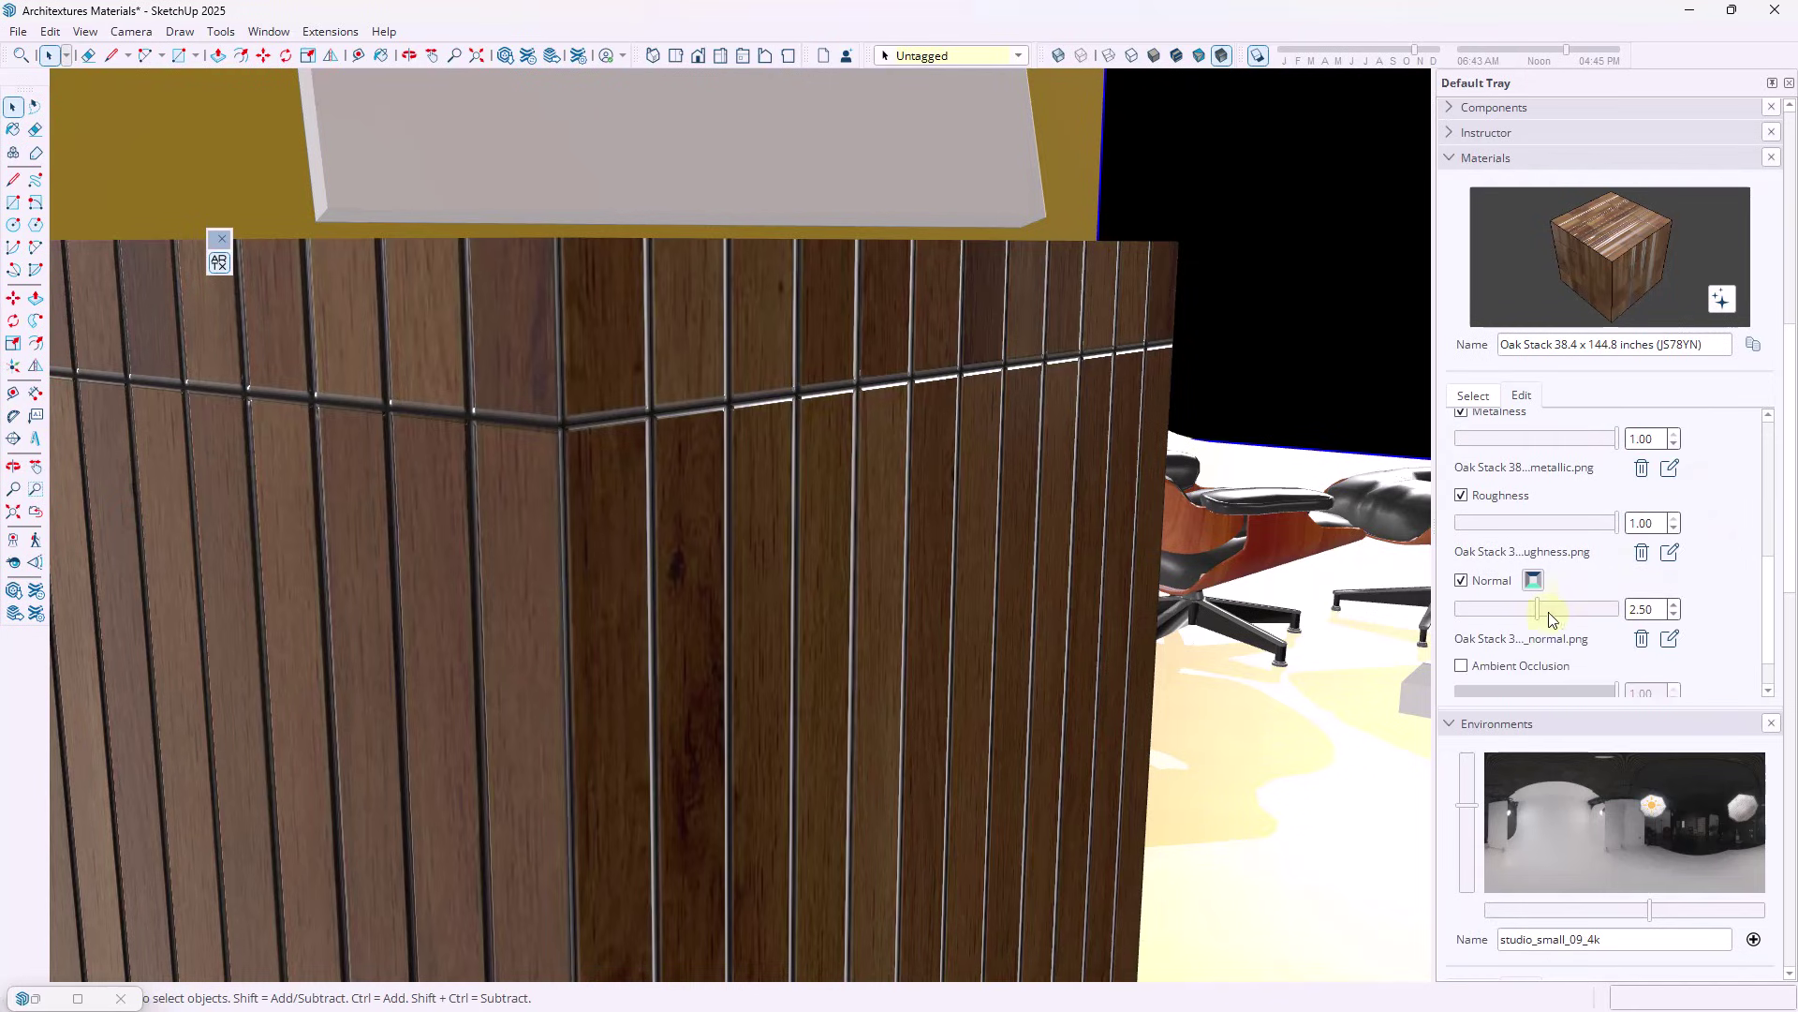
left_click_drag(1536, 610, 1480, 609)
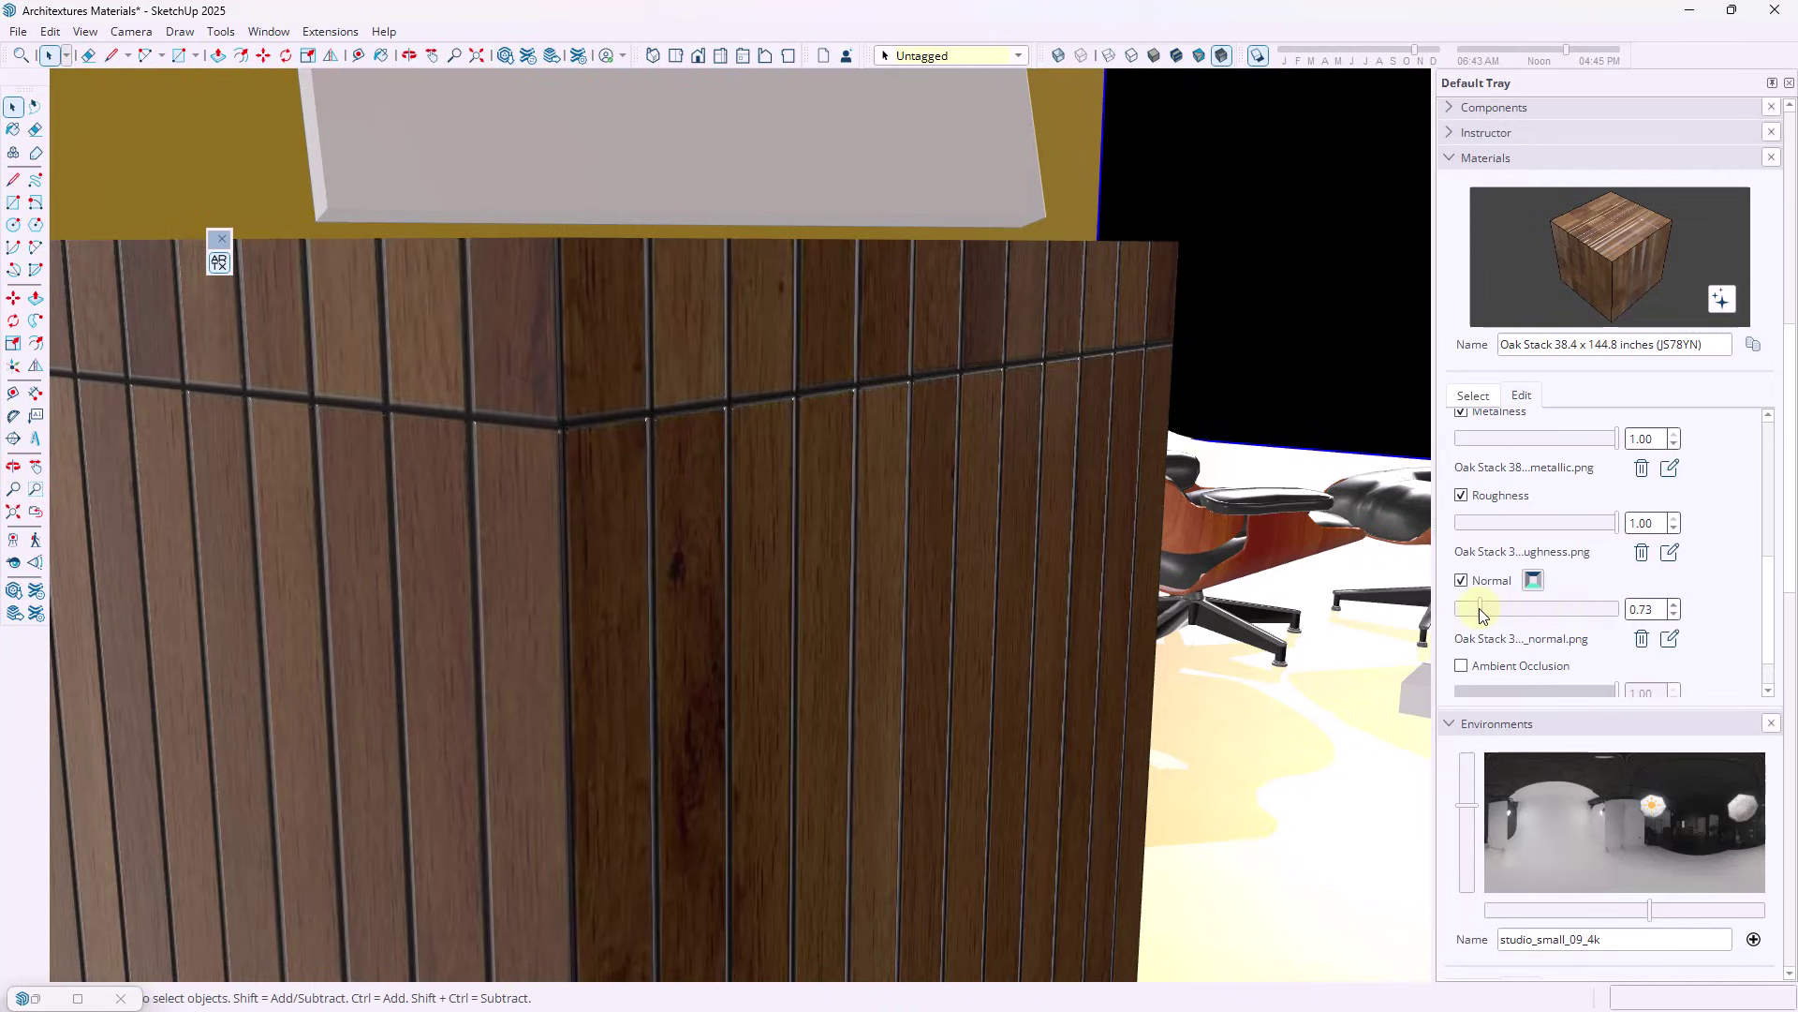
left_click_drag(1594, 521, 1481, 522)
left_click_drag(1498, 524, 1544, 530)
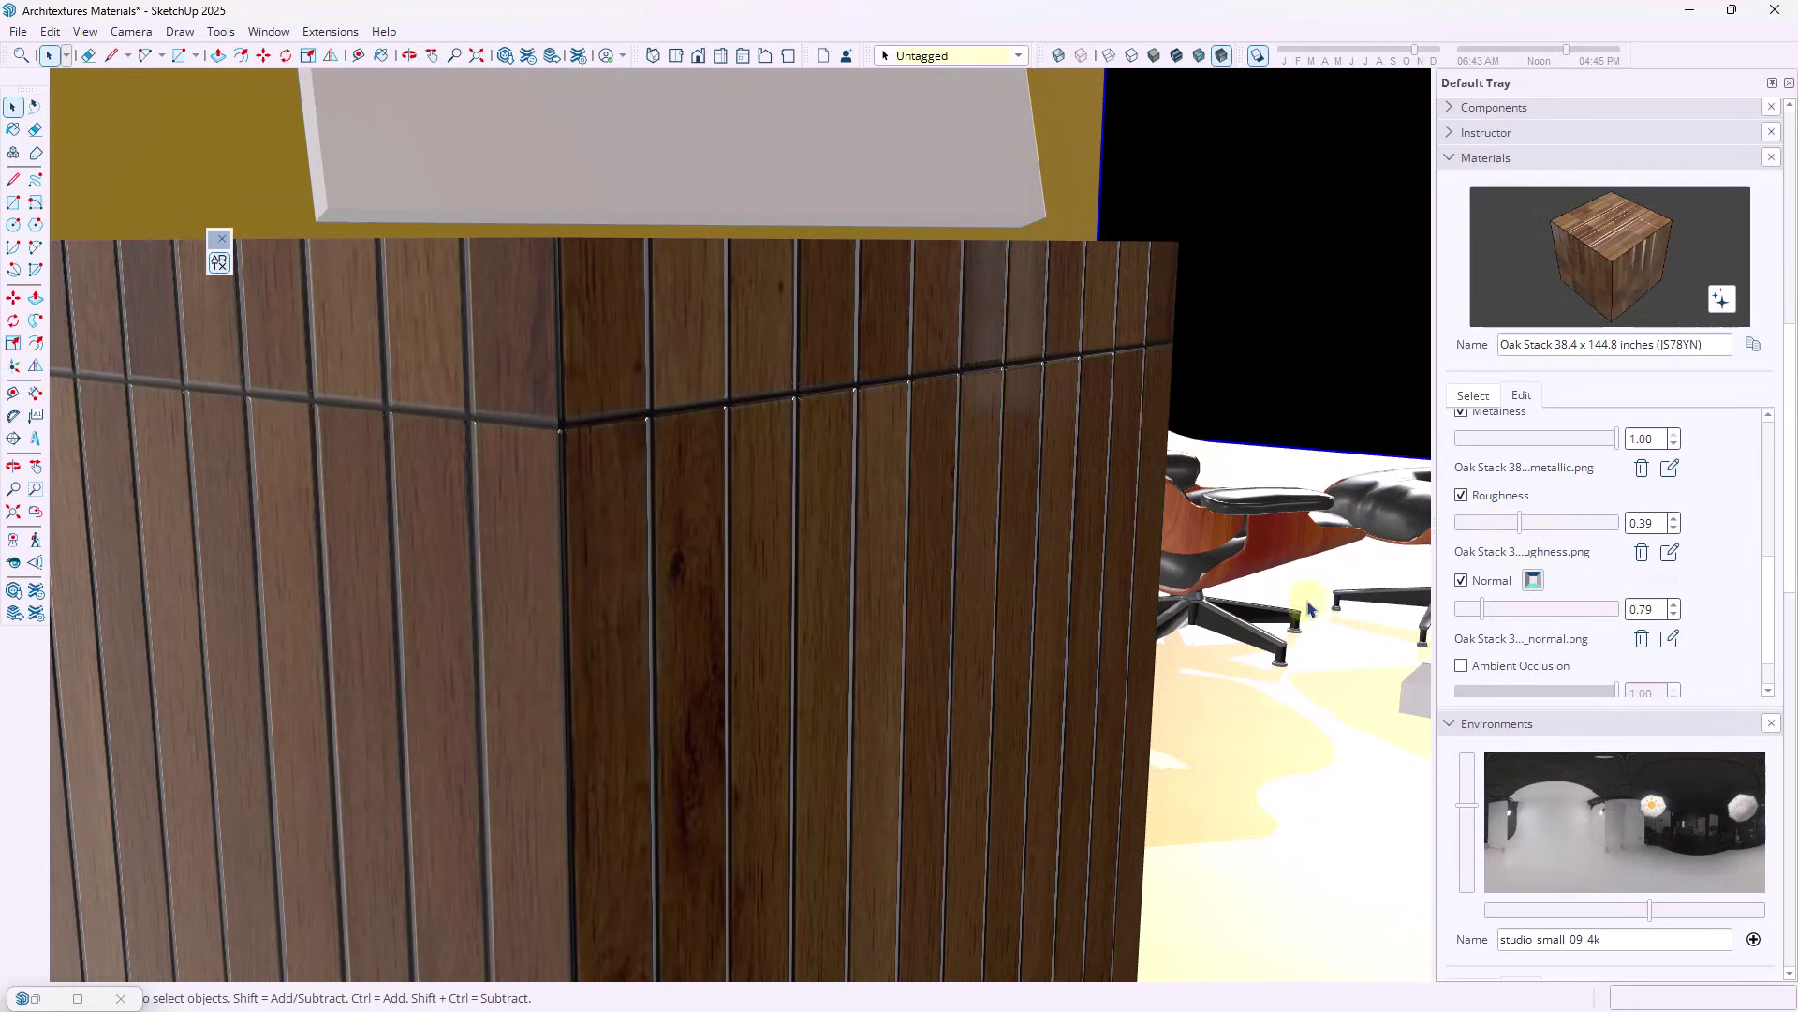
Walk and orbit the camera to inspect the oak box and grey panel
scroll(934, 522, "down", 8)
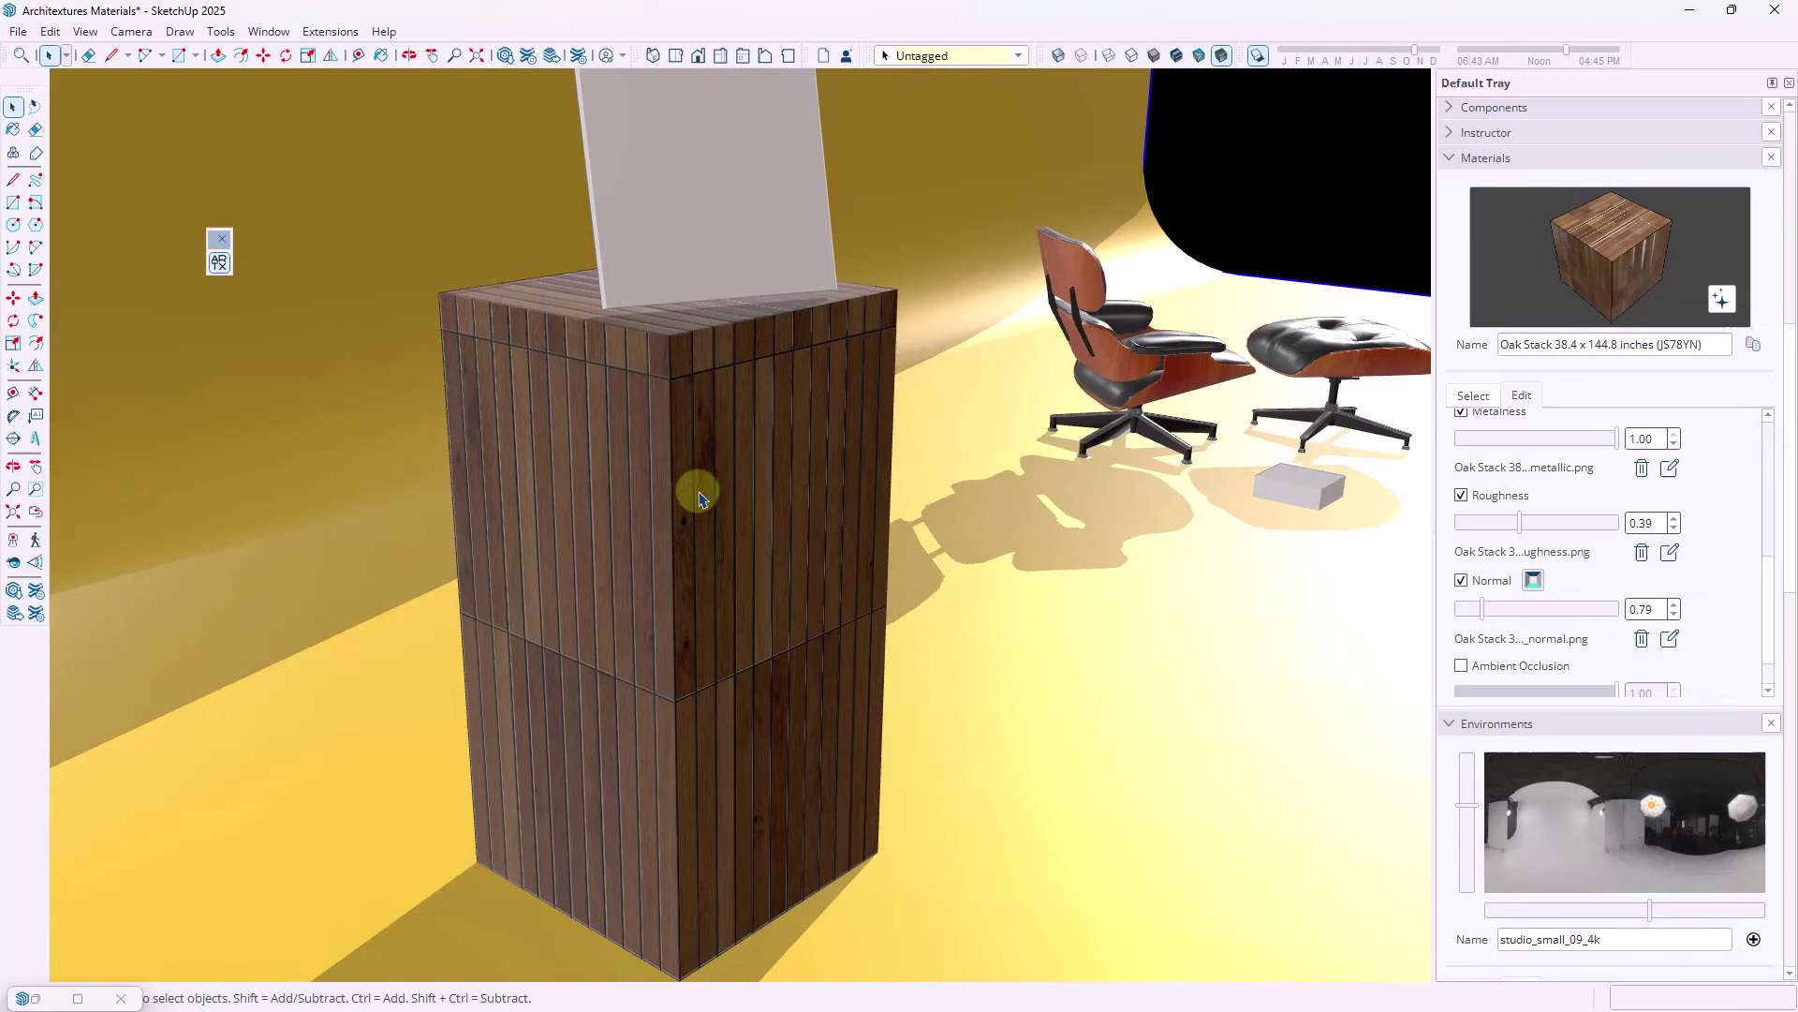
scroll(734, 513, "up", 5)
key("w")
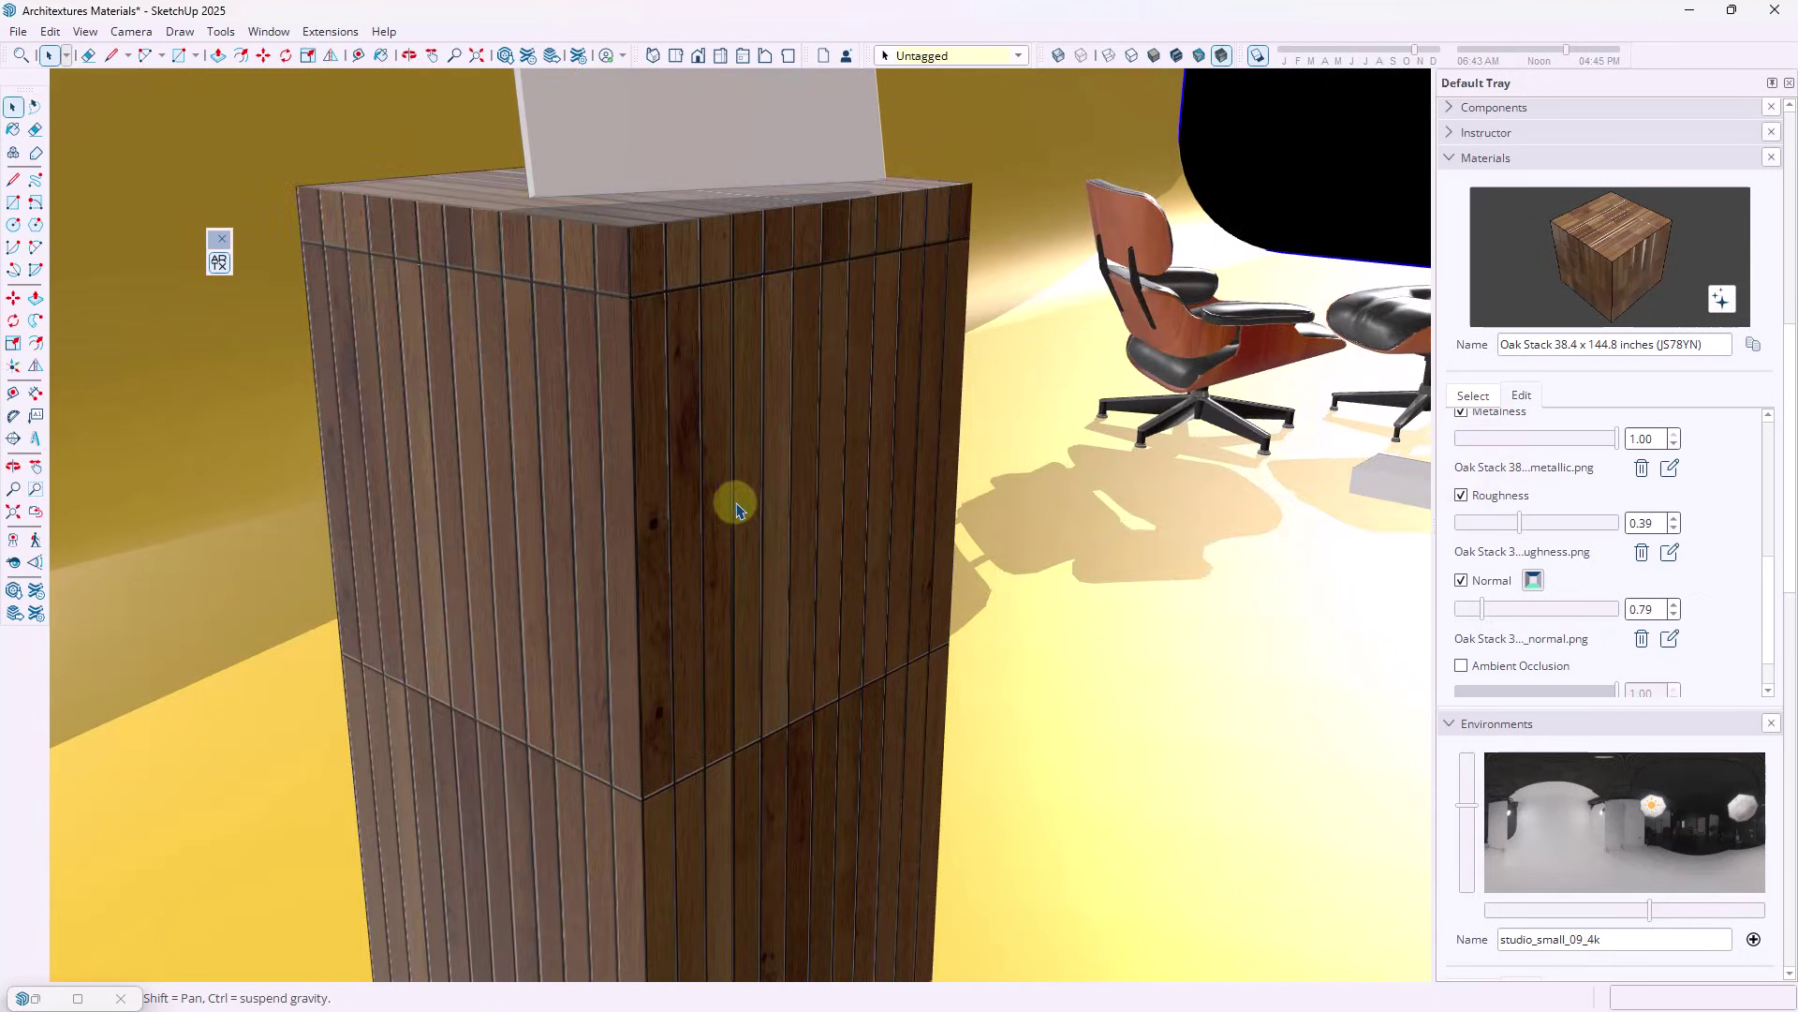
left_click_drag(734, 502, 616, 457)
scroll(646, 487, "down", 6)
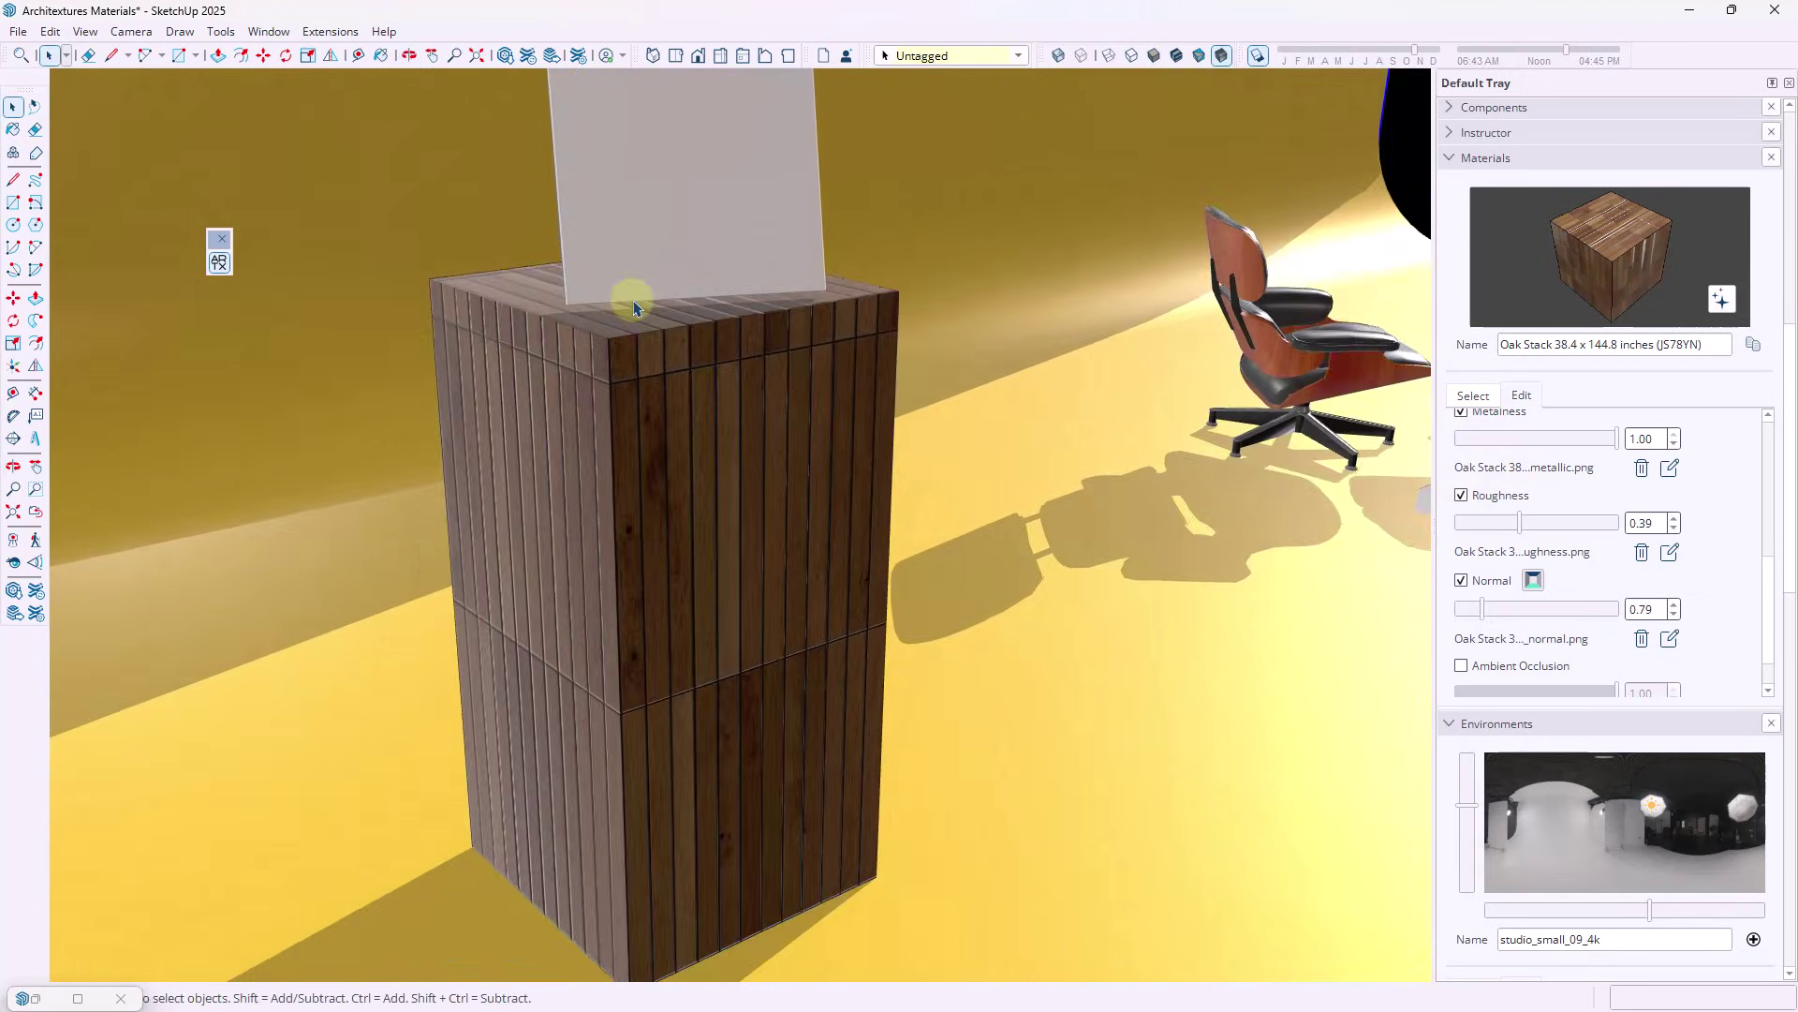
middle_click_drag(630, 294, 613, 415)
scroll(628, 415, "up", 2)
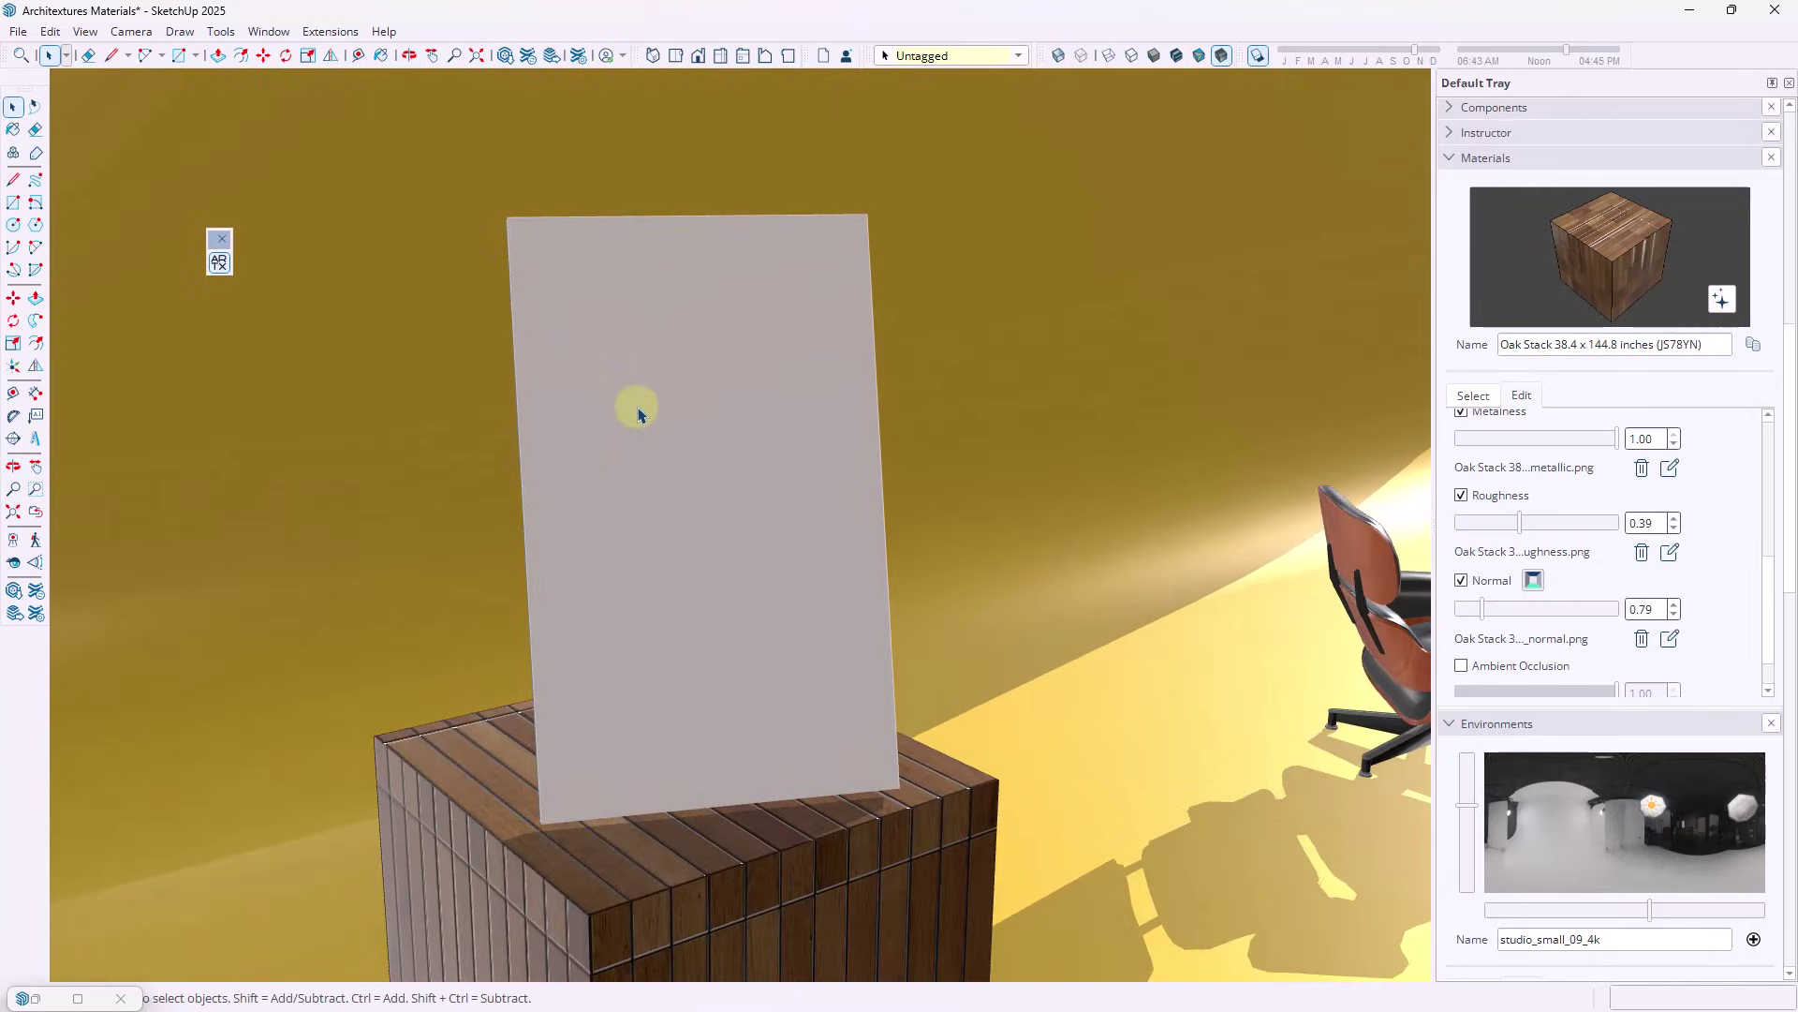
mouse_move(754, 590)
middle_mouse_down()
mouse_move(430, 521)
mouse_move(711, 509)
mouse_move(755, 518)
mouse_move(666, 543)
mouse_move(801, 557)
mouse_move(650, 559)
mouse_move(749, 558)
middle_mouse_up()
Return to the Architextures library and filter it to Metal textures
left_click(219, 263)
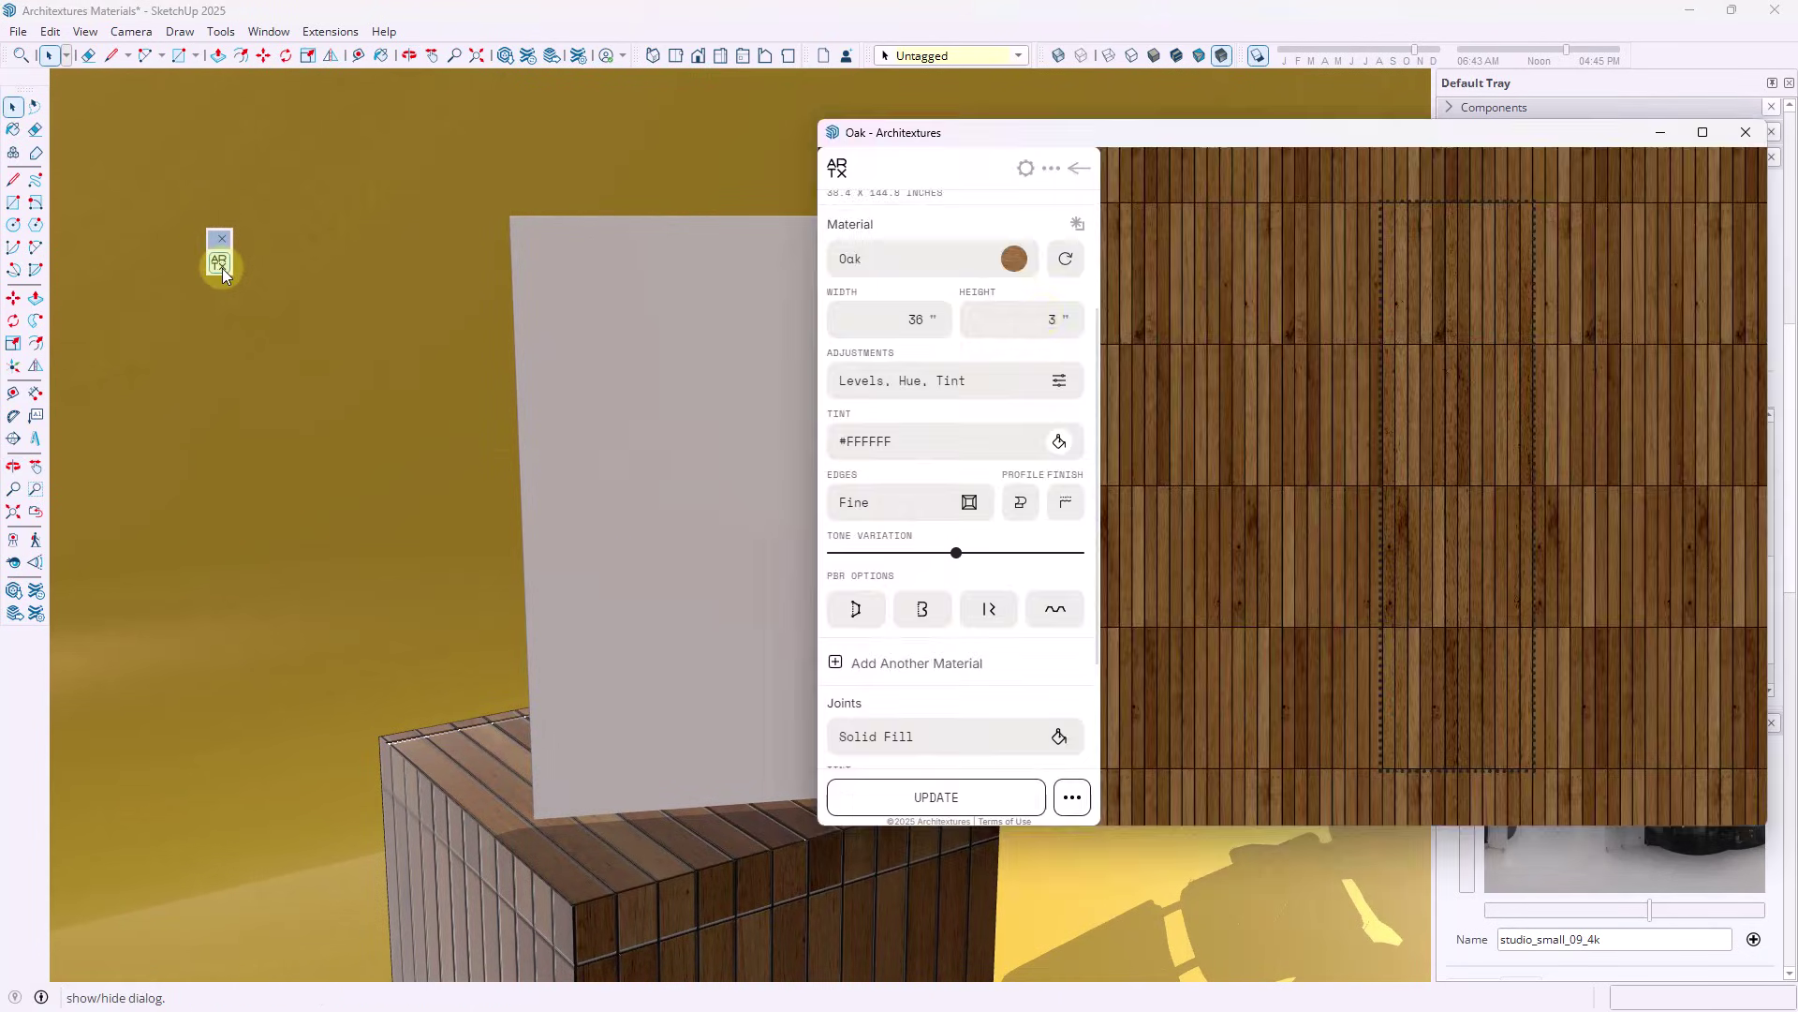
left_click(1079, 174)
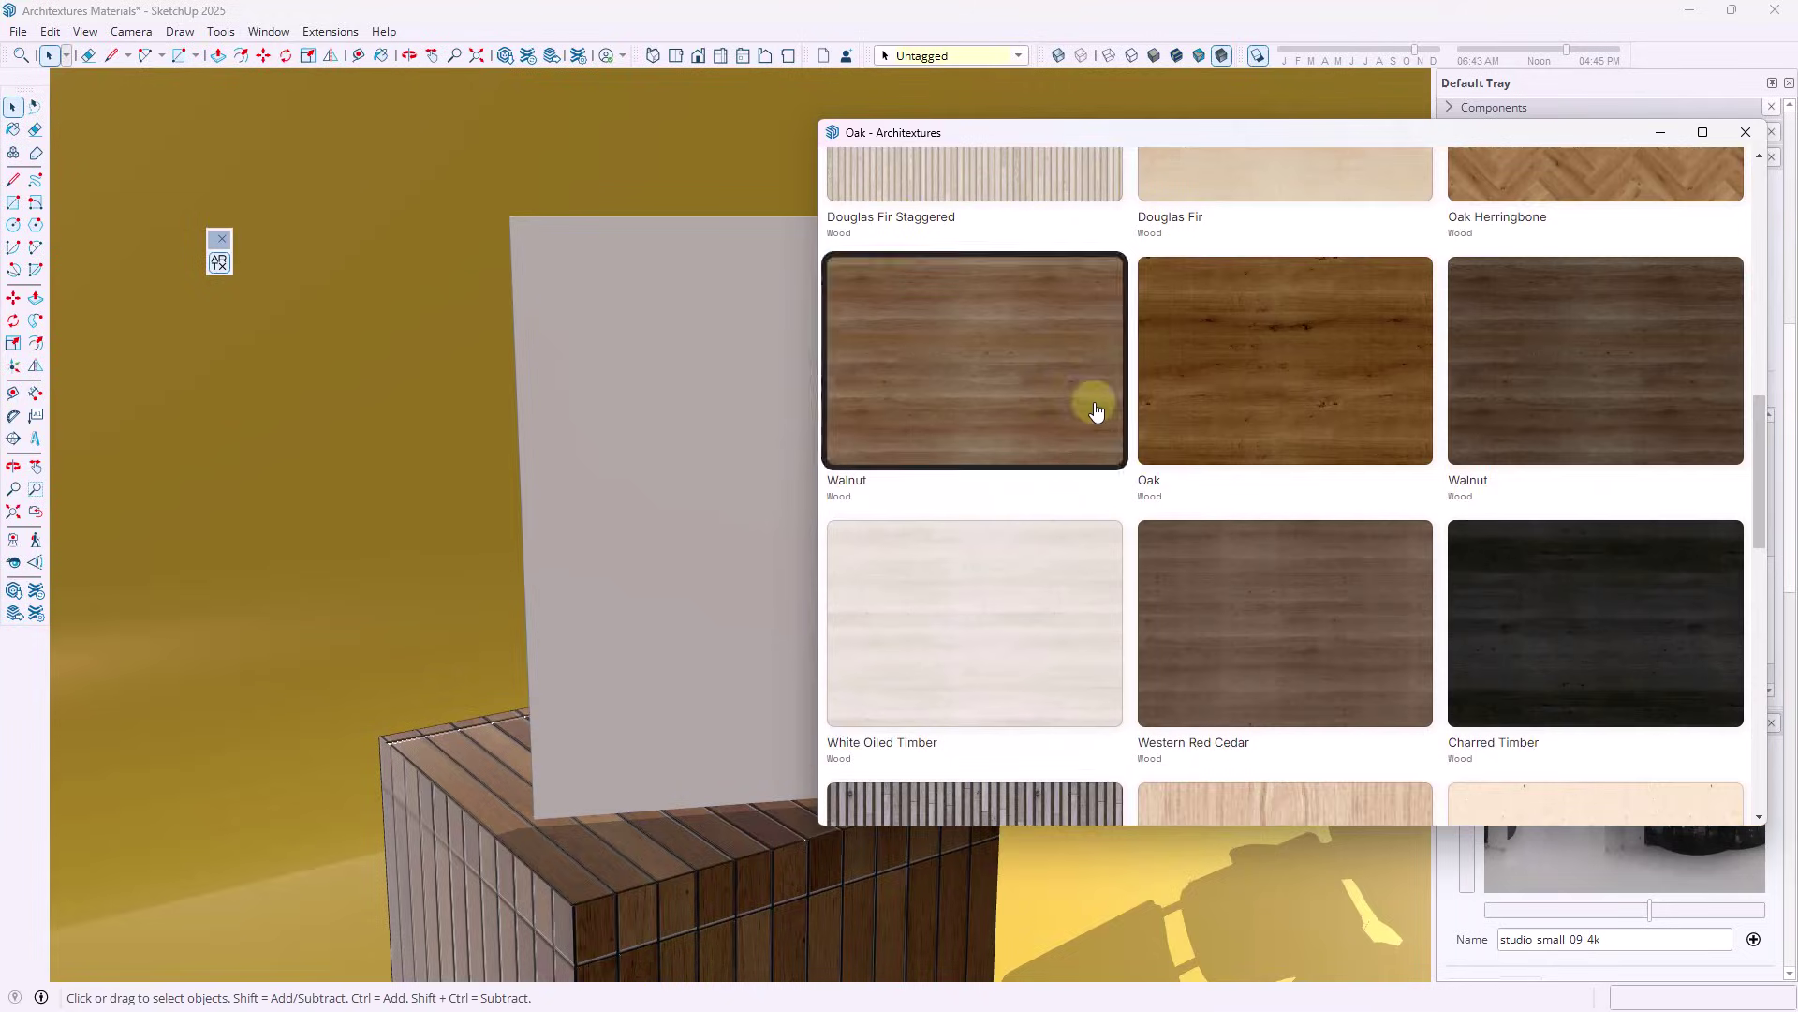
scroll(1359, 543, "up", 4)
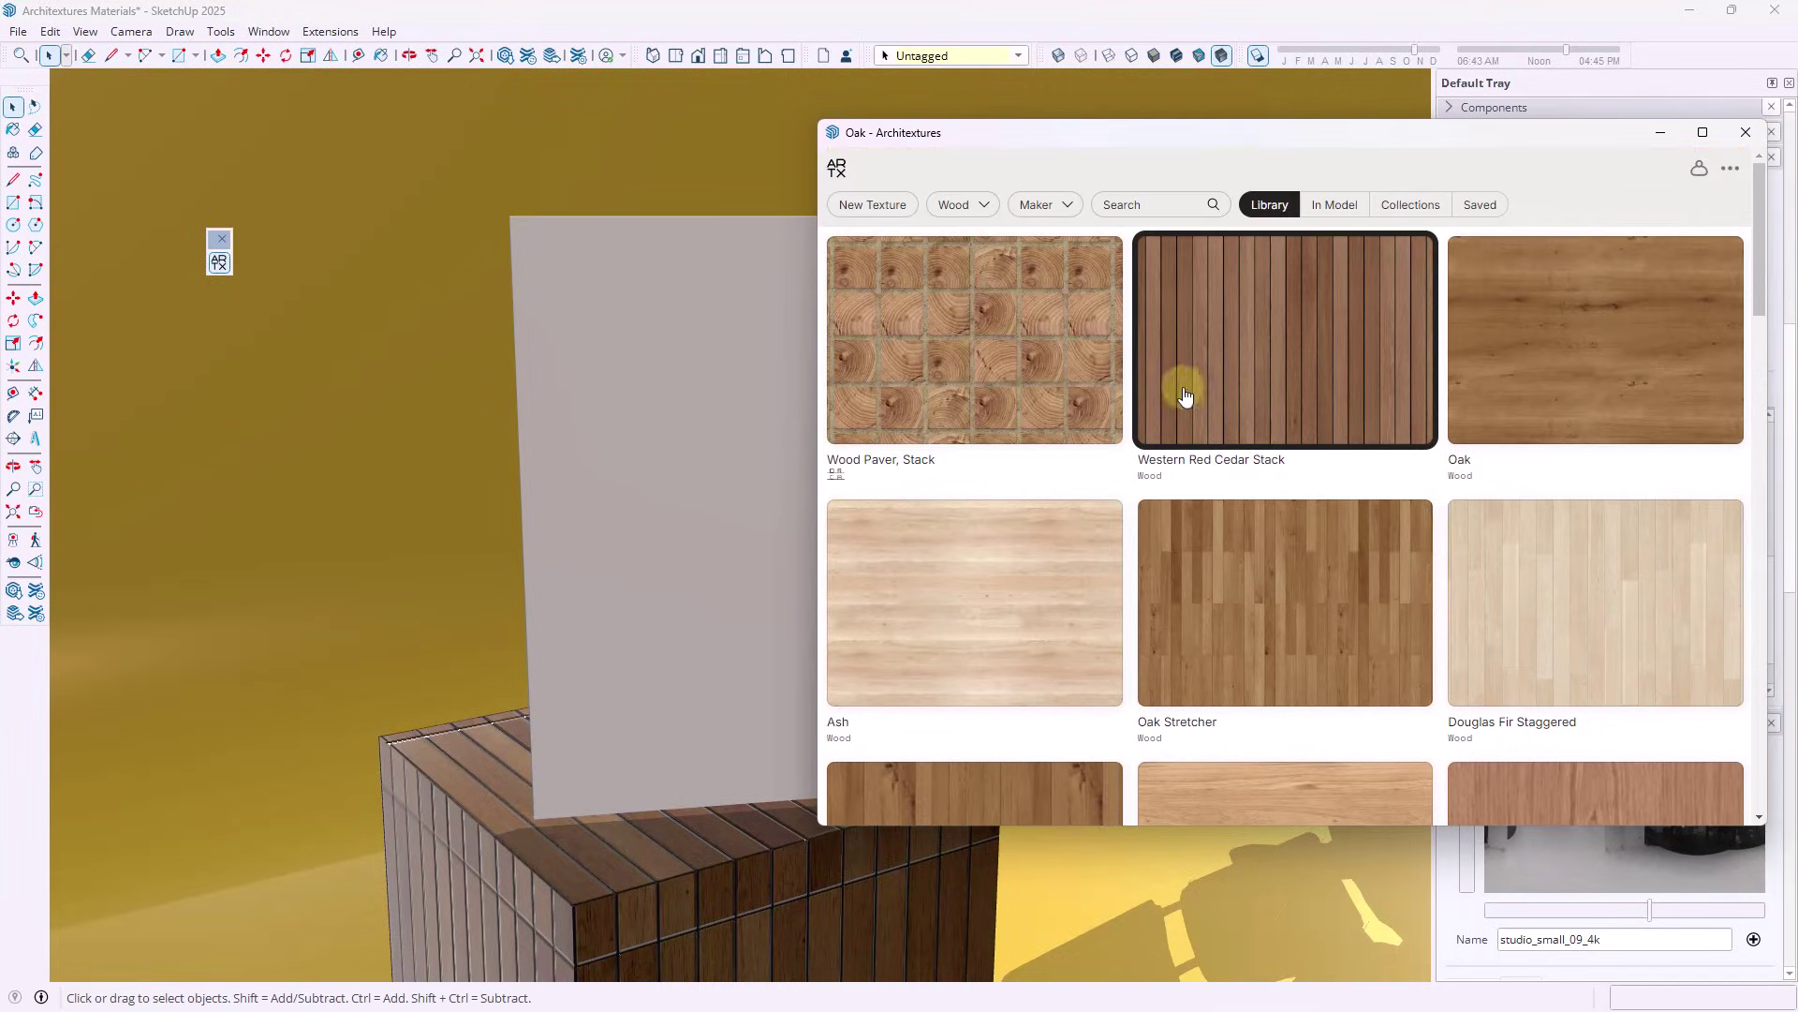
left_click(950, 205)
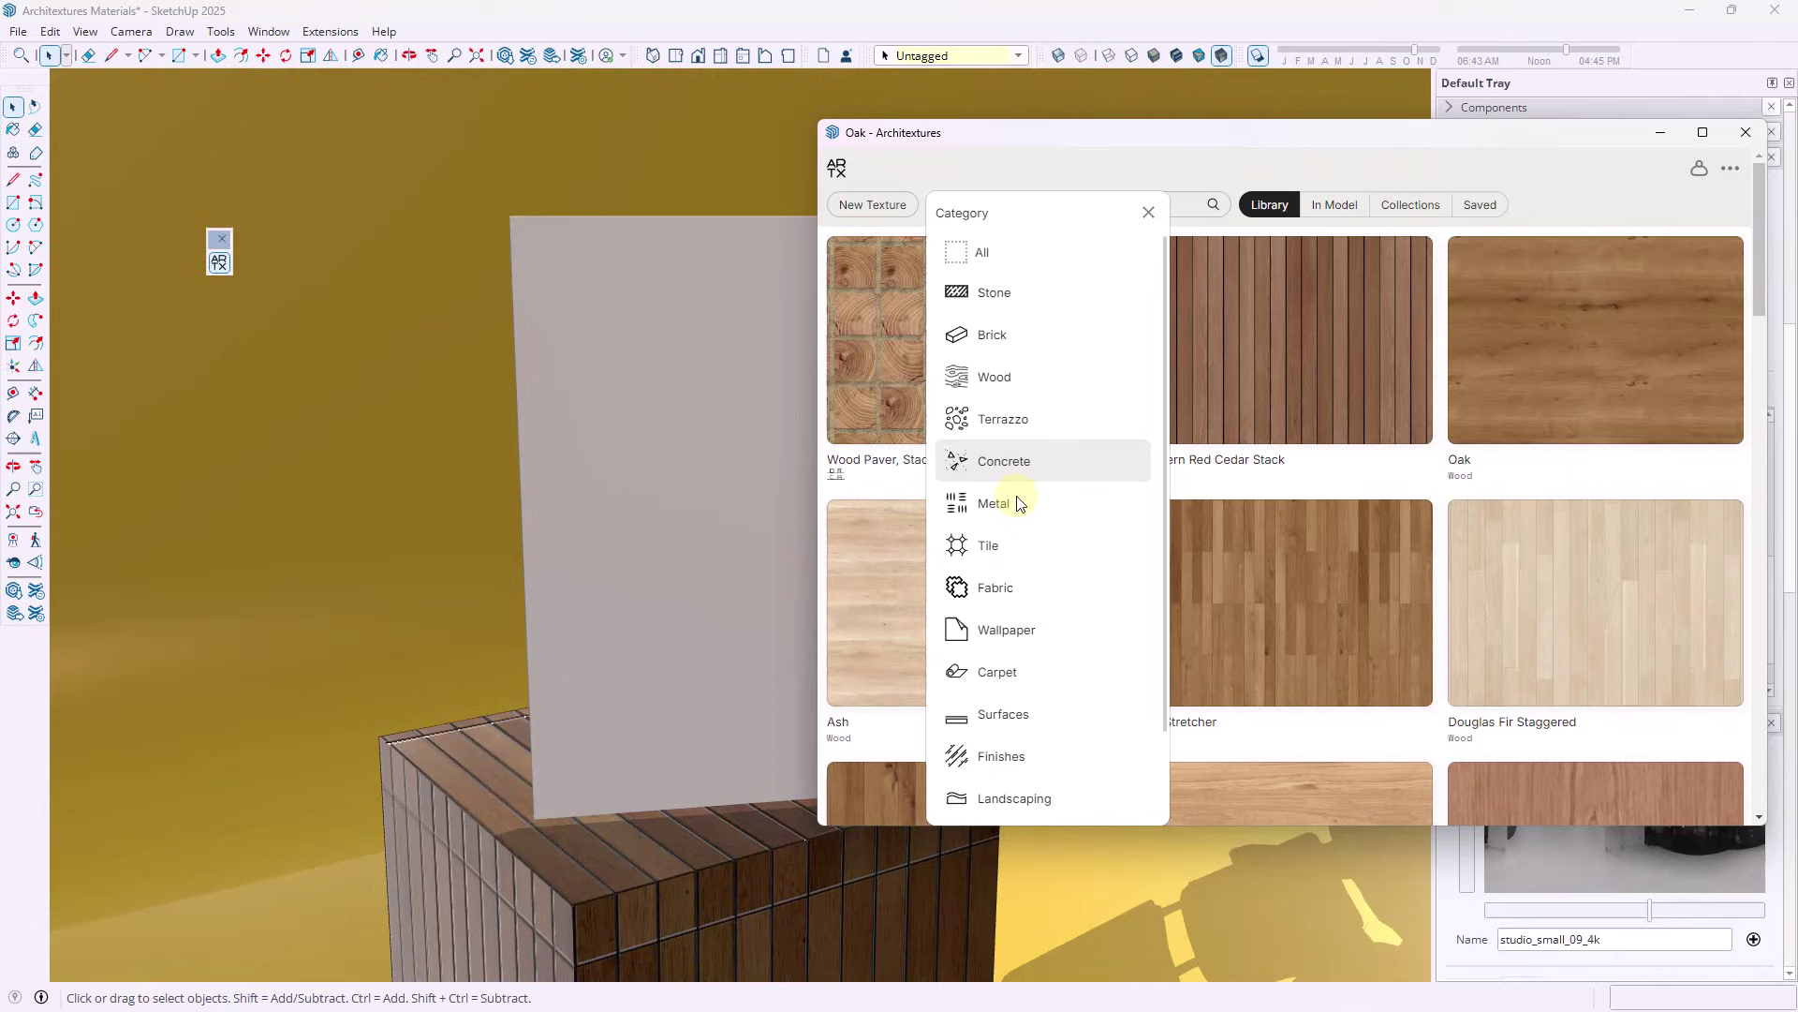
left_click(994, 506)
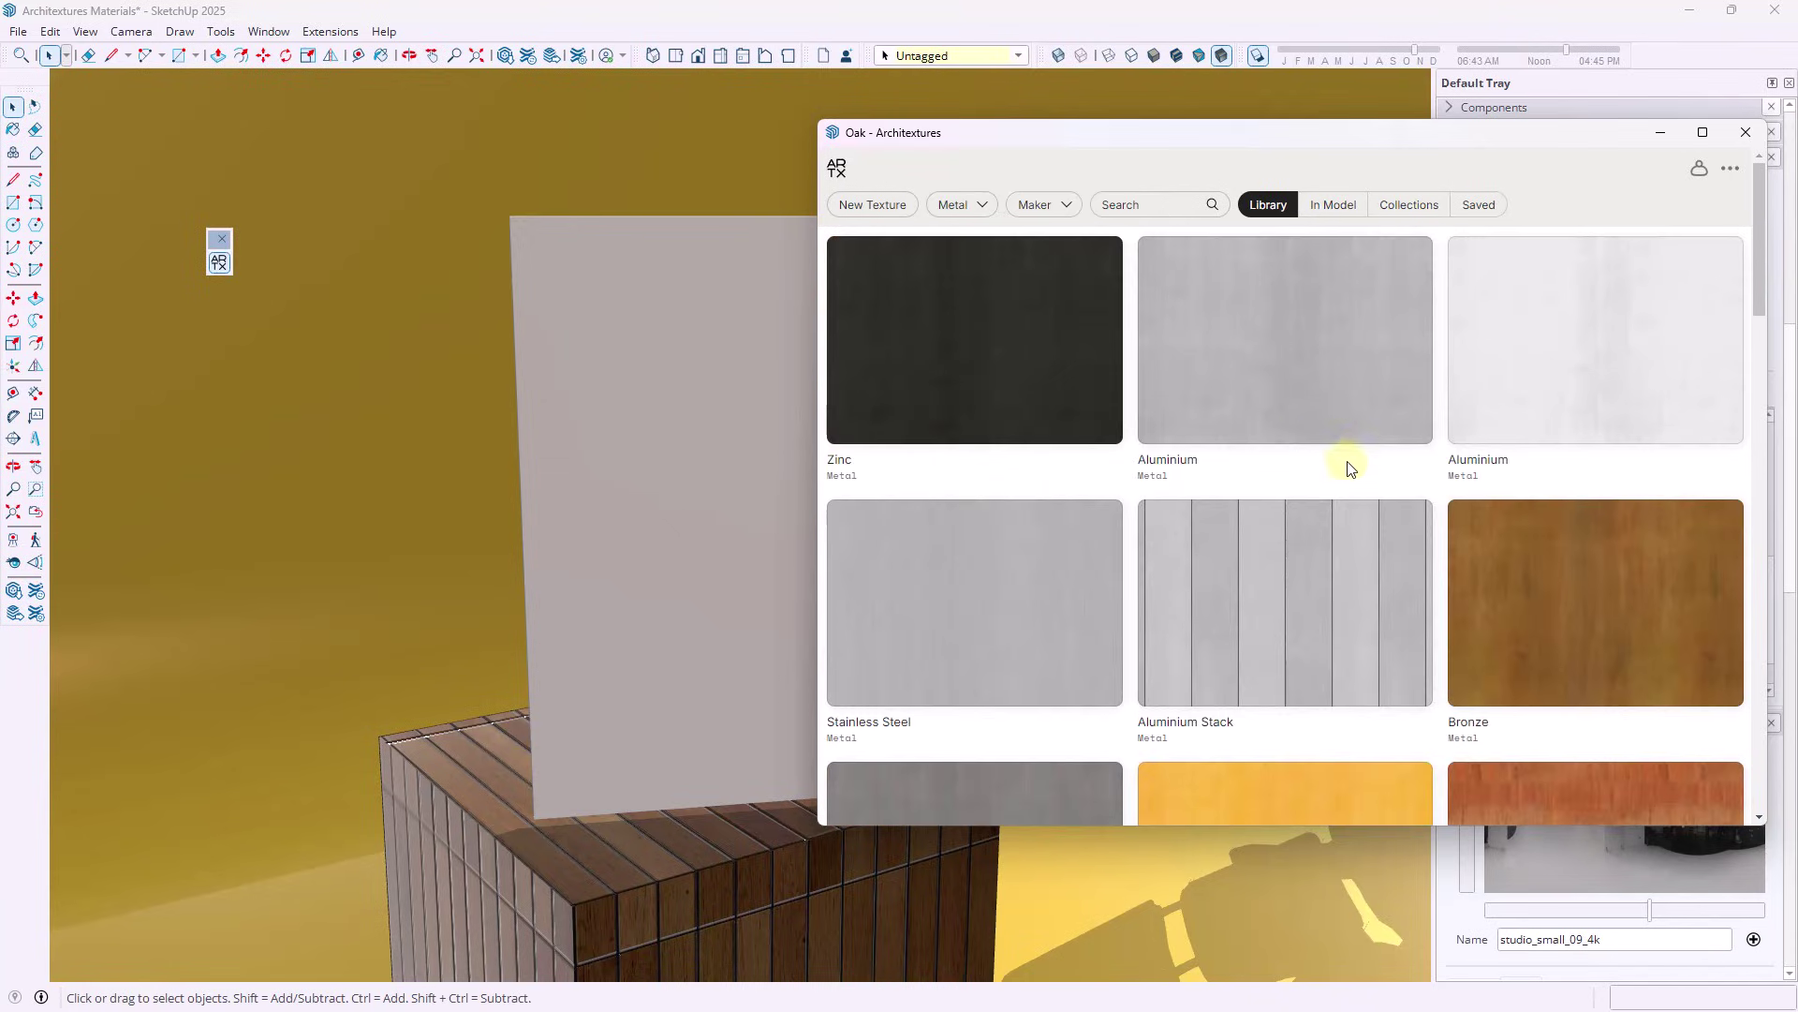
scroll(1236, 390, "down", 4)
scroll(1285, 409, "down", 6)
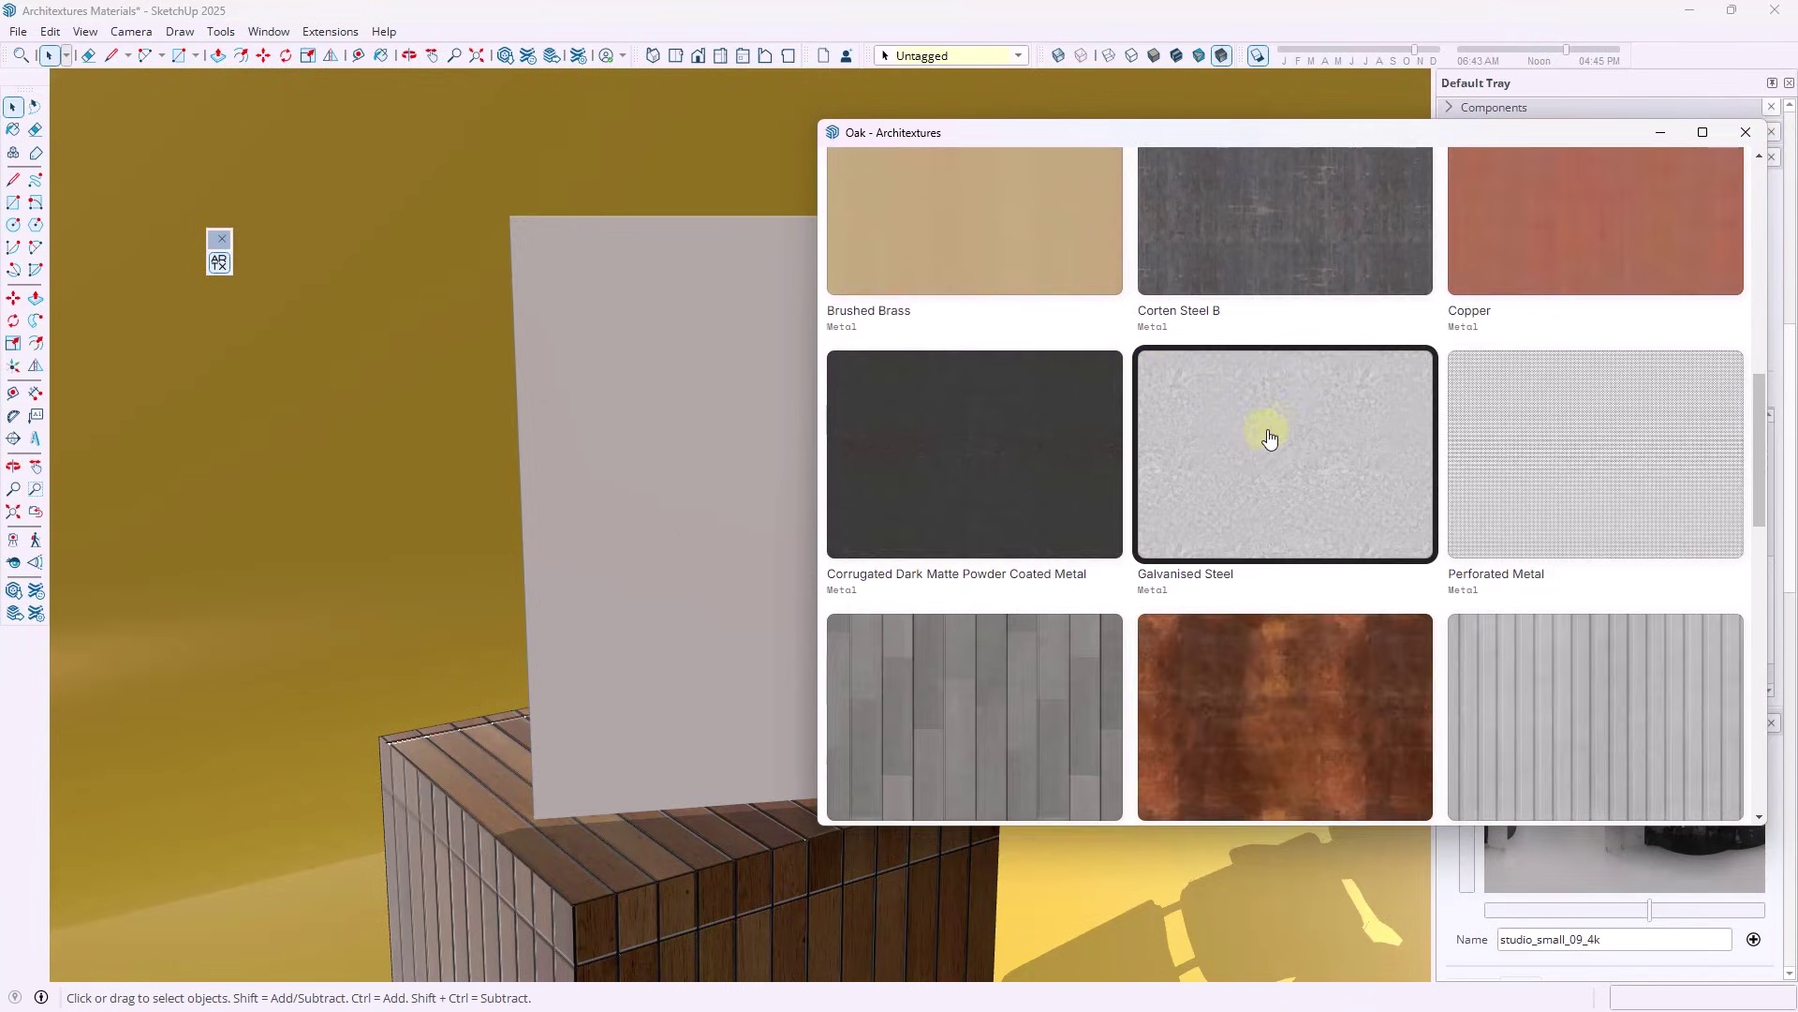
scroll(1260, 441, "down", 5)
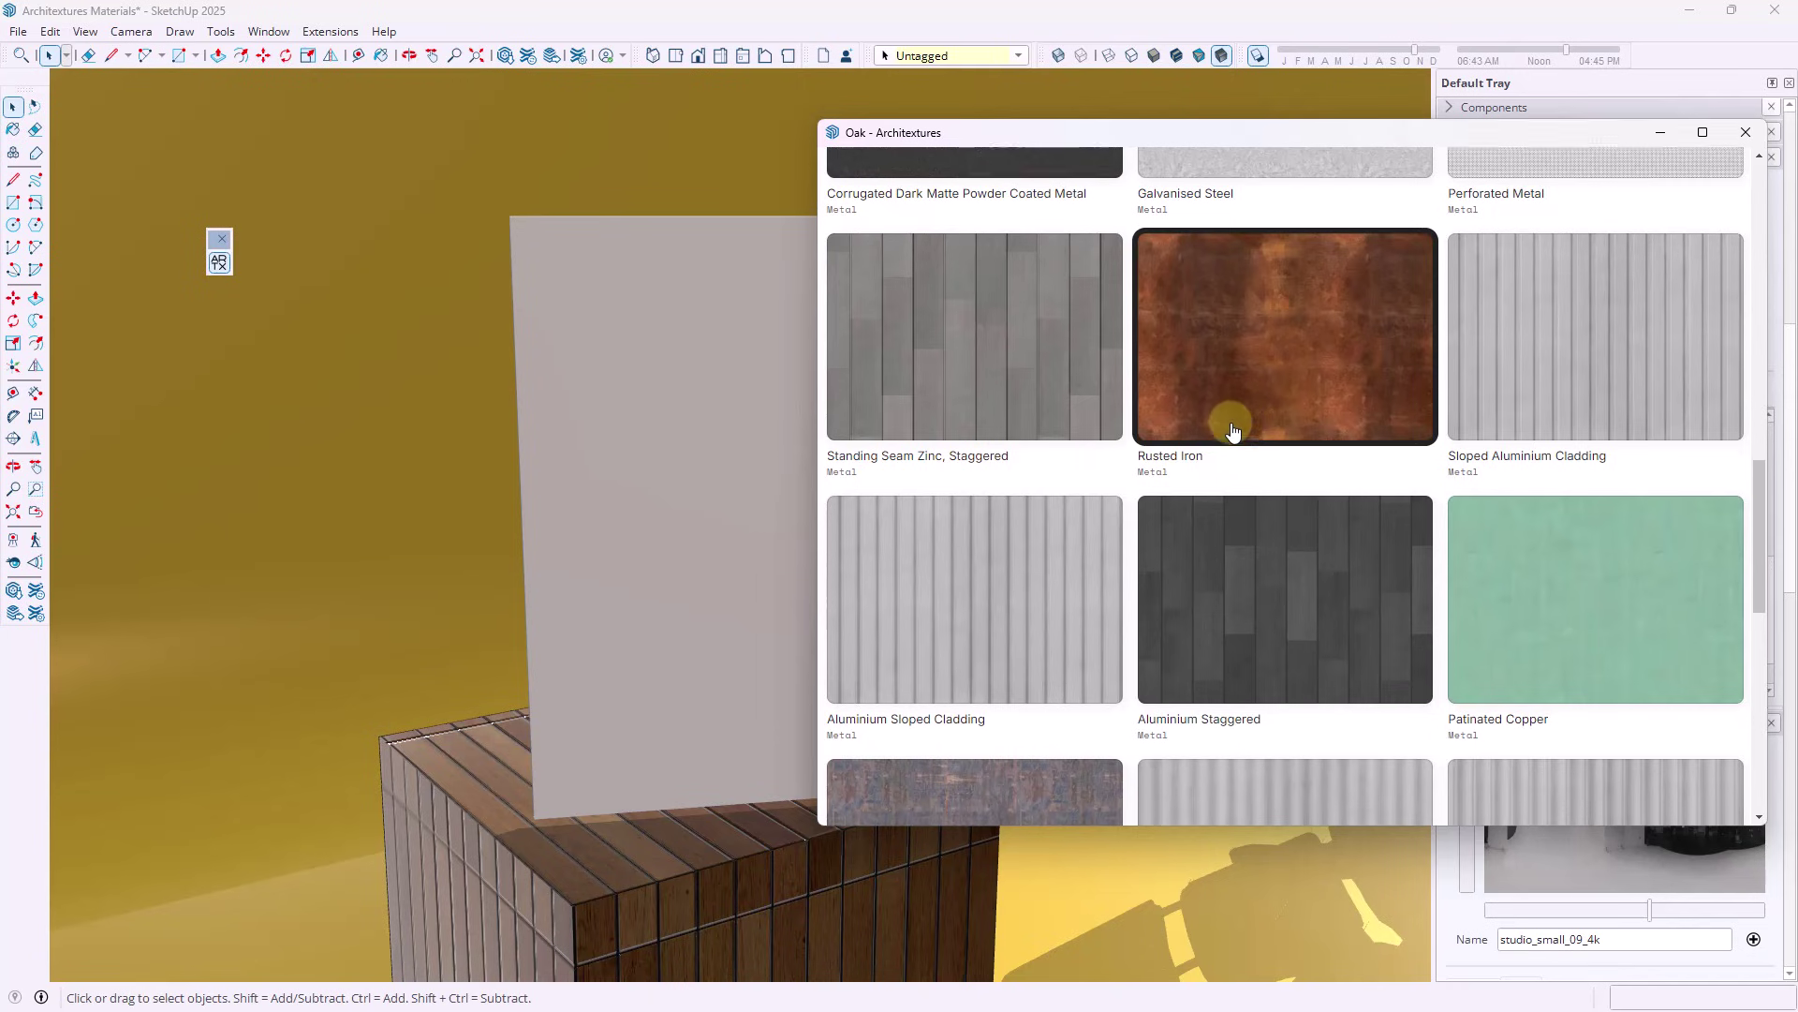
scroll(1230, 423, "down", 2)
scroll(1230, 428, "down", 3)
Import Corten Steel B and paint the grey upright panel with it
left_click(1058, 375)
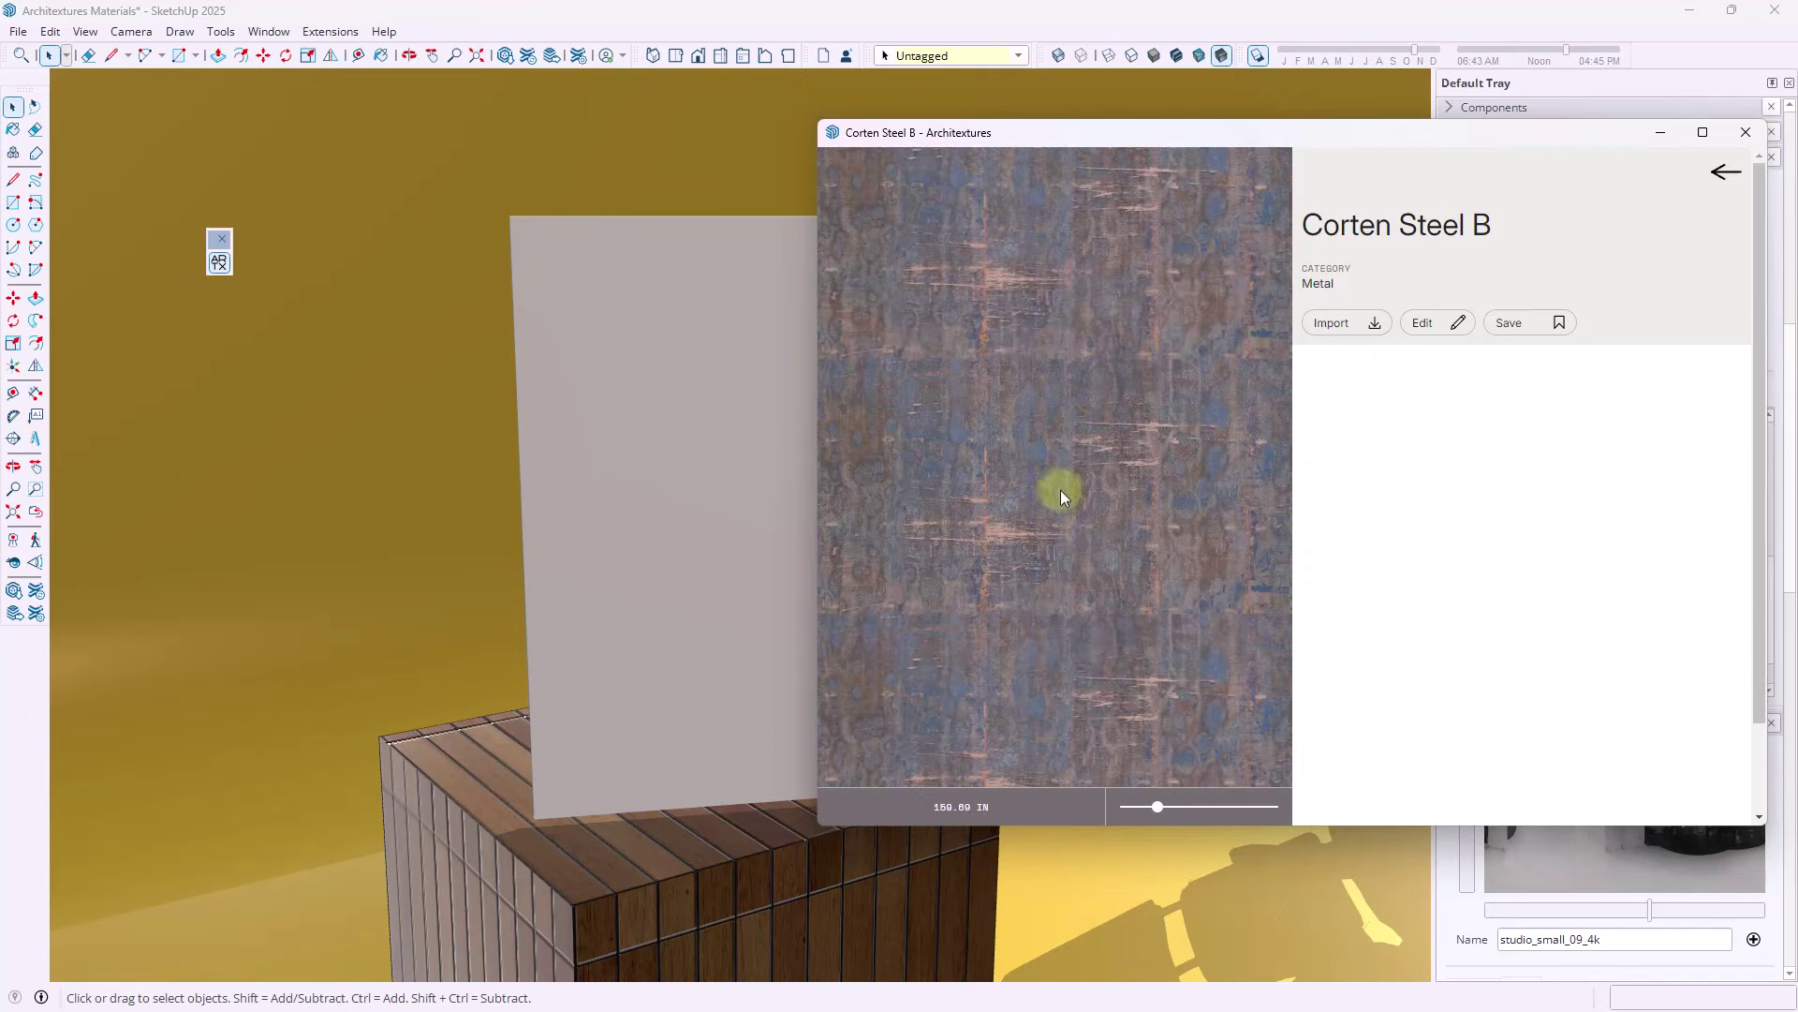
left_click(1334, 326)
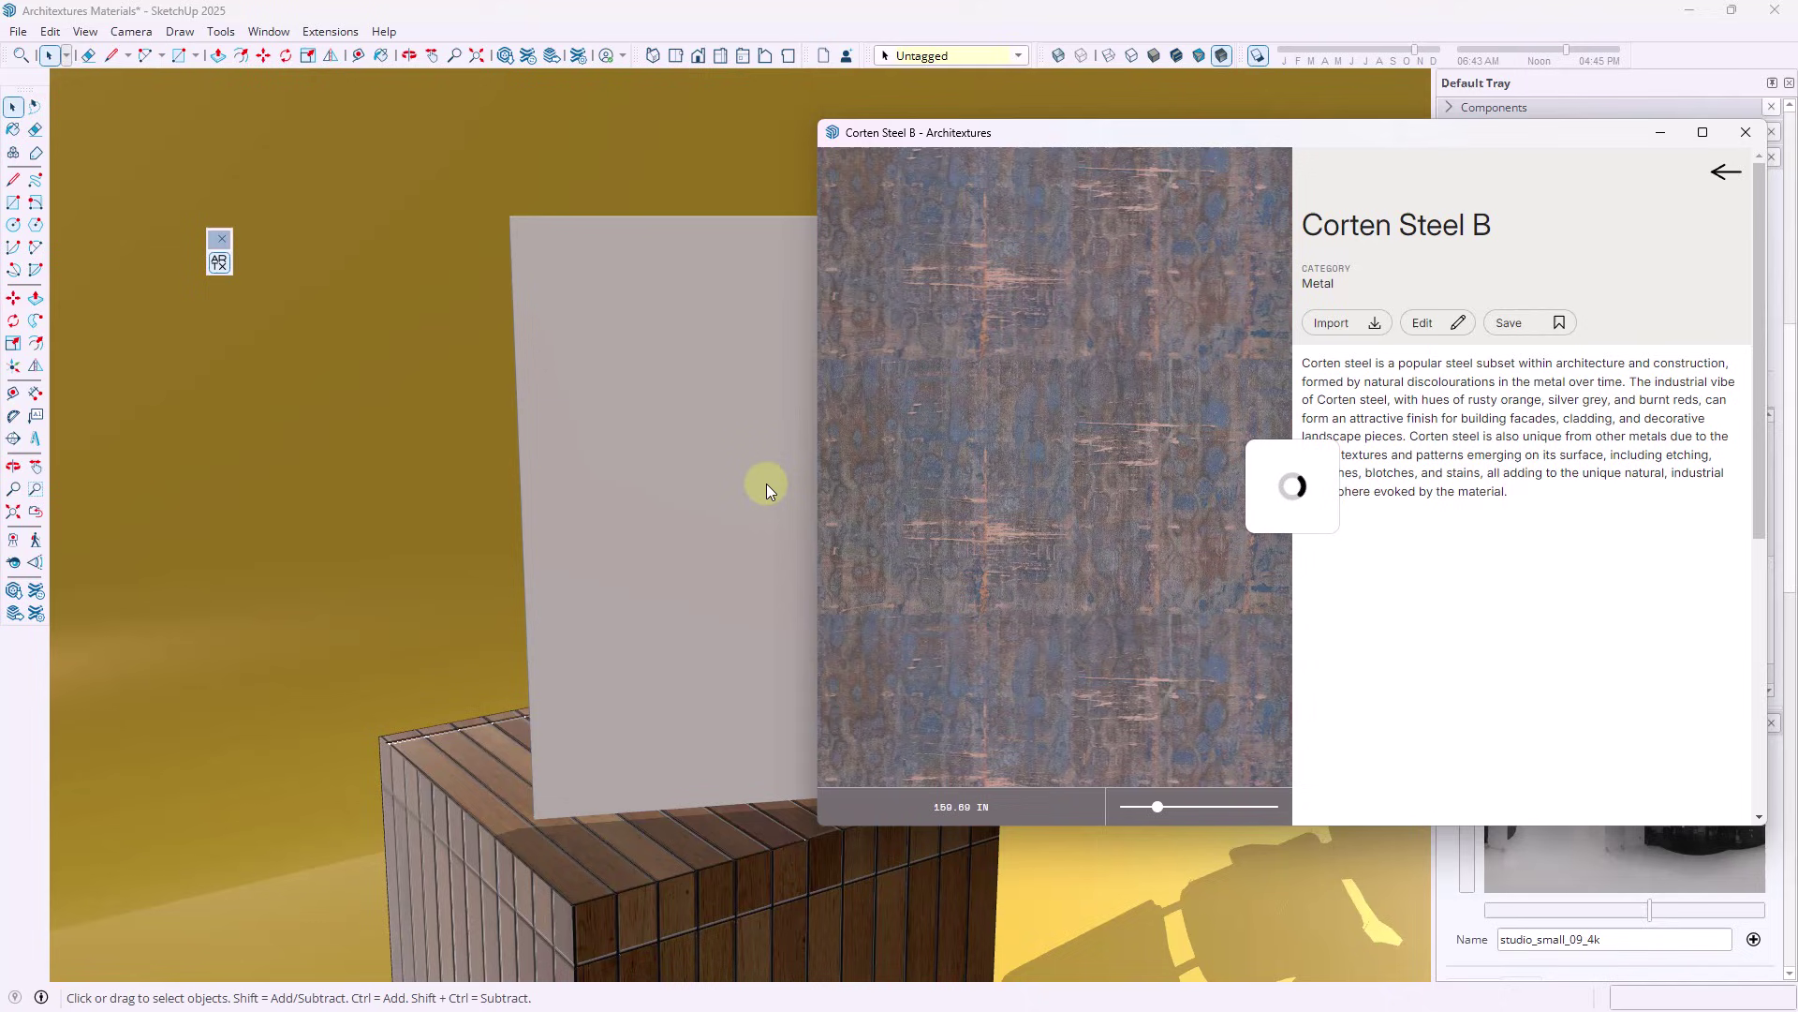
left_click(682, 491)
middle_click_drag(674, 490, 802, 490)
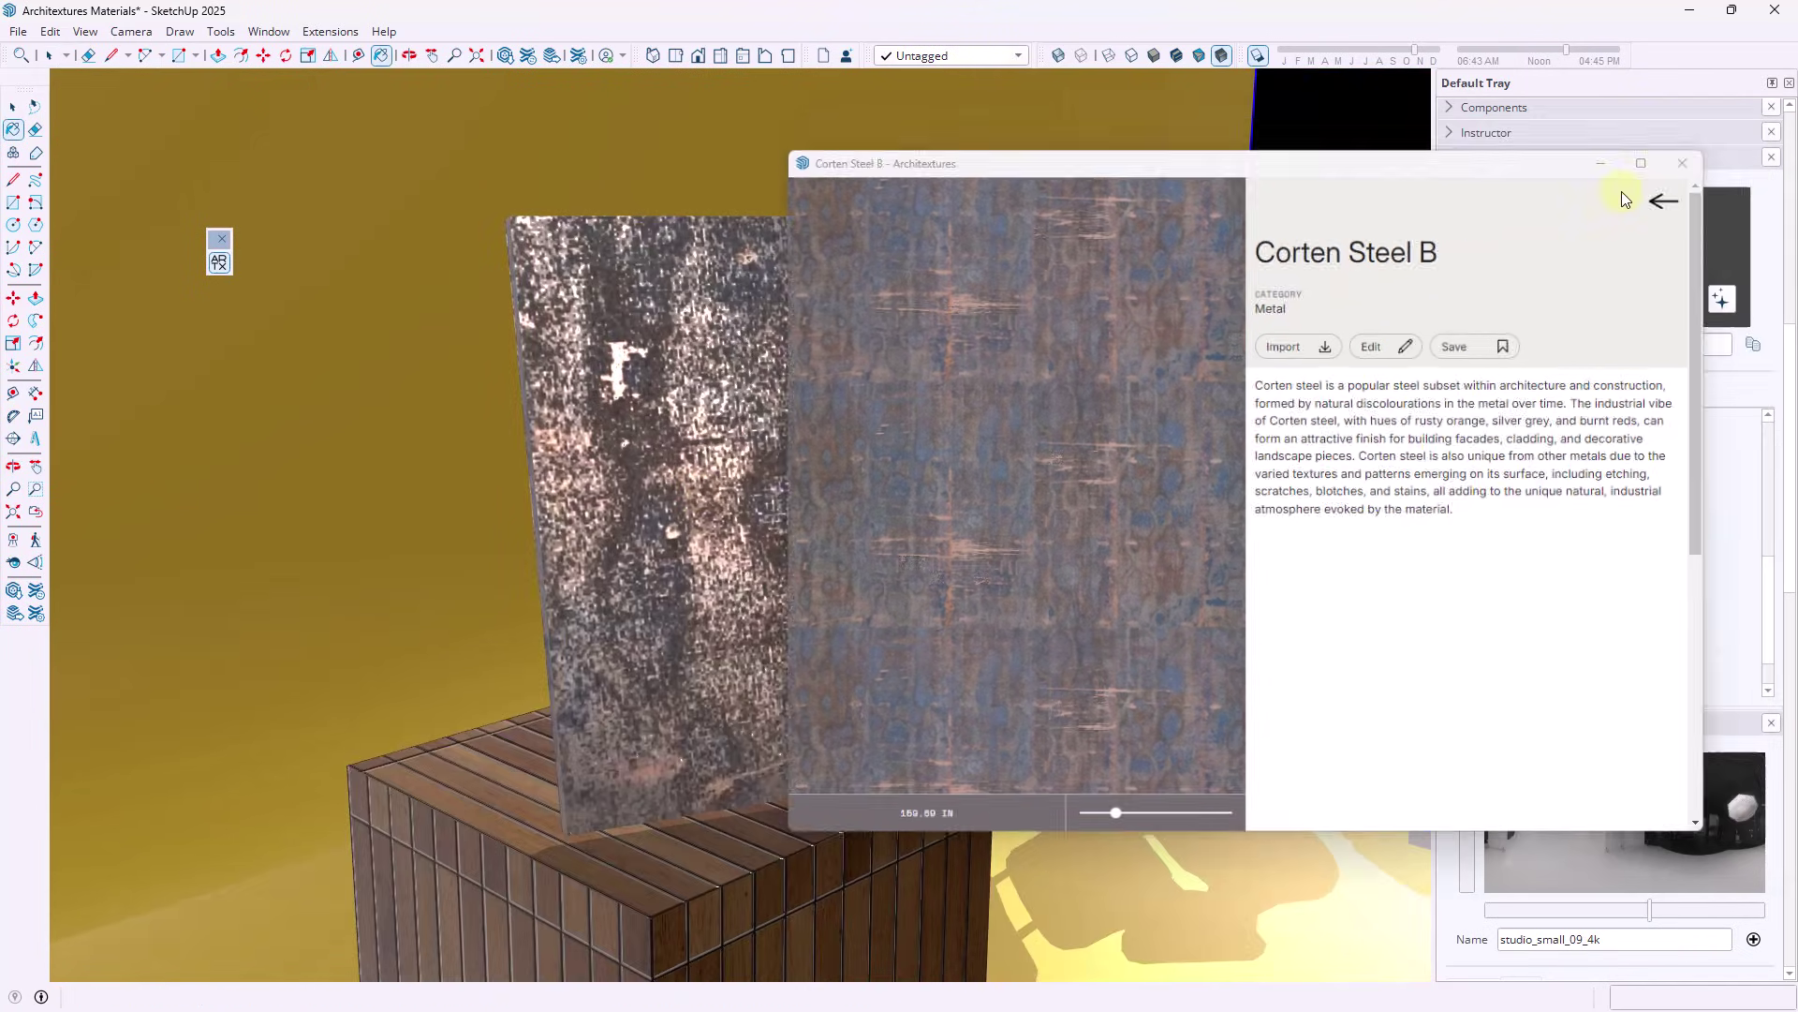
Set the Corten Steel B texture width to 6', inspect the panel, and select it
left_click(1660, 132)
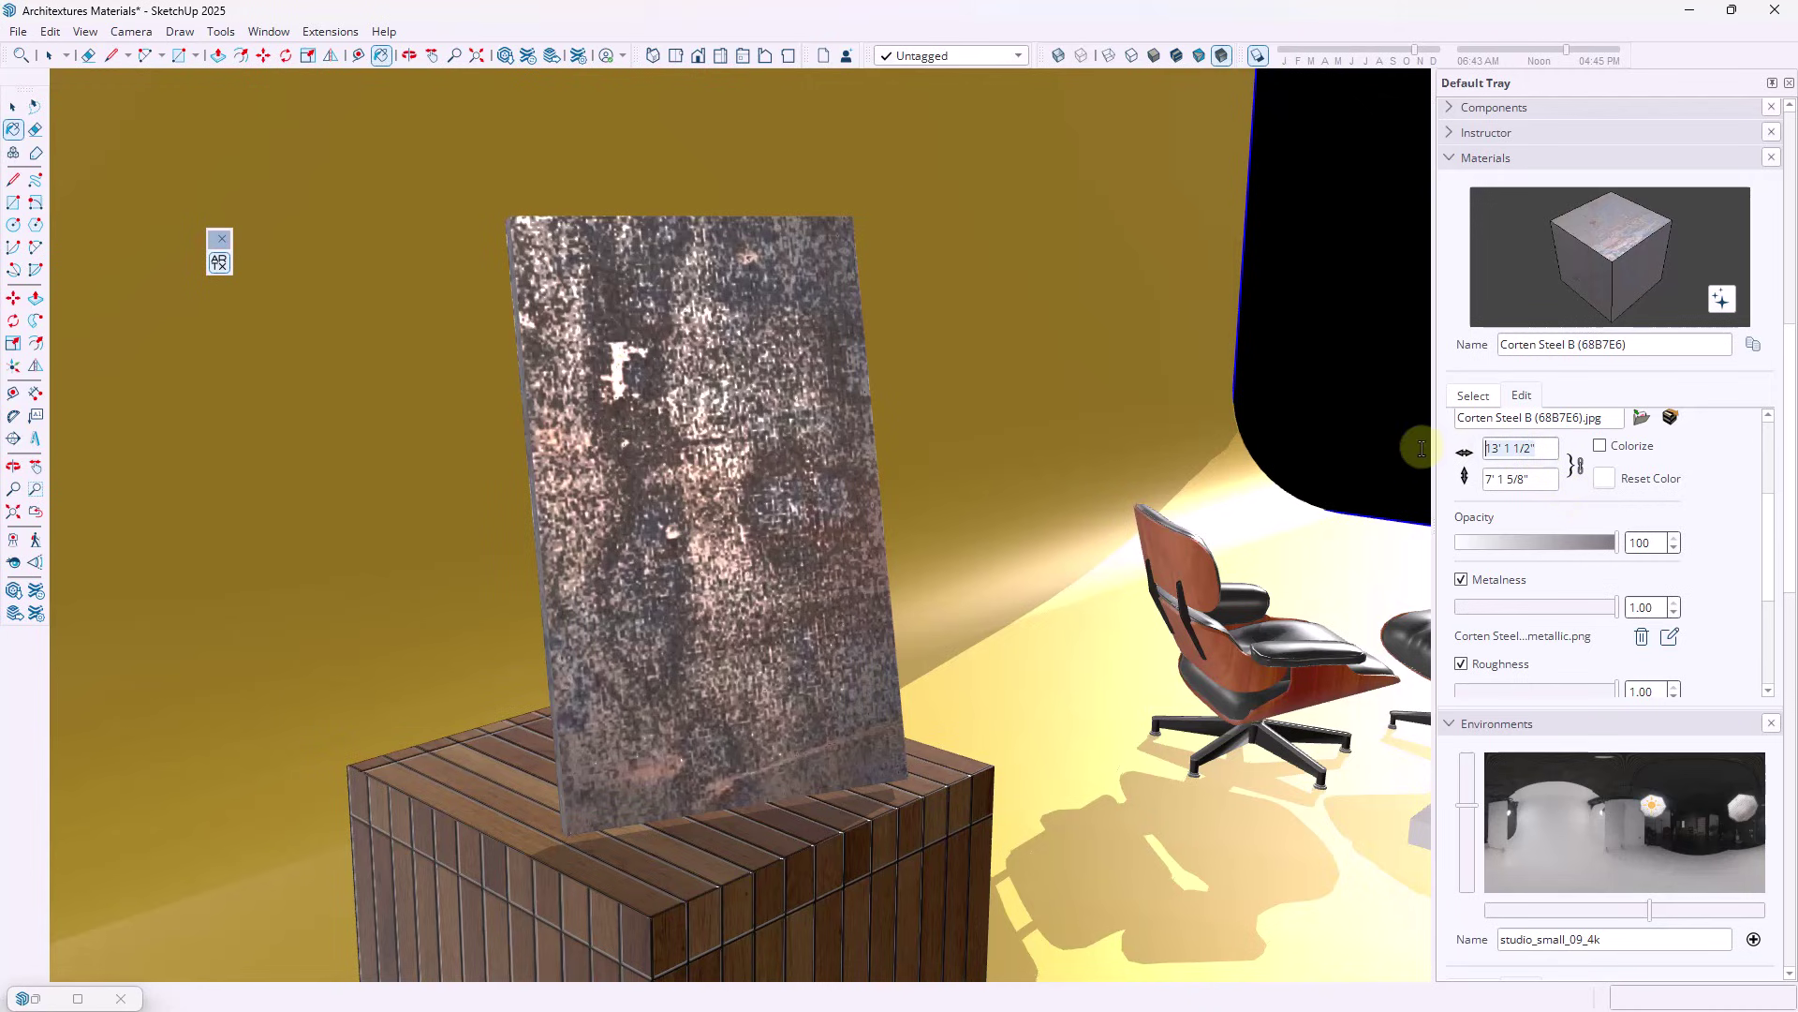
type("6'")
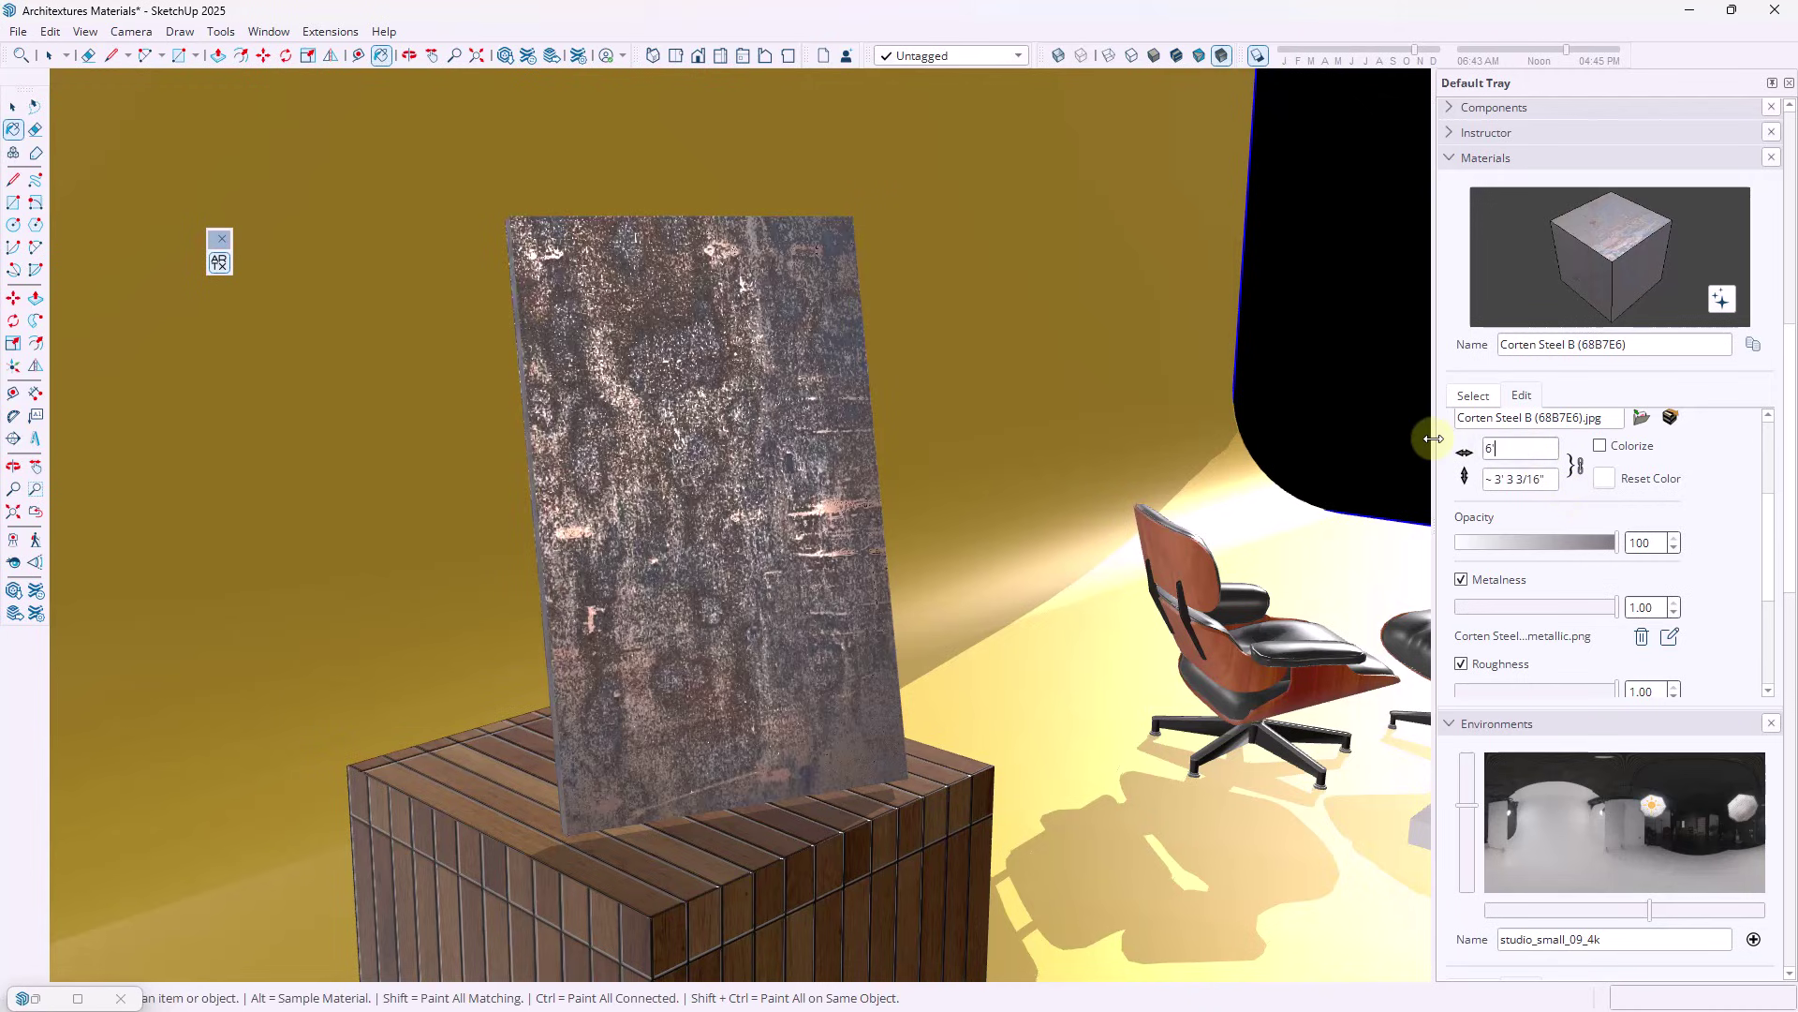
mouse_move(729, 521)
middle_mouse_down()
mouse_move(824, 502)
mouse_move(803, 469)
mouse_move(742, 449)
mouse_move(794, 498)
mouse_move(531, 506)
mouse_move(775, 526)
mouse_move(602, 538)
mouse_move(711, 534)
middle_mouse_up()
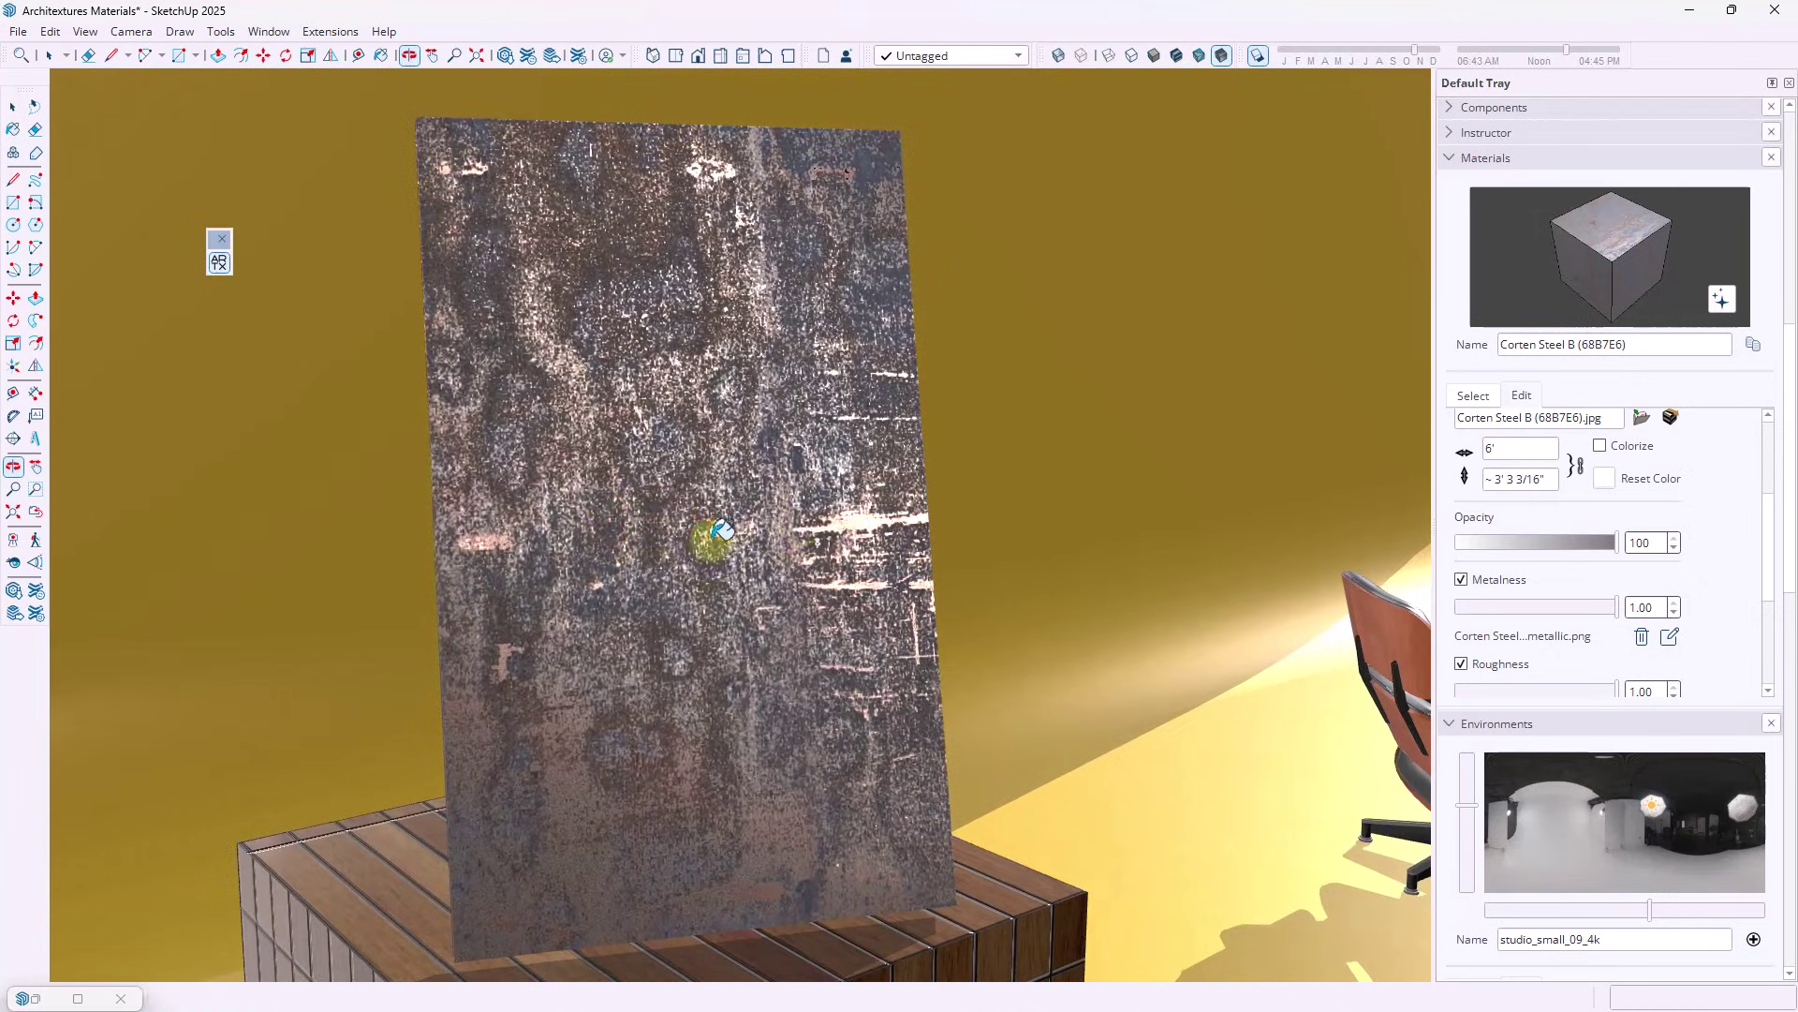
key("b")
mouse_move(859, 511)
middle_mouse_down()
mouse_move(634, 525)
mouse_move(855, 533)
middle_mouse_up()
scroll(777, 431, "up", 2)
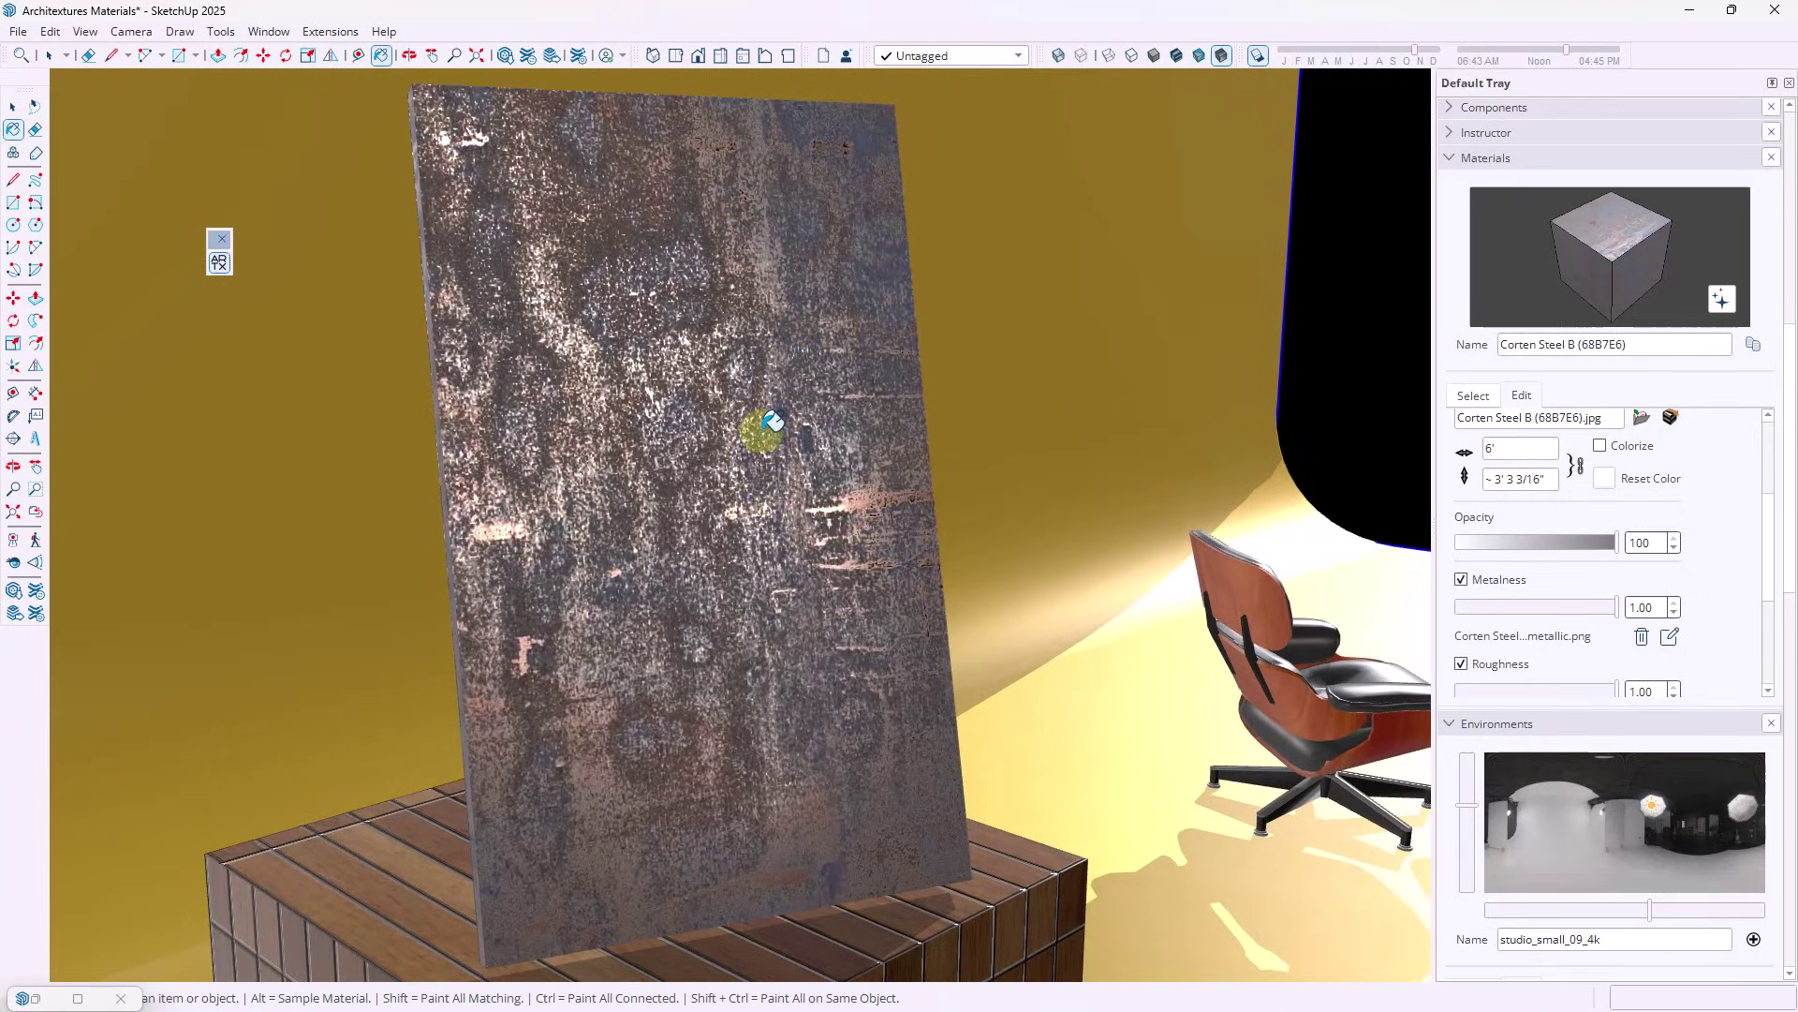
key("space")
left_click(763, 434)
Edit the panel's material with Architextures, switching it to Corten Steel C and updating
right_click(736, 447)
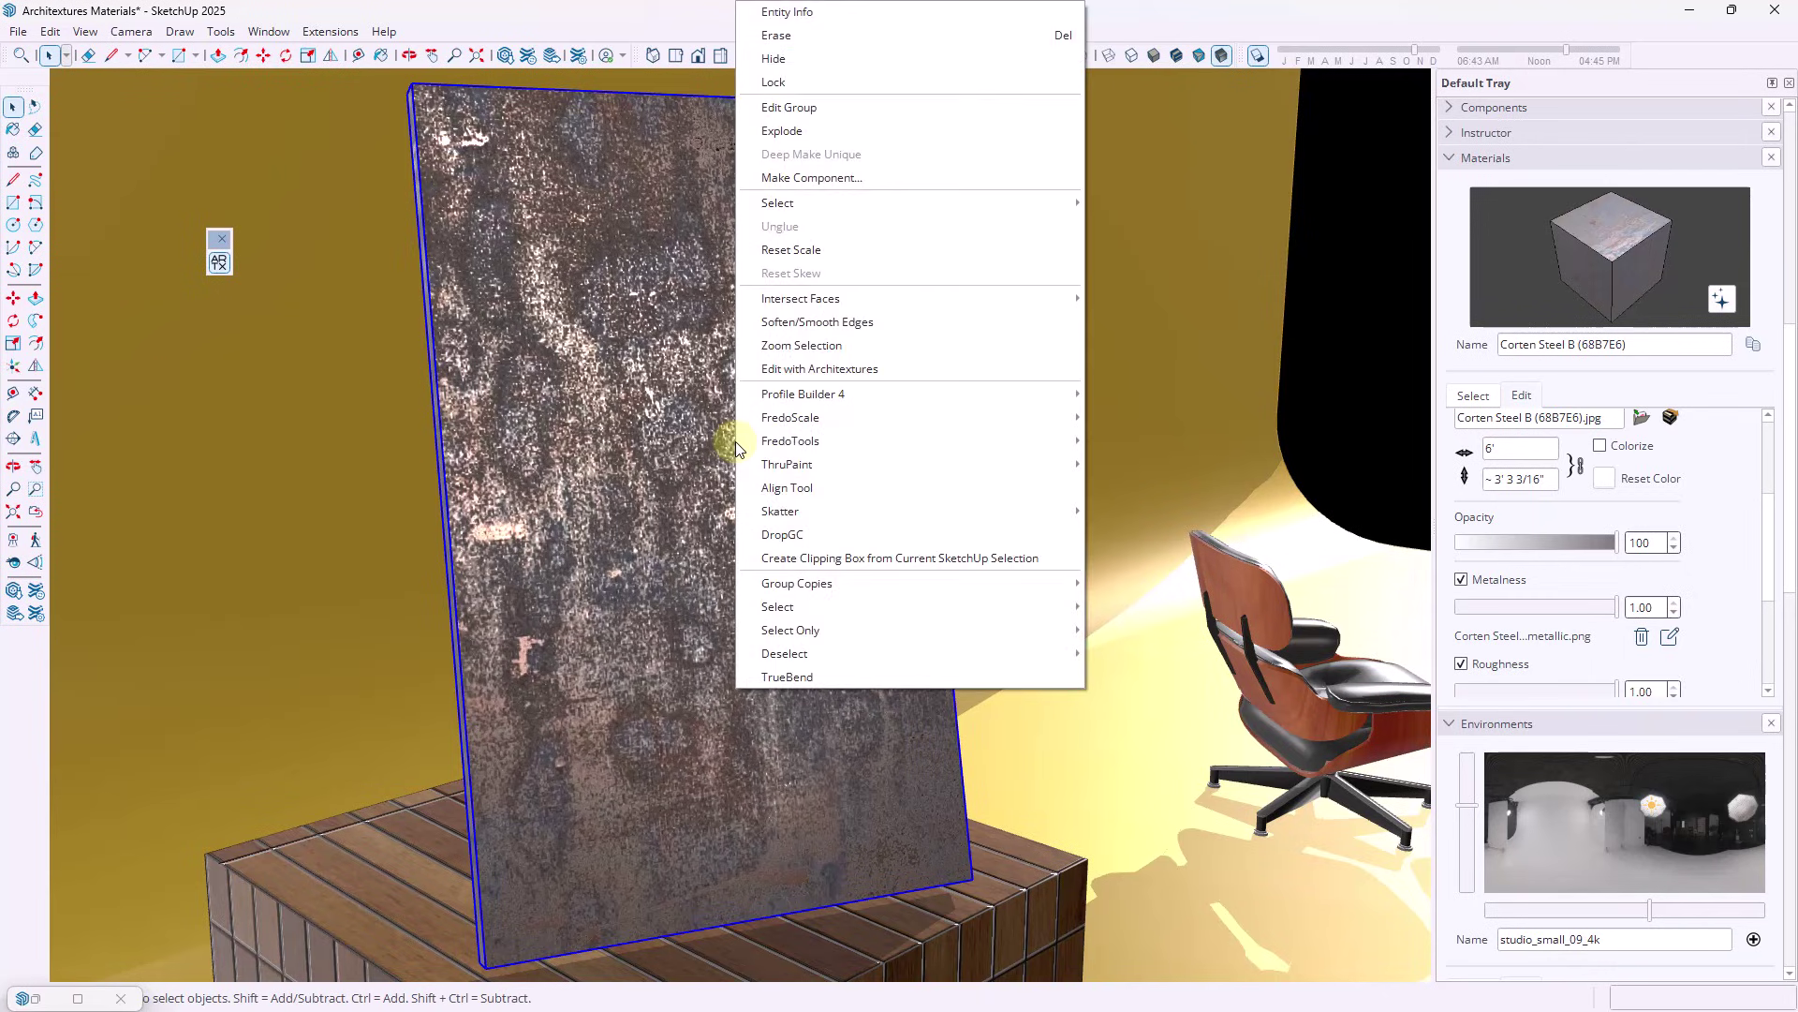
left_click(816, 369)
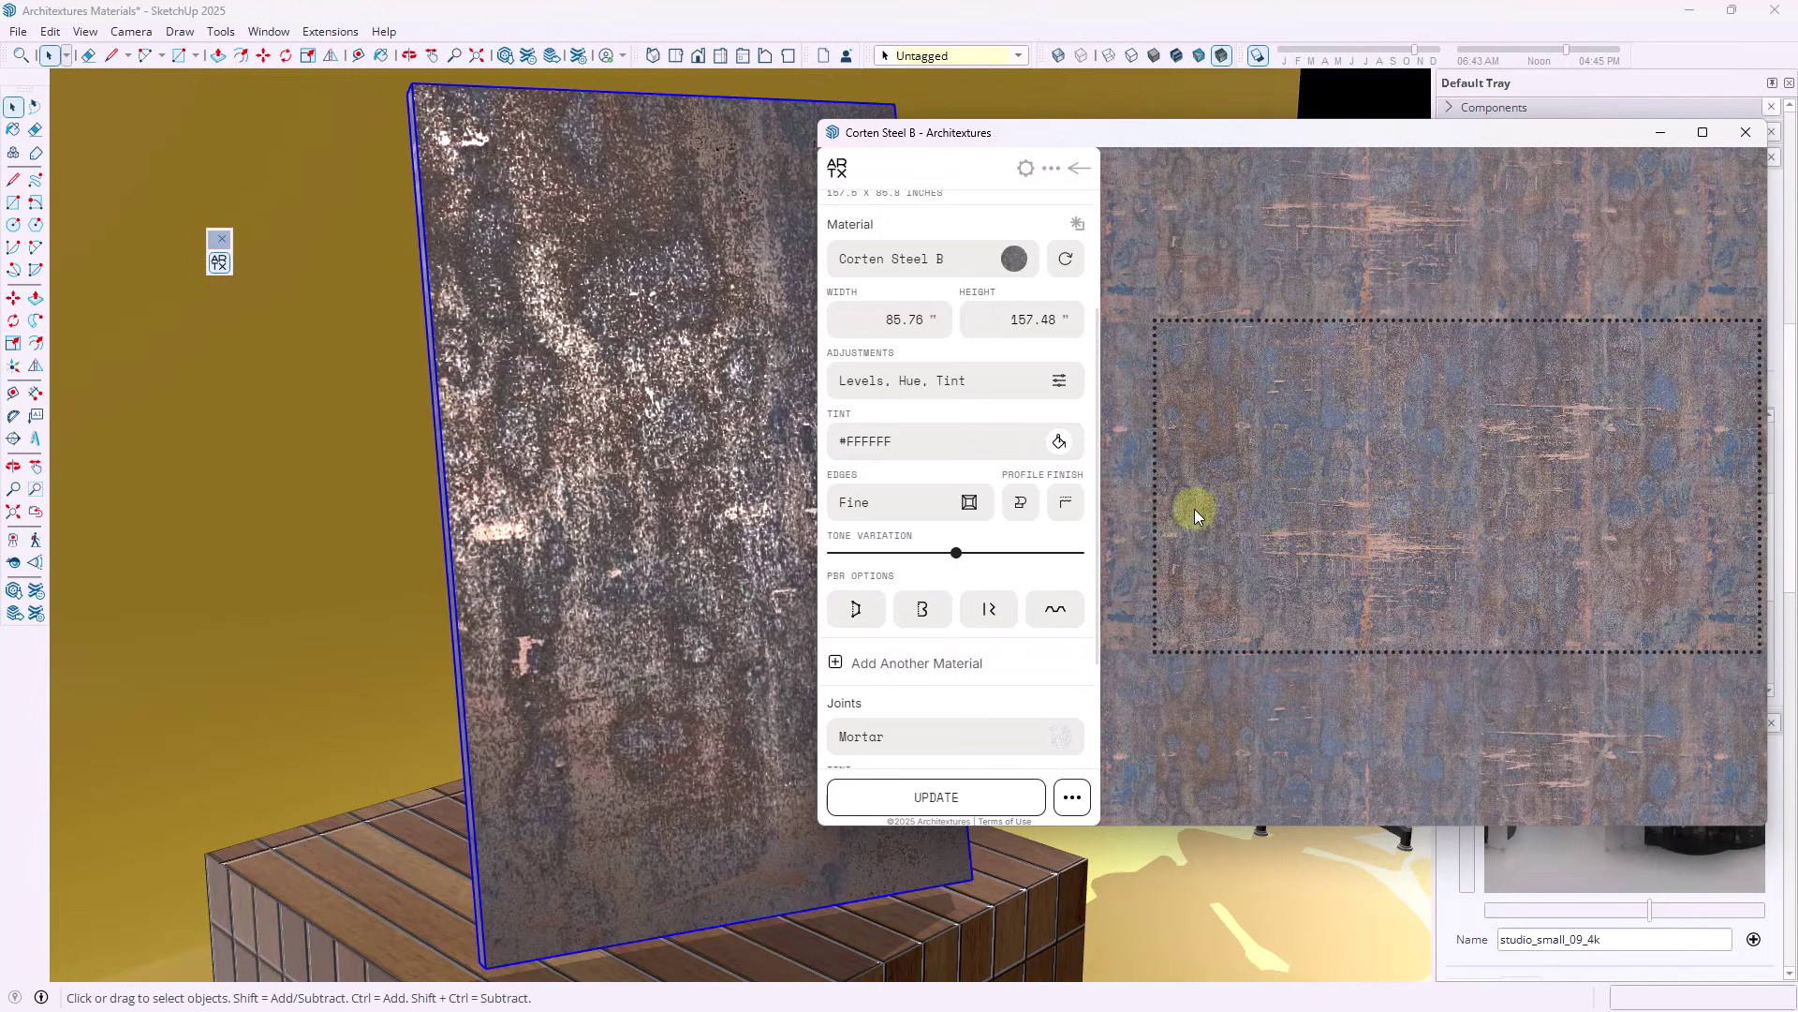
scroll(1041, 618, "down", 4)
scroll(1026, 566, "up", 7)
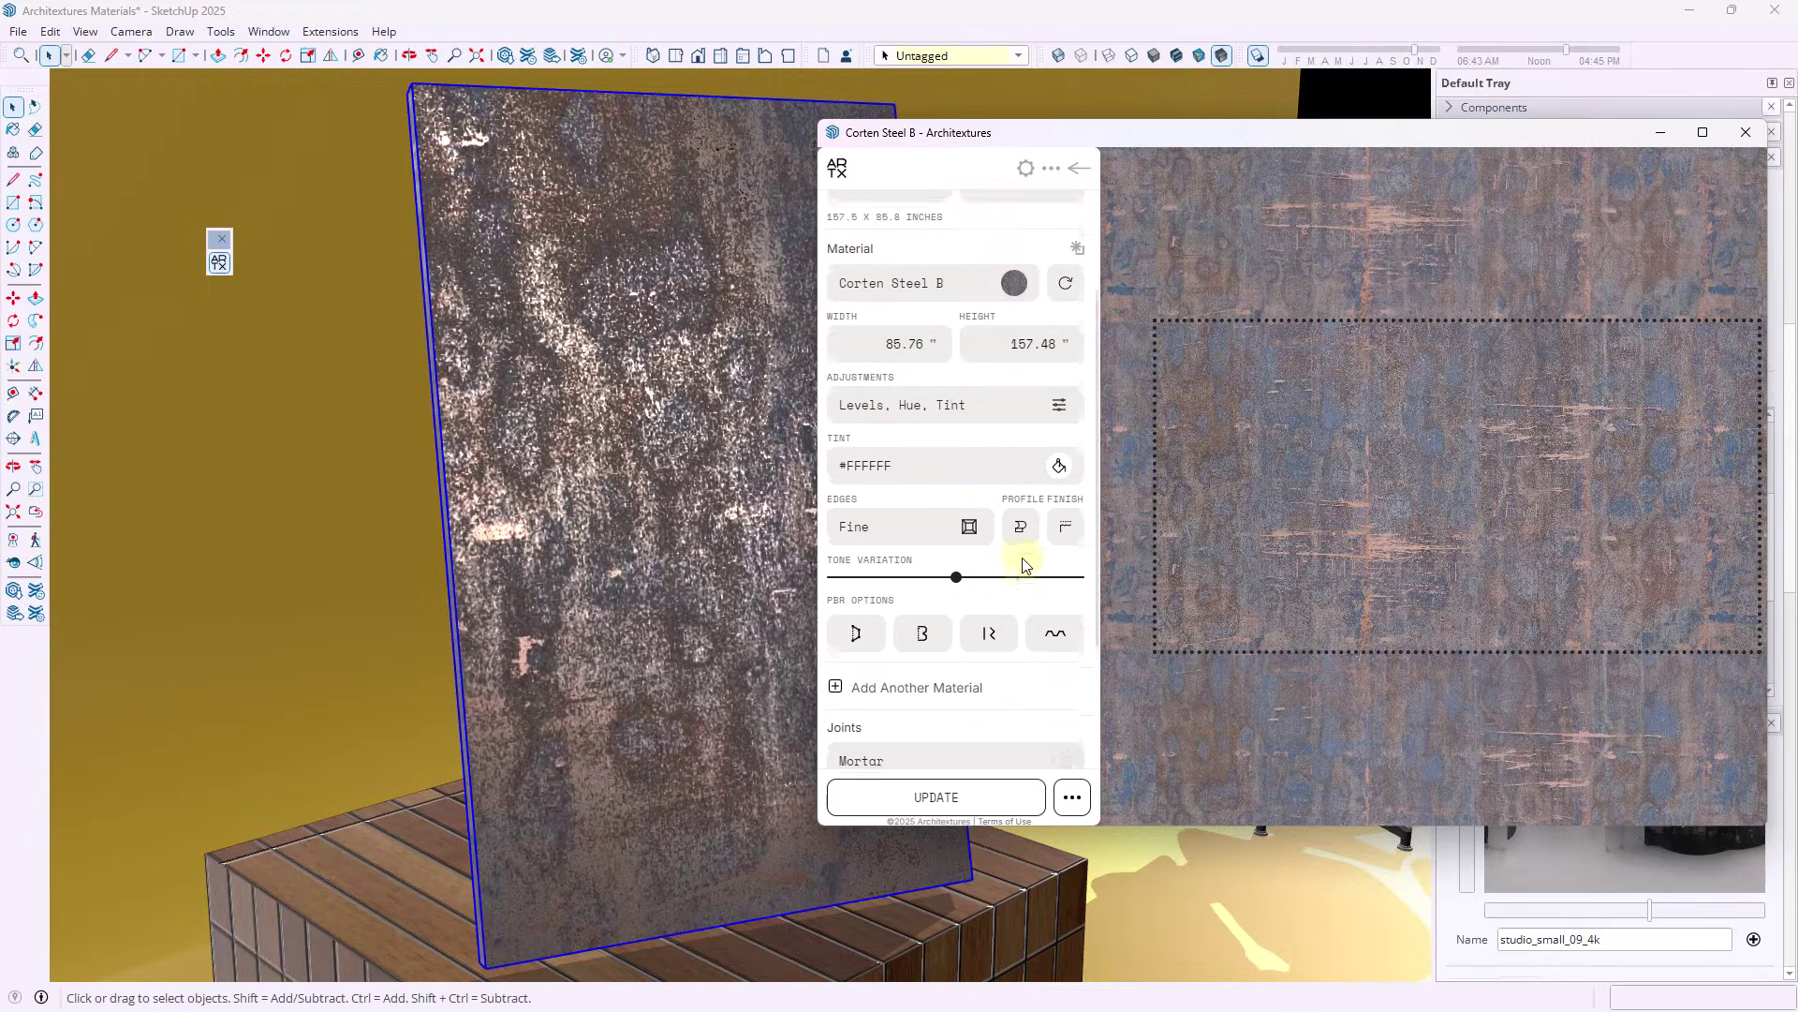
left_click(1013, 448)
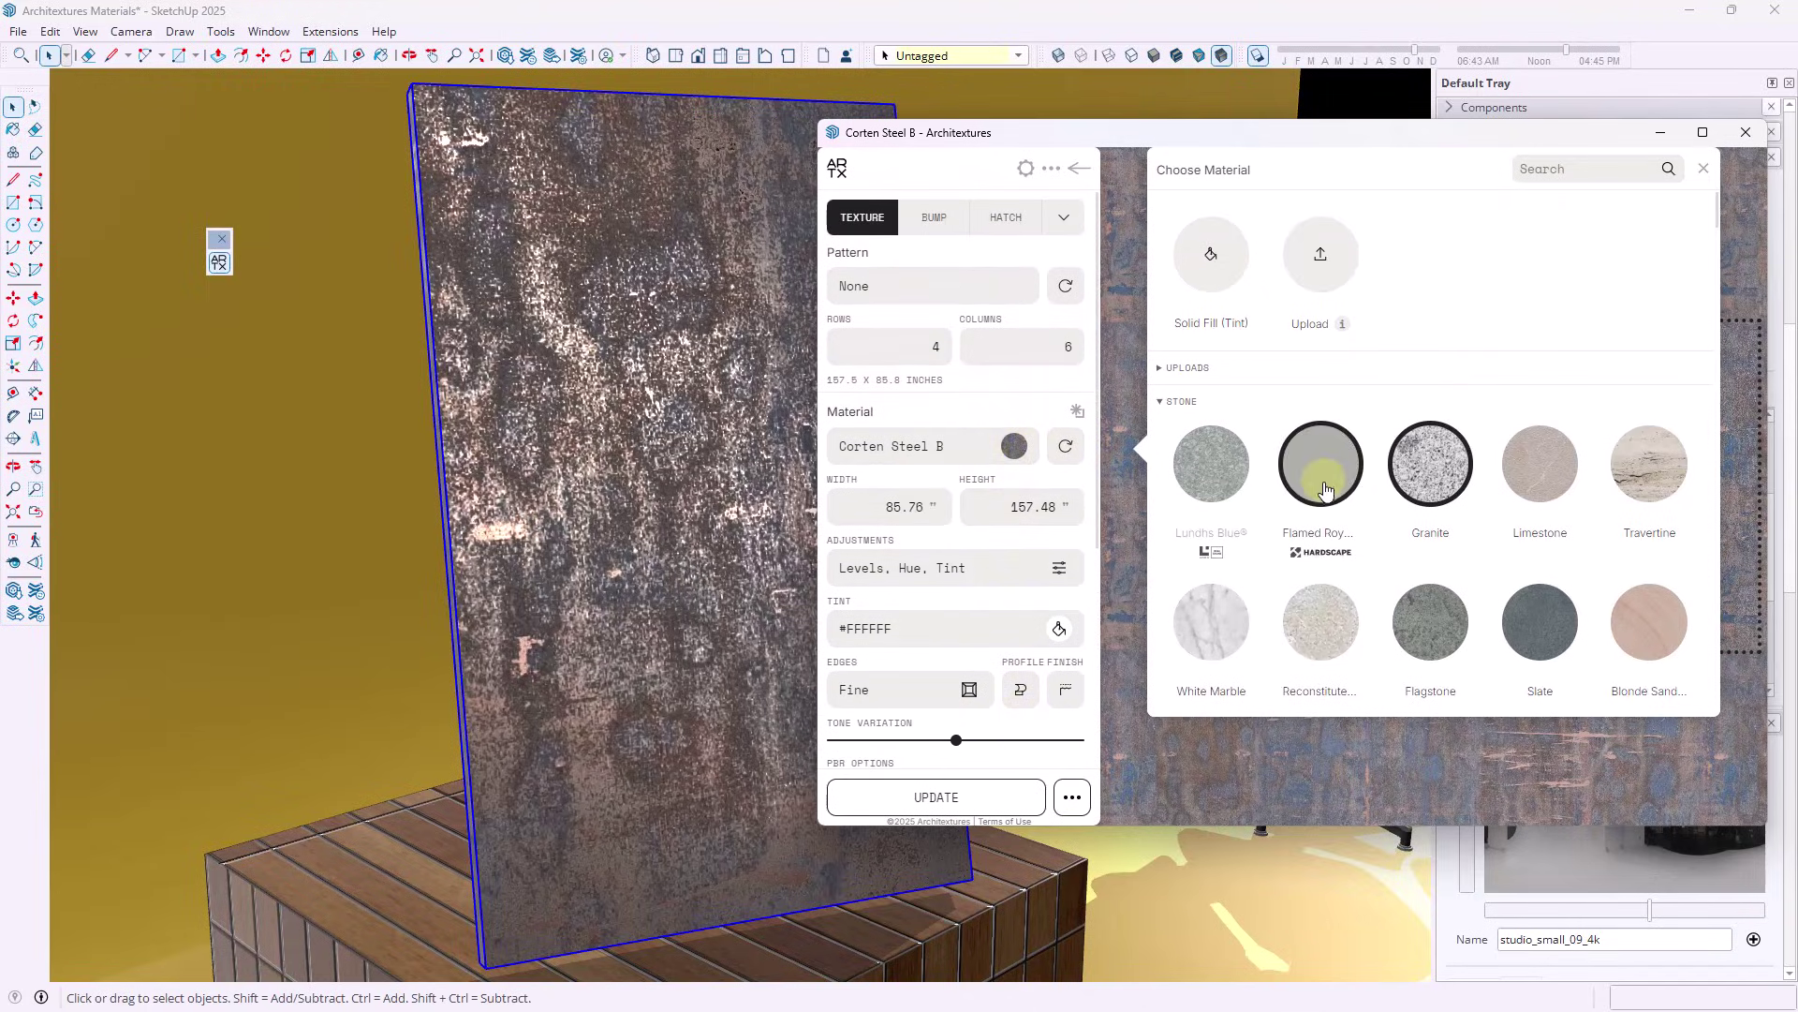
scroll(1305, 482, "down", 10)
left_click(1161, 267)
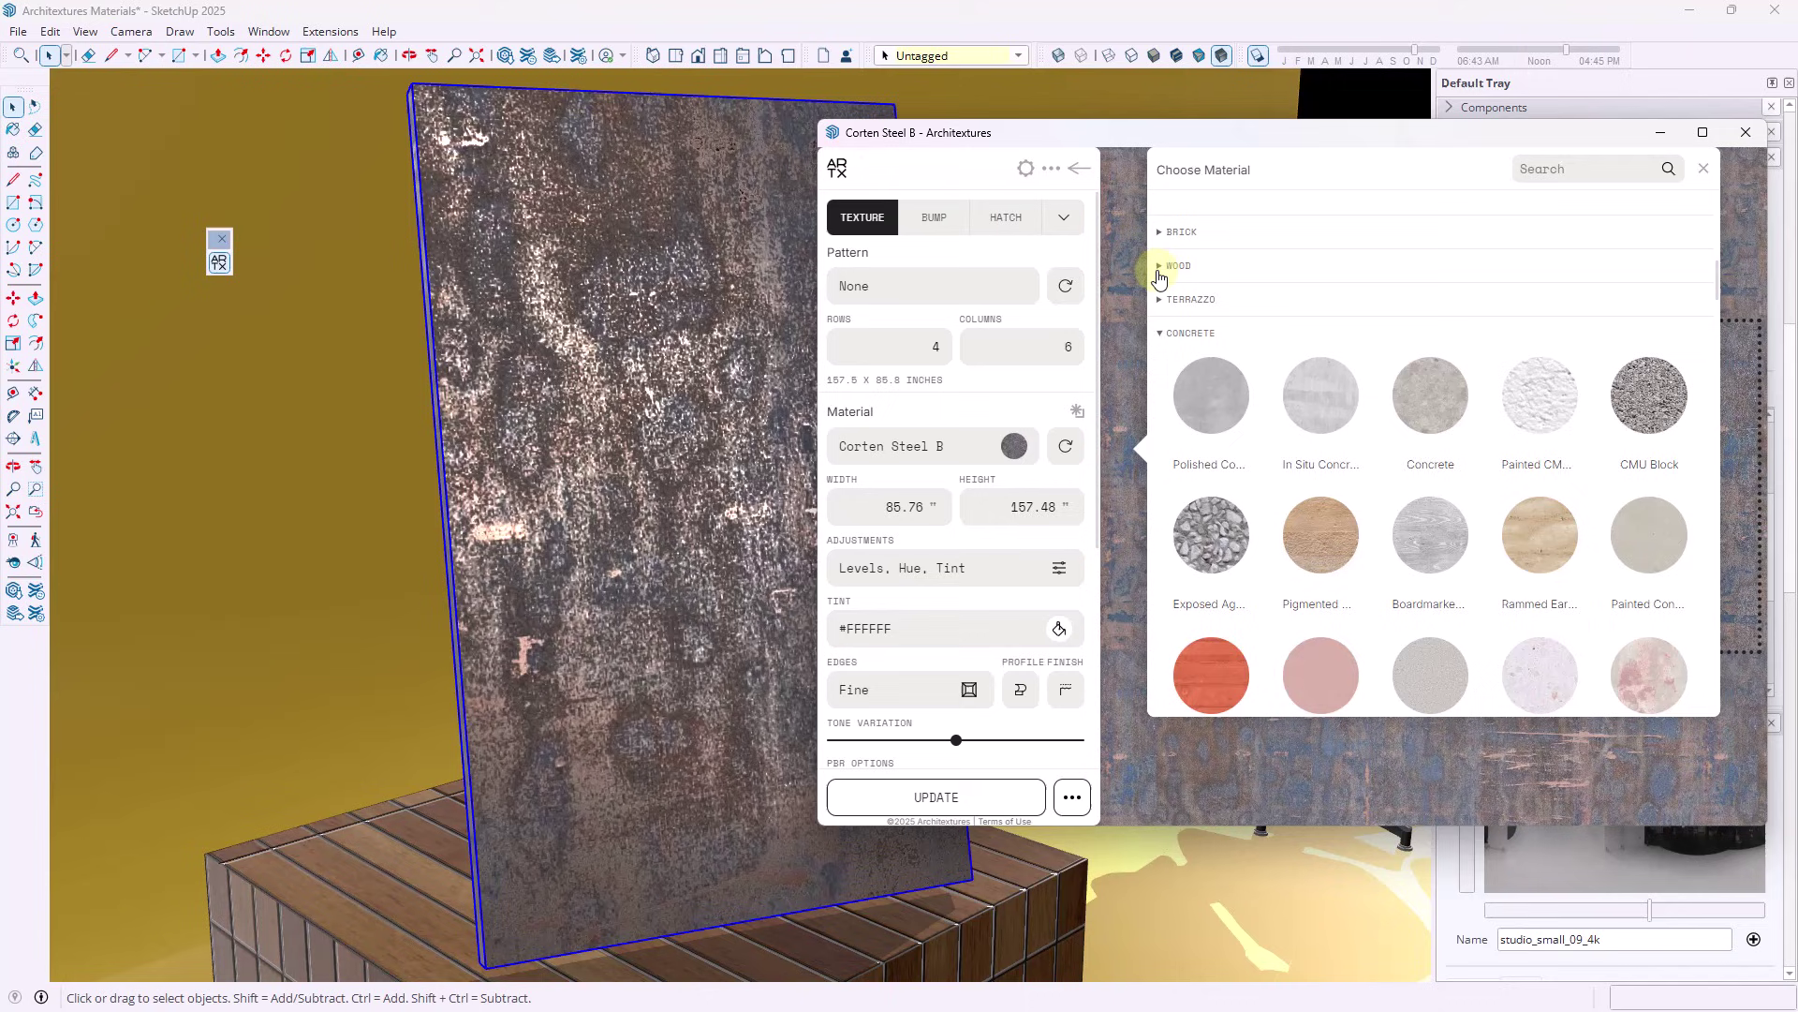
left_click(1161, 335)
scroll(1218, 412, "down", 5)
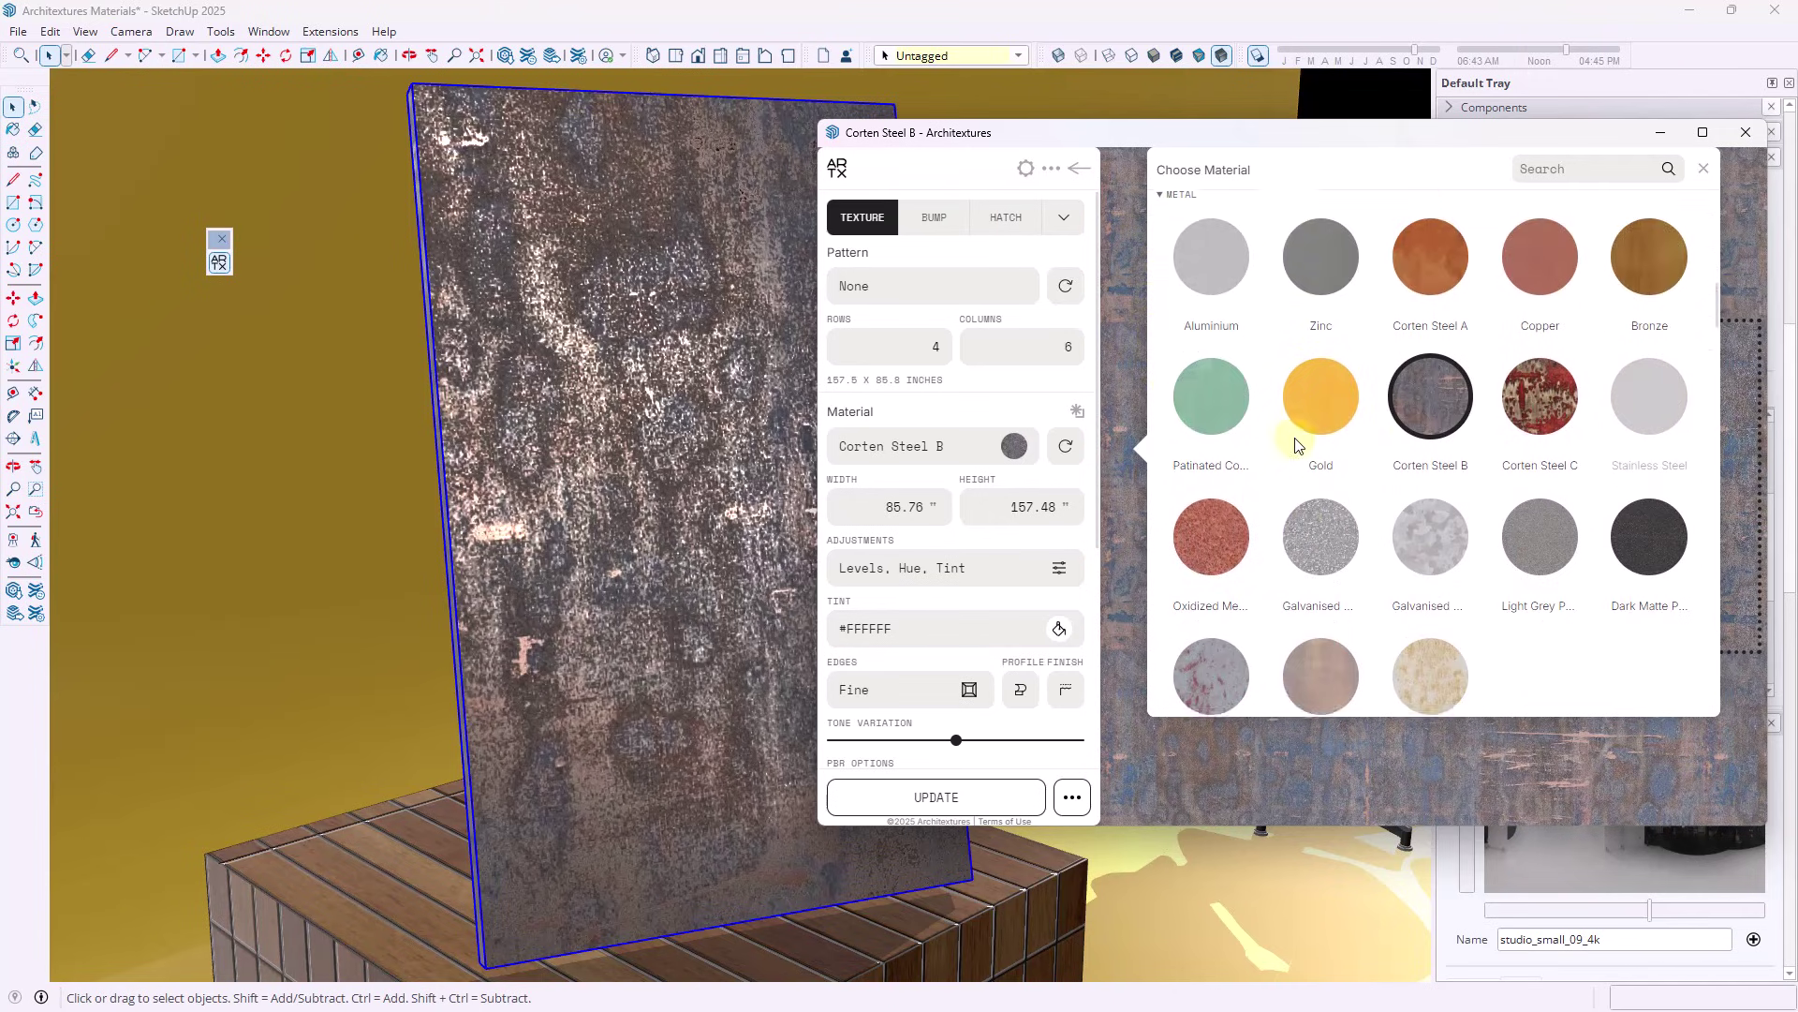
left_click(1536, 290)
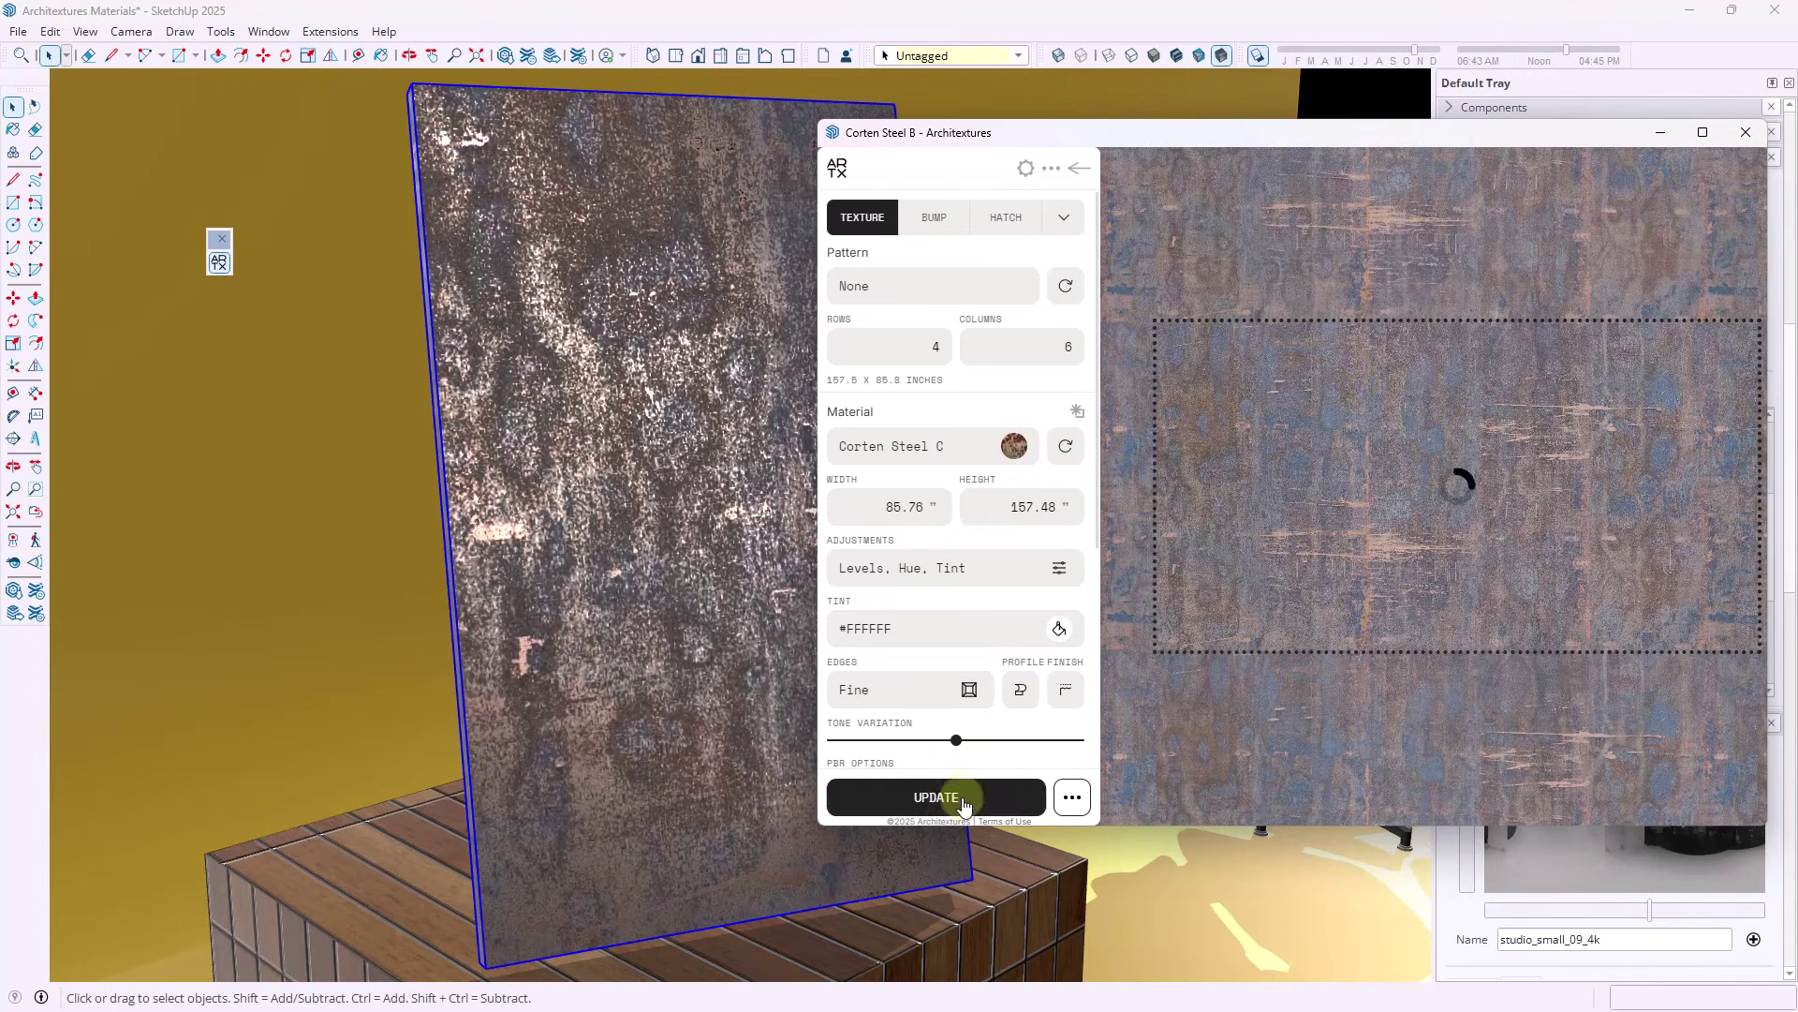
left_click(946, 798)
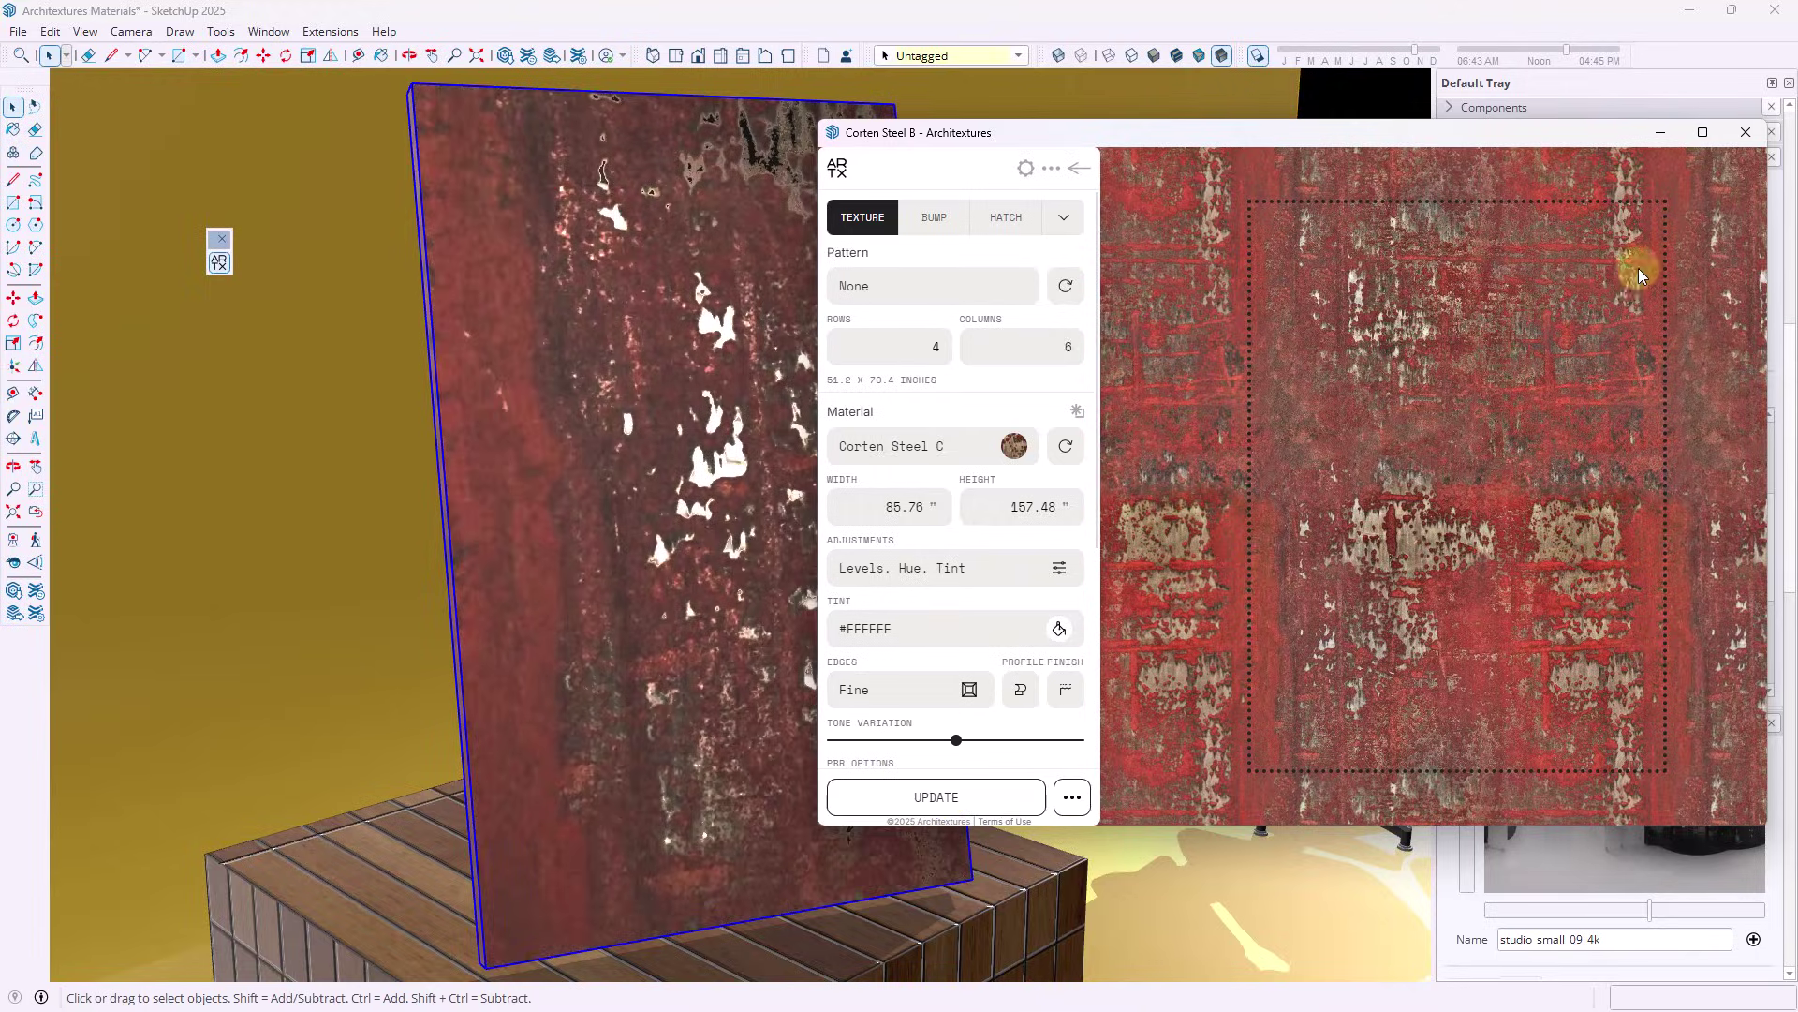
Walk the camera past the panel and back out to view the chairs
left_click(1663, 137)
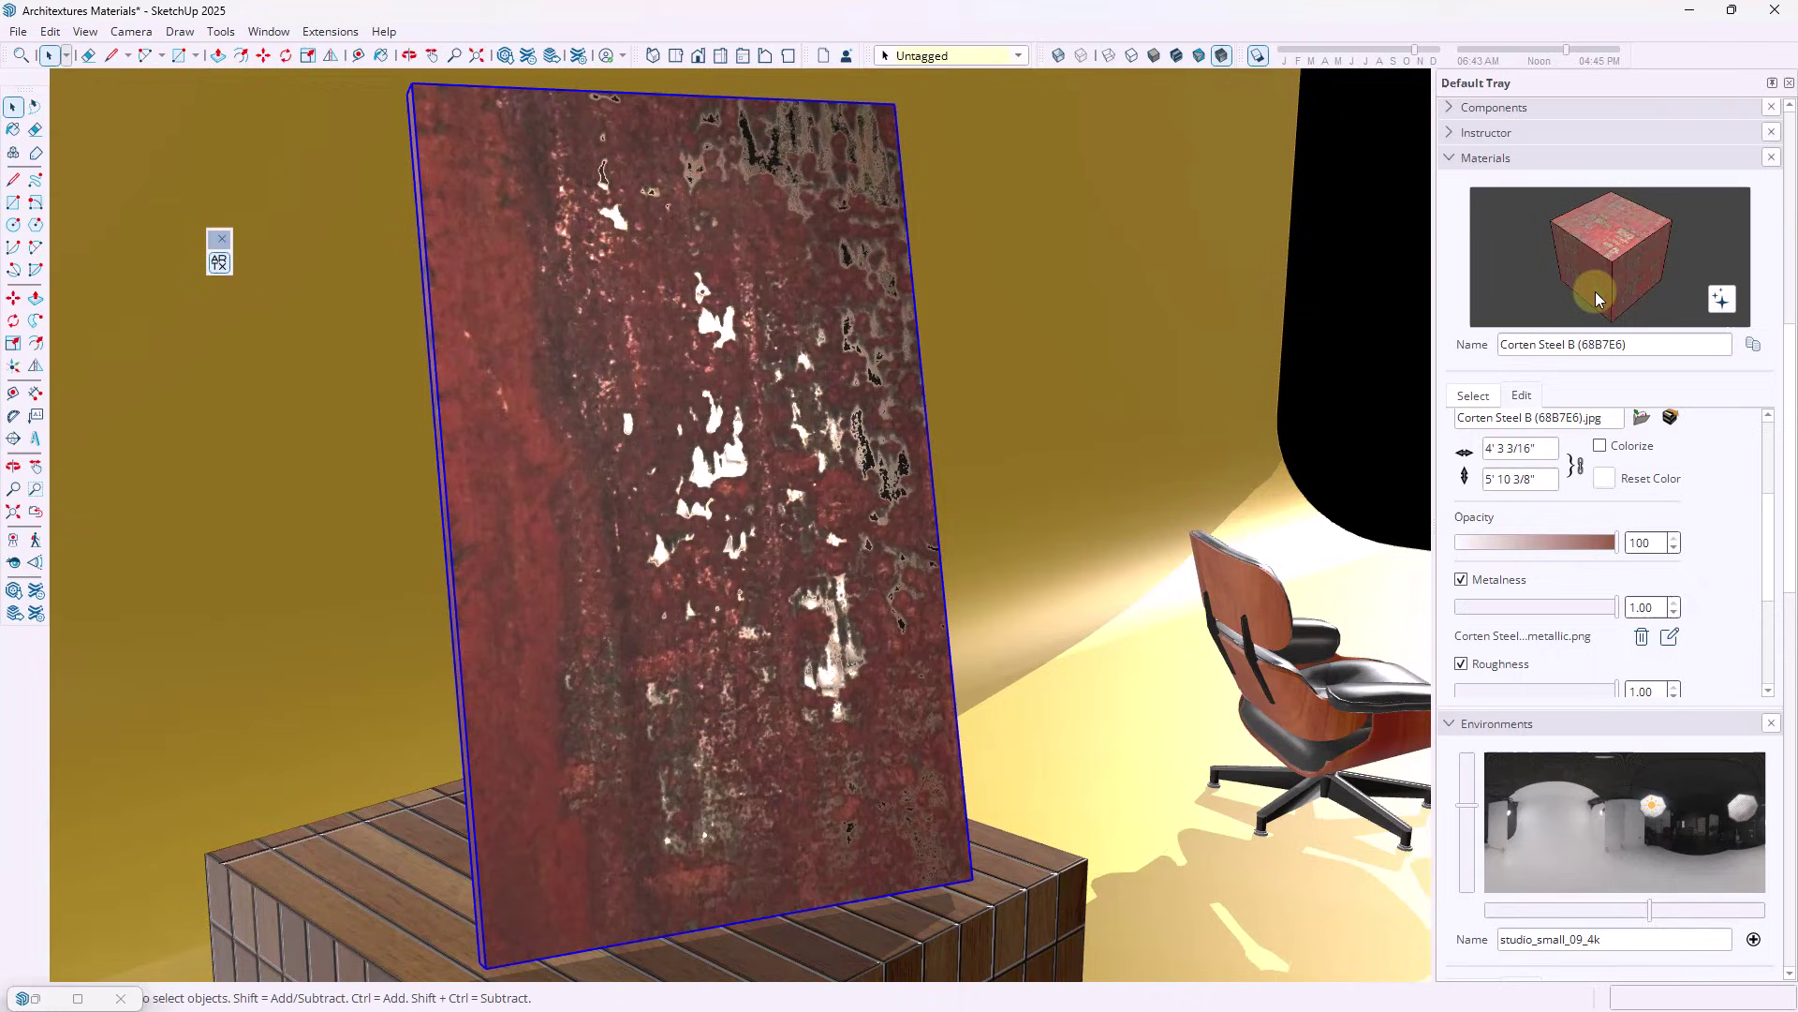
key("w")
left_click_drag(686, 479, 430, 490)
key("space")
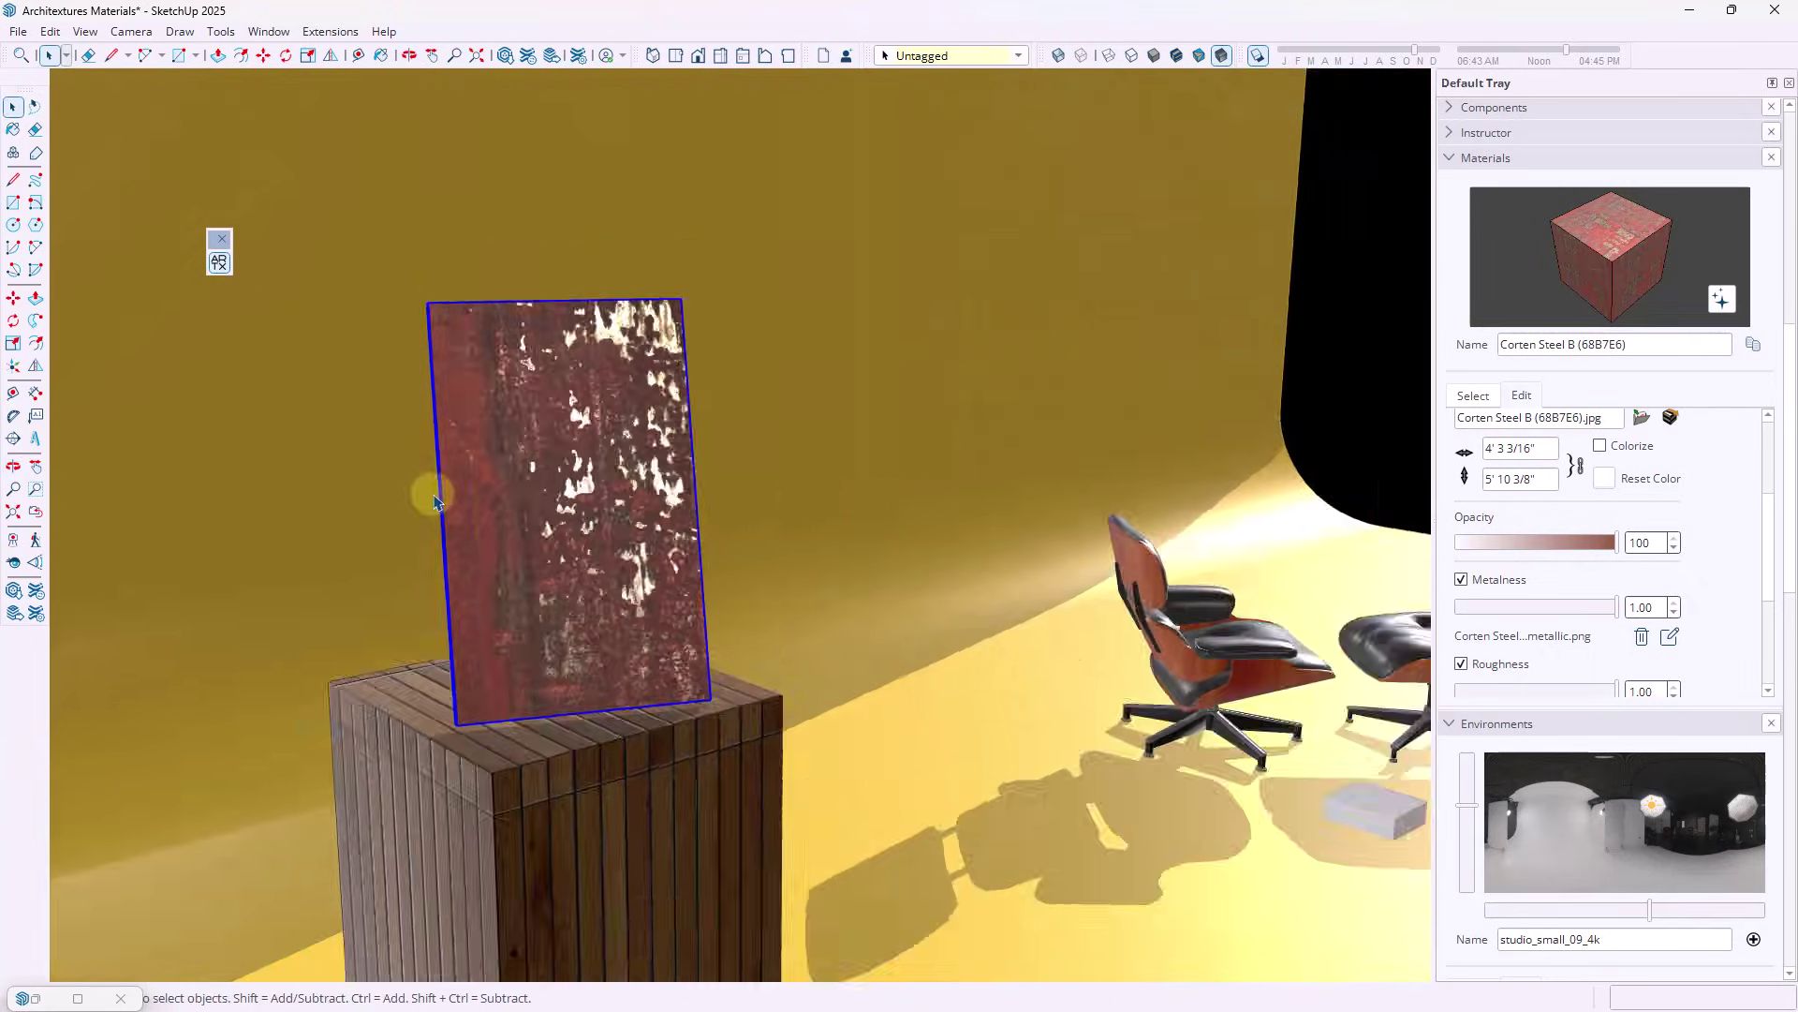
middle_click_drag(429, 490, 843, 625)
scroll(1045, 648, "up", 3)
scroll(651, 695, "up", 3)
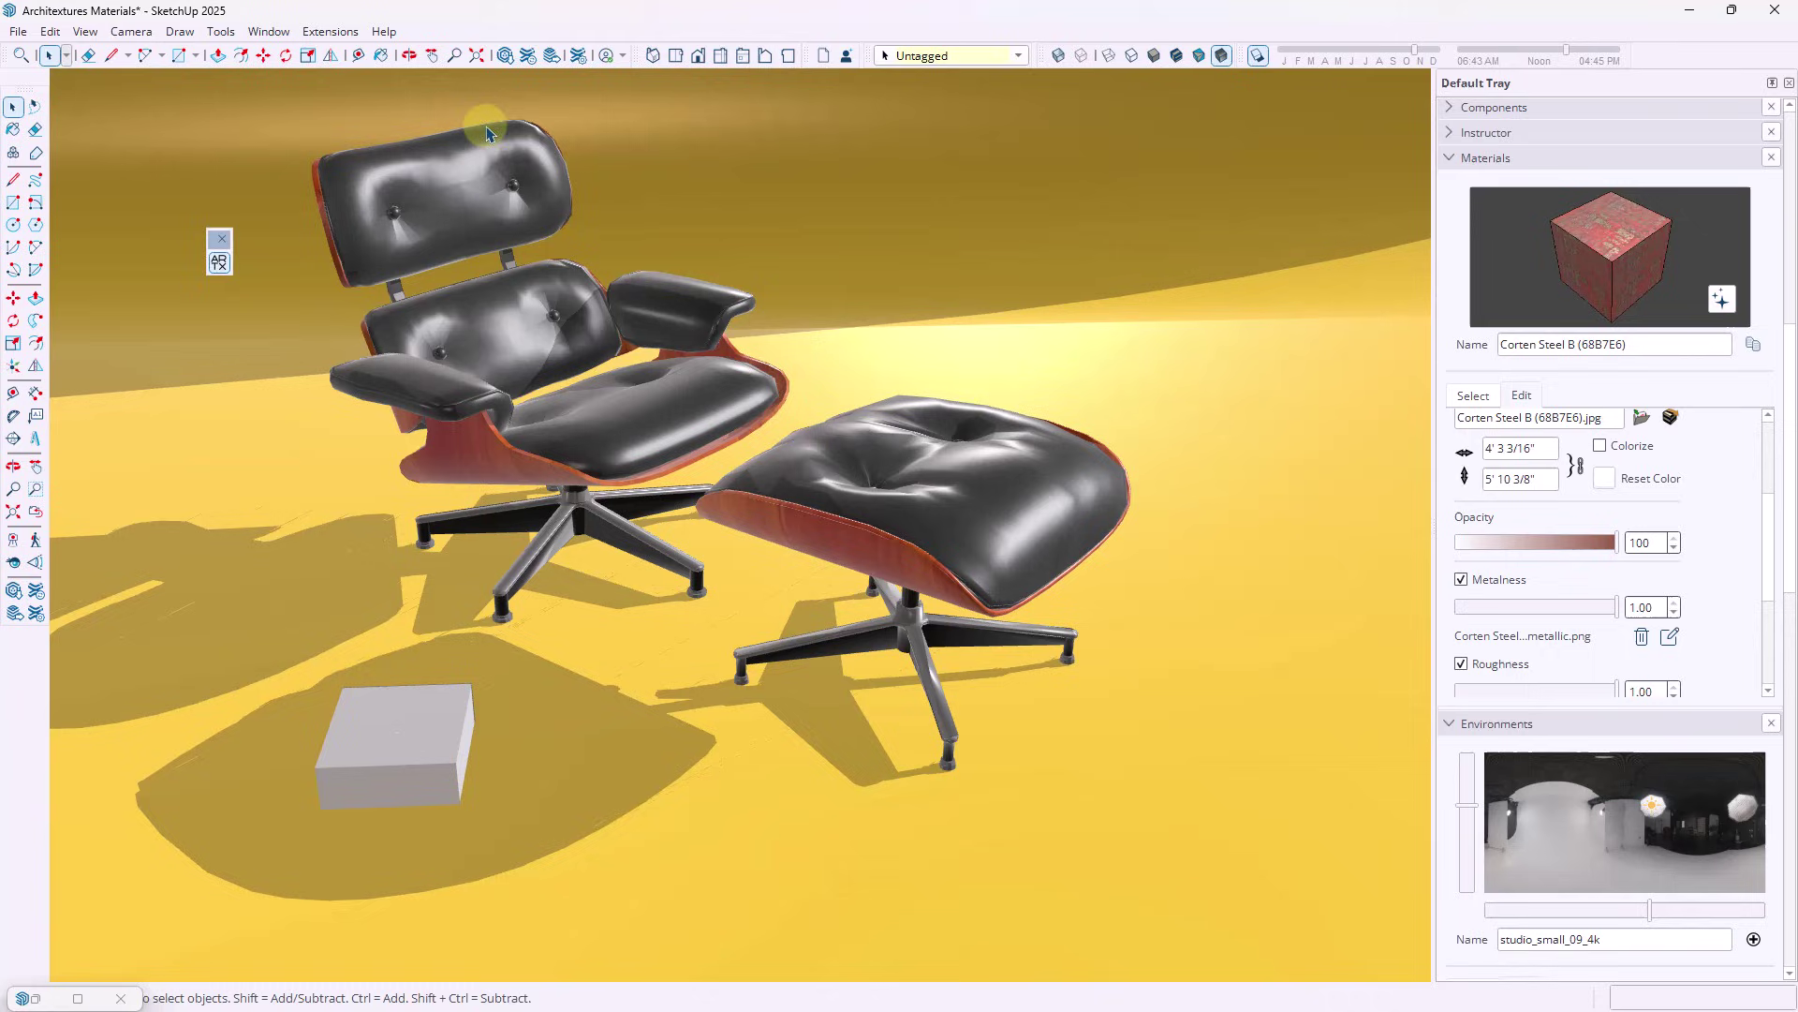
left_click(526, 56)
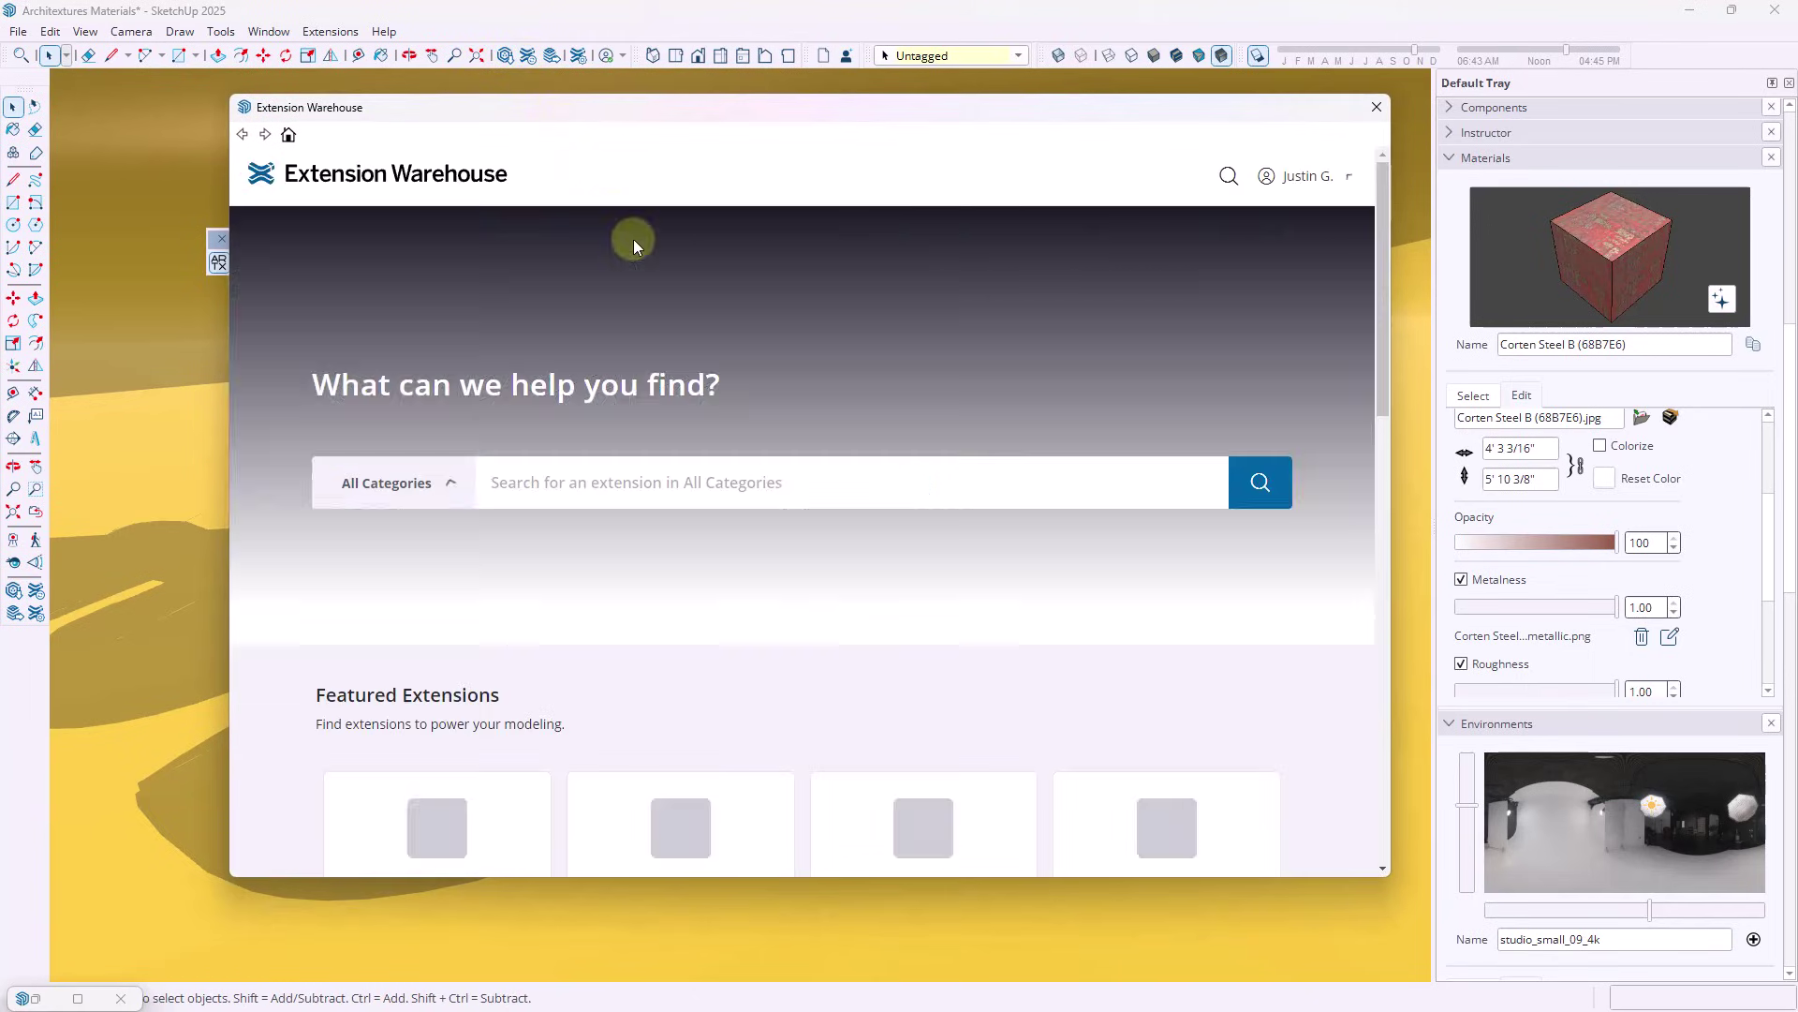
type("mater")
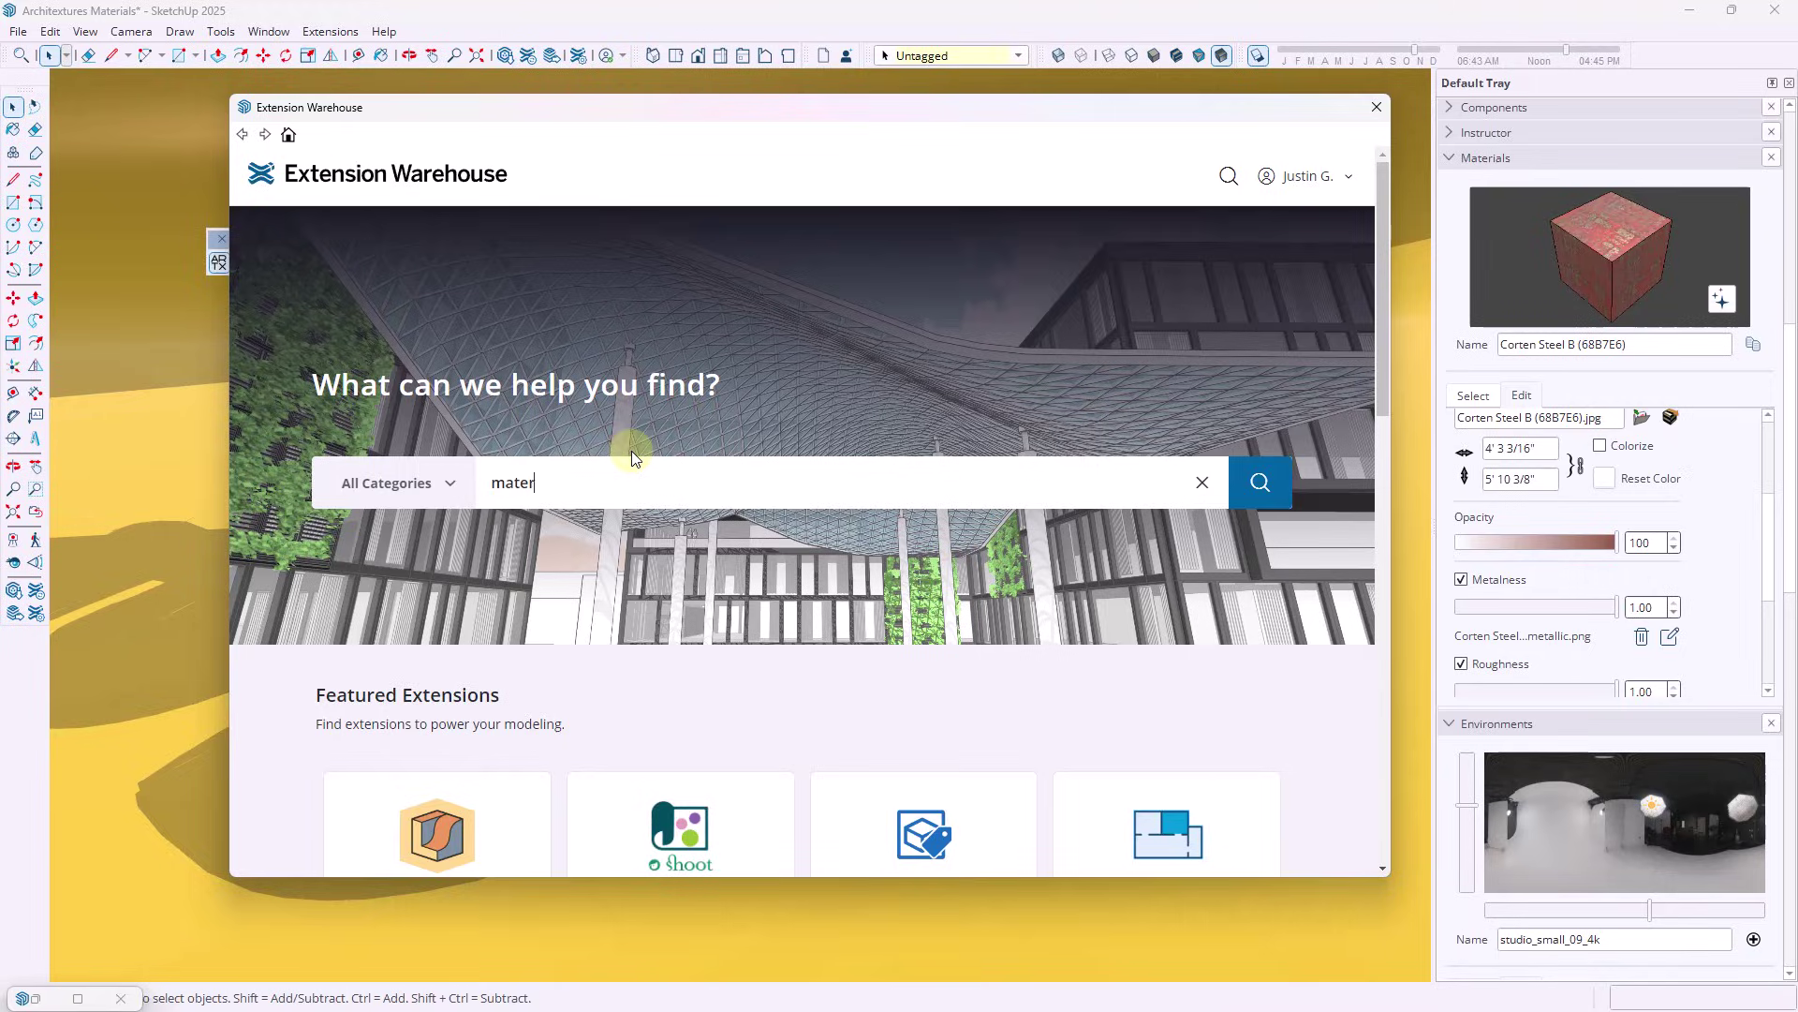
type("ial replacer")
key("Return")
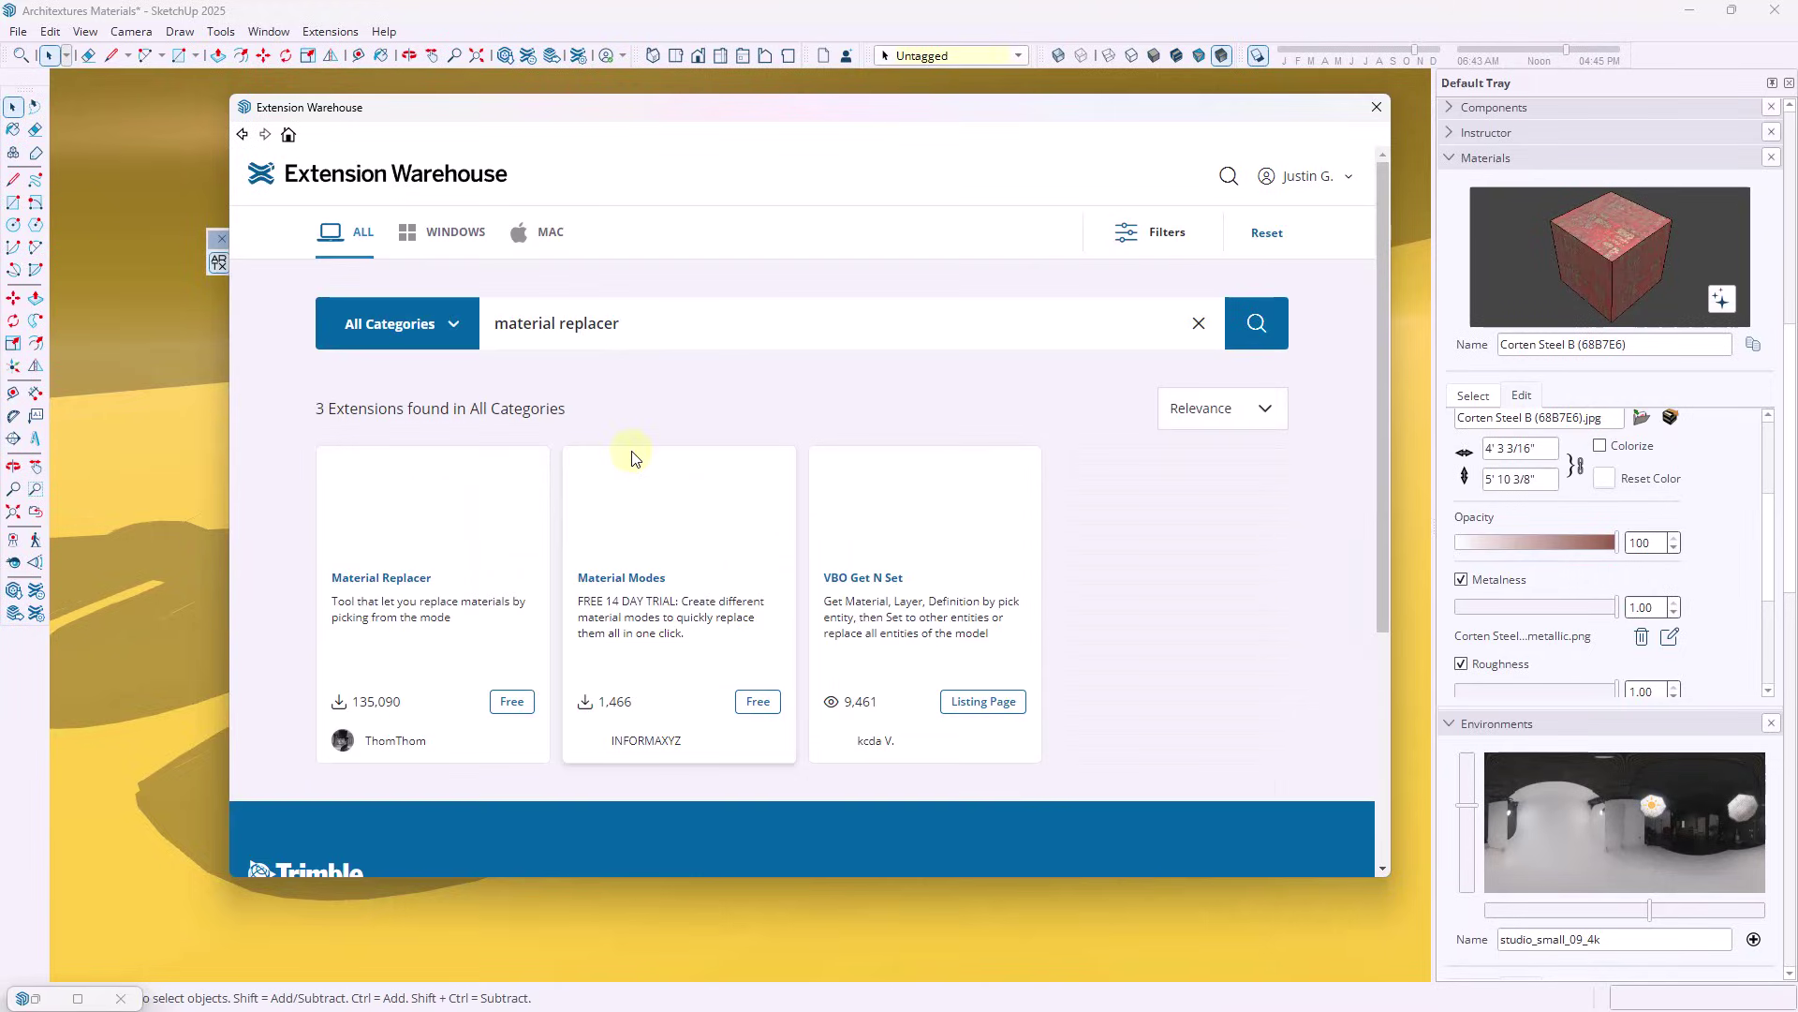
left_click(417, 536)
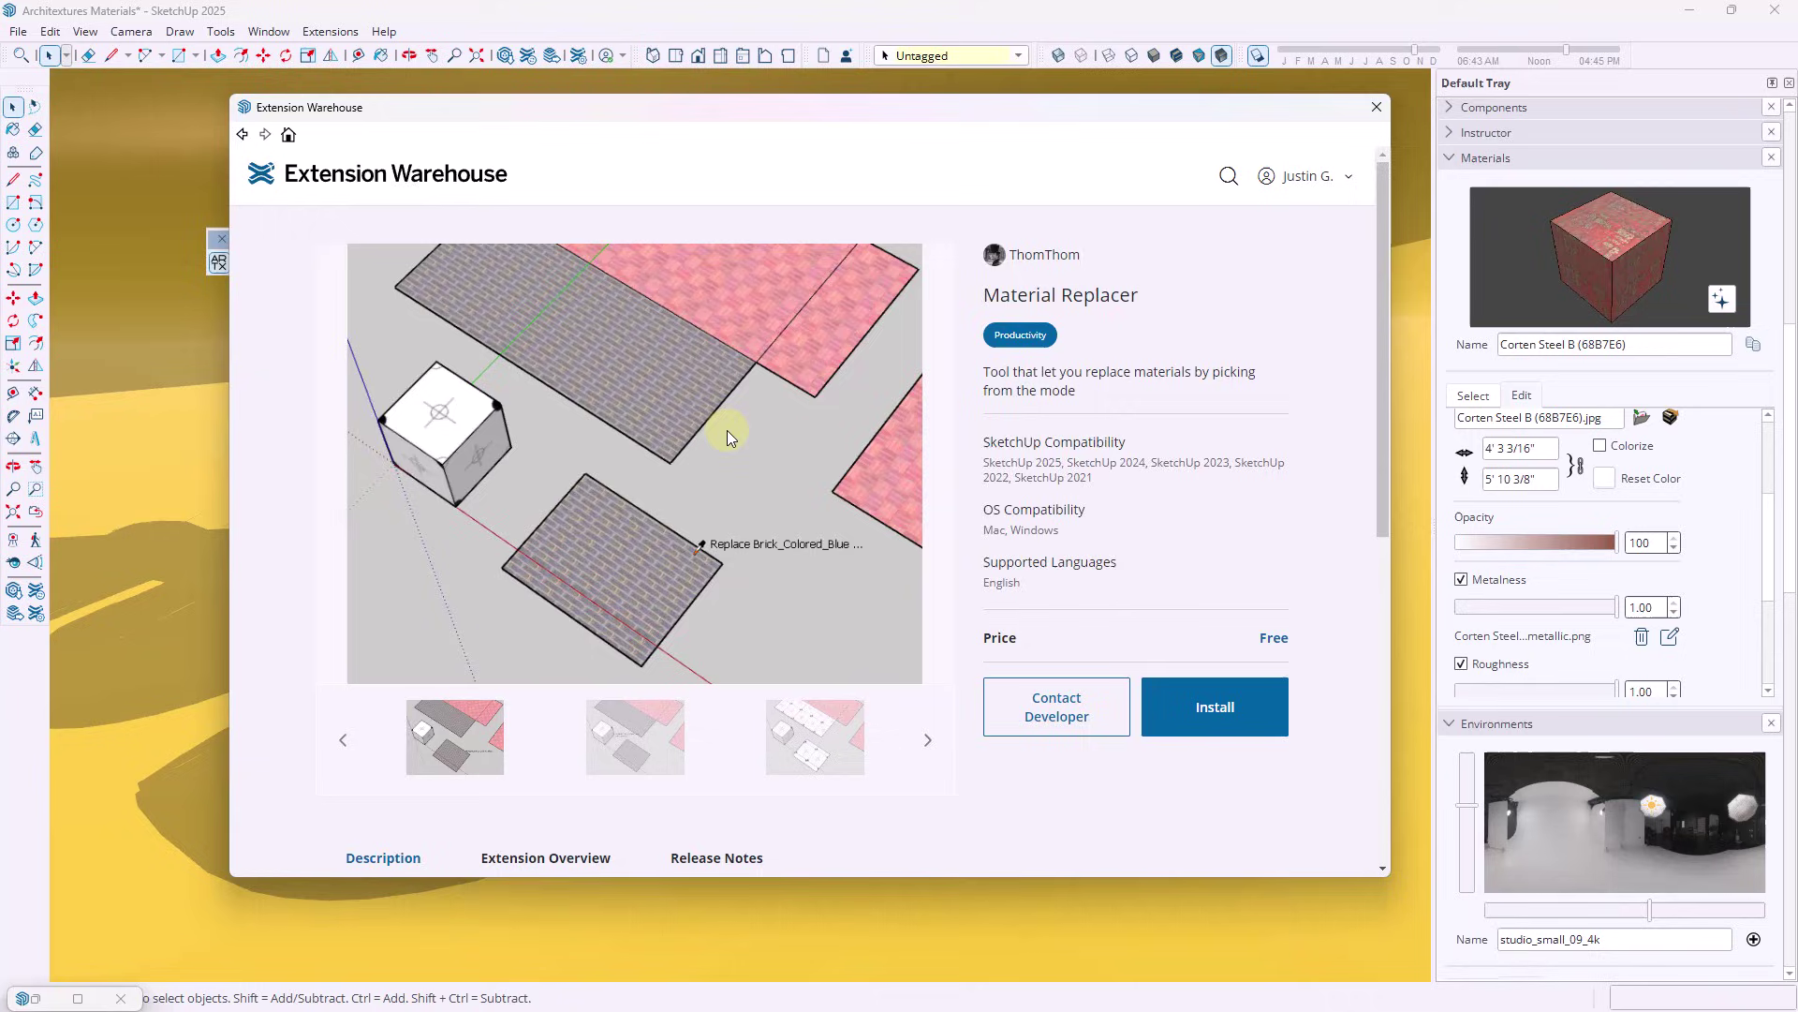
scroll(727, 441, "down", 3)
scroll(639, 597, "down", 1)
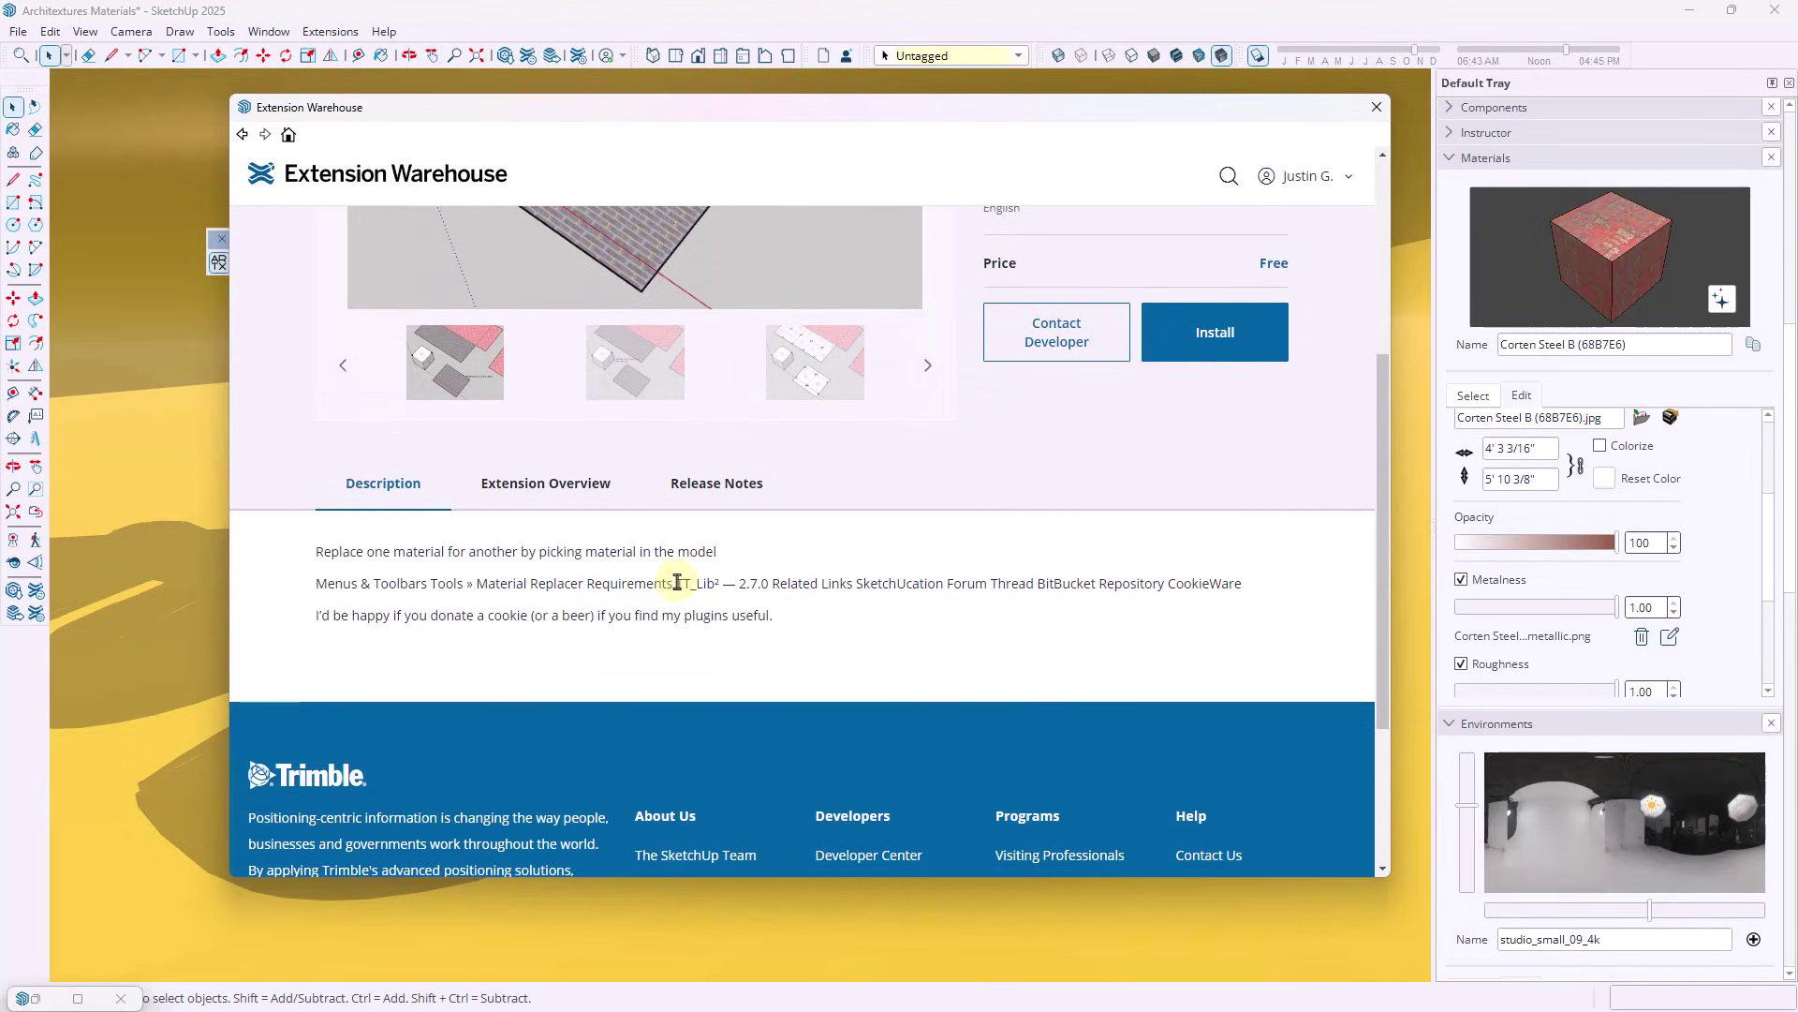
scroll(768, 577, "up", 4)
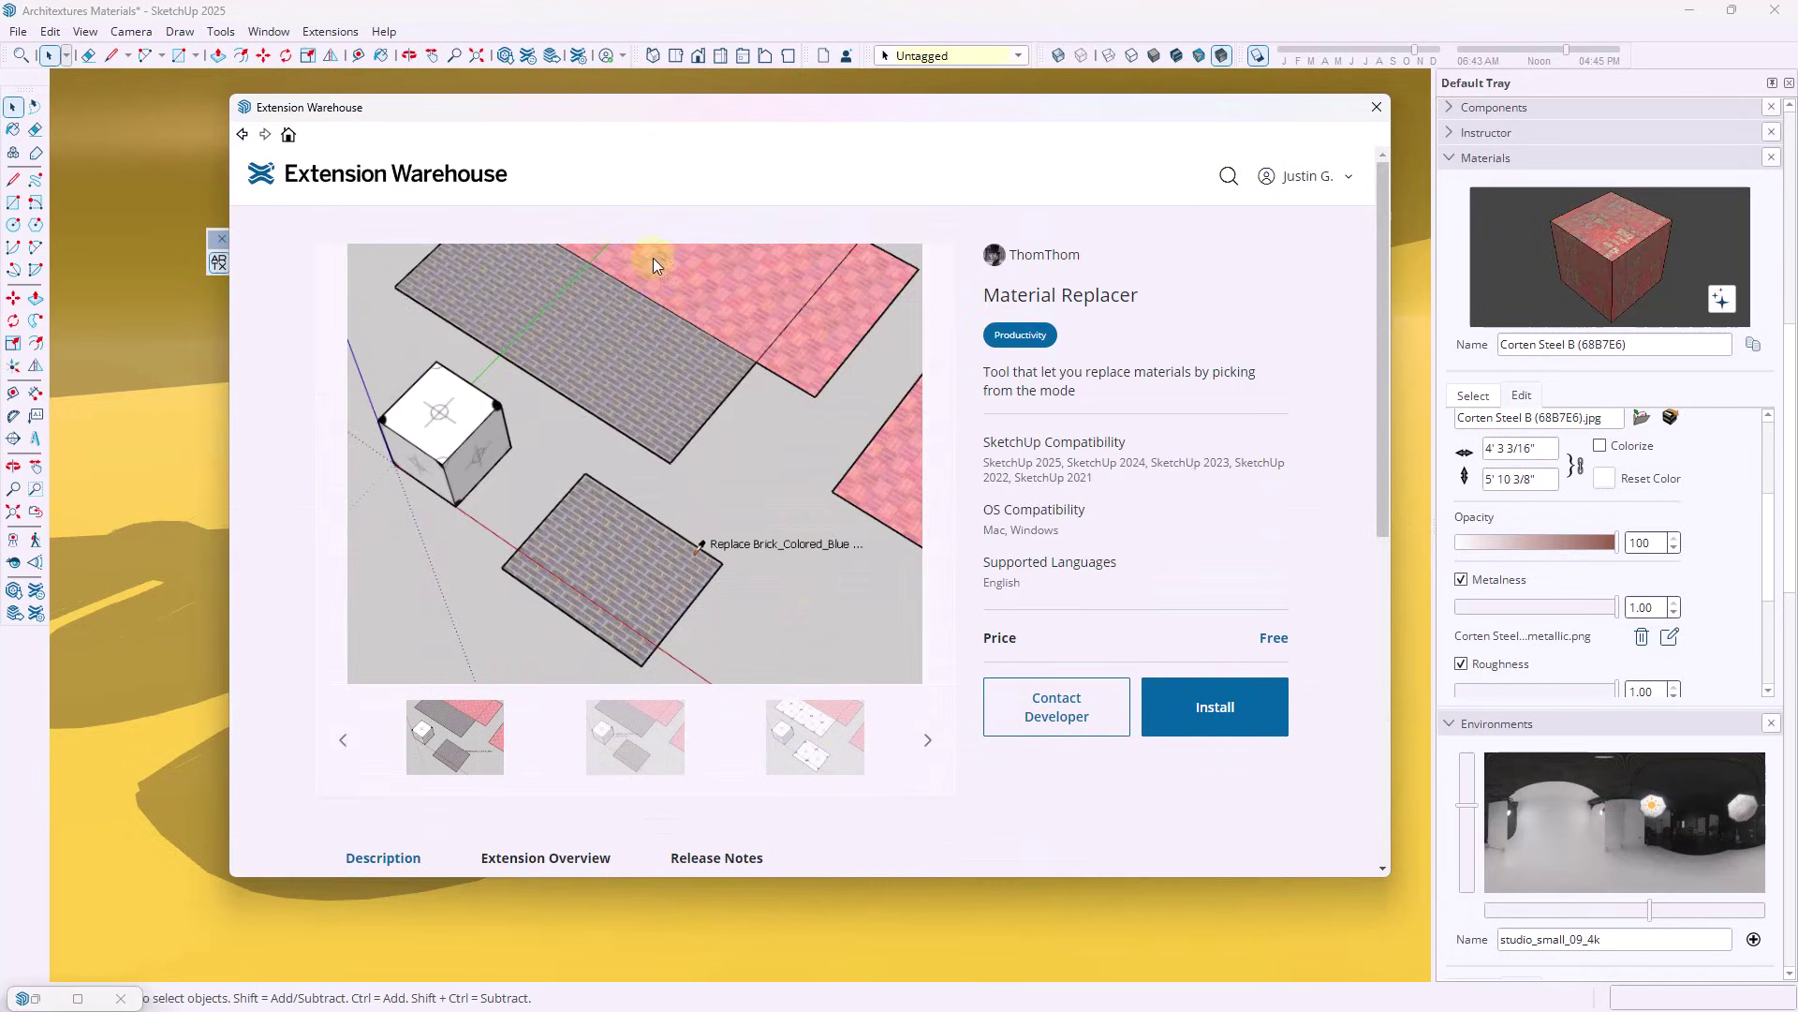
left_click(1227, 176)
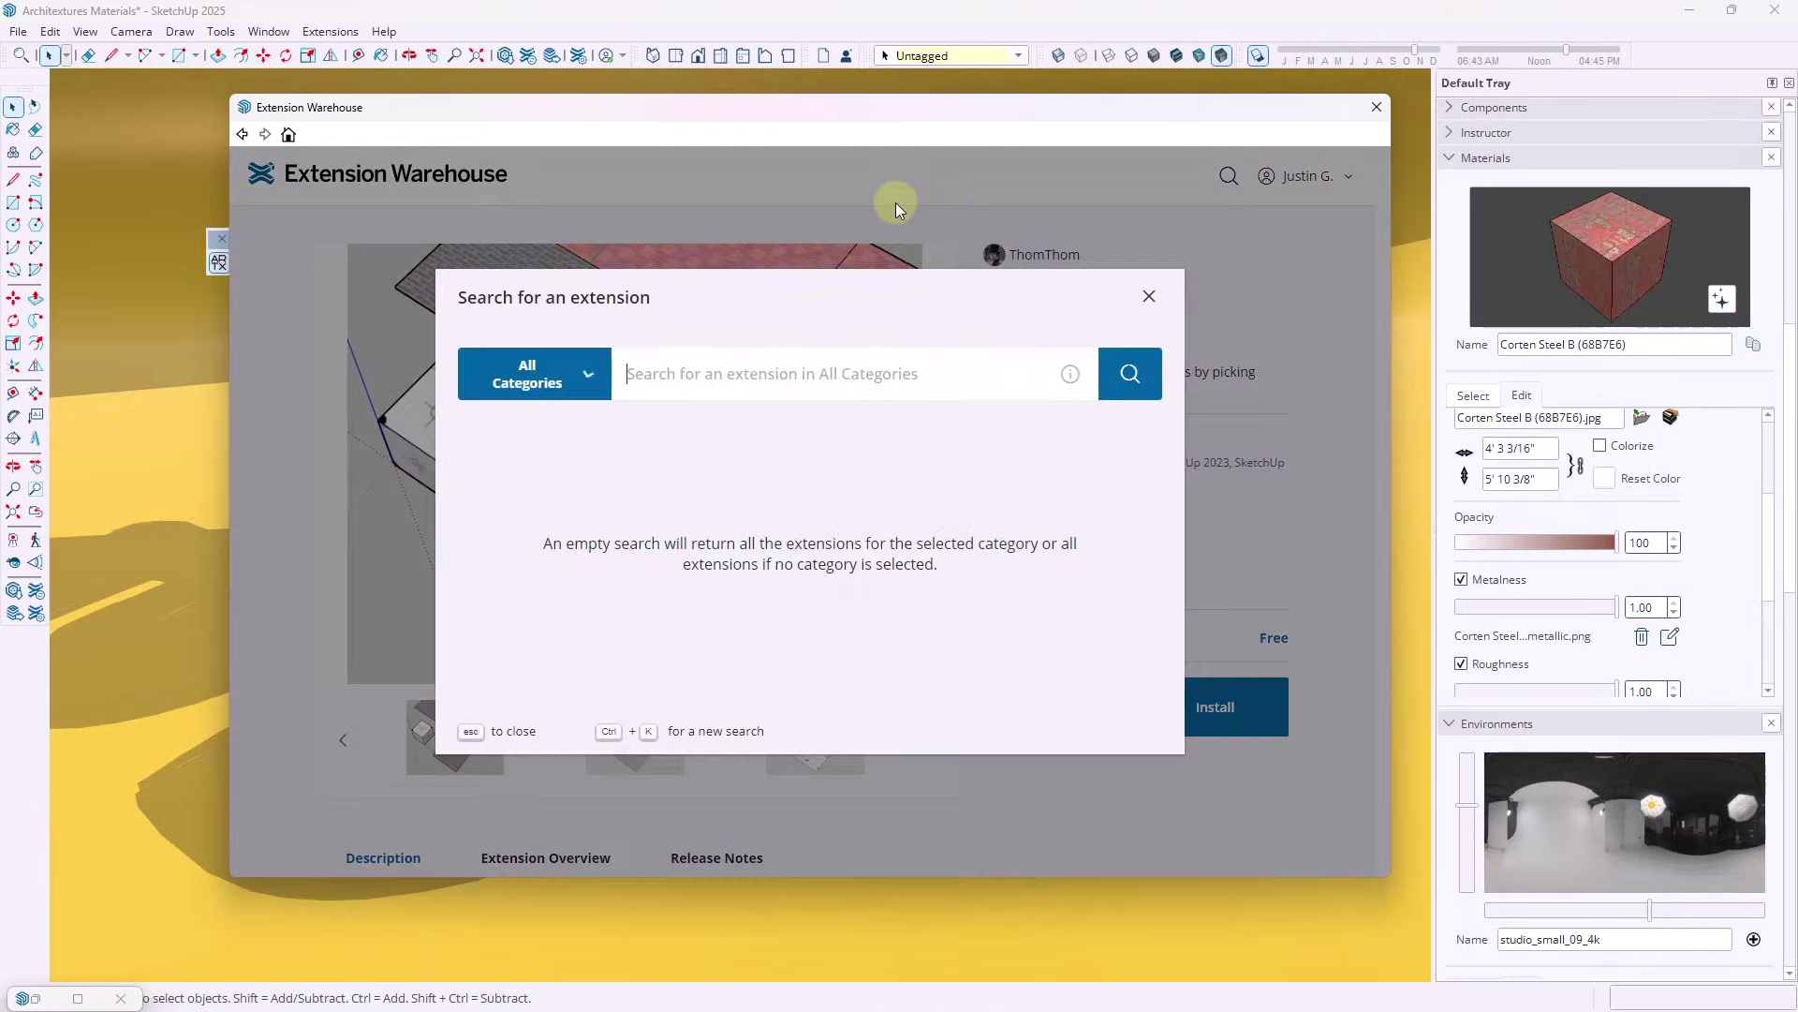
type("tt_lib")
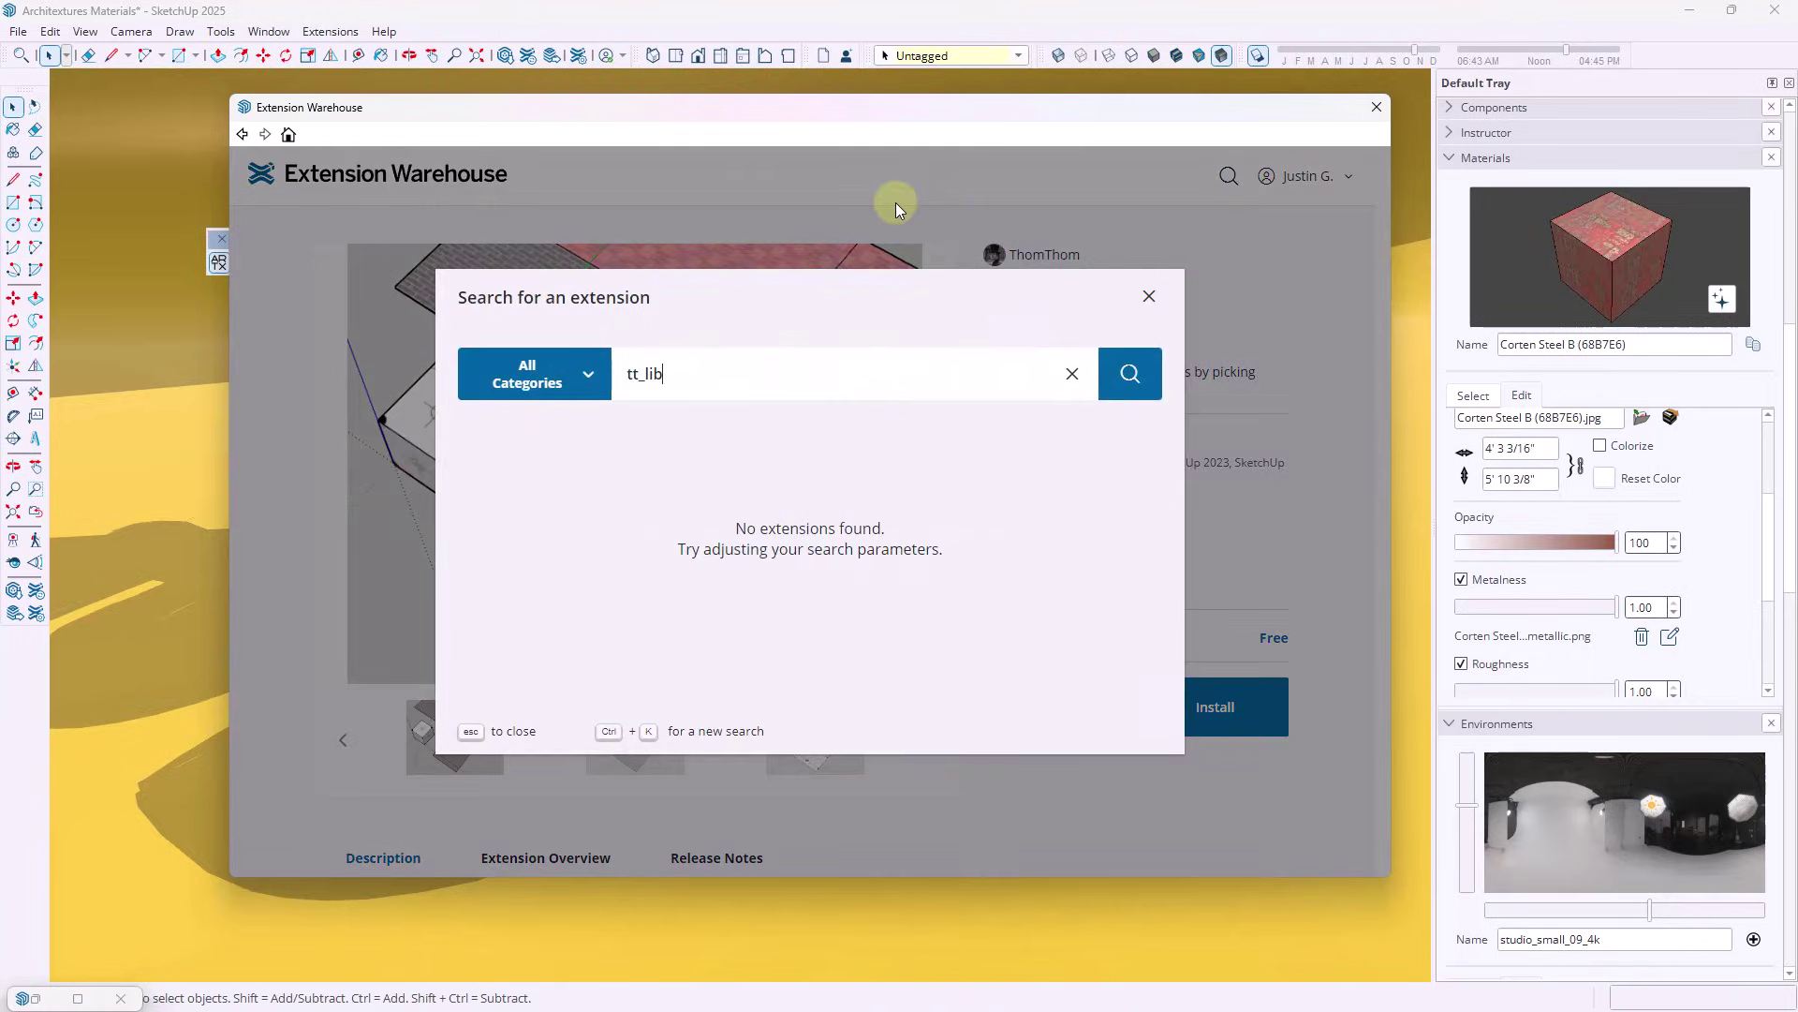
key("Return")
left_click(446, 532)
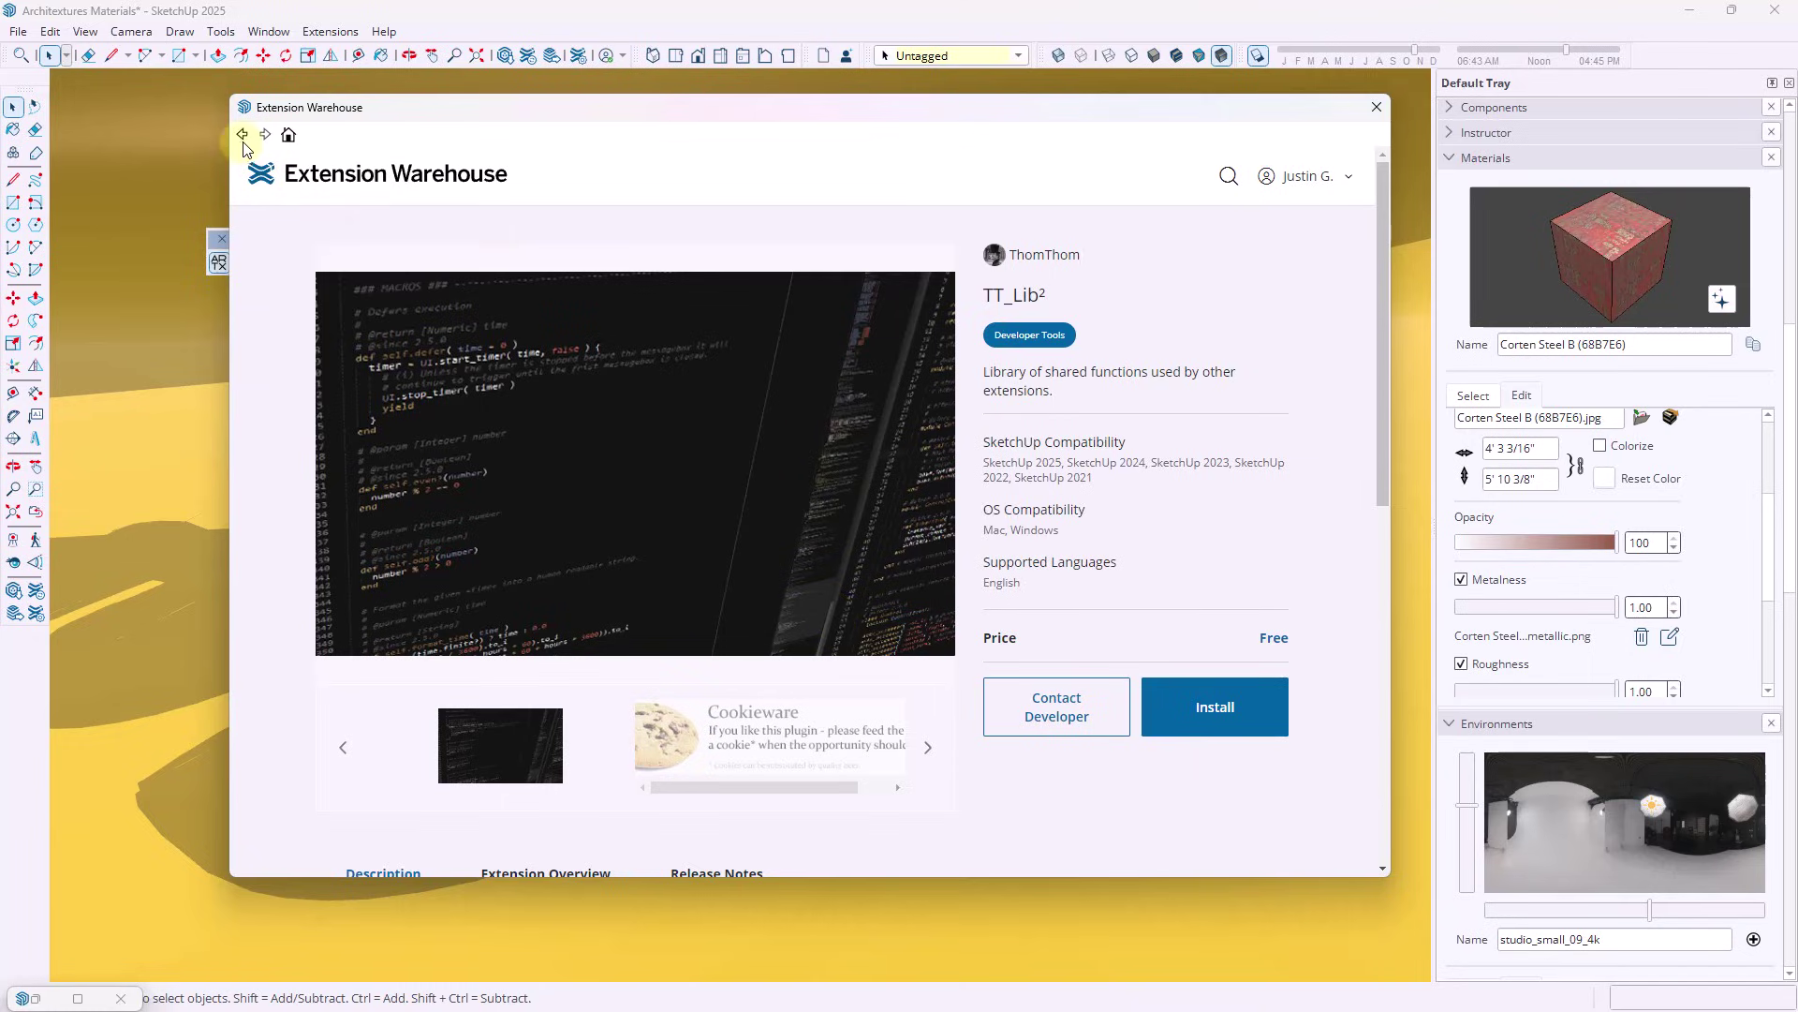
left_click(1376, 107)
middle_click_drag(704, 477, 718, 489)
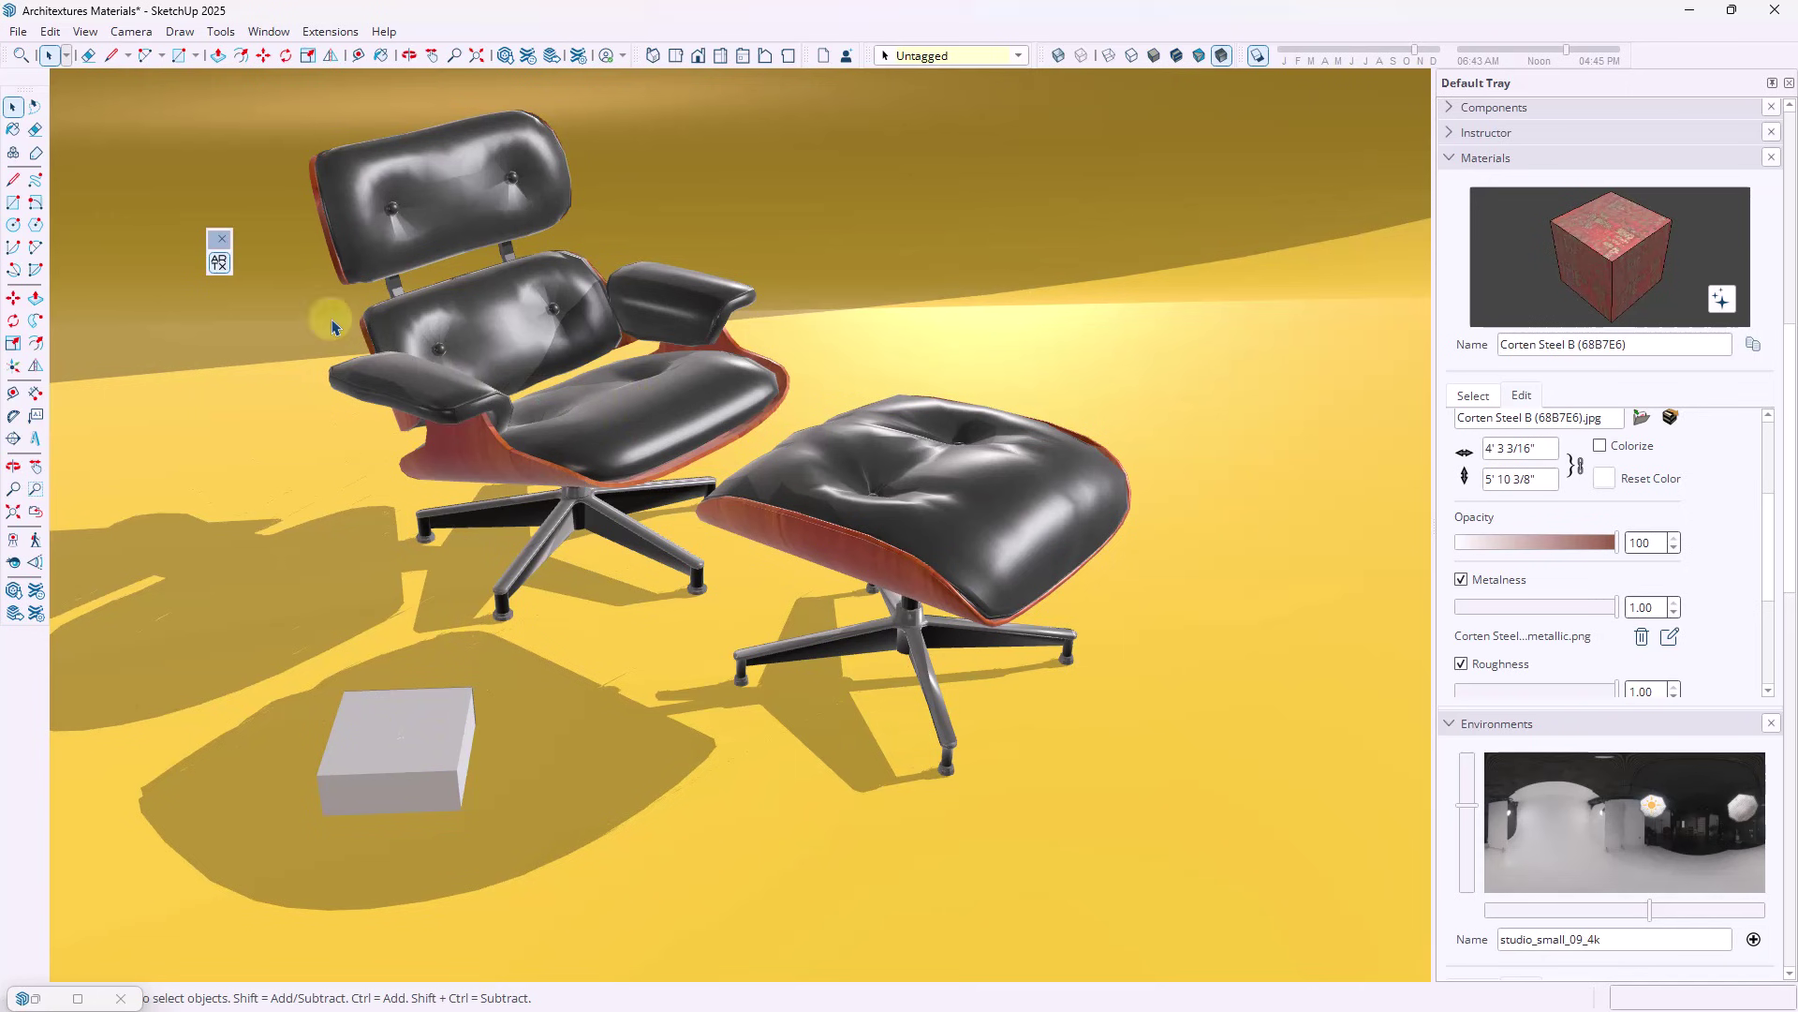
Open the Architextures library and filter its category to Fabric textures
left_click(218, 264)
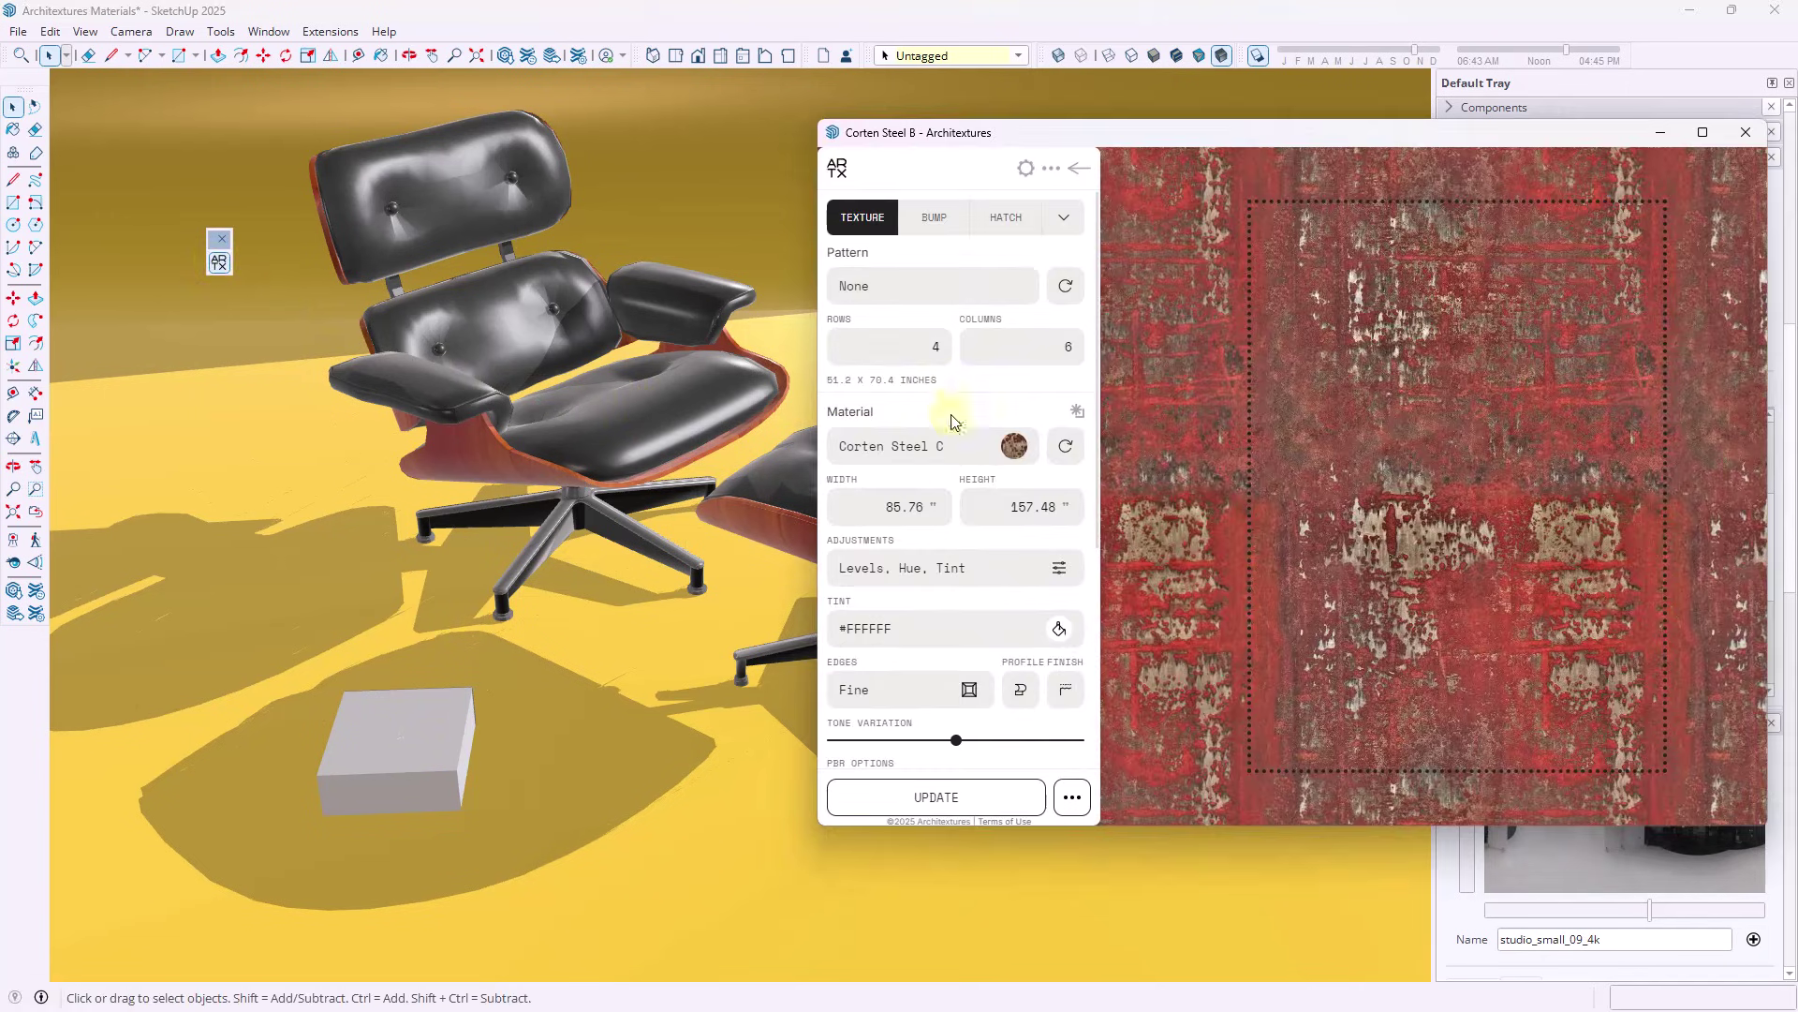
left_click(1077, 169)
scroll(1078, 360, "up", 10)
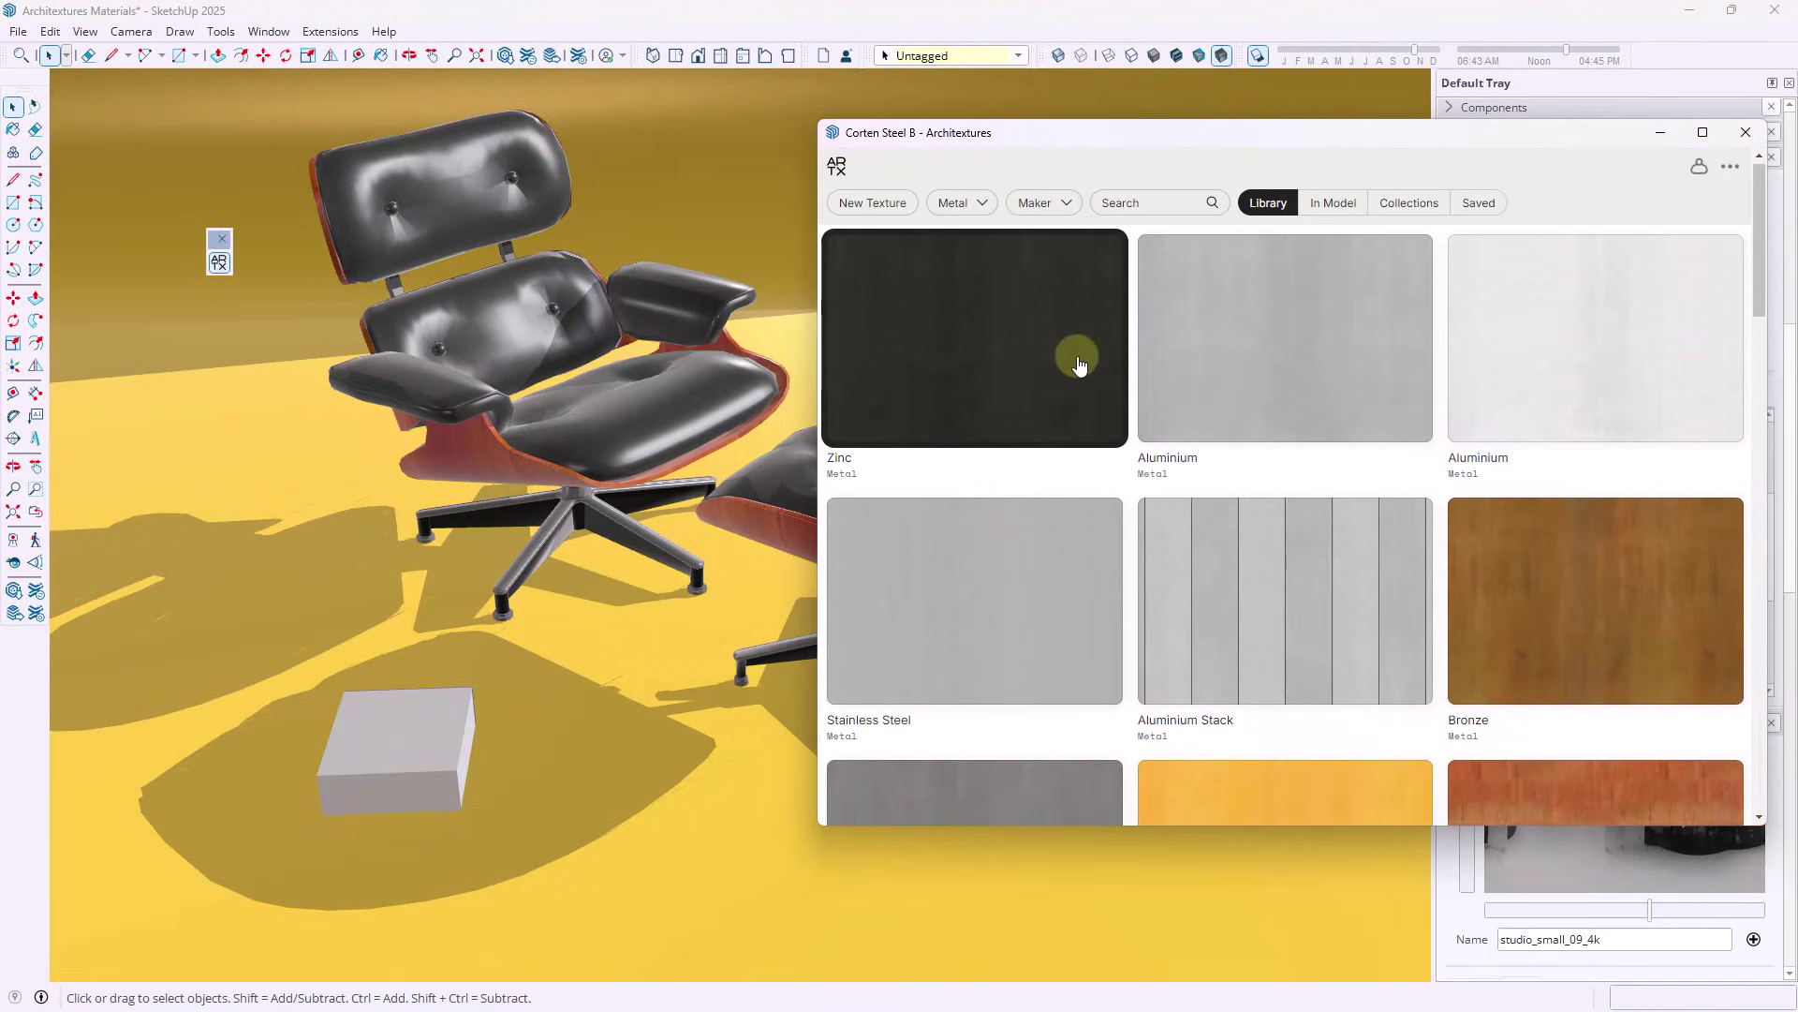
left_click(968, 201)
left_click(975, 589)
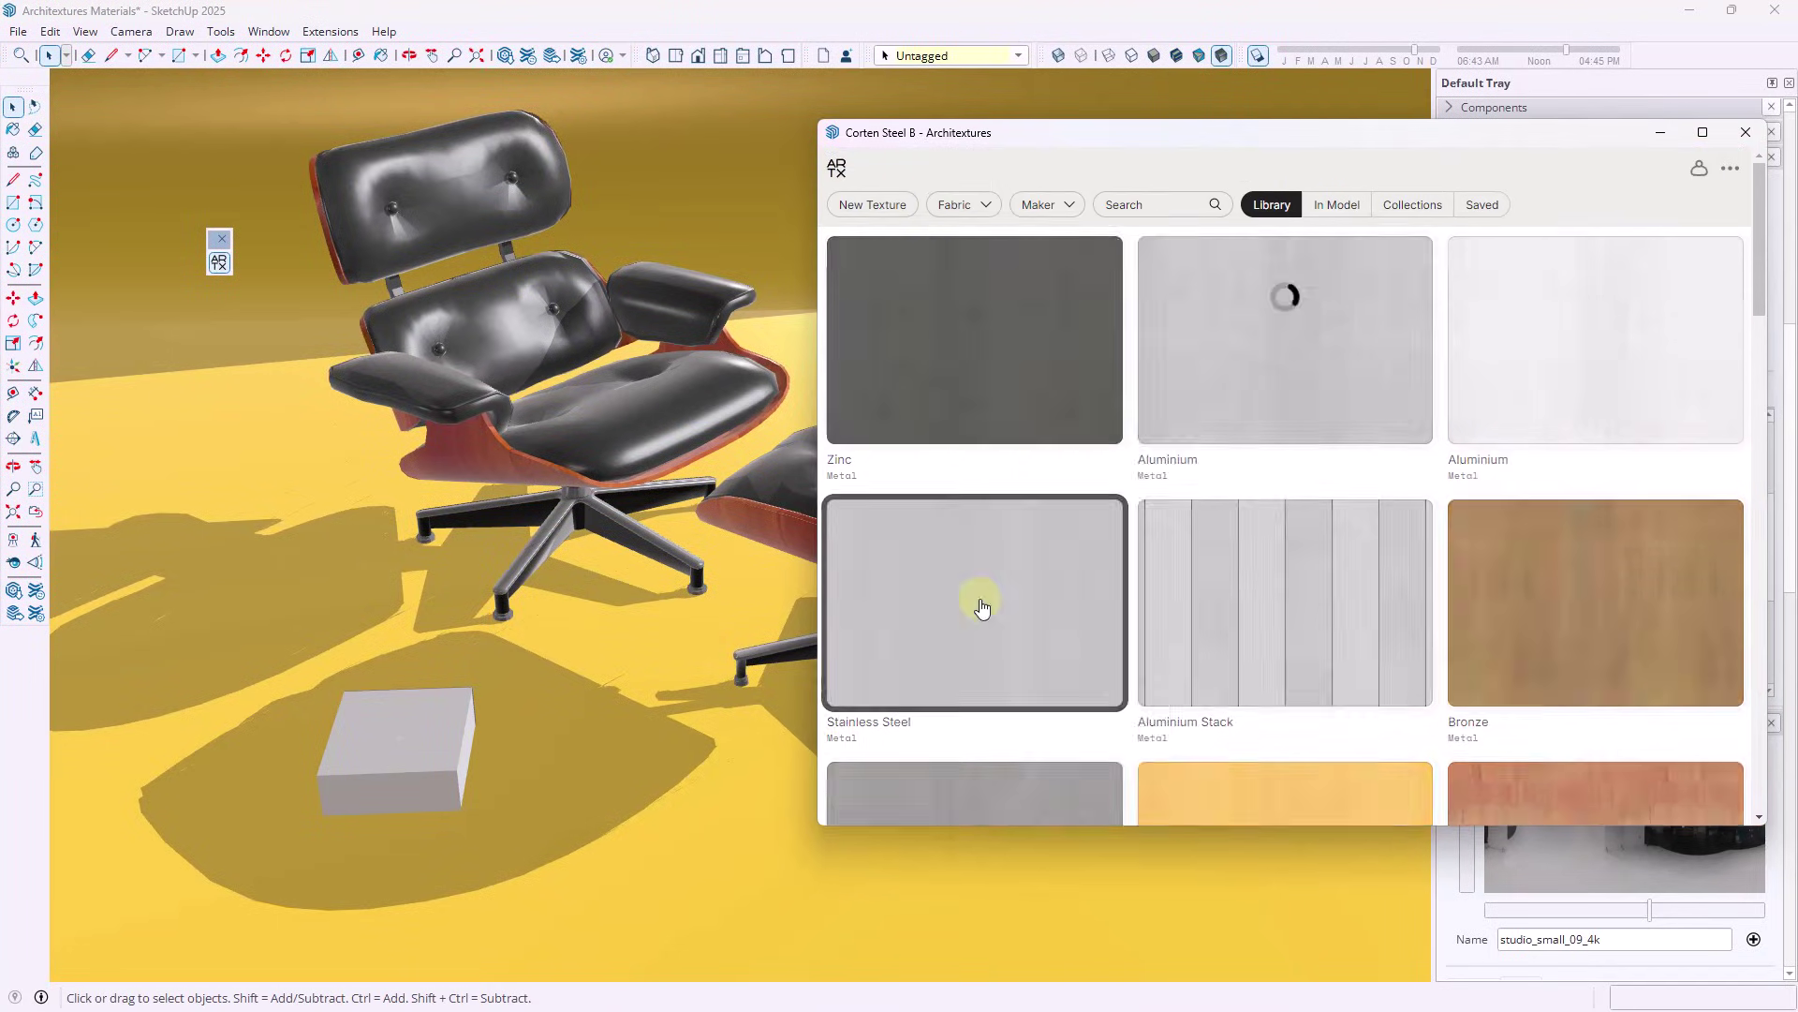
Load more Fabric textures and browse the grid for Charcoal Fabric
scroll(1250, 511, "down", 12)
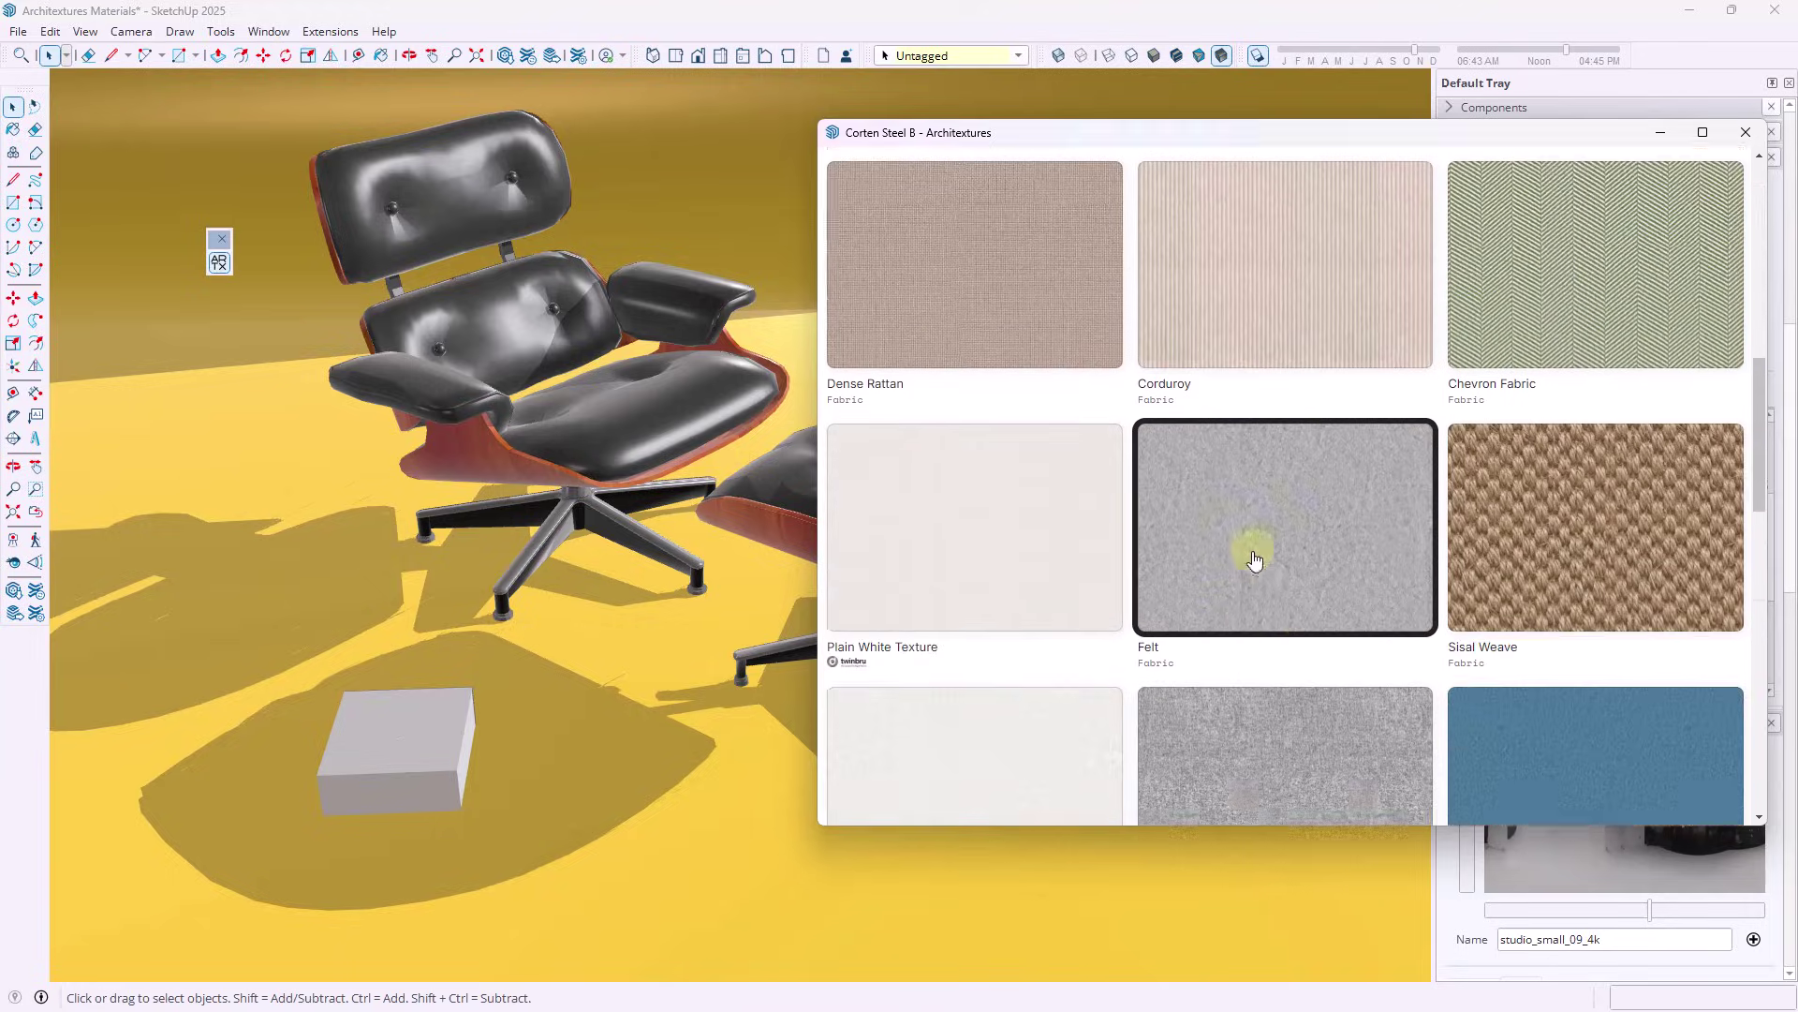
scroll(1255, 553, "down", 5)
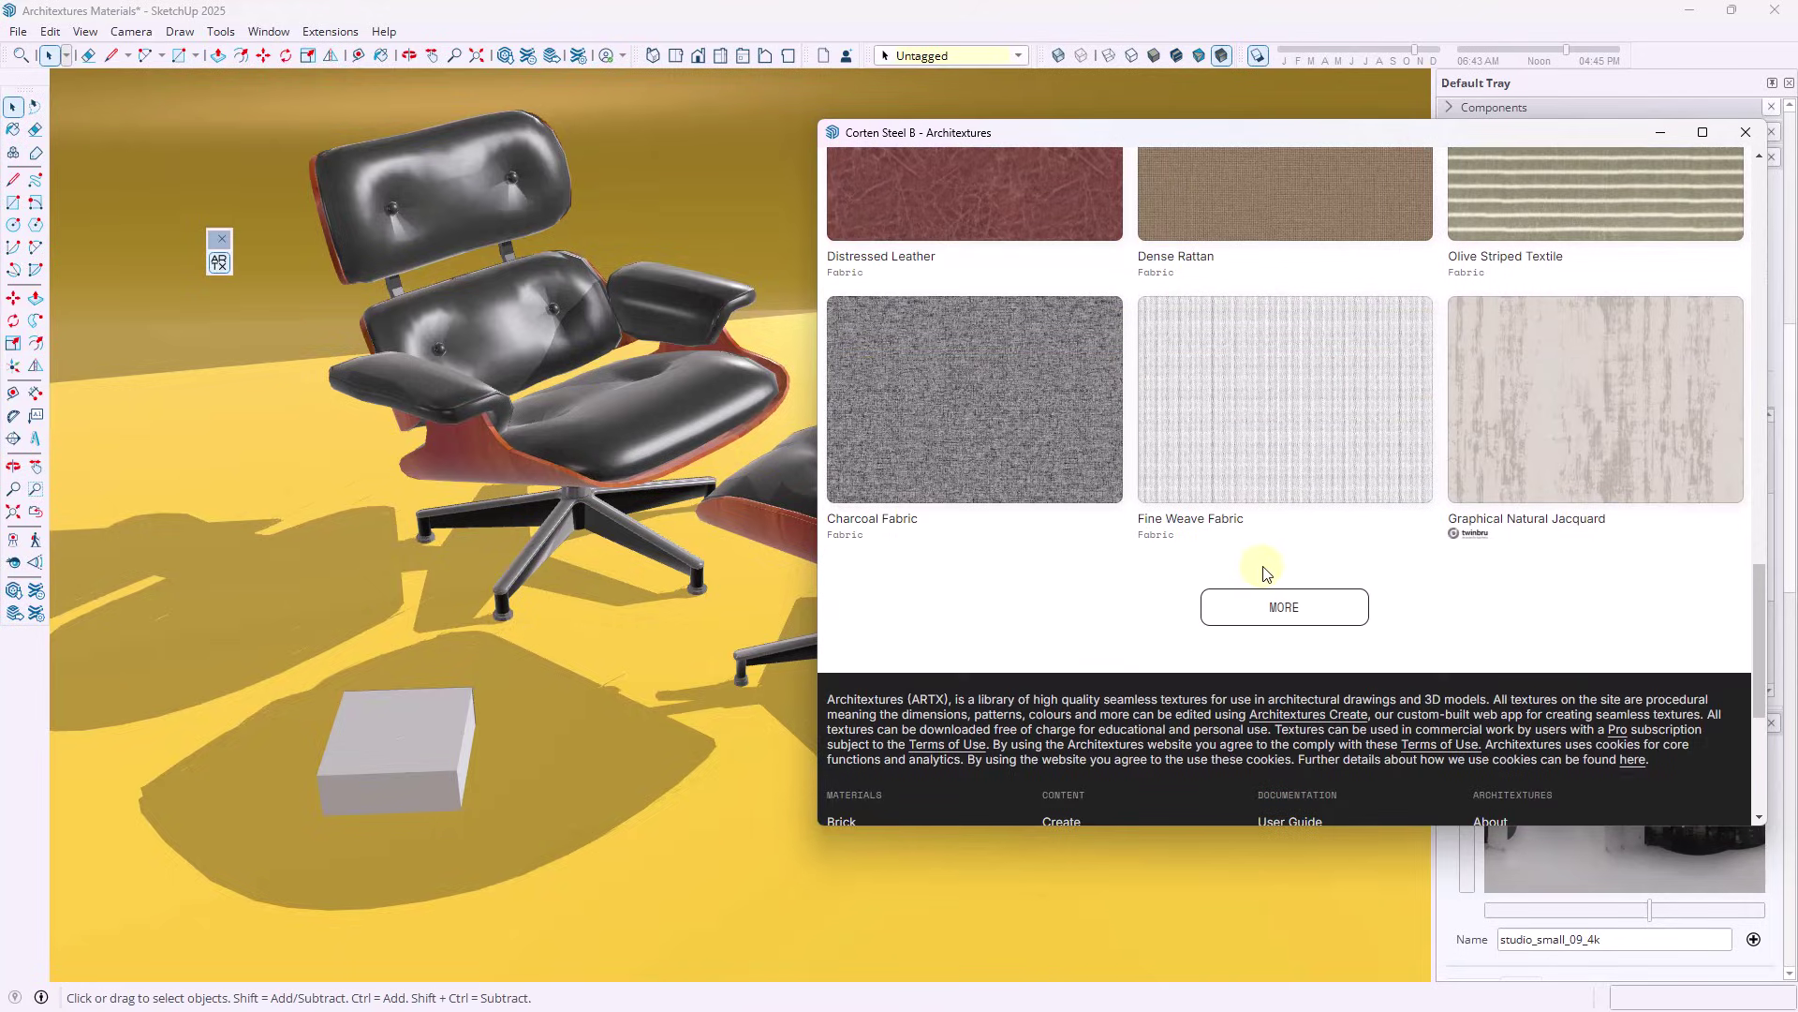
left_click(1272, 604)
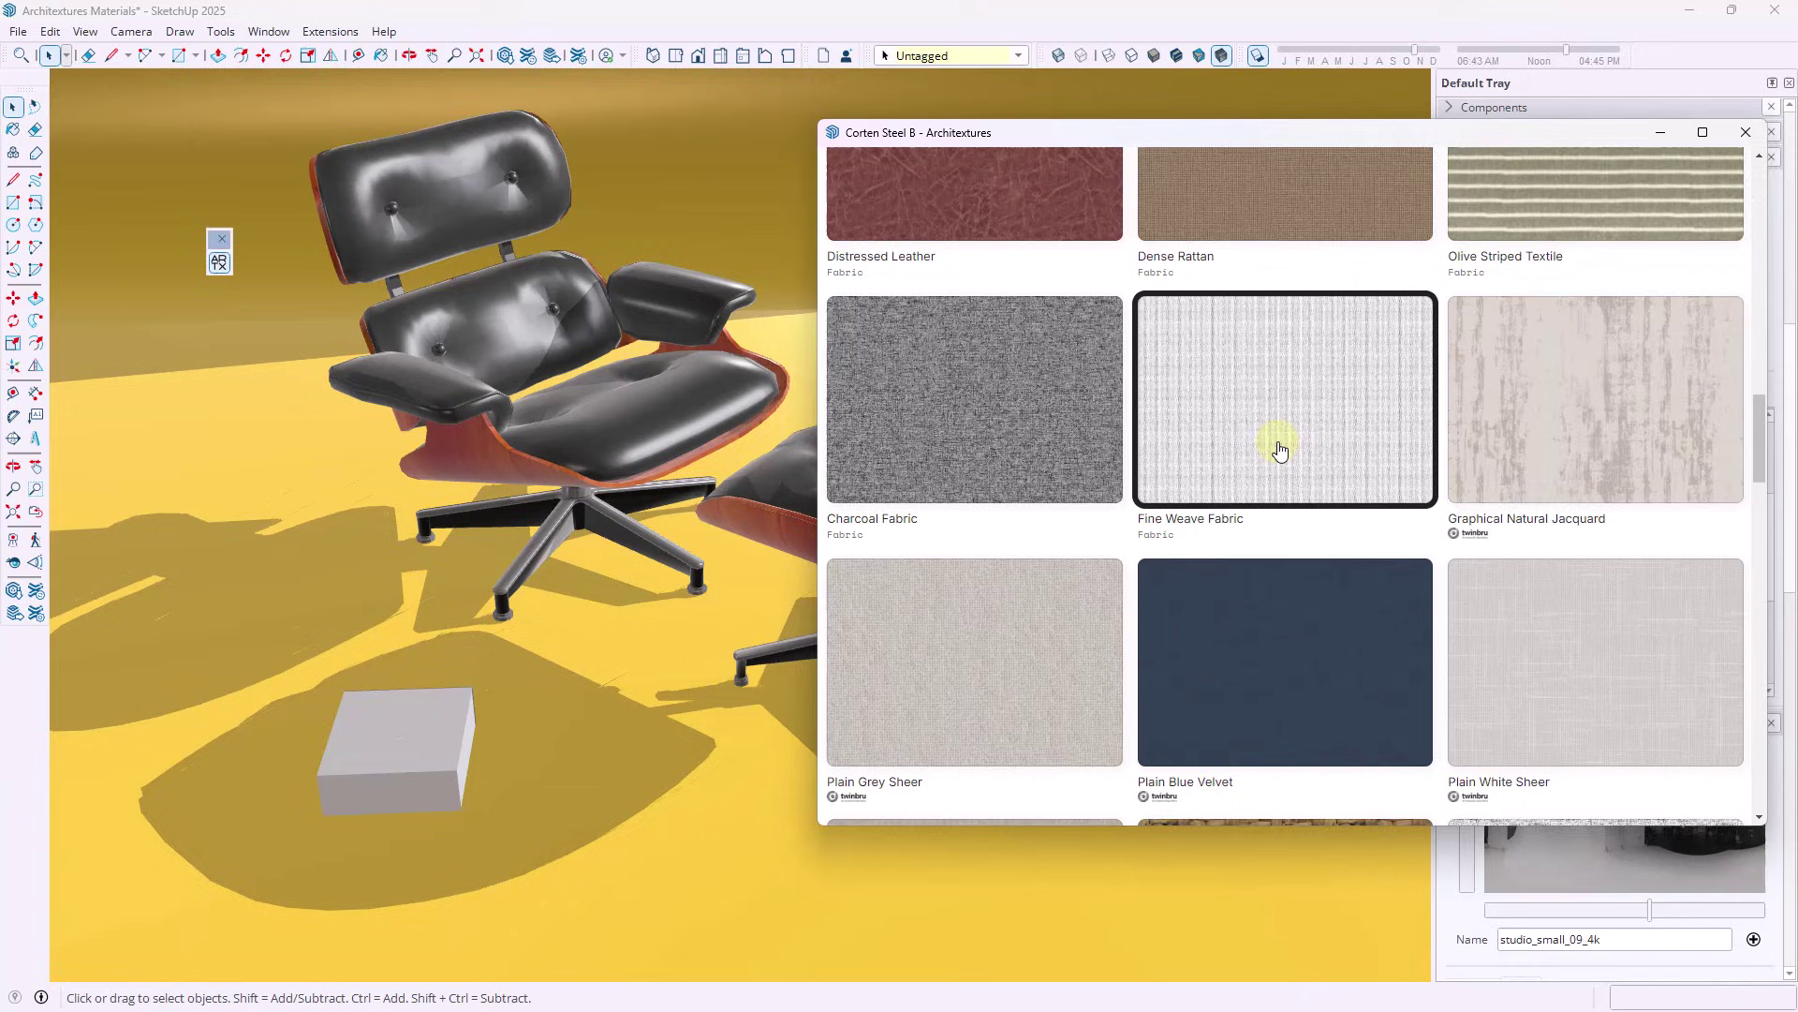
scroll(1279, 451, "down", 6)
scroll(1279, 468, "up", 20)
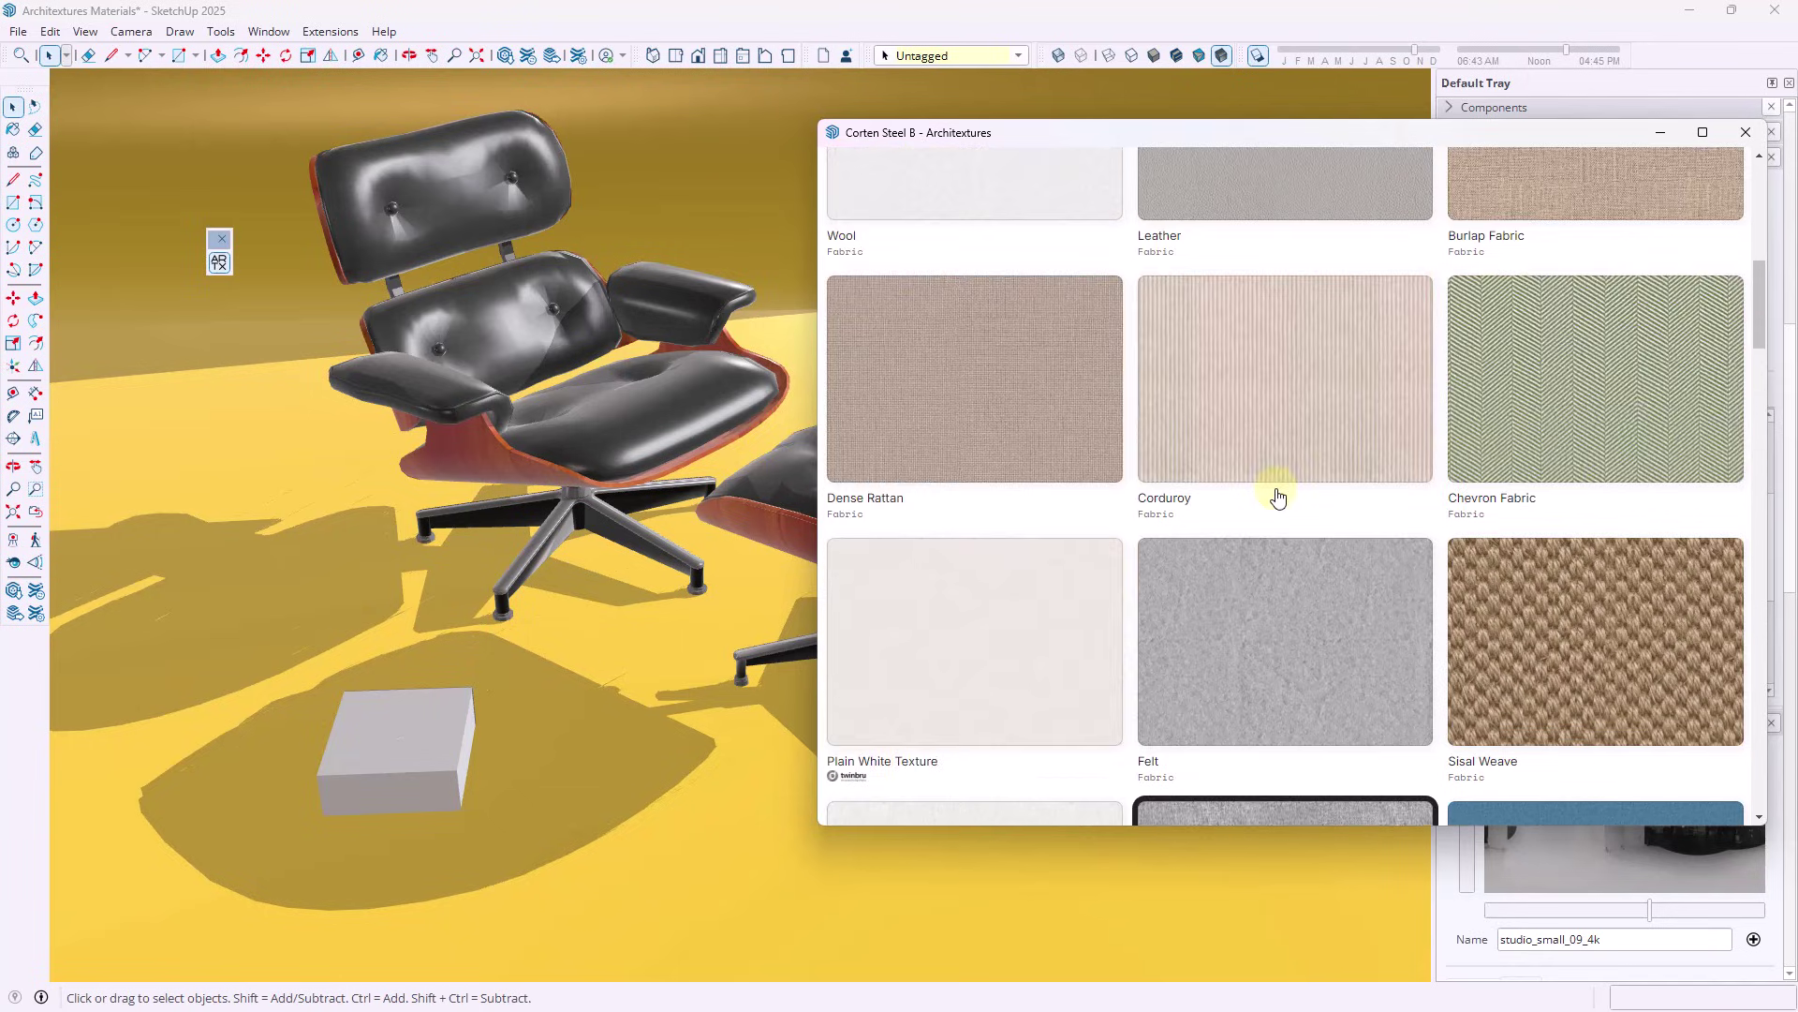
scroll(1275, 487, "up", 3)
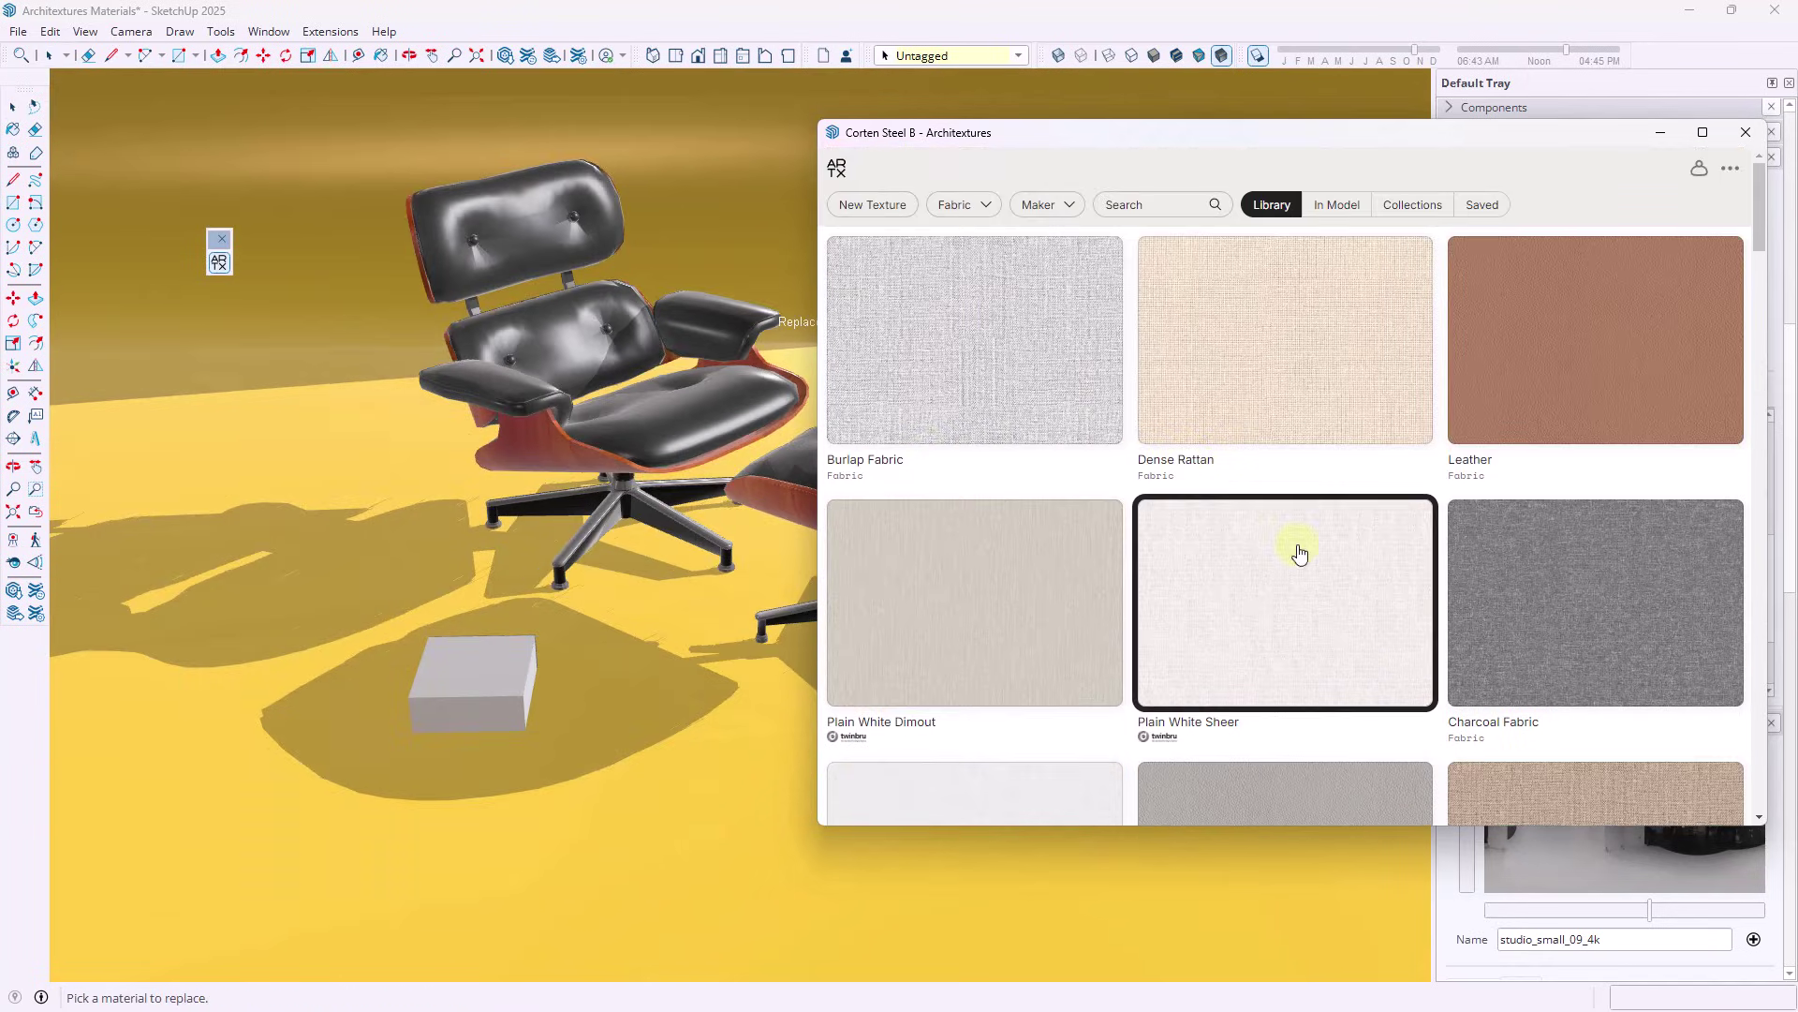
Import Charcoal Fabric into the model and paint the box top with it
left_click(1536, 581)
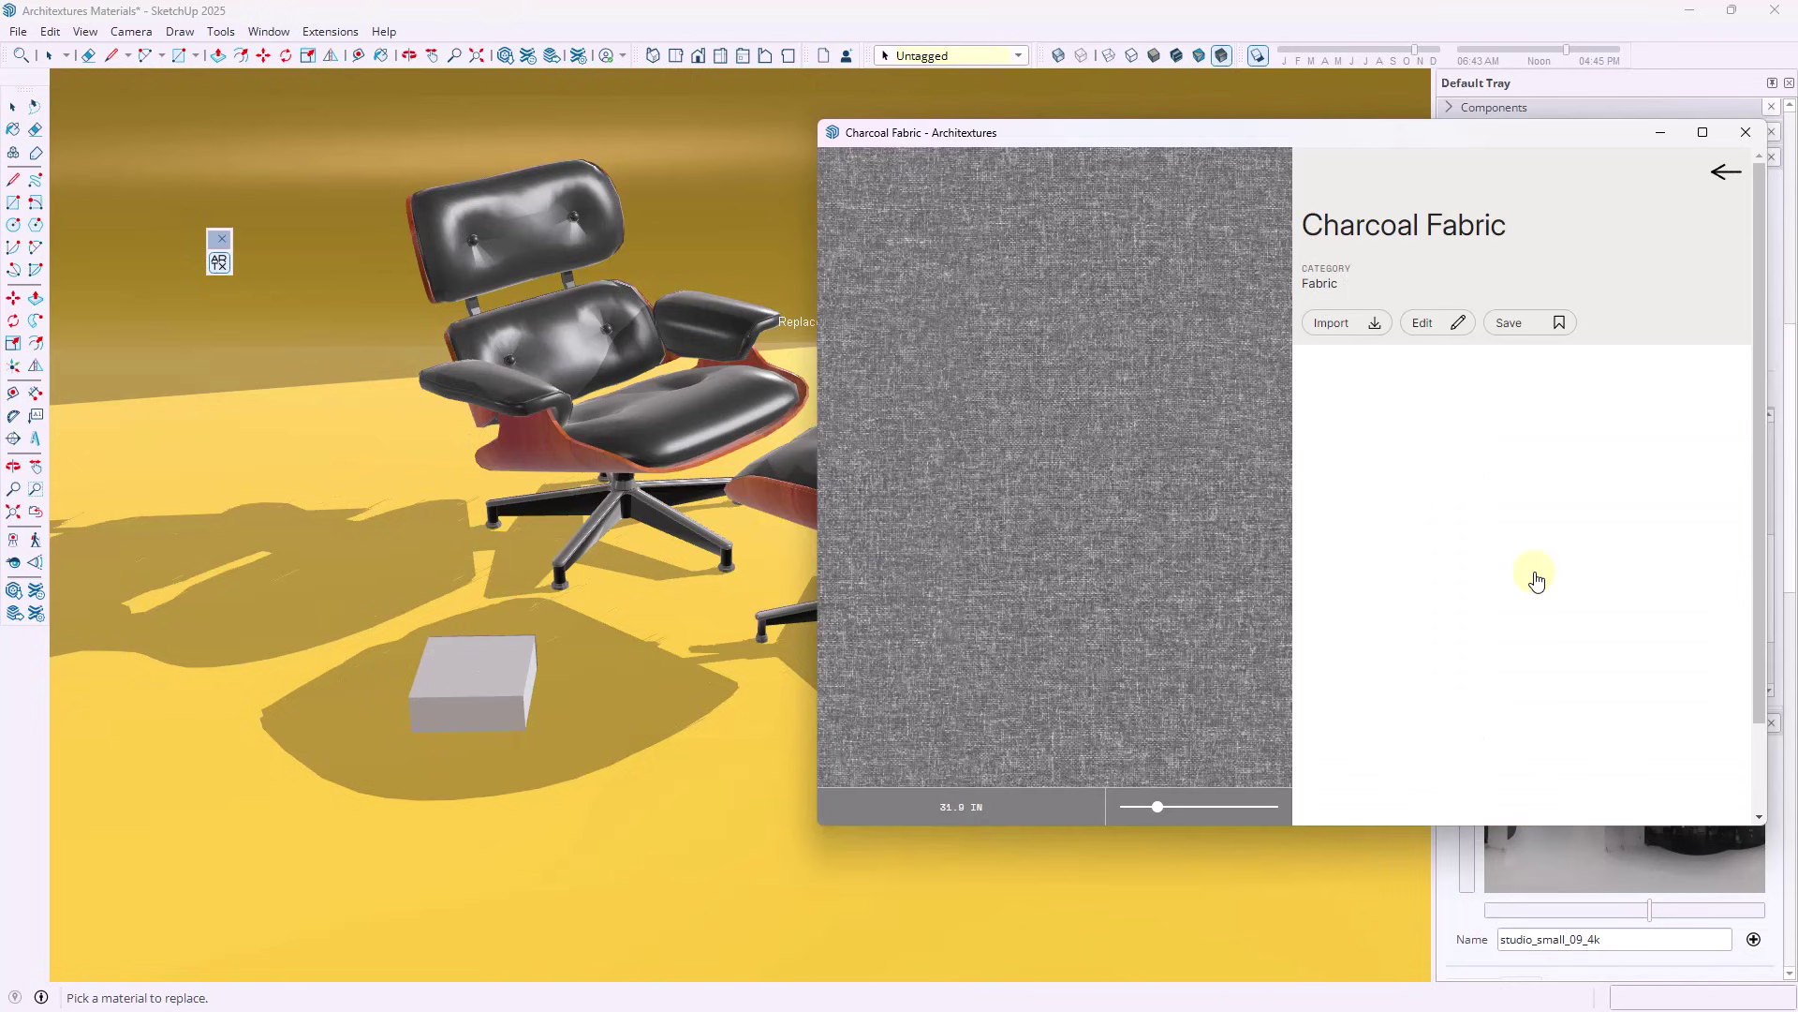
left_click(1334, 323)
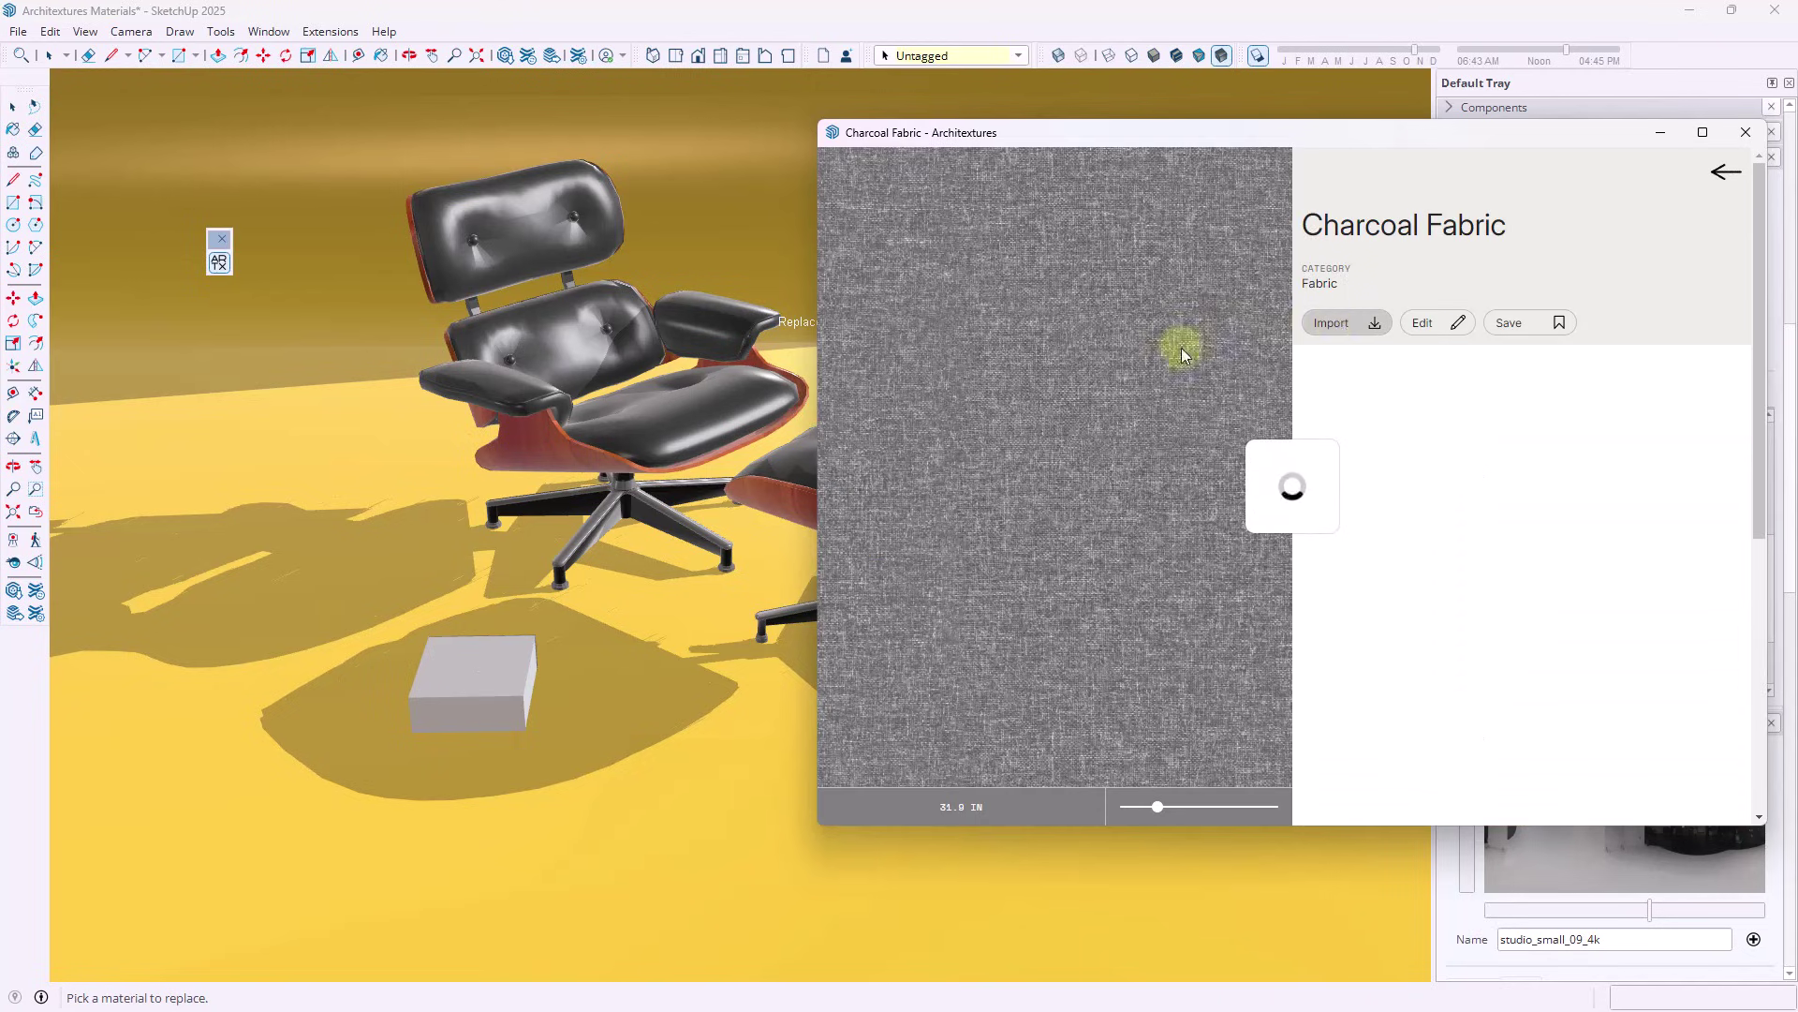
left_click(480, 651)
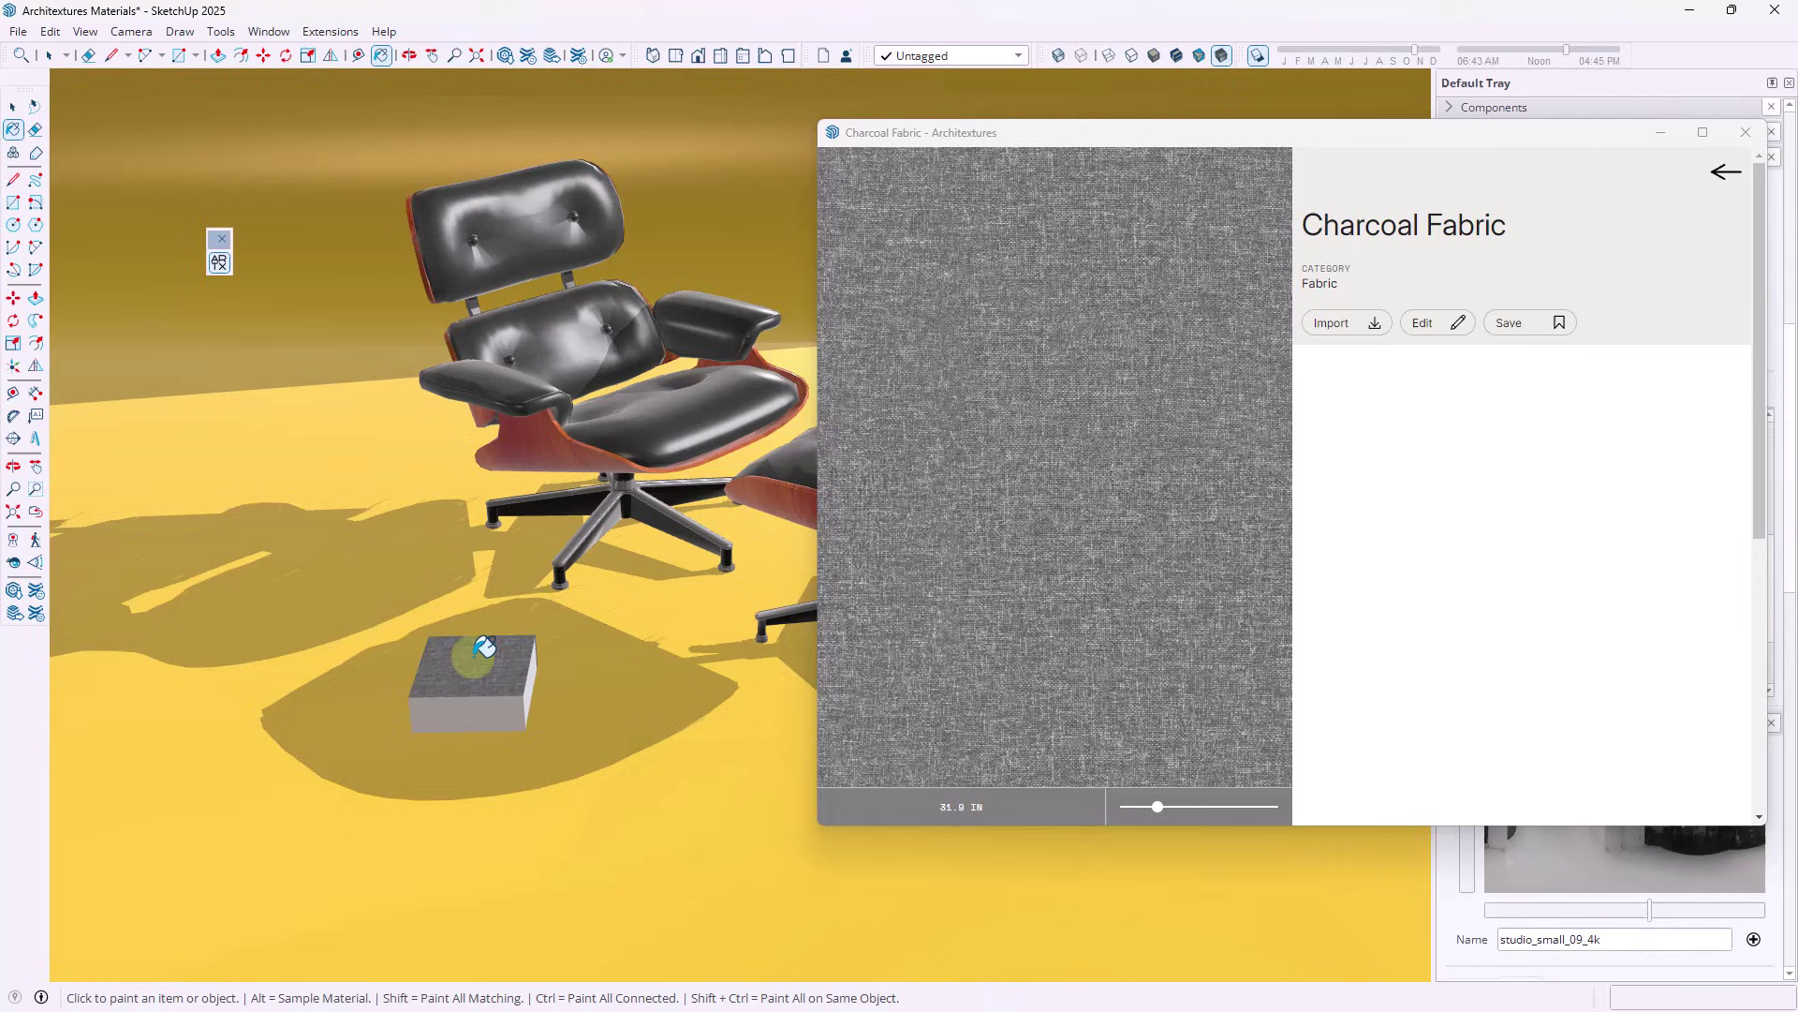
key("space")
Replace the lounge chair's black leather with Charcoal Fabric using Material Replacer
left_click(180, 31)
mouse_move(221, 31)
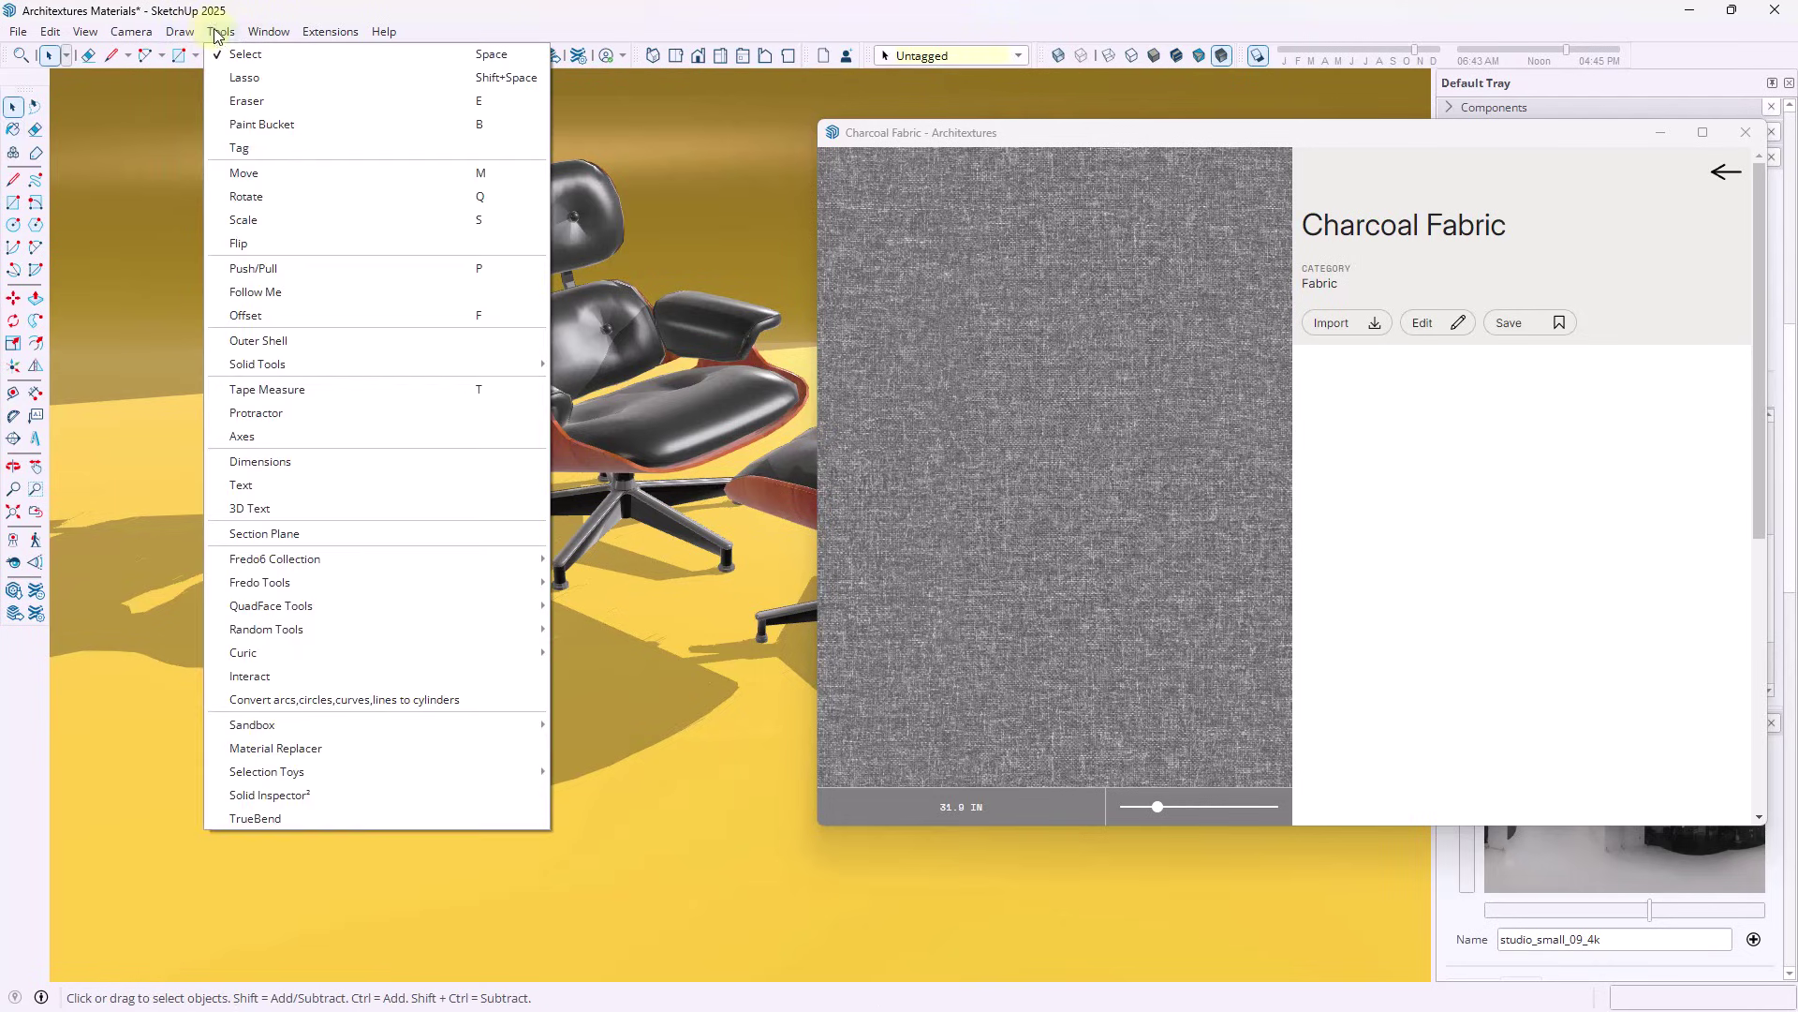
left_click(342, 747)
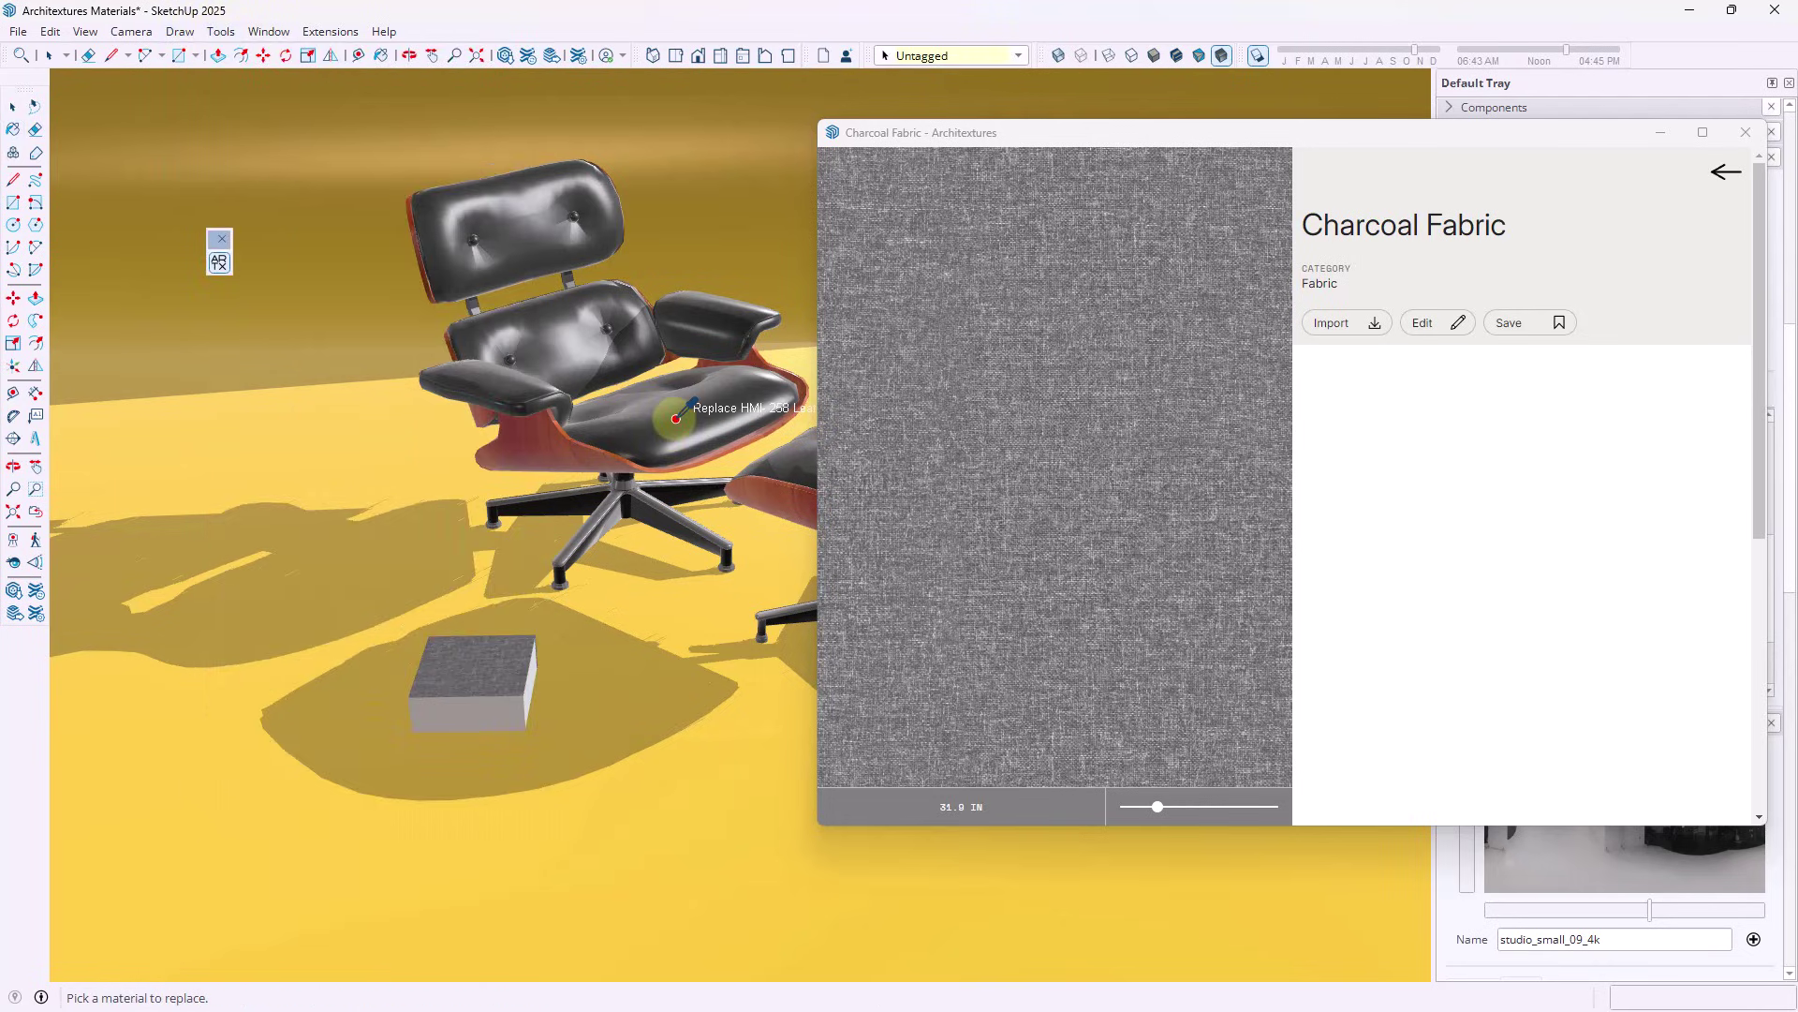
left_click(479, 646)
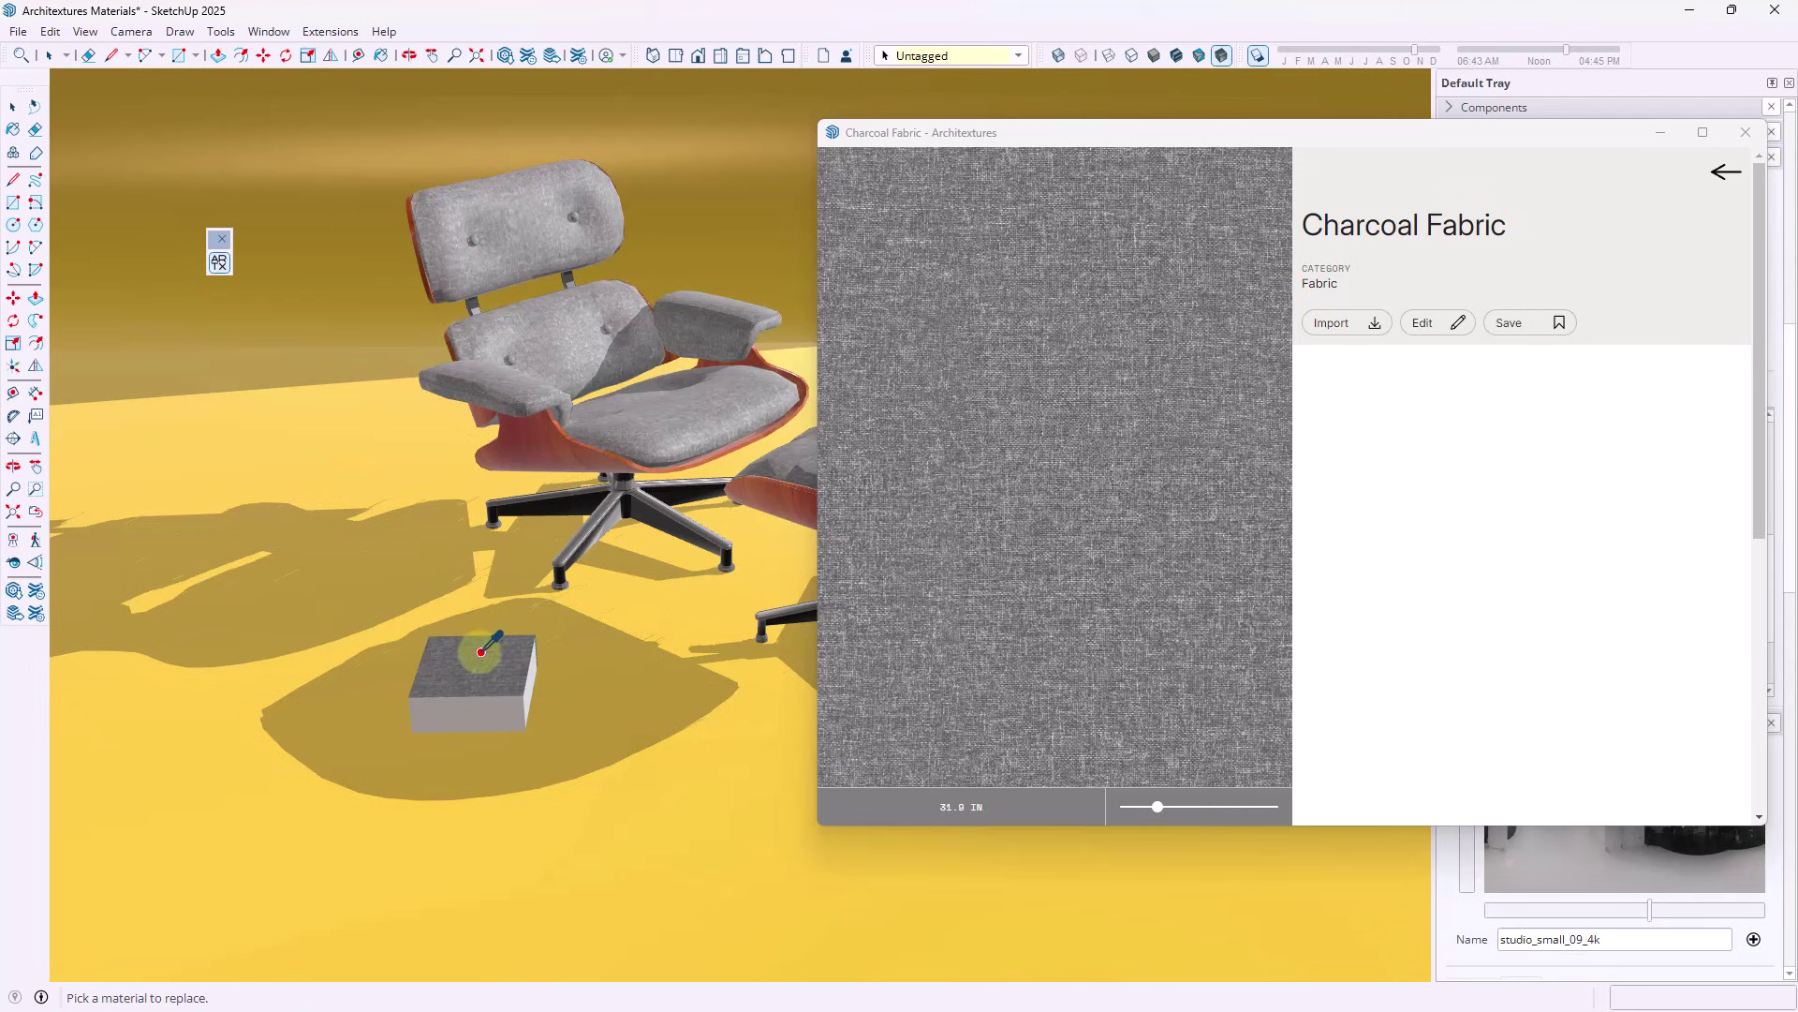
middle_click_drag(672, 320, 602, 233)
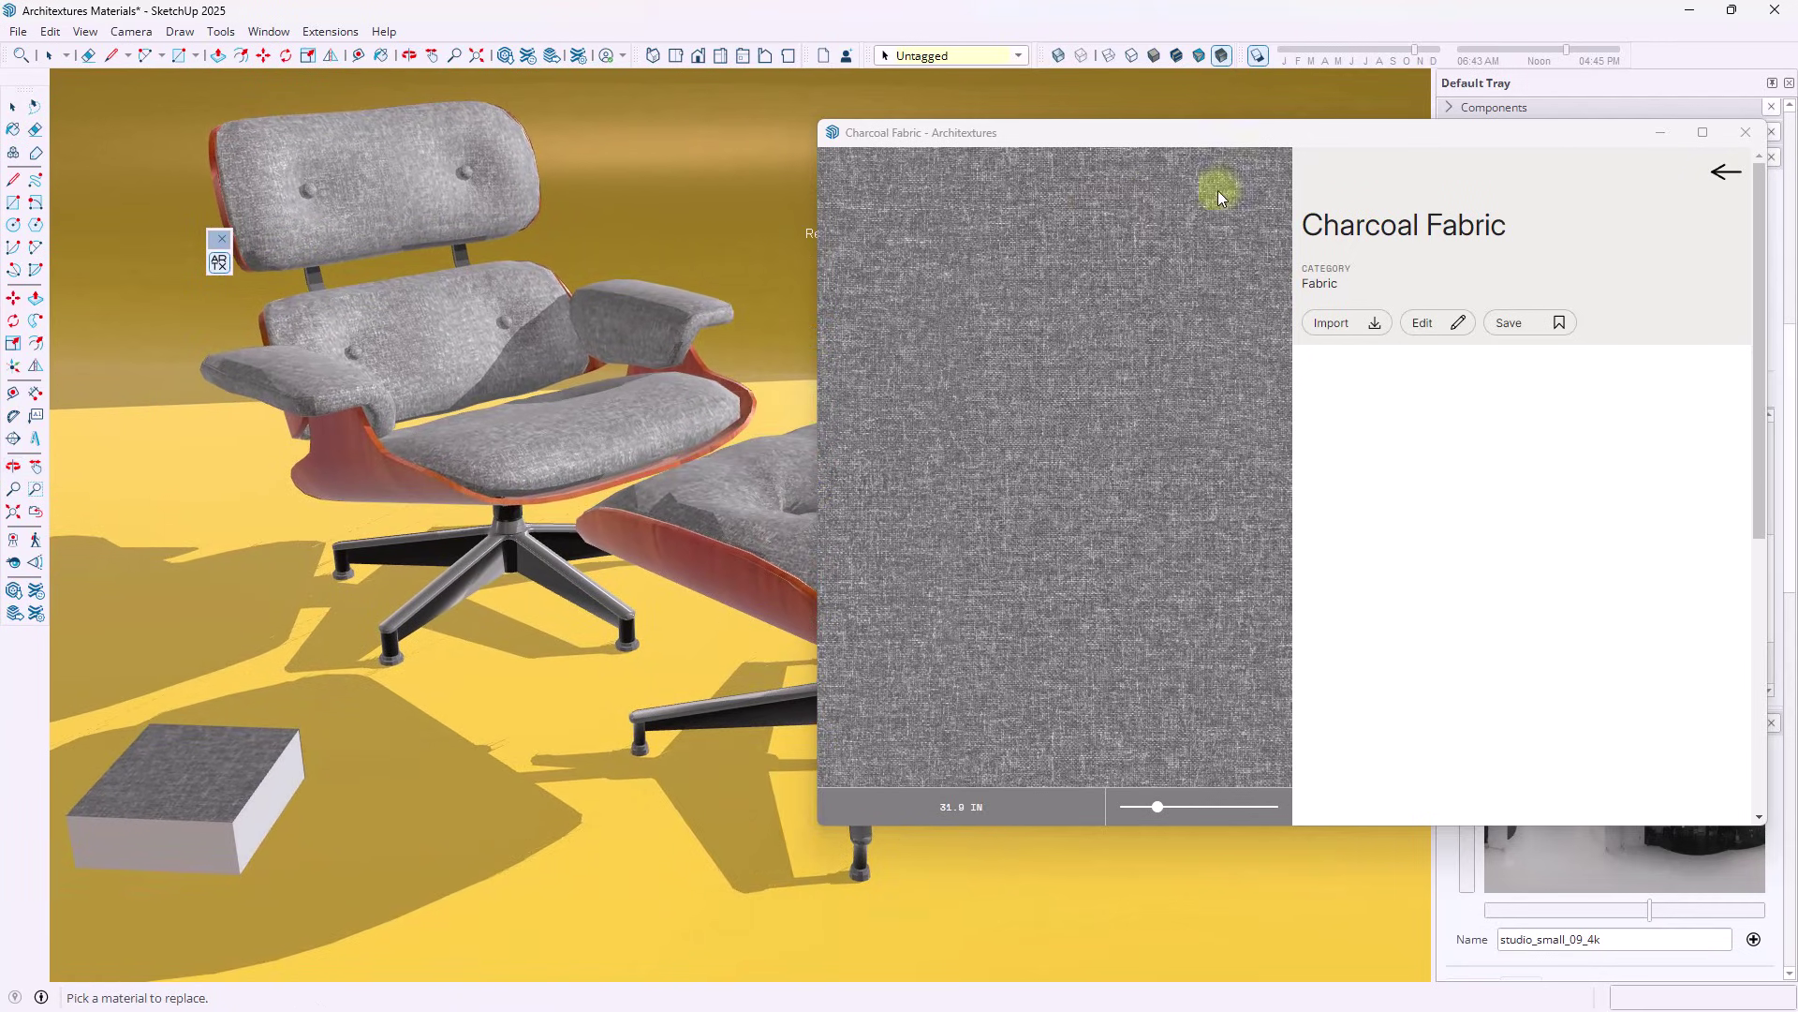
left_click(1726, 170)
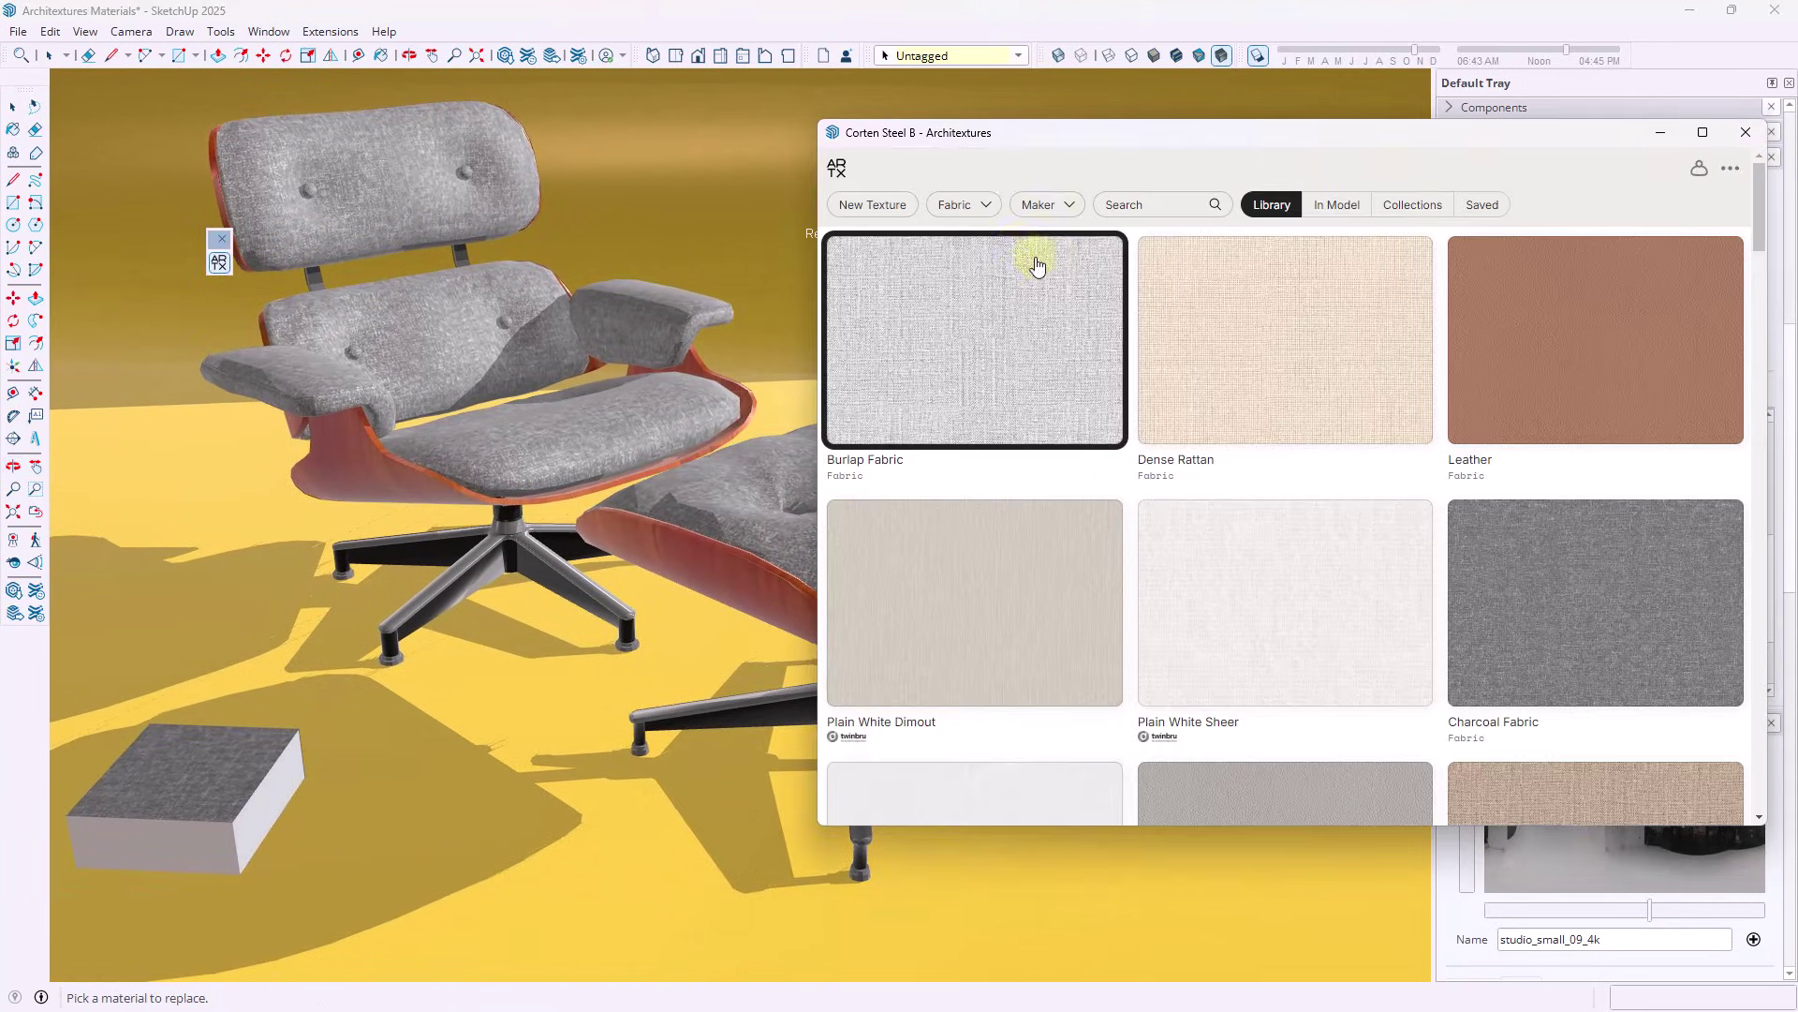
Filter to Wood, import the darker Walnut texture, and paint the box top
left_click(951, 206)
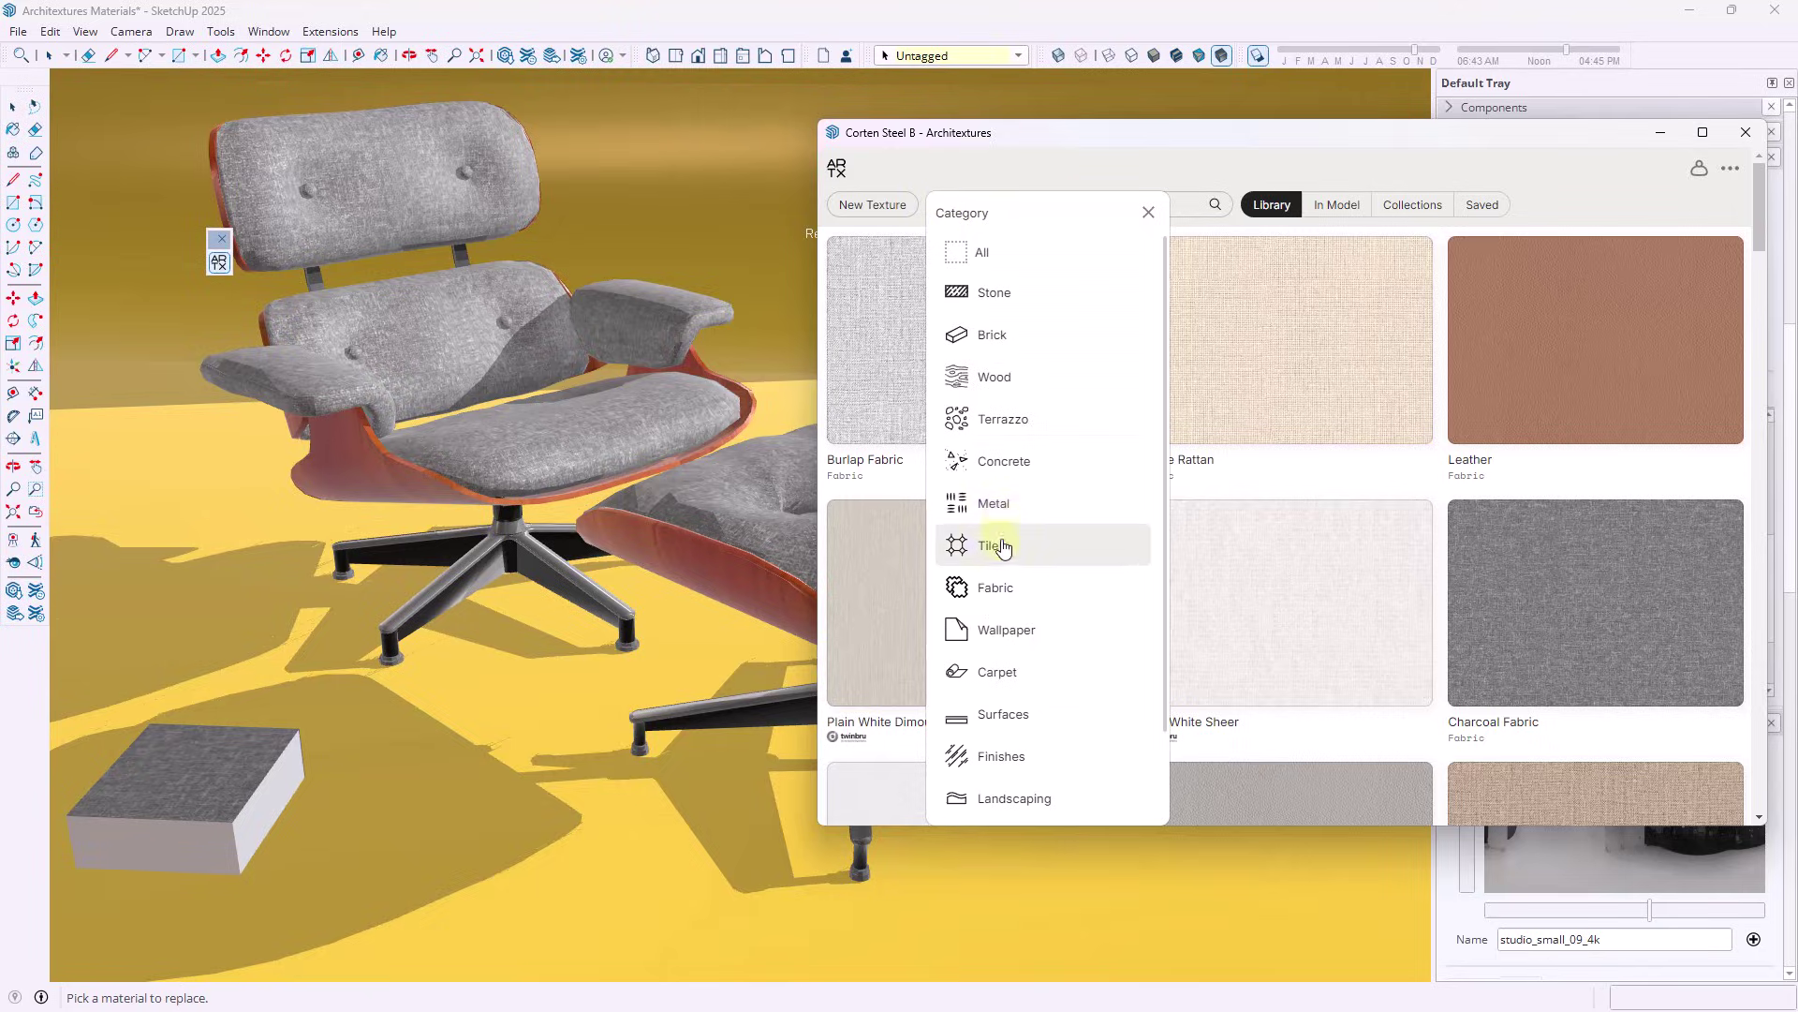
left_click(1002, 382)
scroll(1311, 509, "down", 10)
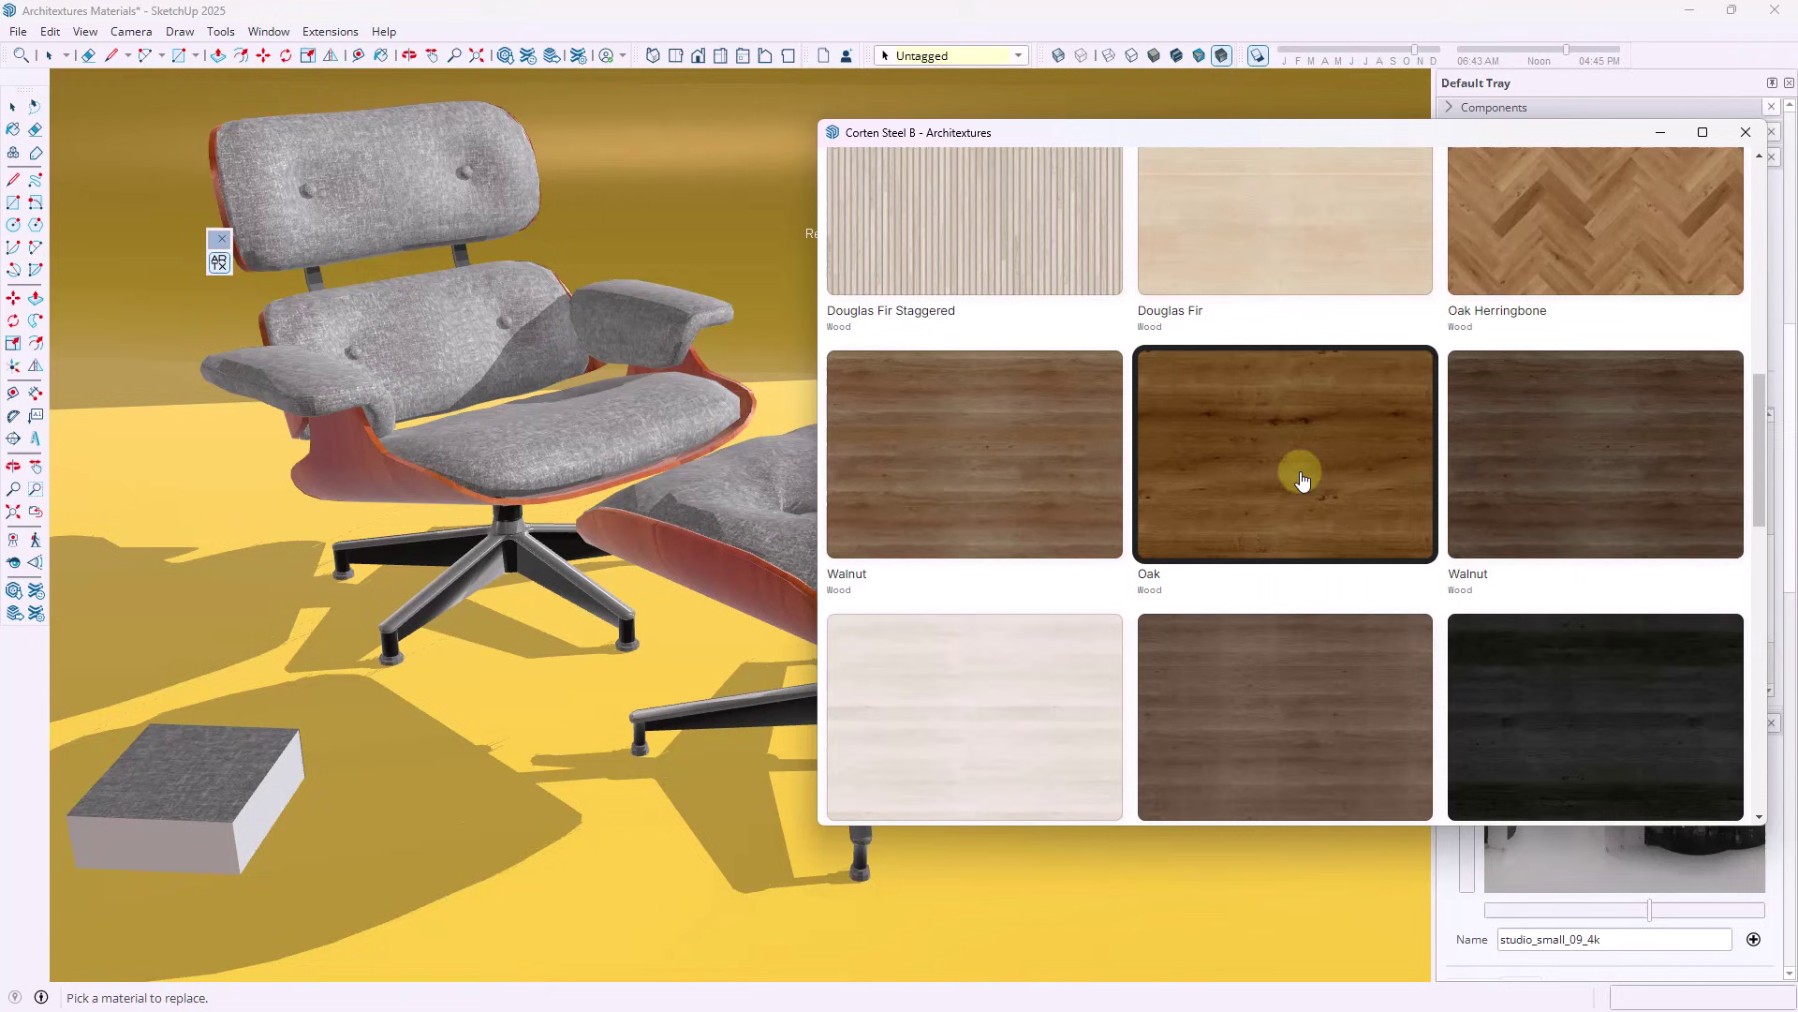
left_click(1536, 466)
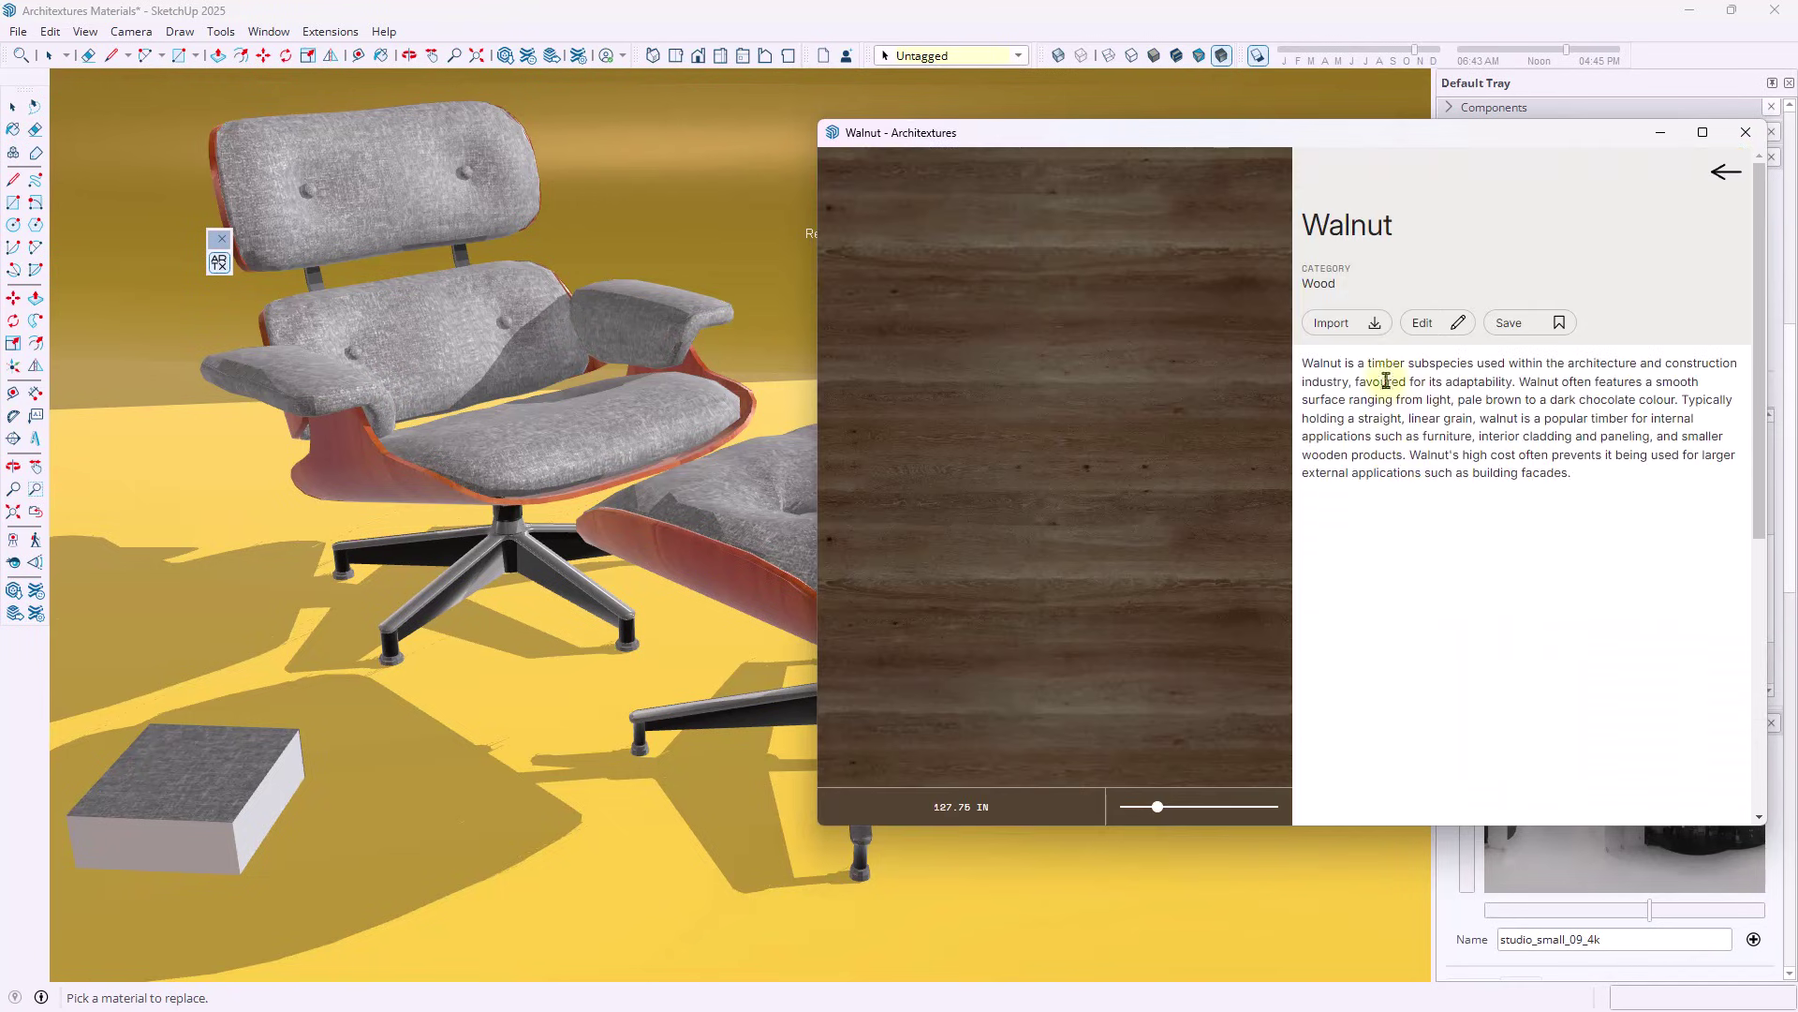
left_click(1351, 325)
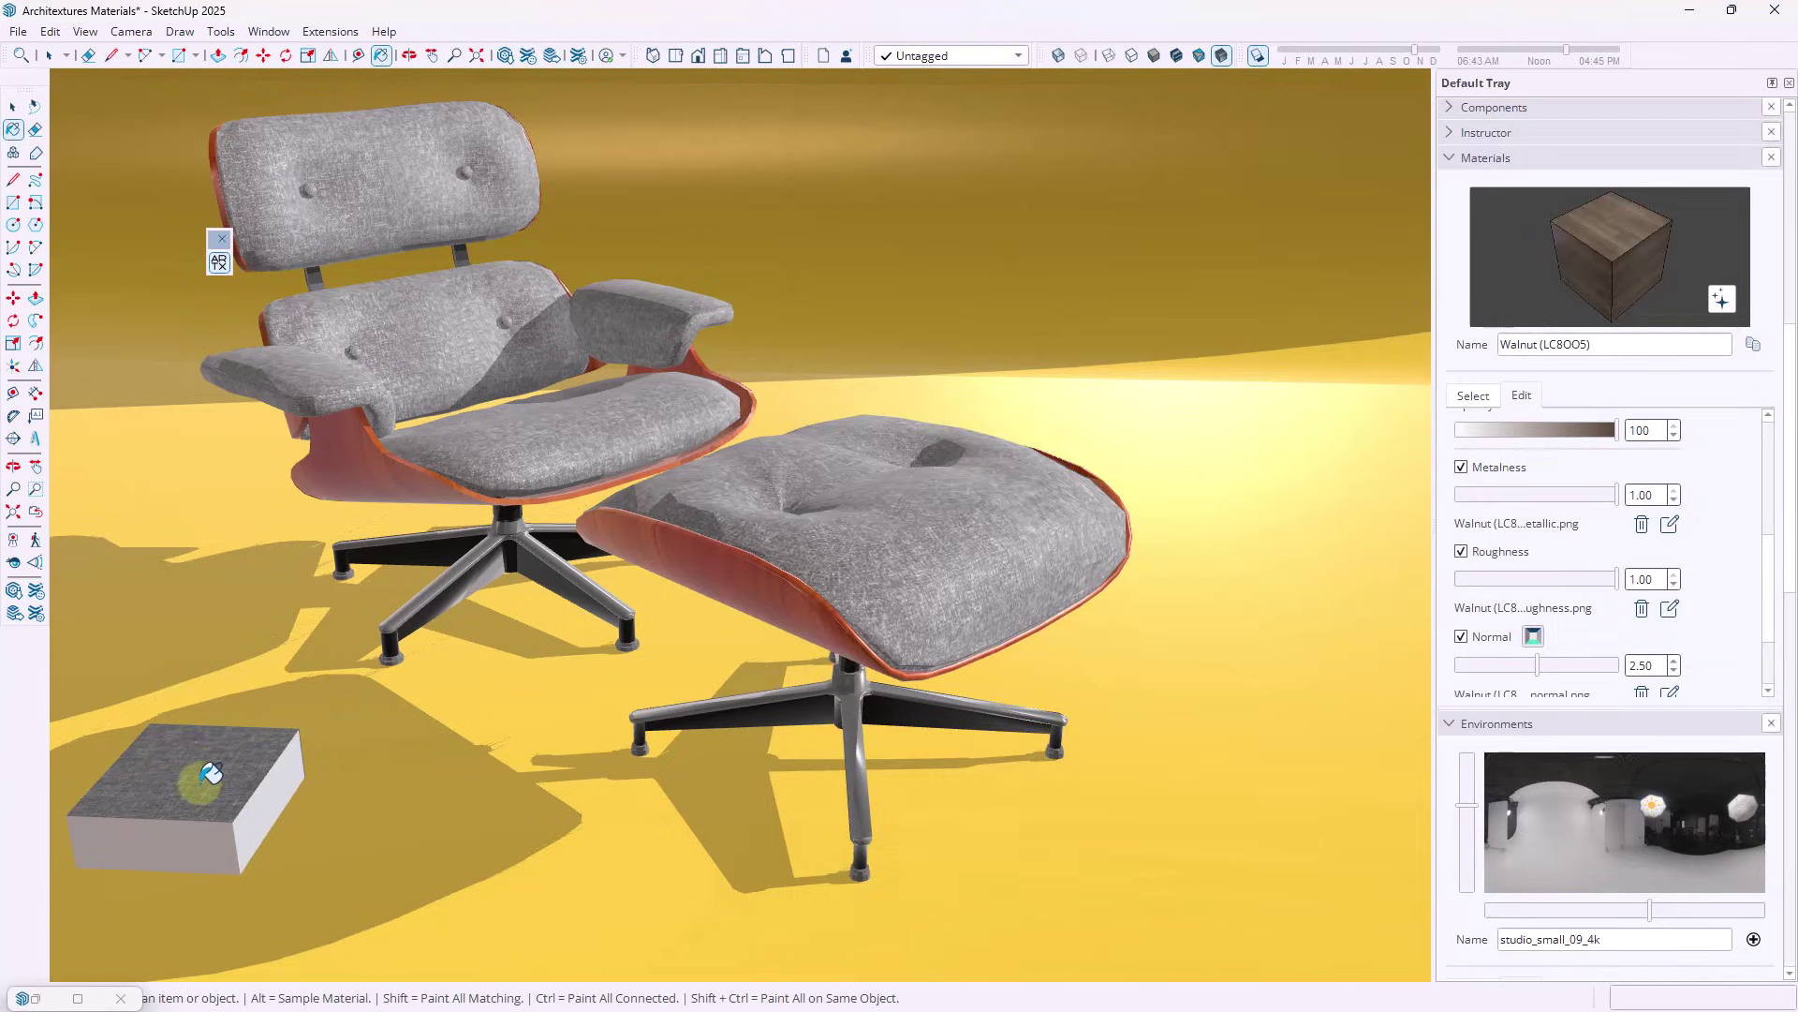
left_click(212, 773)
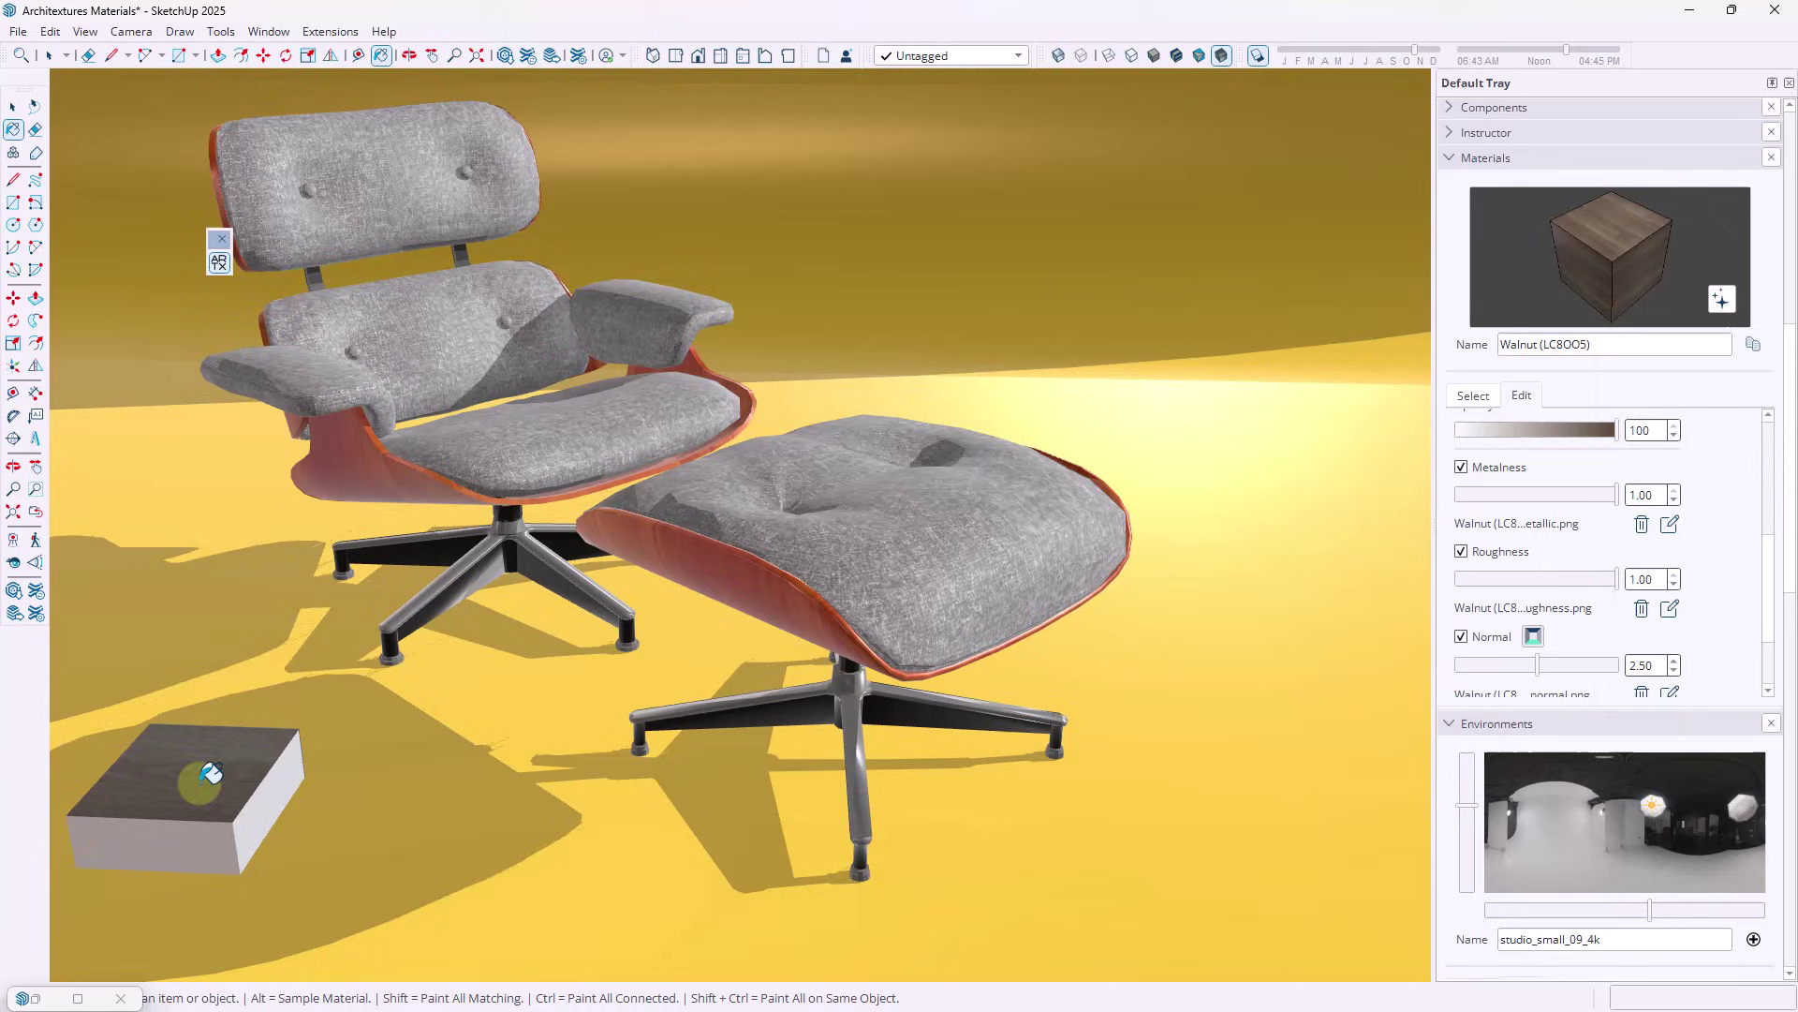
key("space")
Replace the chair shells' reddish wood with Walnut using Material Replacer
left_click(219, 33)
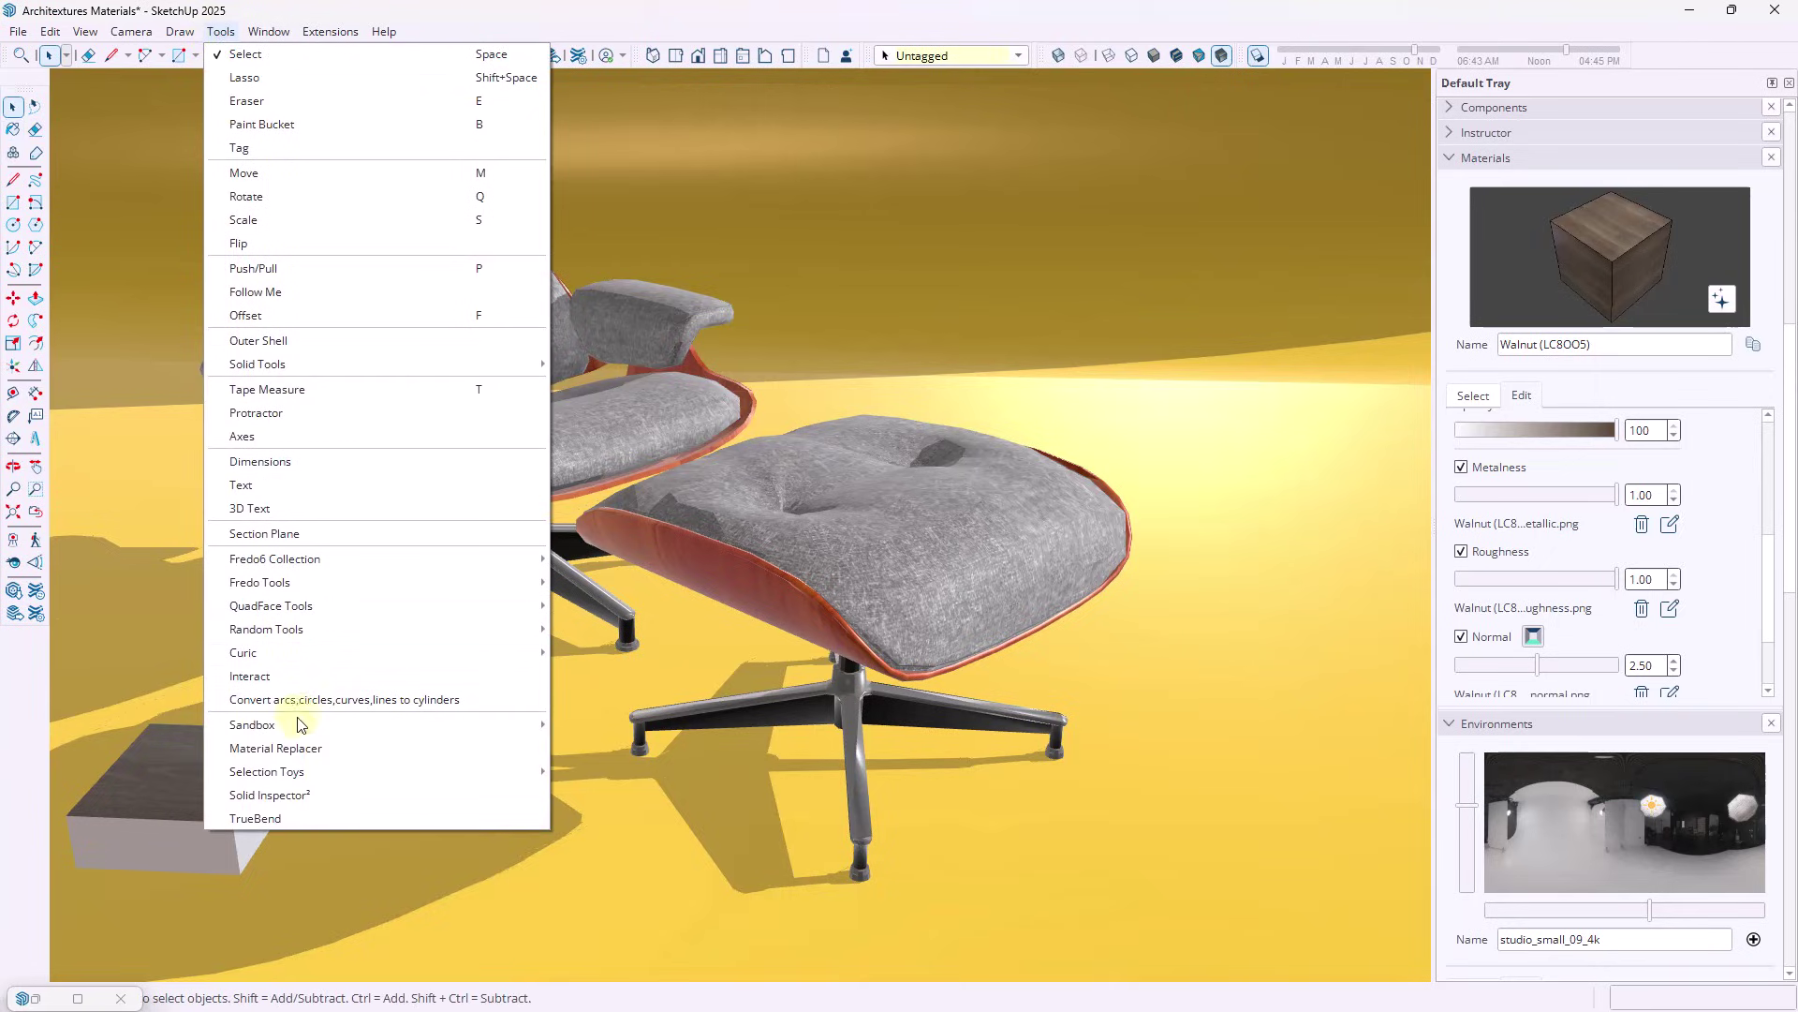
left_click(281, 747)
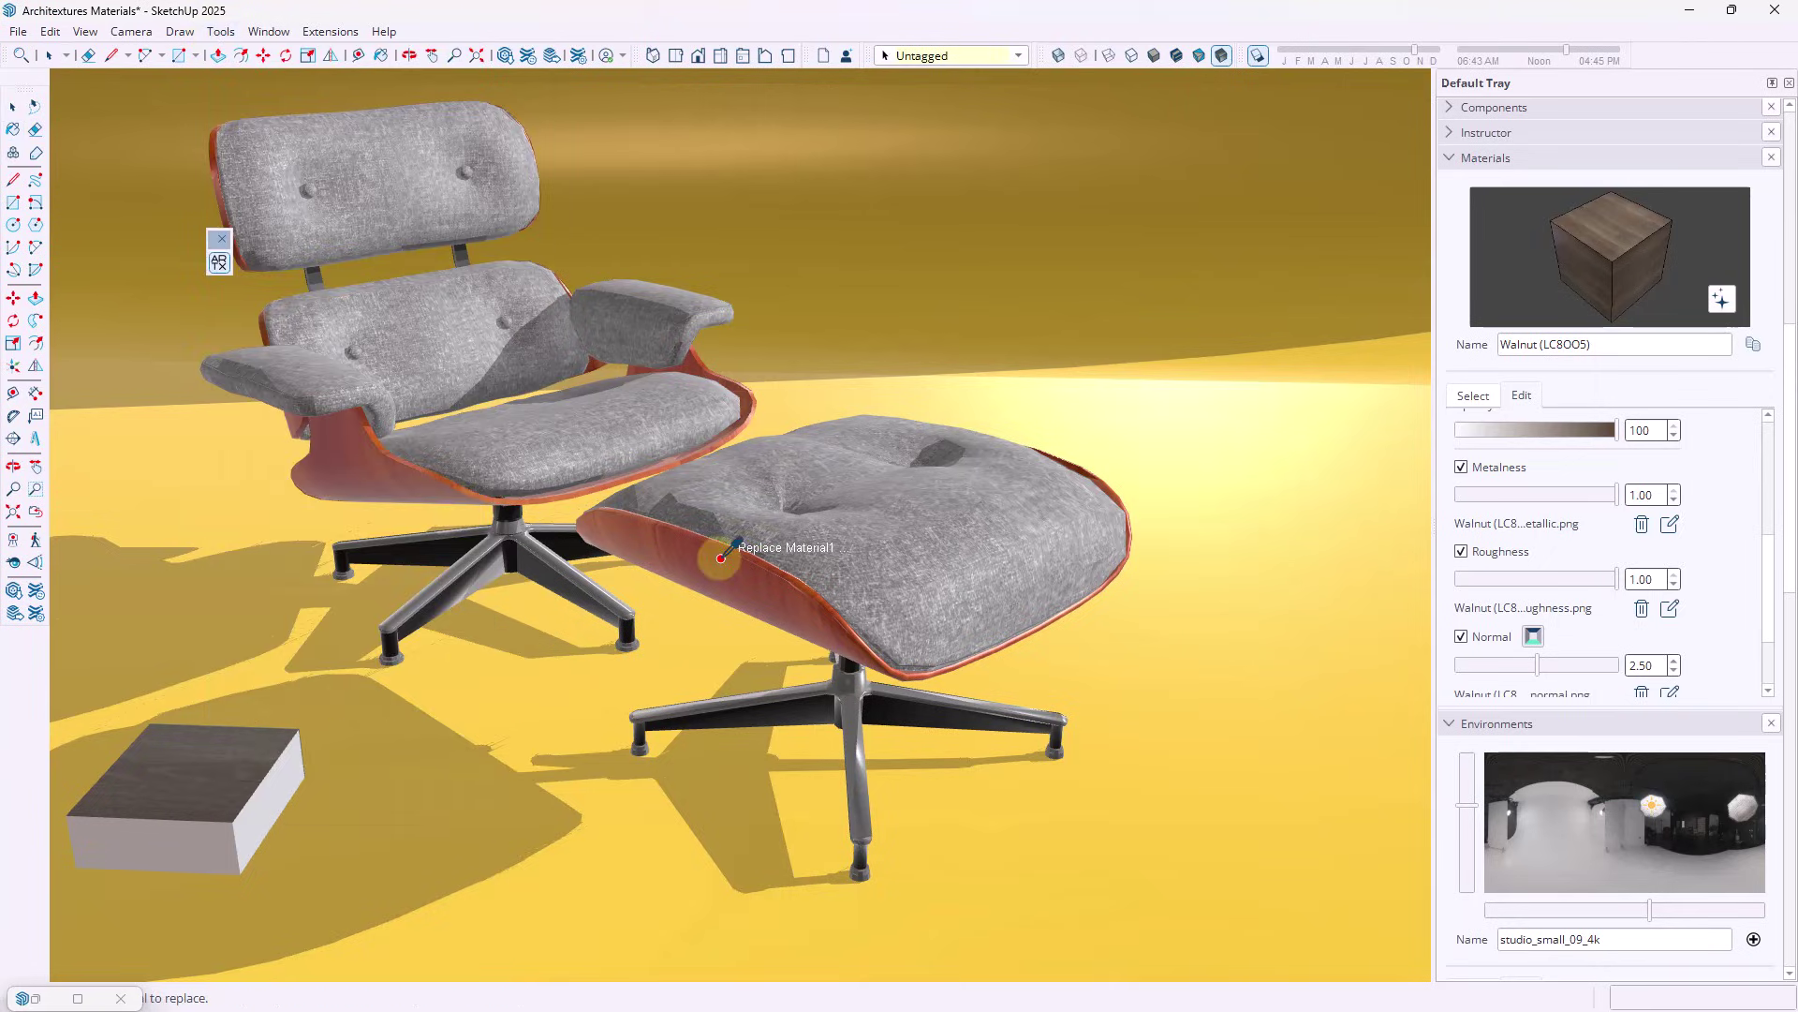
left_click(720, 558)
left_click(242, 755)
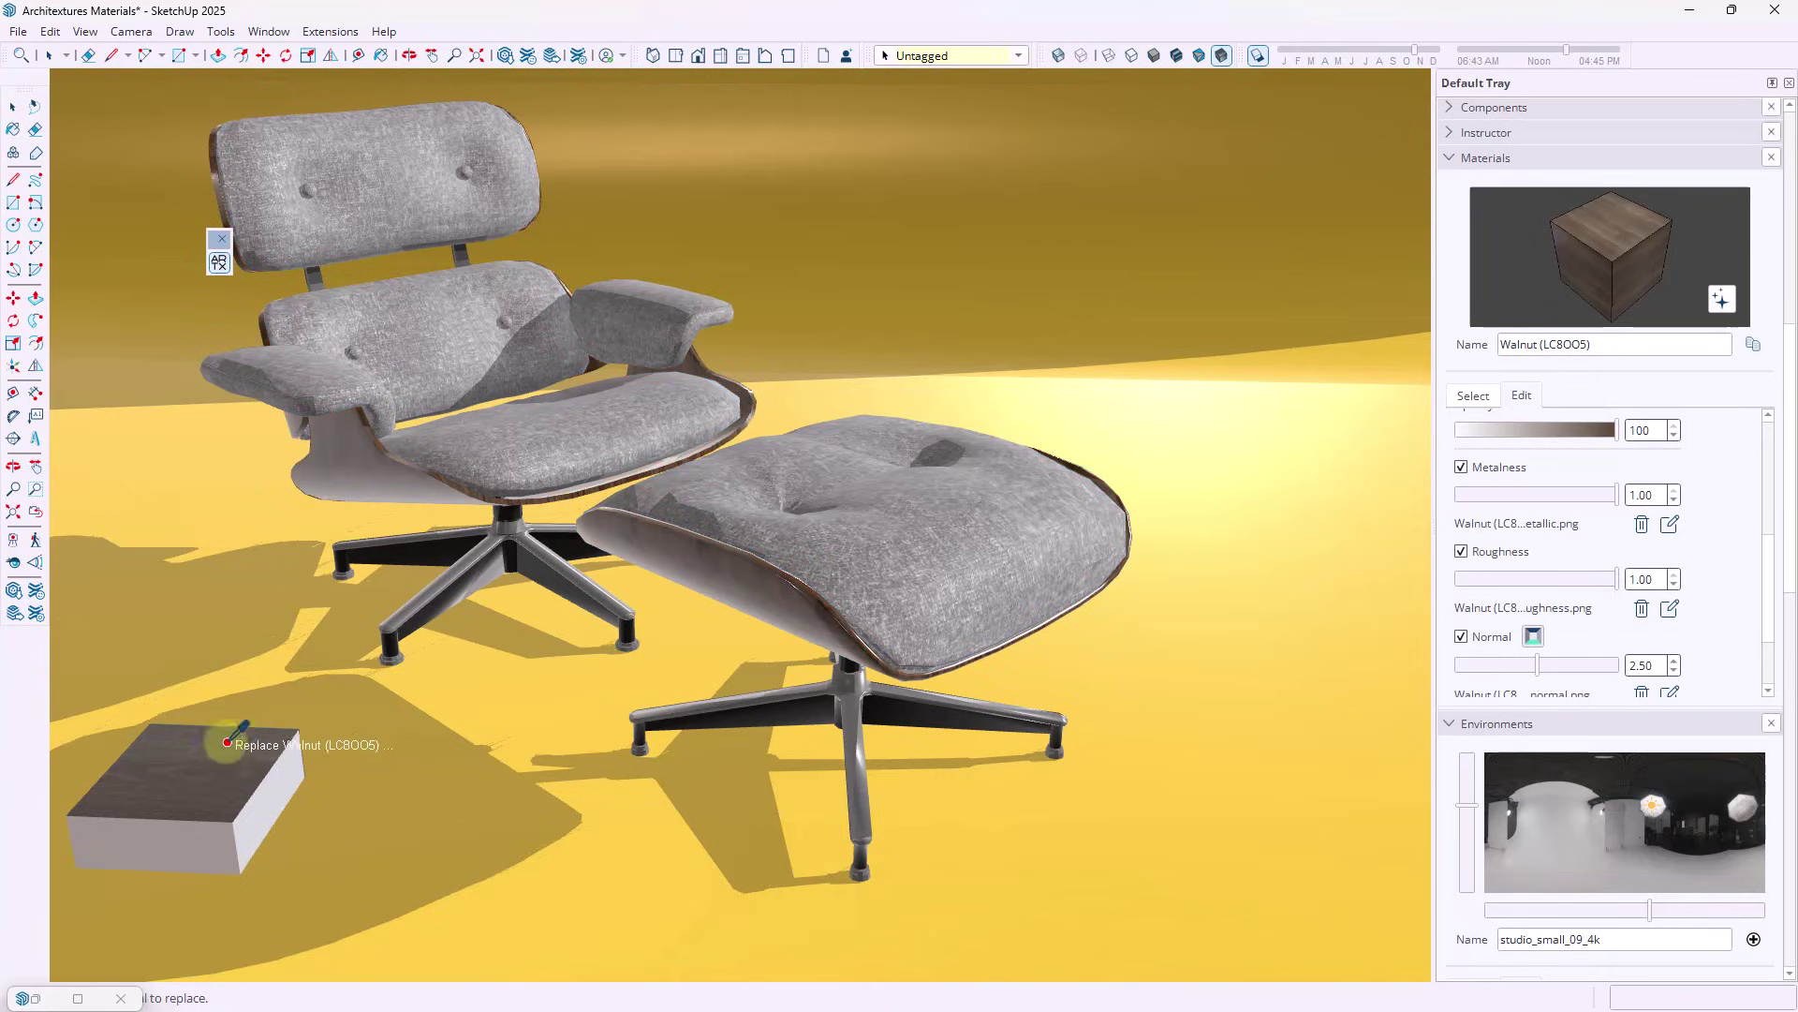
Lower the Walnut roughness slider to 0.00 and leave the roughness checkbox checked
middle_click_drag(581, 356, 581, 473)
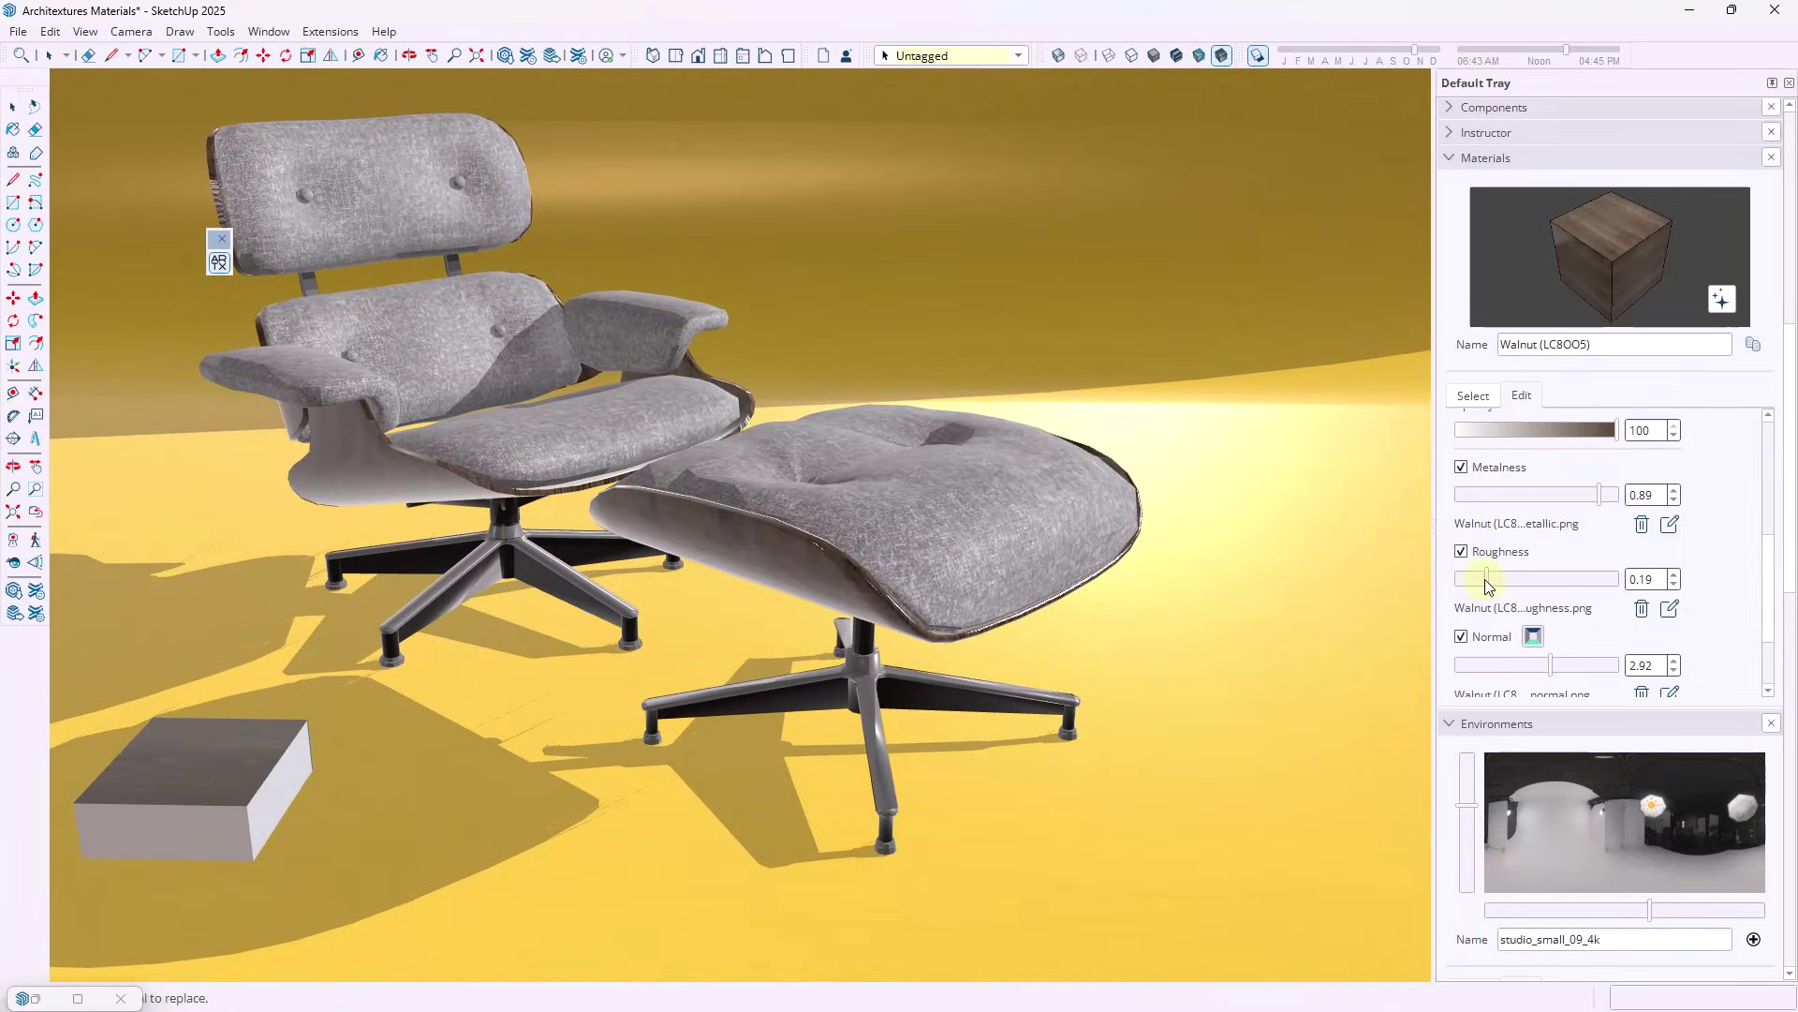
left_click_drag(1571, 588, 1477, 596)
left_click(1462, 552)
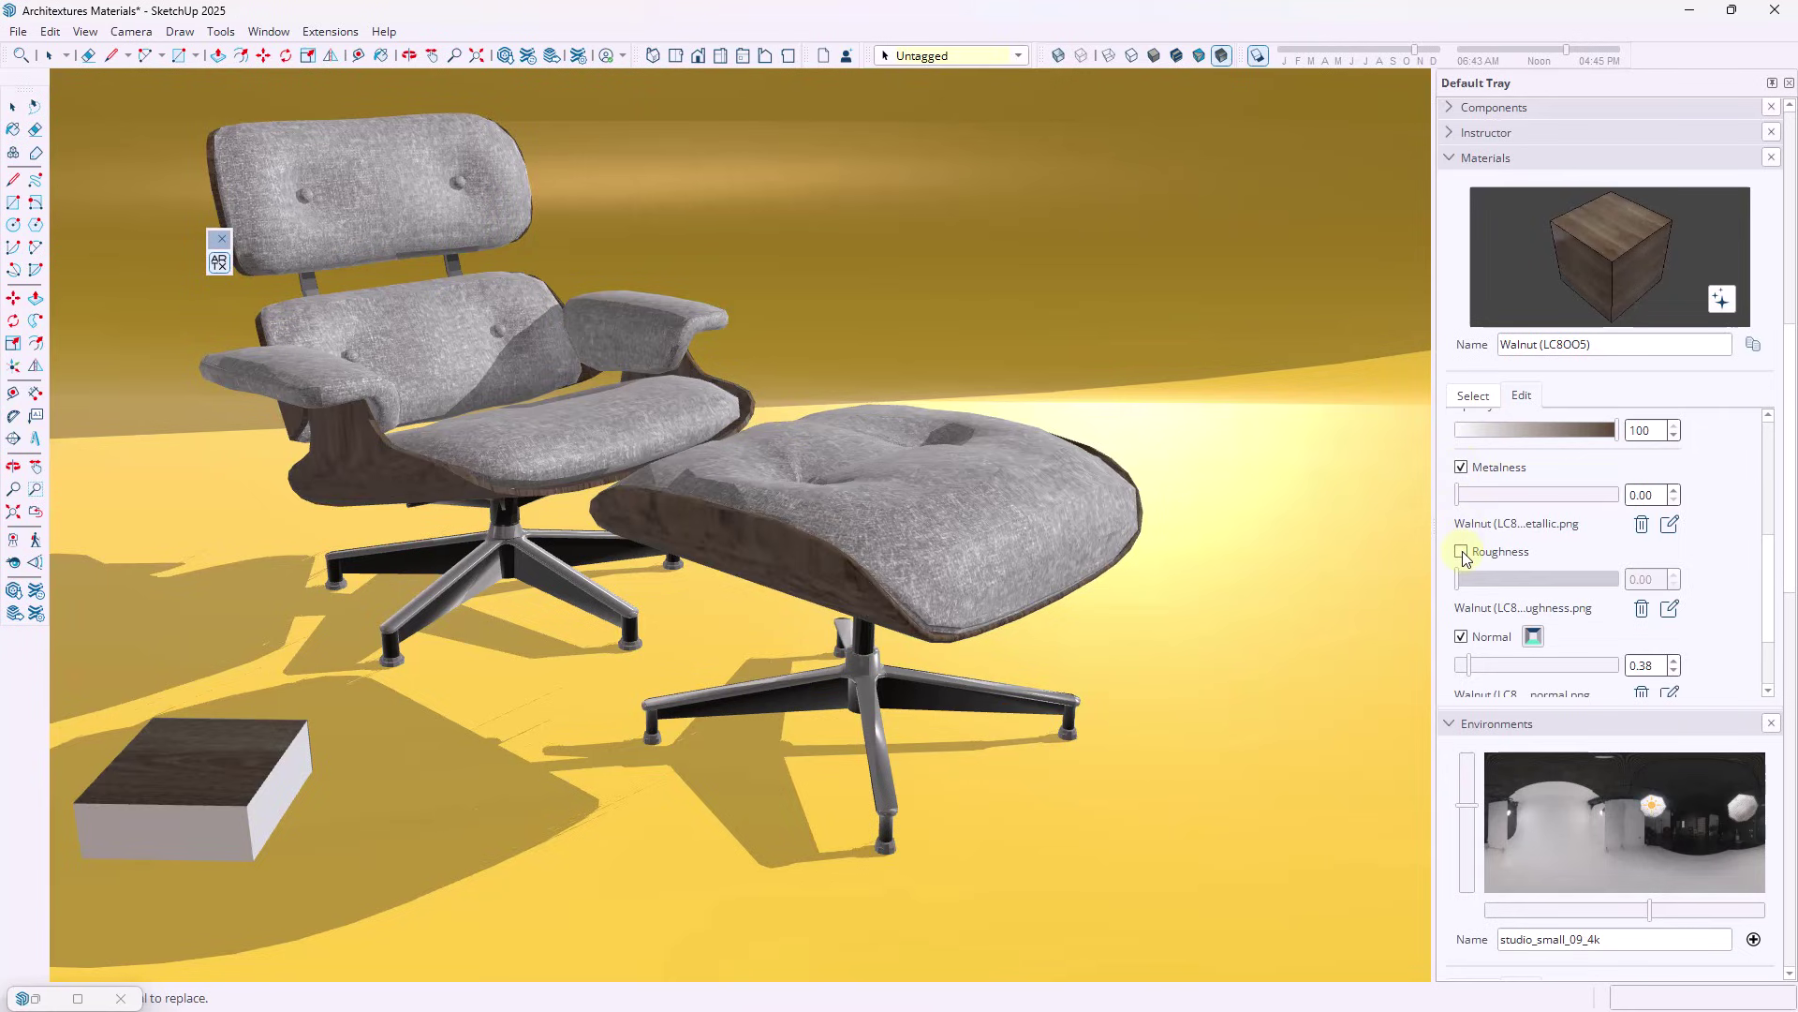
left_click(1462, 553)
left_click(1462, 553)
left_click(849, 564)
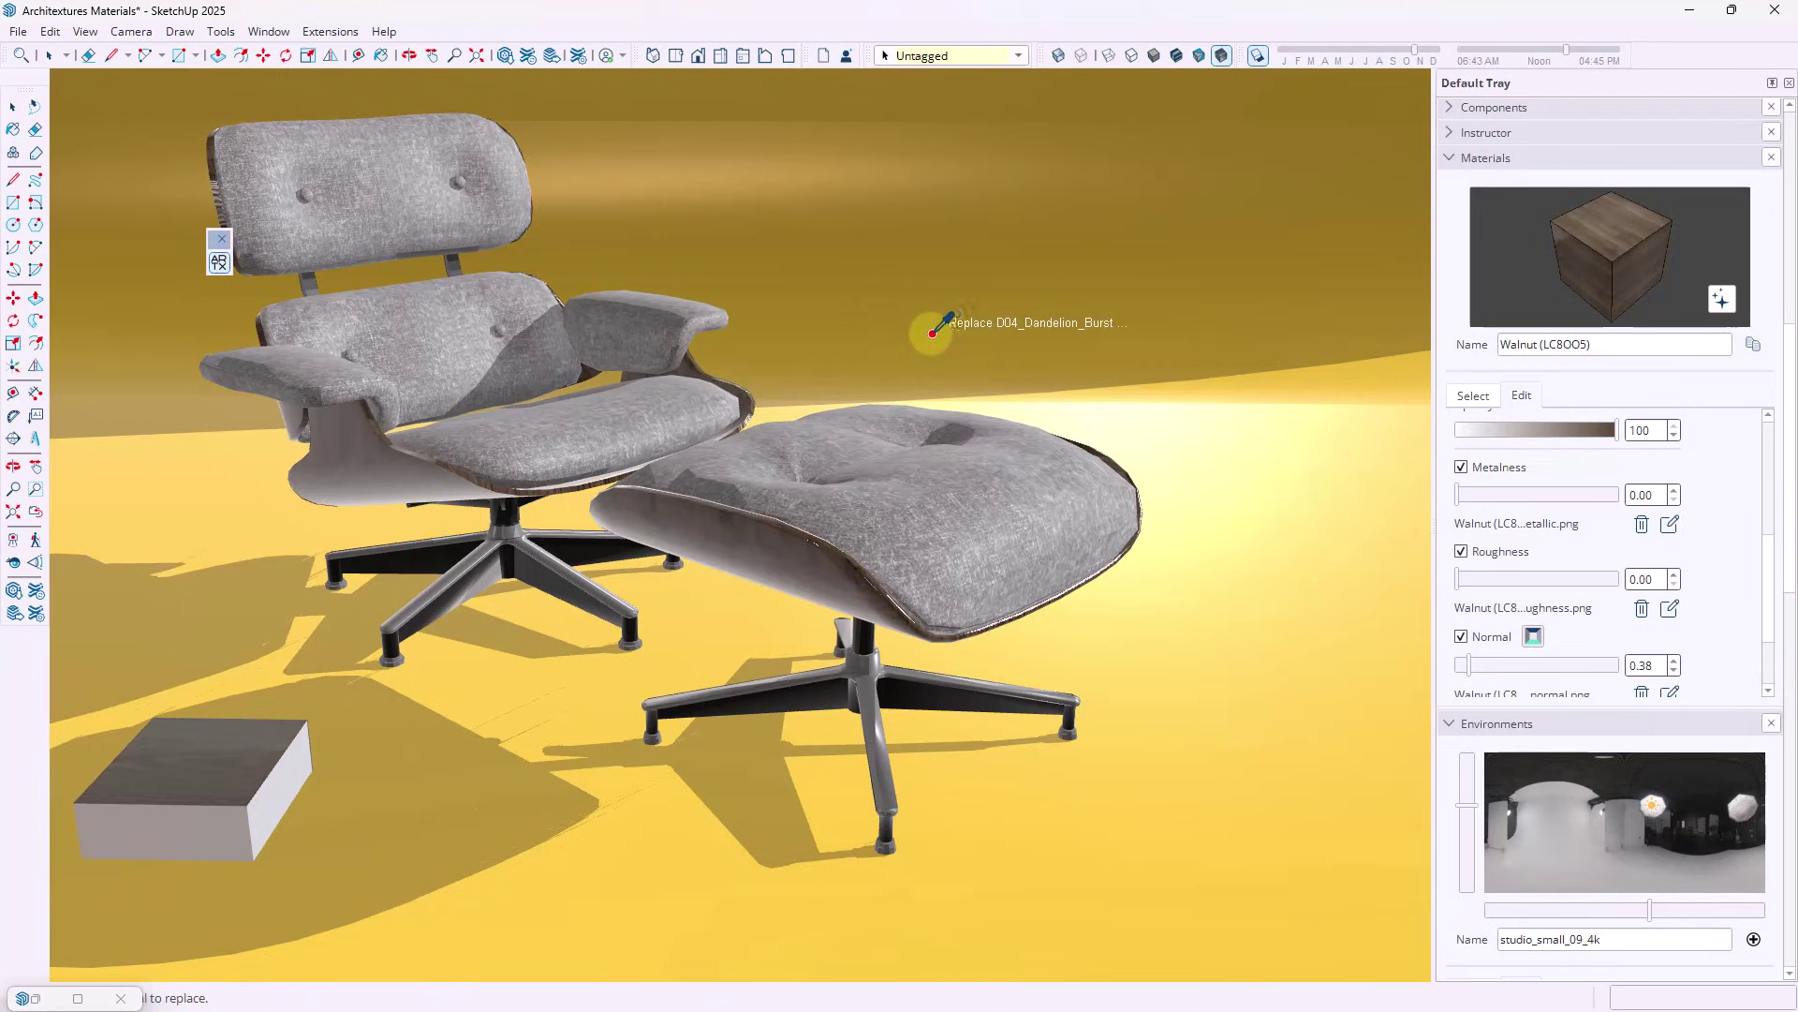
mouse_move(933, 333)
middle_mouse_down()
mouse_move(815, 417)
mouse_move(881, 422)
mouse_move(791, 361)
middle_mouse_up()
scroll(825, 413, "down", 3)
key("space")
scroll(840, 459, "up", 2)
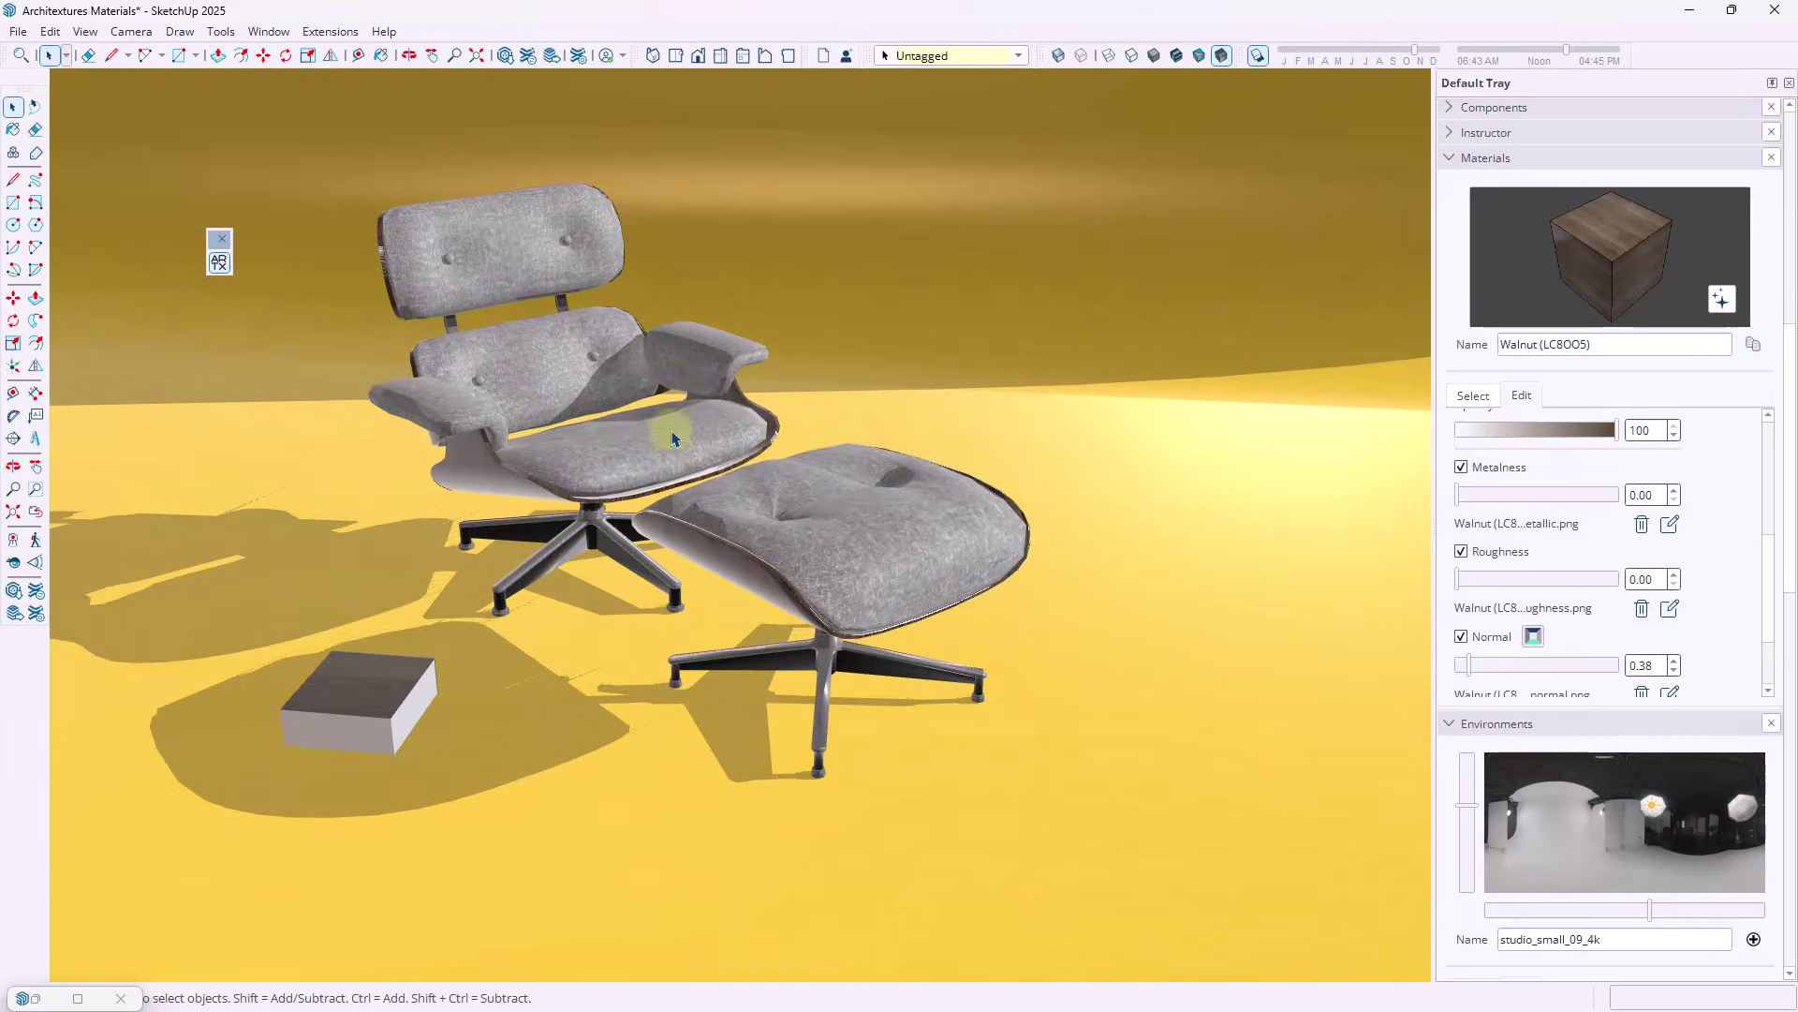
middle_click_drag(673, 438, 785, 480)
scroll(791, 480, "up", 2)
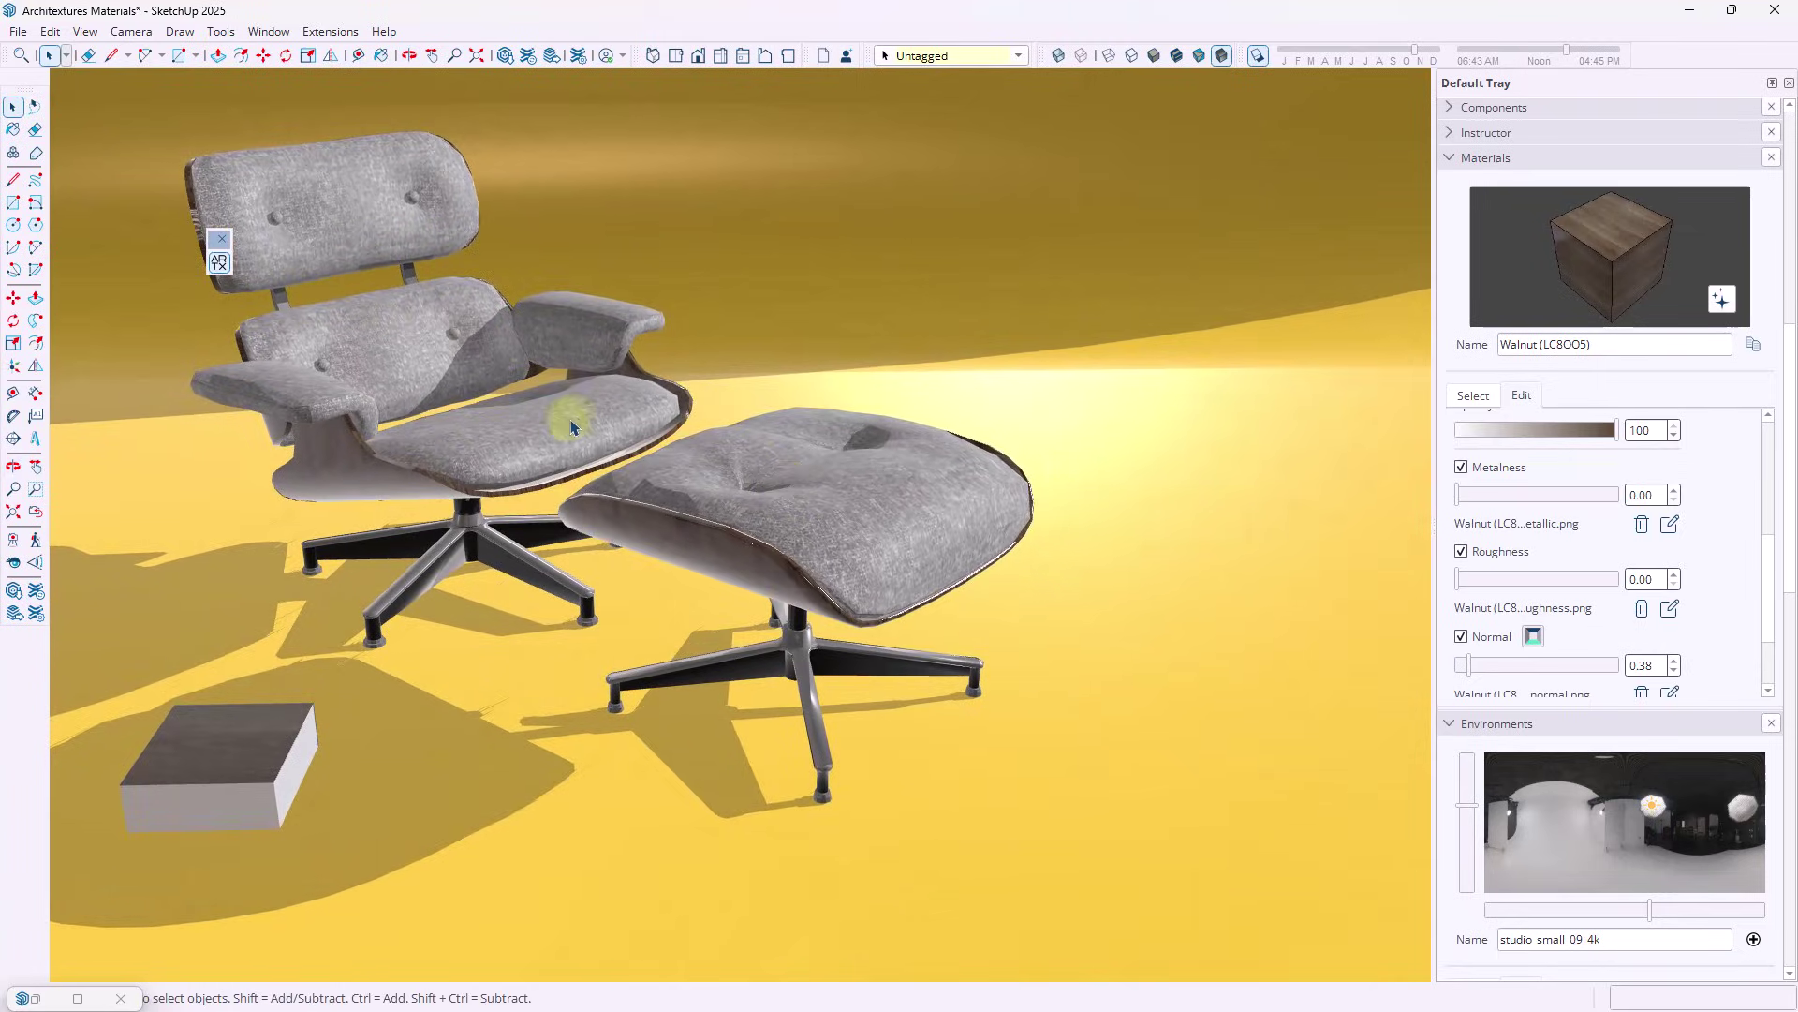